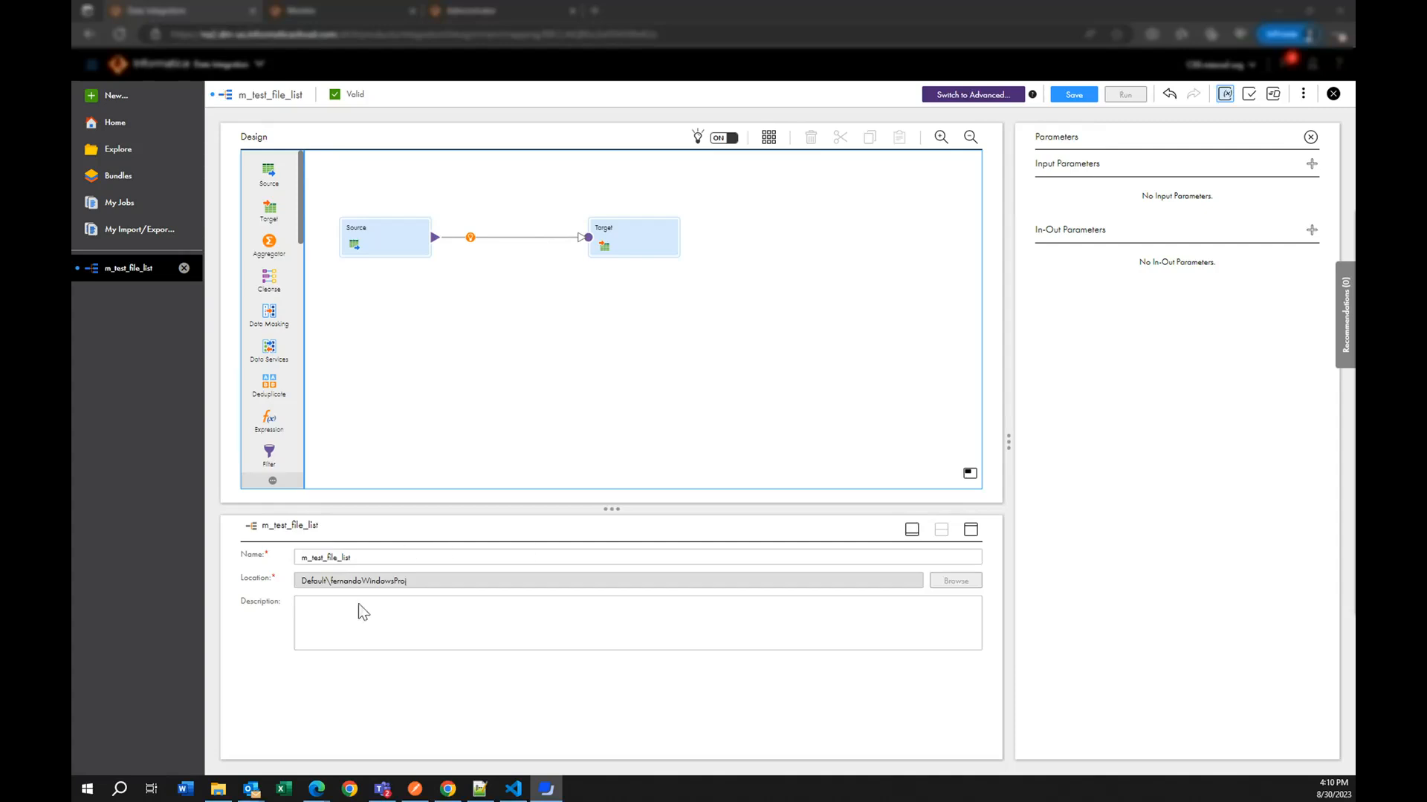
Step: Switch to File Explorer and check the path of the IICSLabFiles folder
{"action": "left_click", "coordinate": [218, 789]}
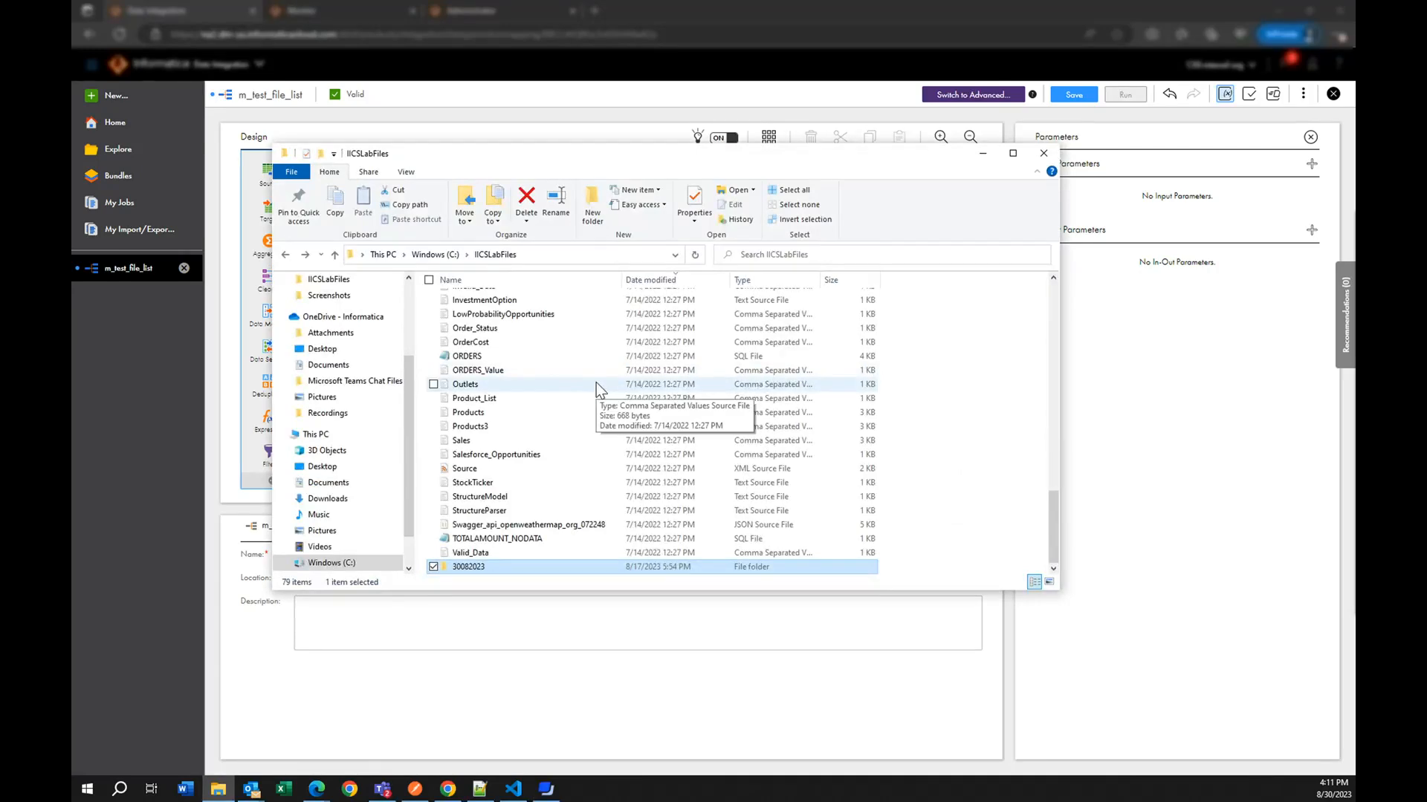
{"action": "scroll", "coordinate": [564, 359], "scroll_direction": "up", "scroll_amount": 15}
{"action": "scroll", "coordinate": [559, 356], "scroll_direction": "up", "scroll_amount": 2}
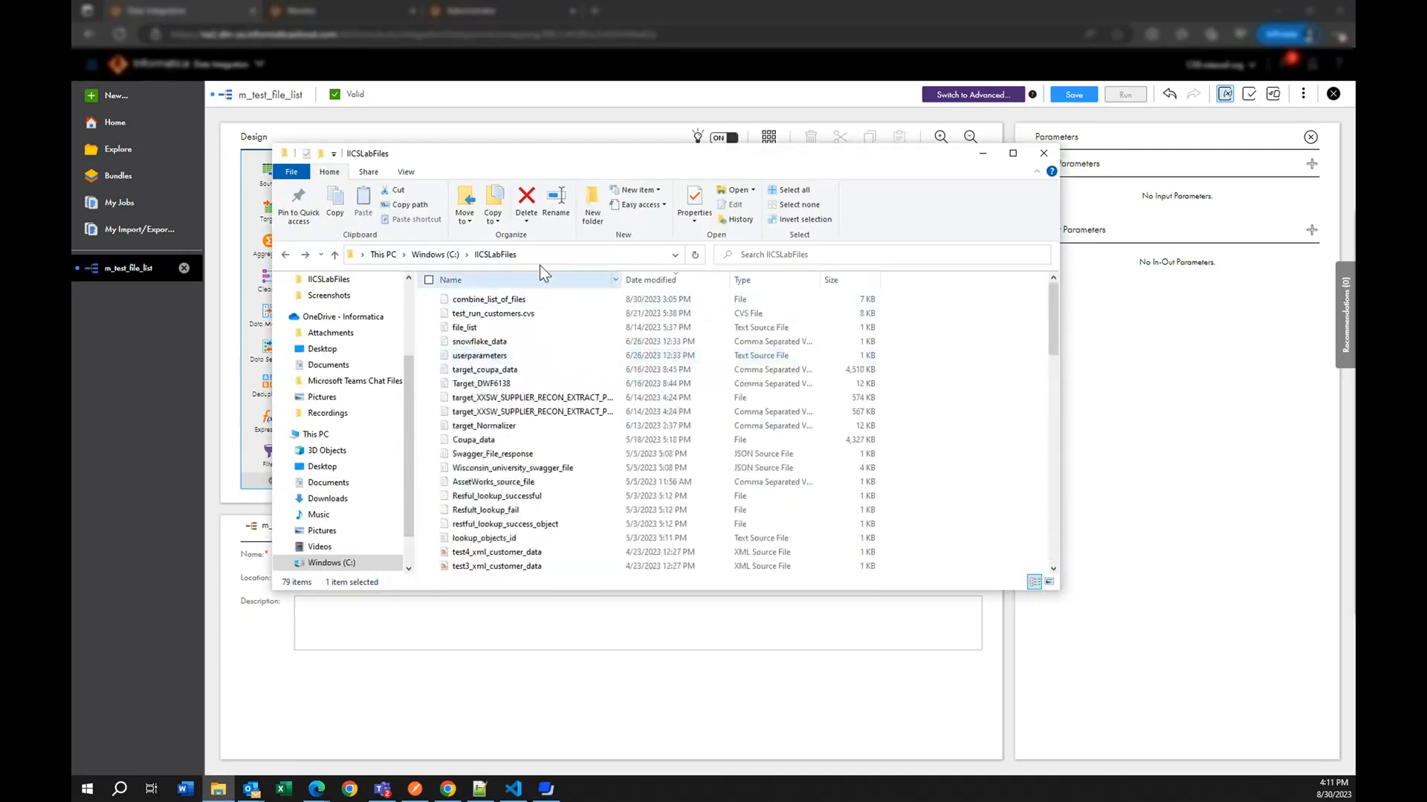
{"action": "left_click", "coordinate": [537, 255]}
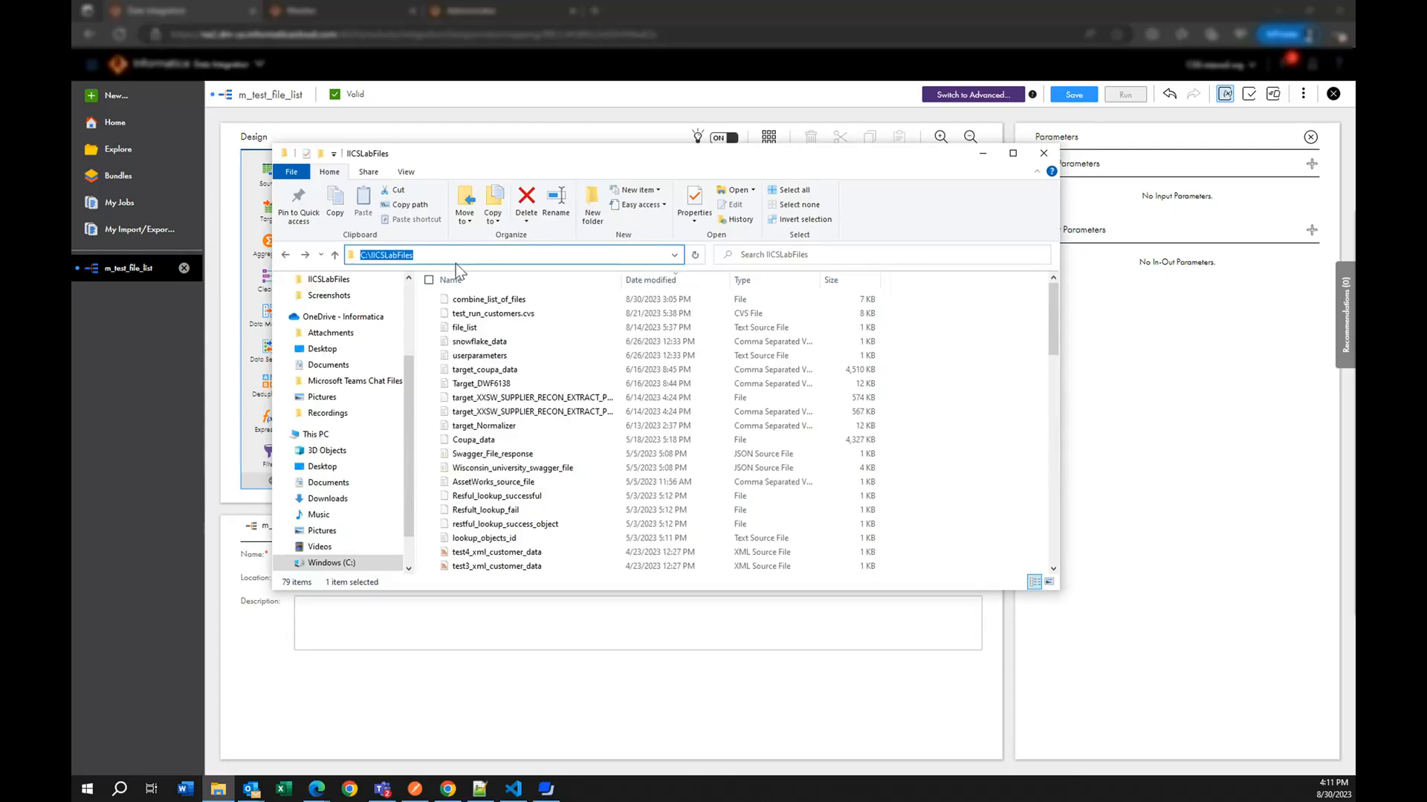
{"action": "left_click", "coordinate": [430, 254]}
{"action": "key", "text": "ctrl+a"}
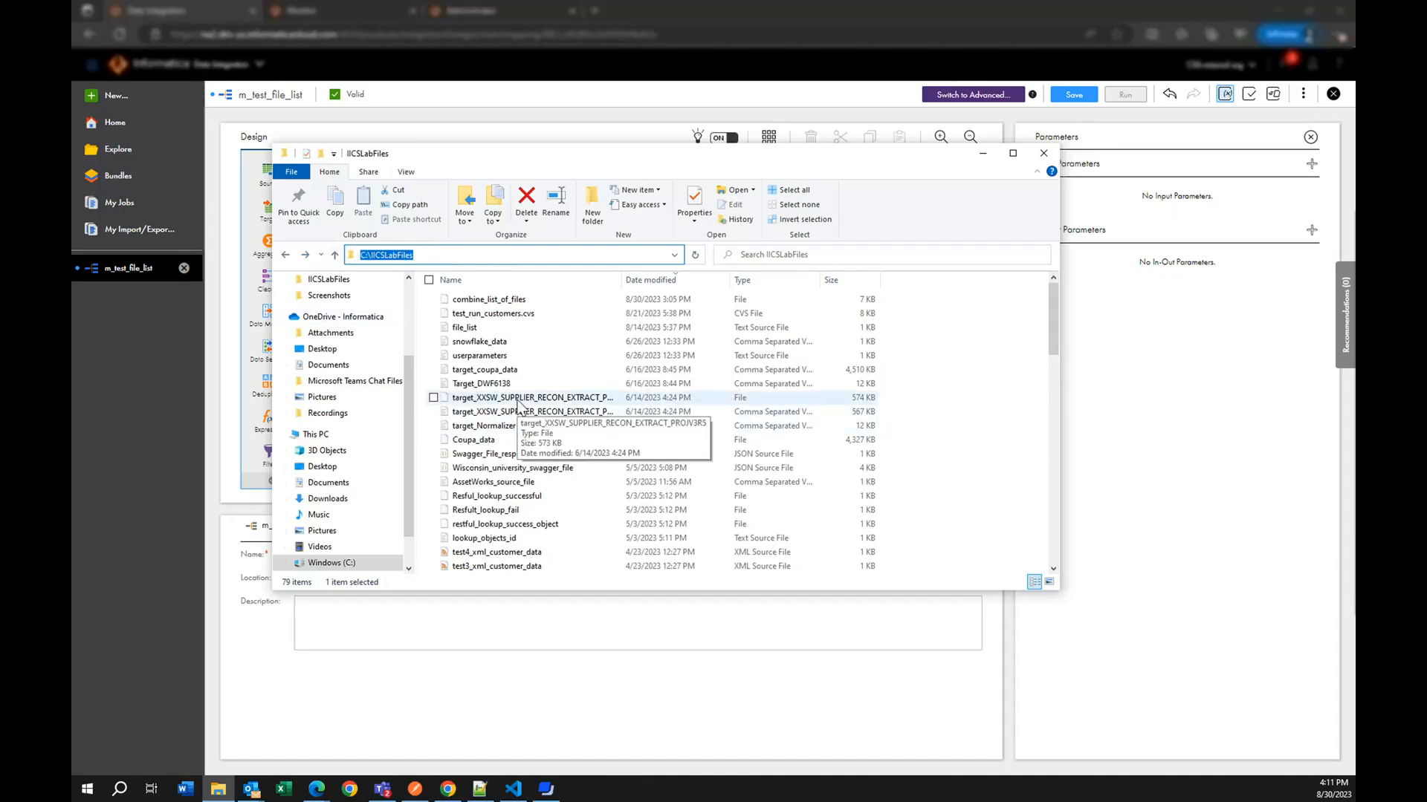
Step: Open file_list in the IICSLabFiles folder and examine the source file paths it lists
{"action": "double_click", "coordinate": [476, 327]}
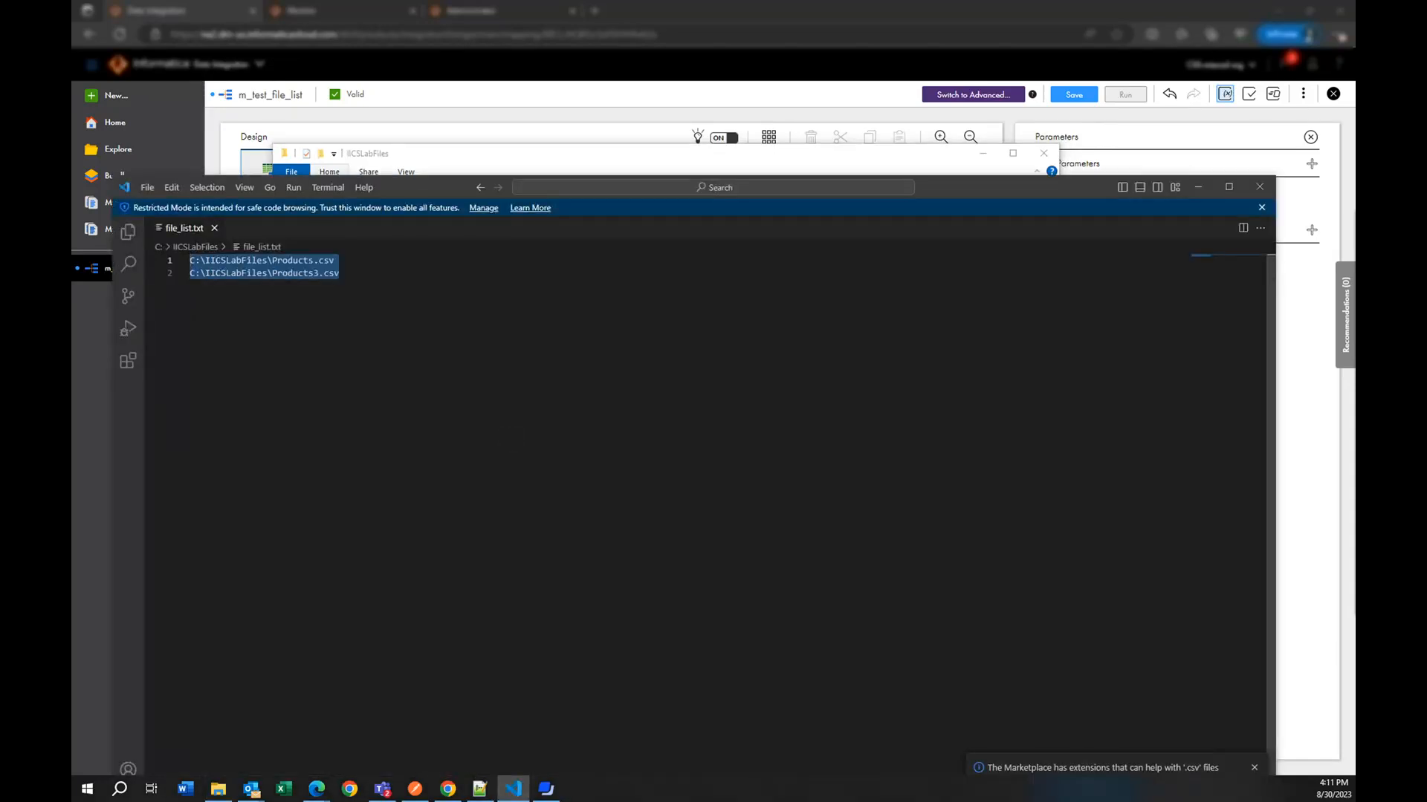
{"action": "left_click", "coordinate": [340, 274]}
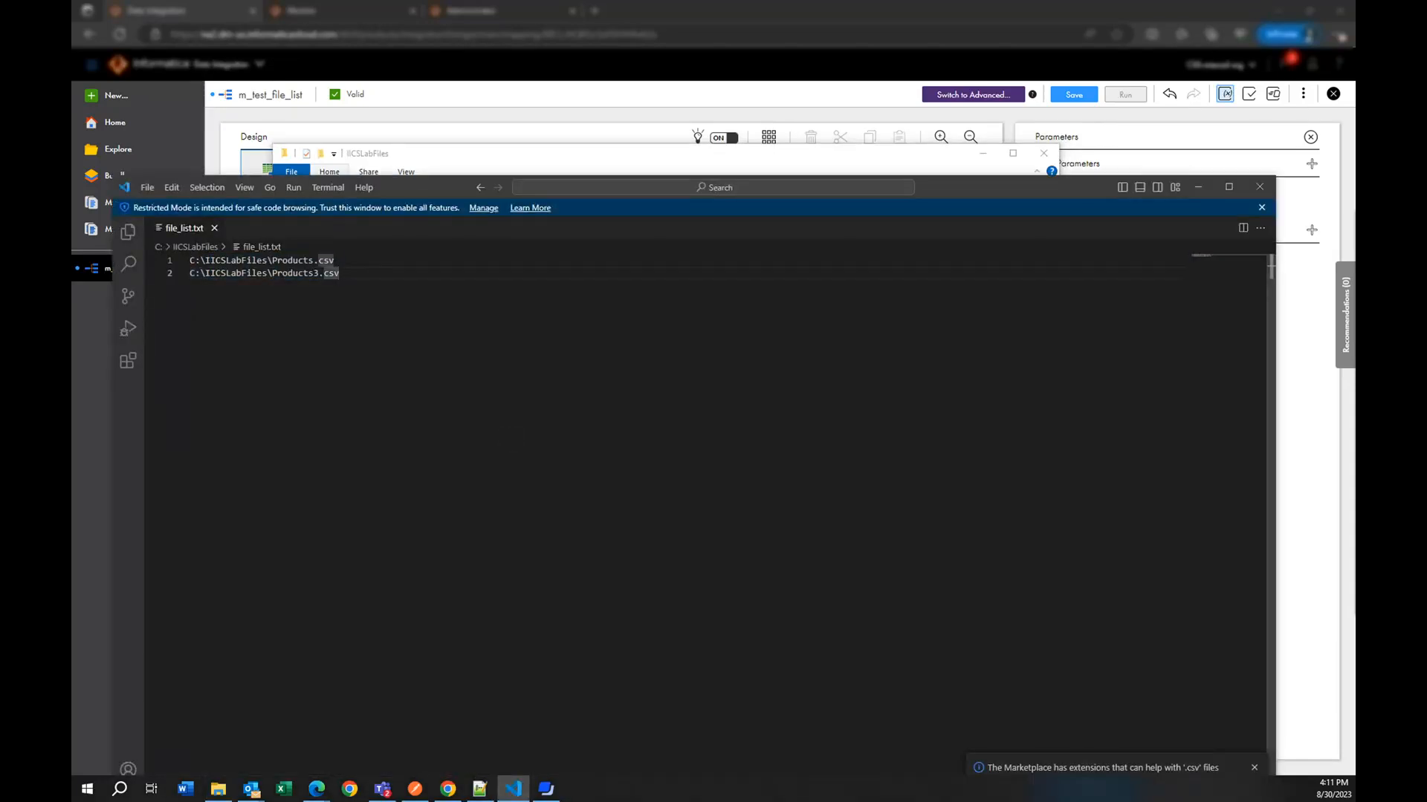
{"action": "double_click", "coordinate": [293, 261]}
{"action": "double_click", "coordinate": [299, 273]}
{"action": "left_click", "coordinate": [300, 261]}
{"action": "left_click", "coordinate": [298, 274]}
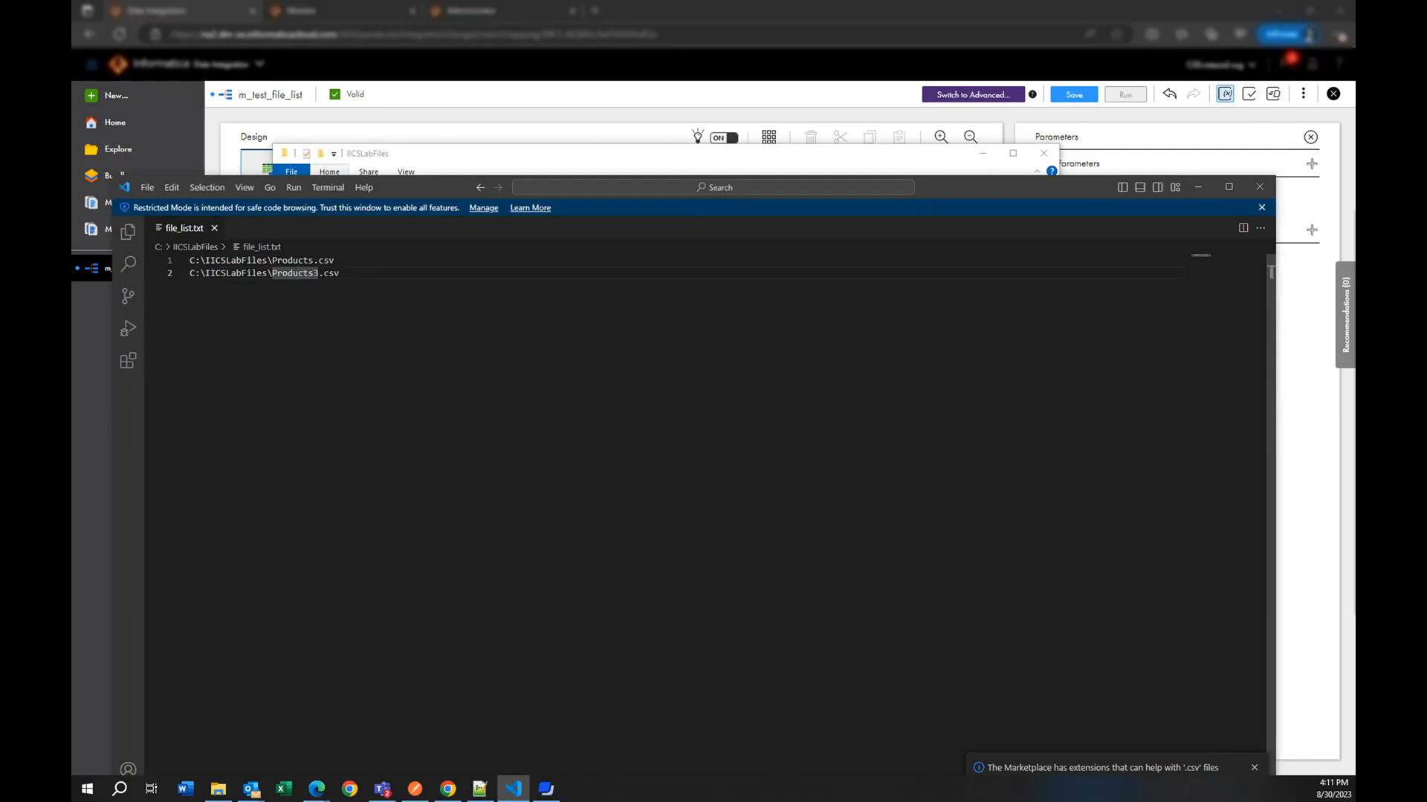
Step: Return to File Explorer and open the 30082023 subfolder of IICSLabFiles
{"action": "left_click", "coordinate": [422, 152]}
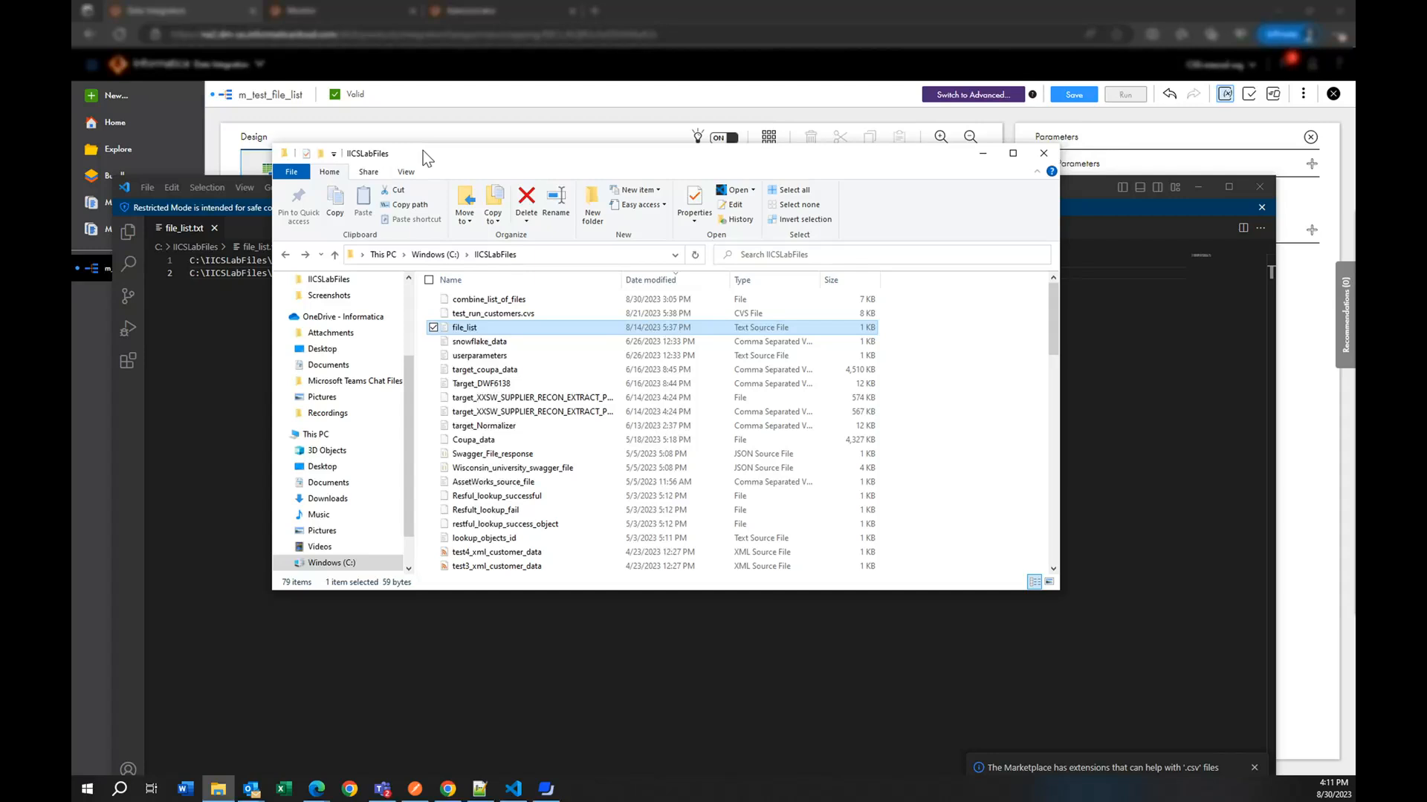
{"action": "scroll", "coordinate": [573, 443], "scroll_direction": "down", "scroll_amount": 1}
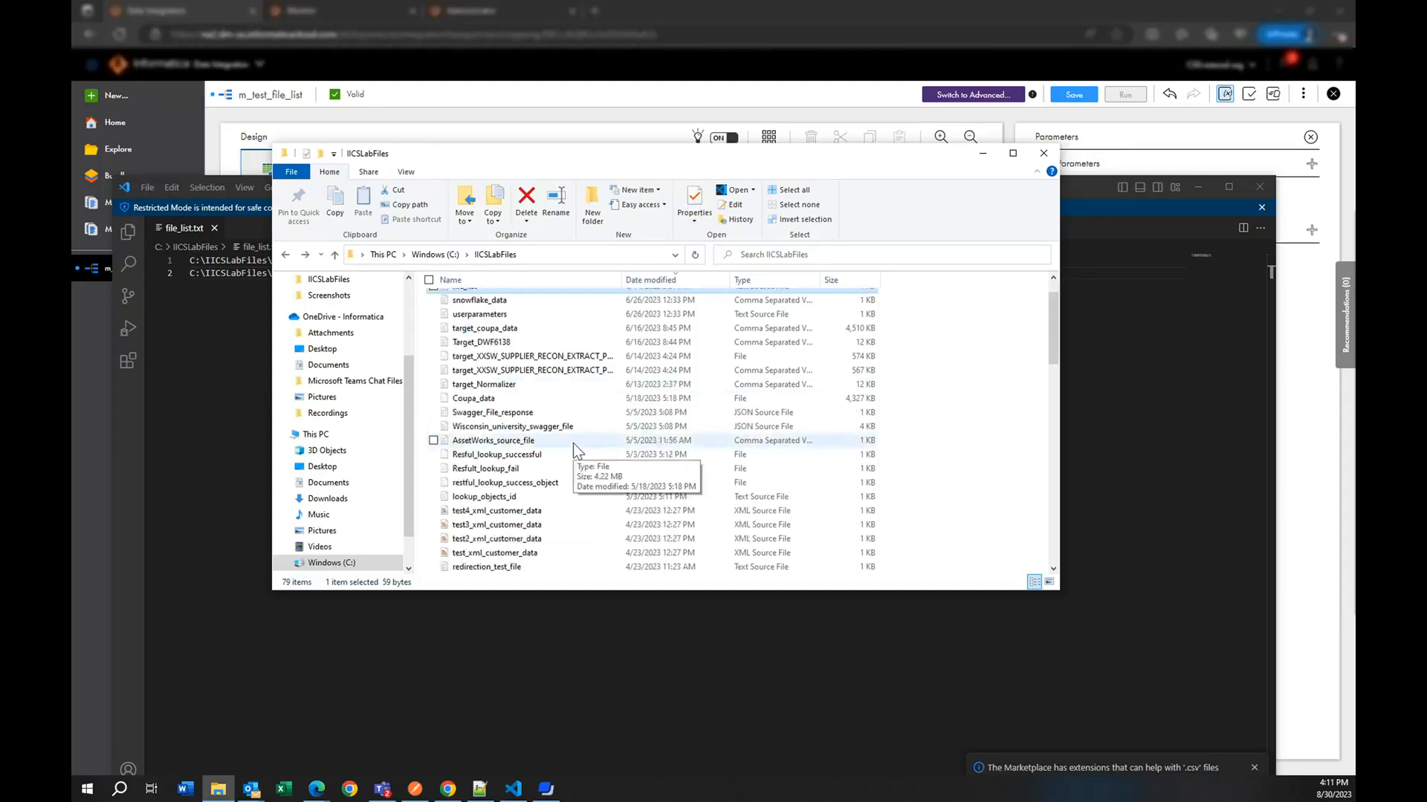
{"action": "scroll", "coordinate": [573, 443], "scroll_direction": "down", "scroll_amount": 10}
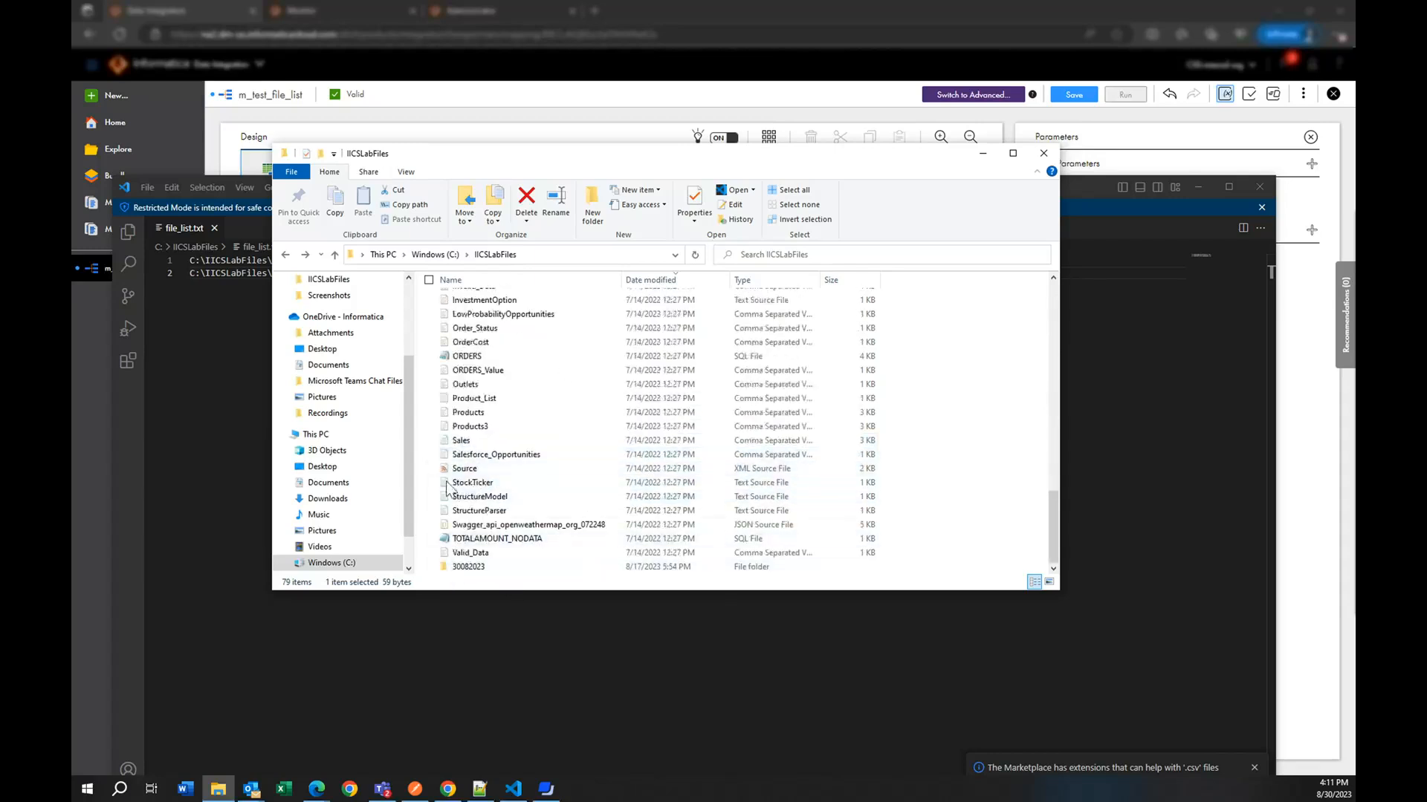
{"action": "left_click", "coordinate": [467, 571]}
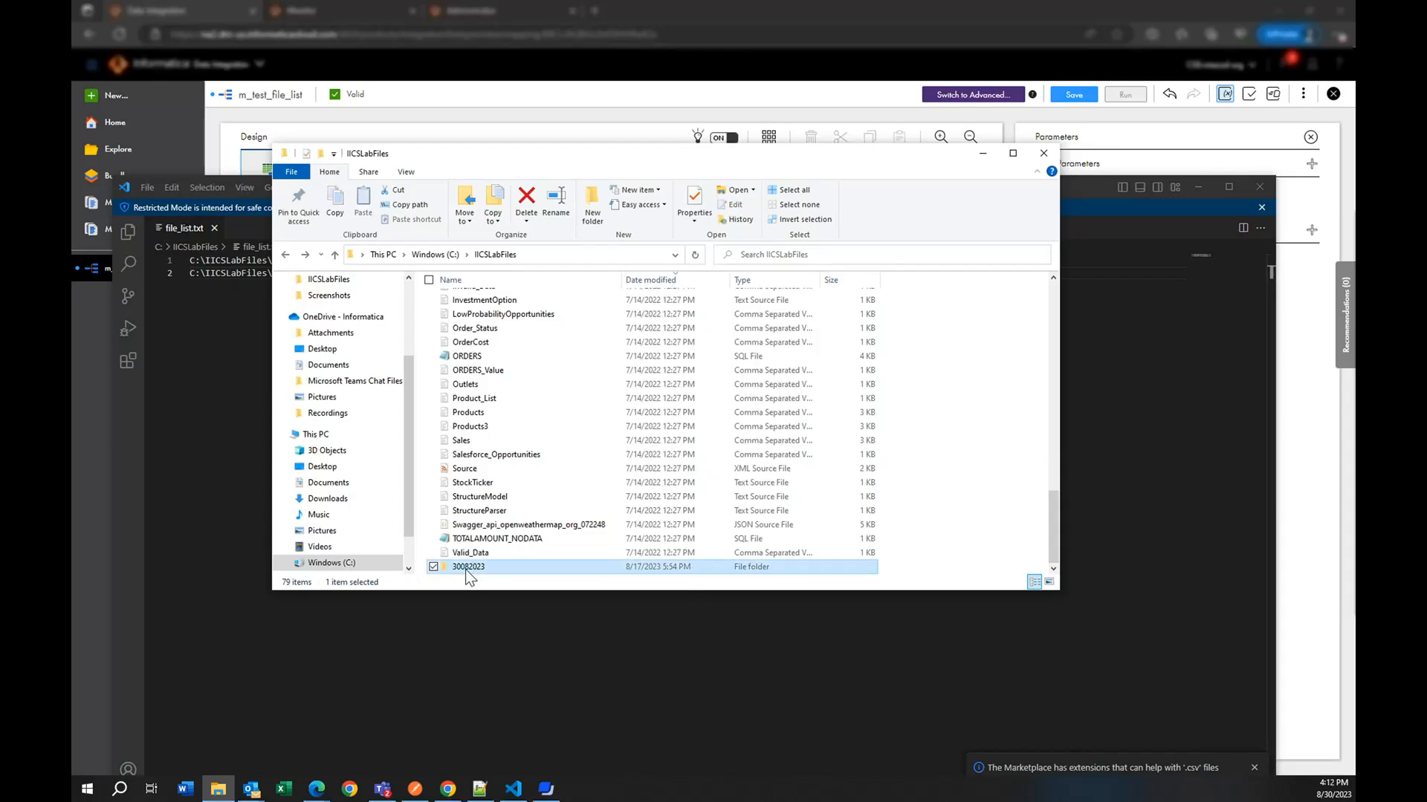
{"action": "double_click", "coordinate": [465, 569]}
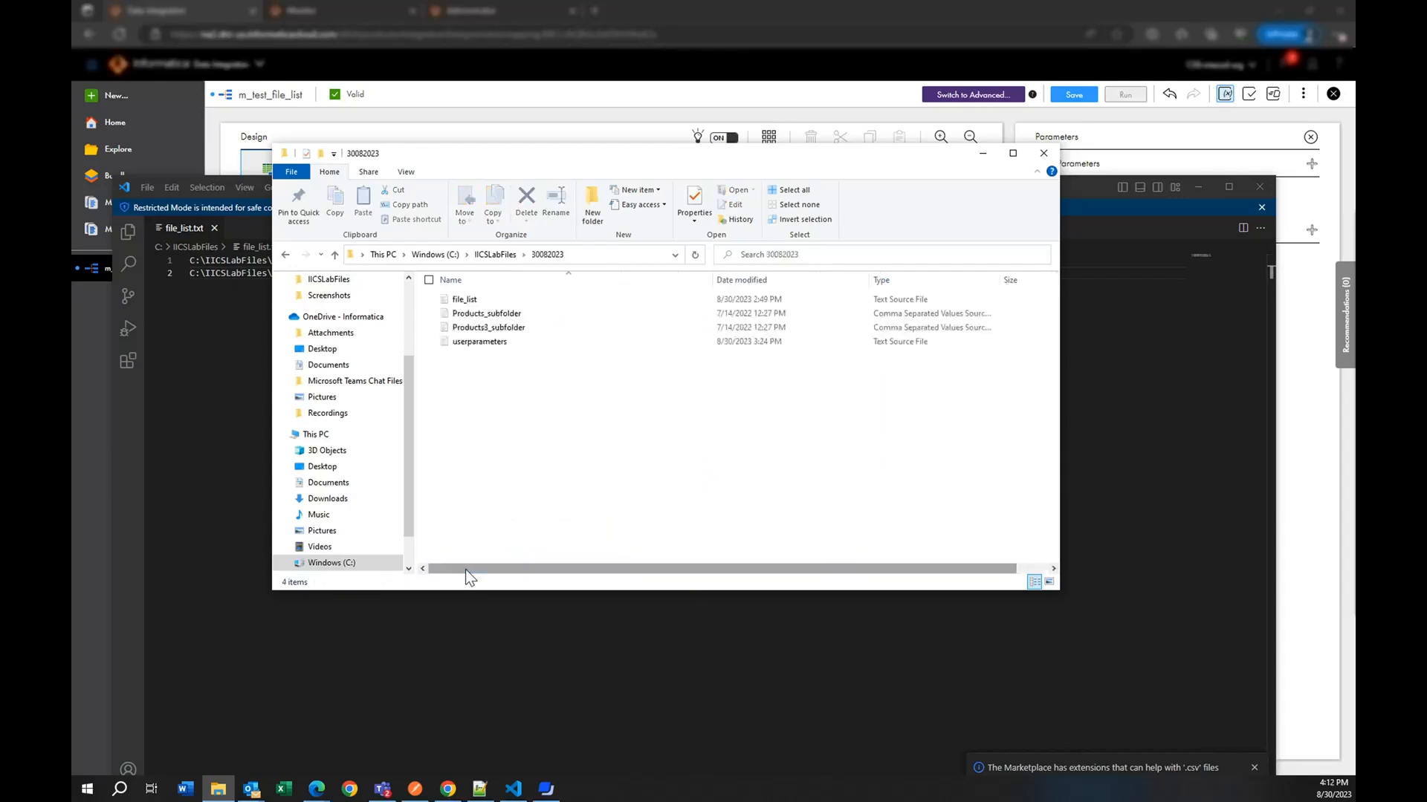
Step: Examine the file paths in the 30082023 folder's file_list and the contents of its Products_subfolder file
{"action": "left_click", "coordinate": [476, 301]}
{"action": "double_click", "coordinate": [477, 304]}
{"action": "left_click_drag", "start_coordinate": [439, 273], "coordinate": [189, 261]}
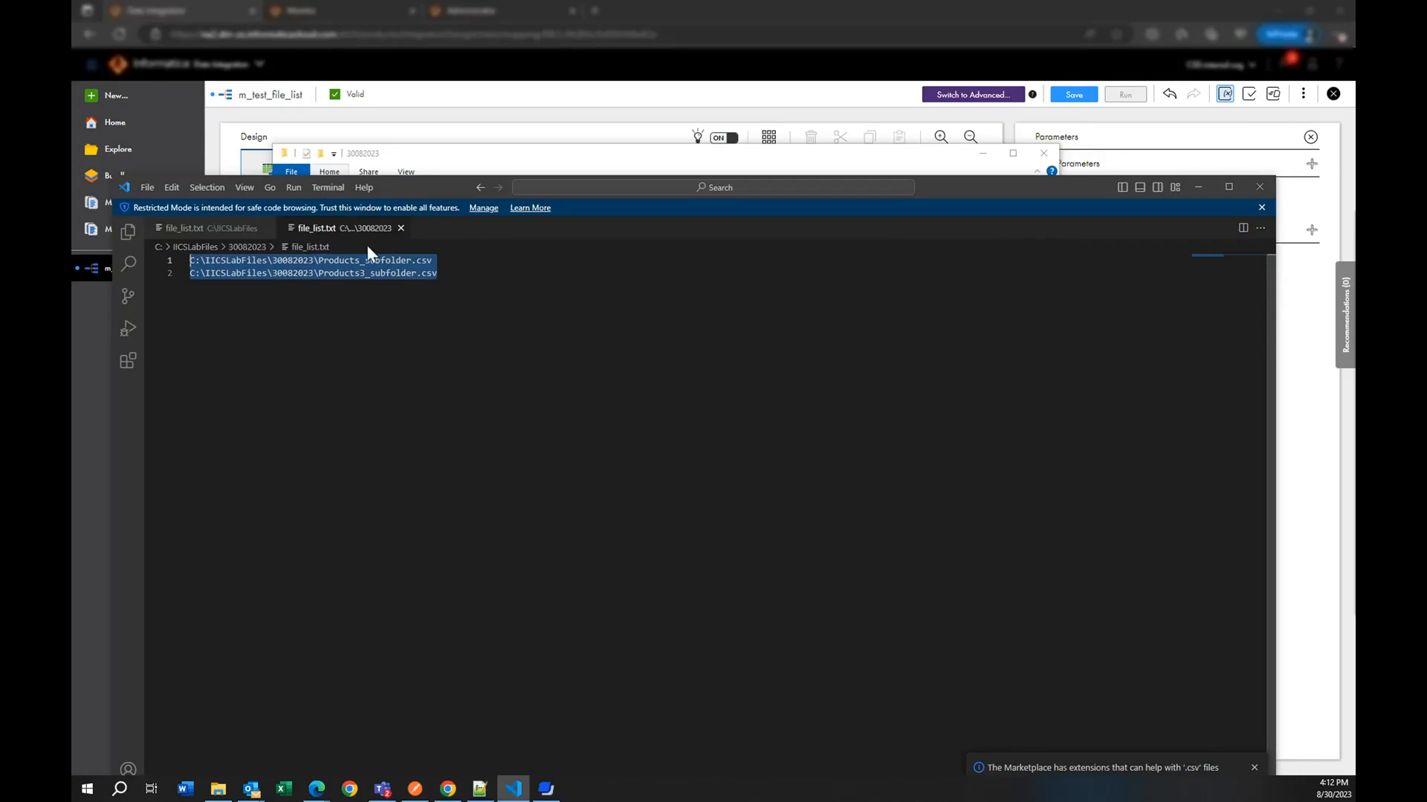
{"action": "left_click", "coordinate": [405, 159]}
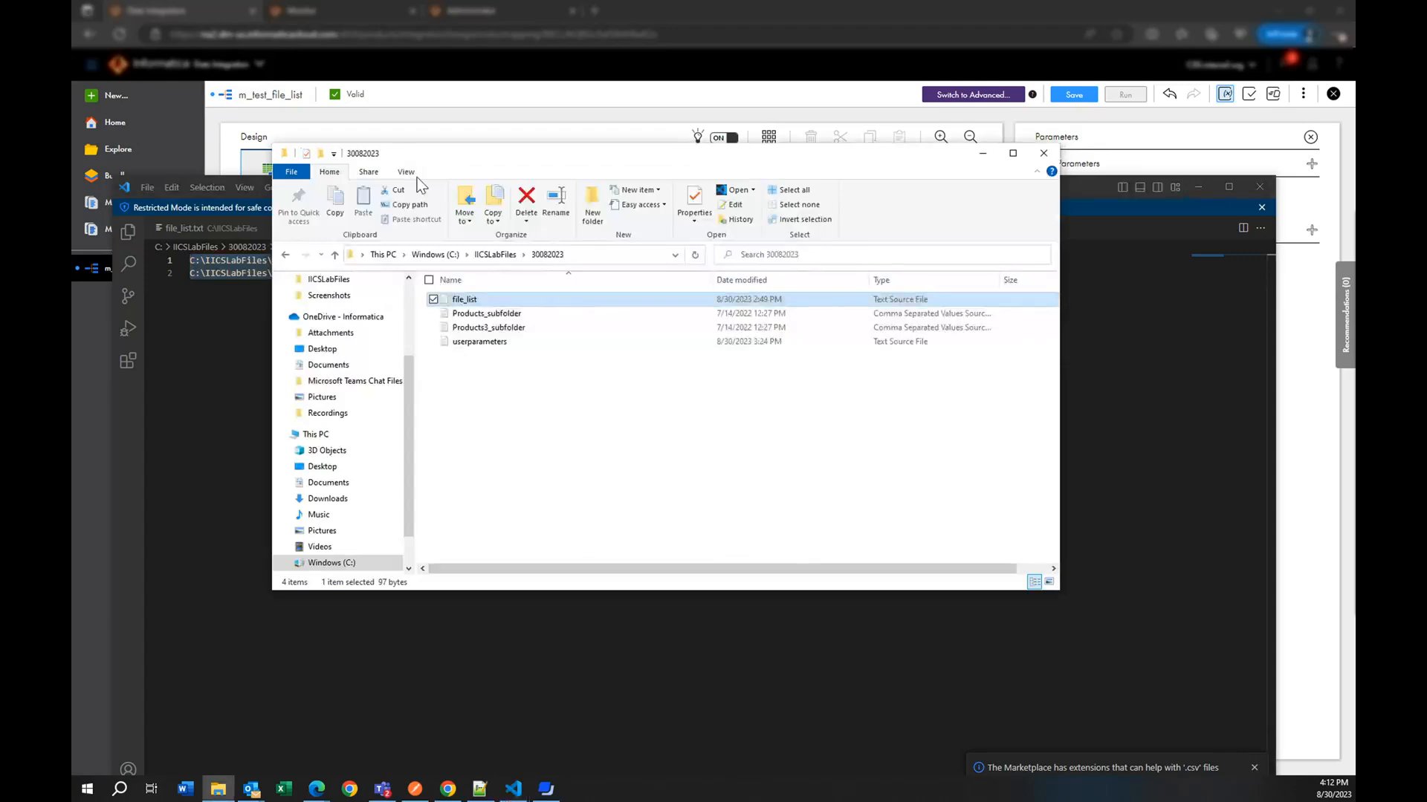
{"action": "double_click", "coordinate": [490, 313]}
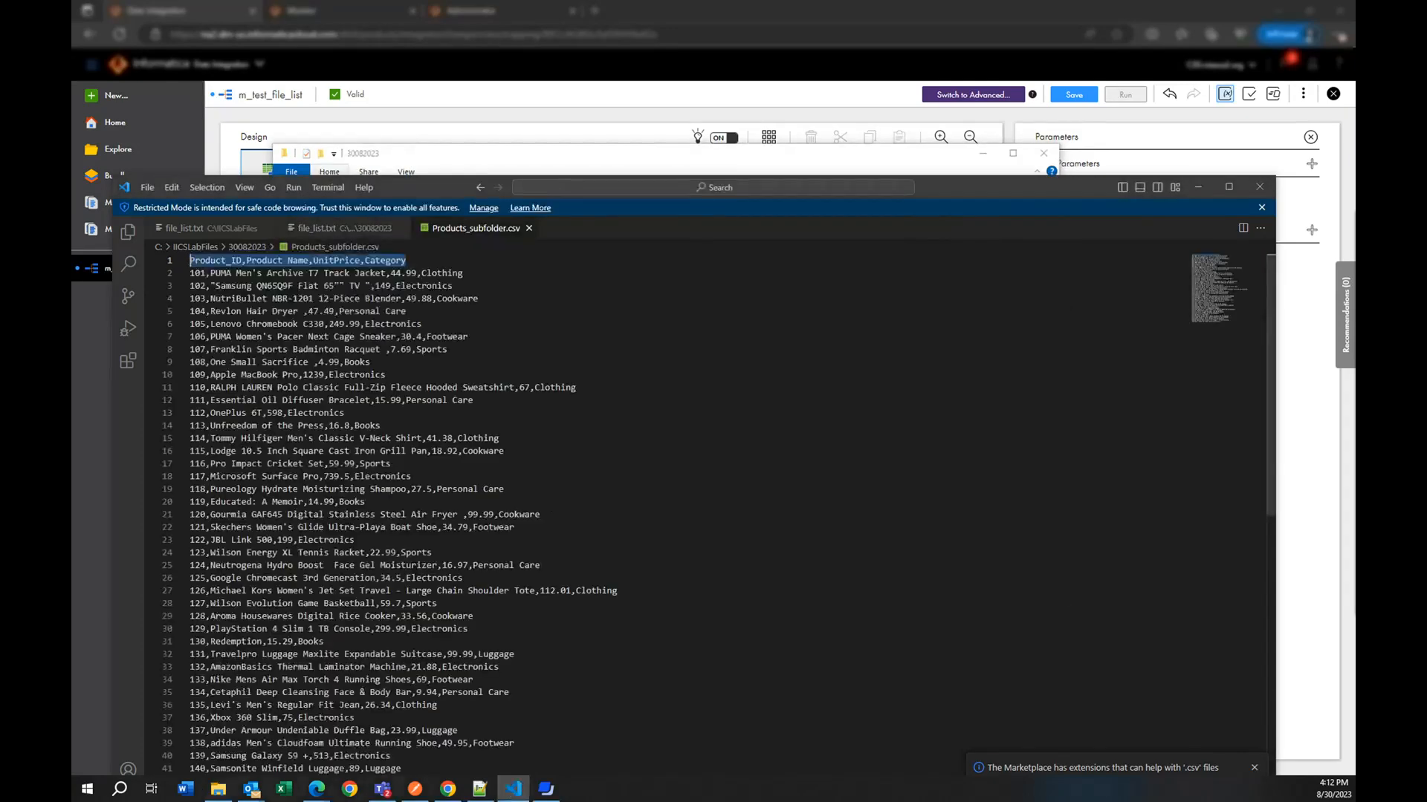
{"action": "left_click", "coordinate": [509, 153]}
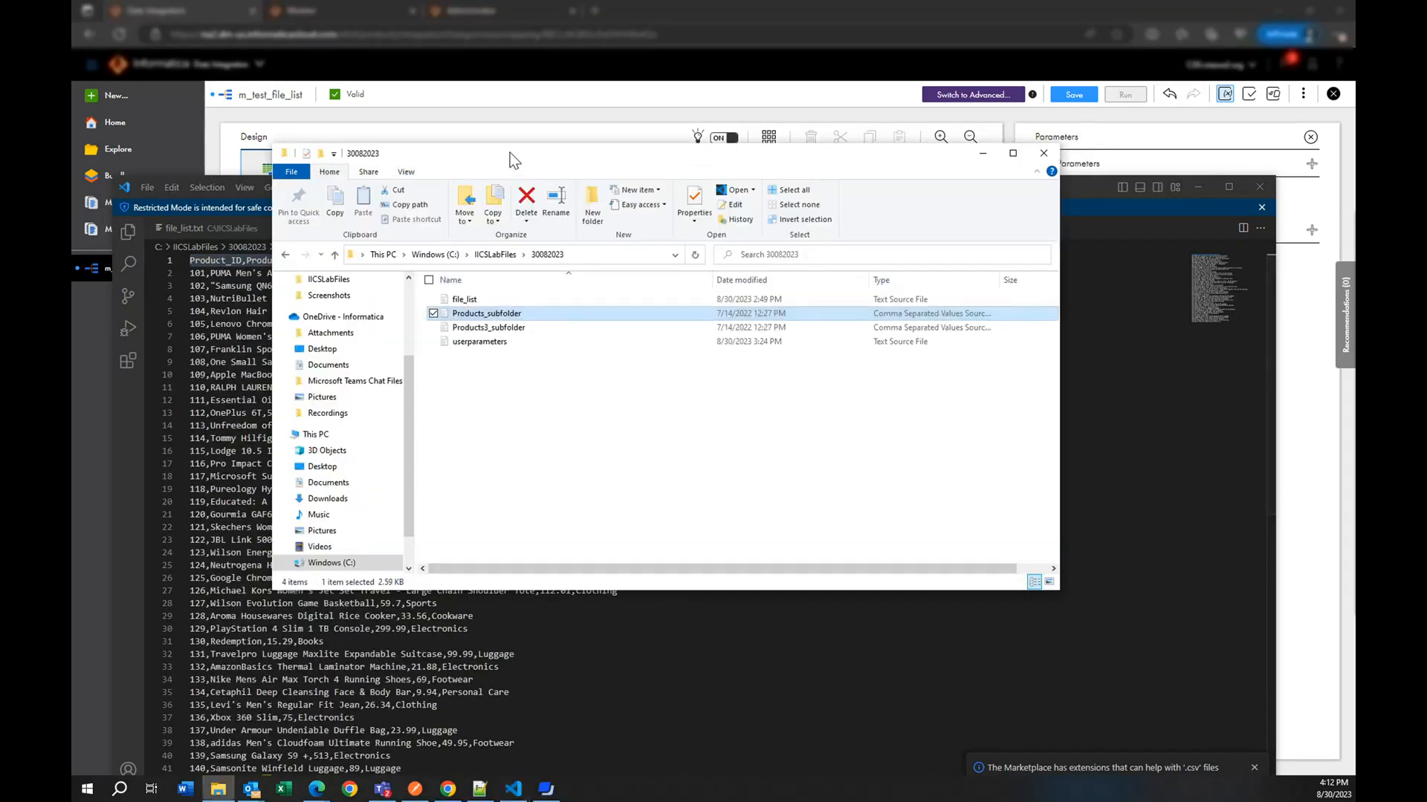
Step: Open userparameters in the 30082023 folder and examine the subfolder and file name assigned to $$p_source_file_list
{"action": "left_click", "coordinate": [550, 255]}
{"action": "double_click", "coordinate": [493, 344]}
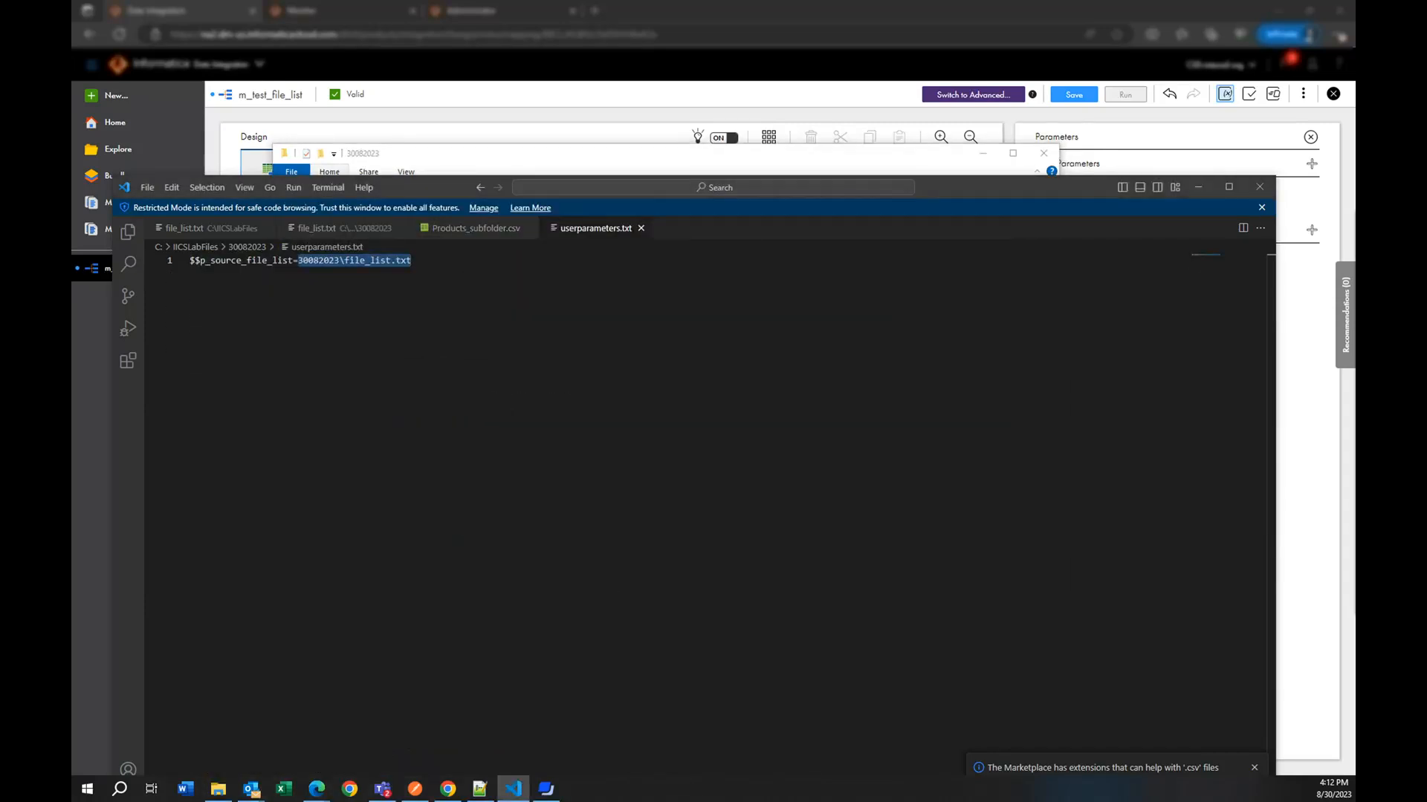
{"action": "double_click", "coordinate": [318, 261]}
{"action": "double_click", "coordinate": [370, 261]}
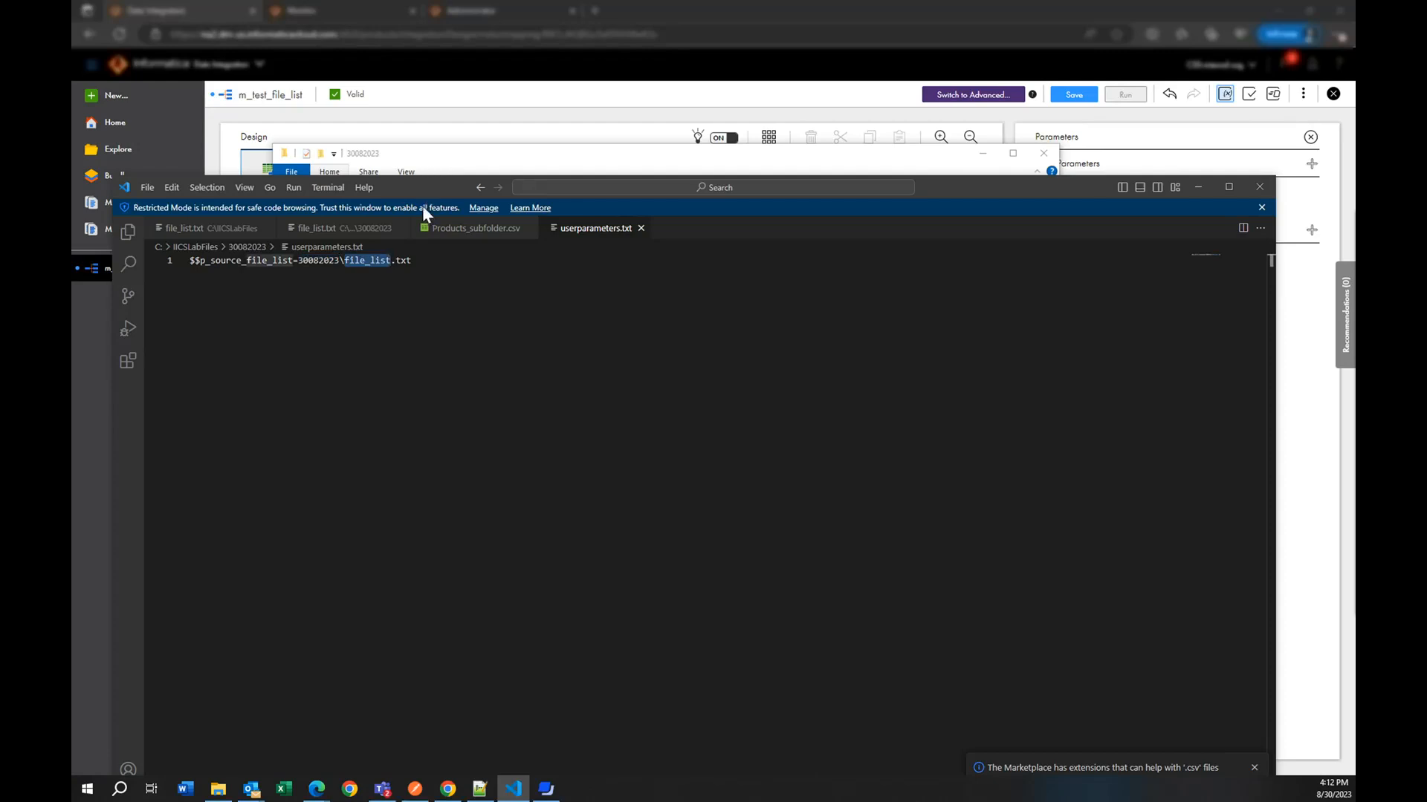
{"action": "left_click", "coordinate": [428, 150]}
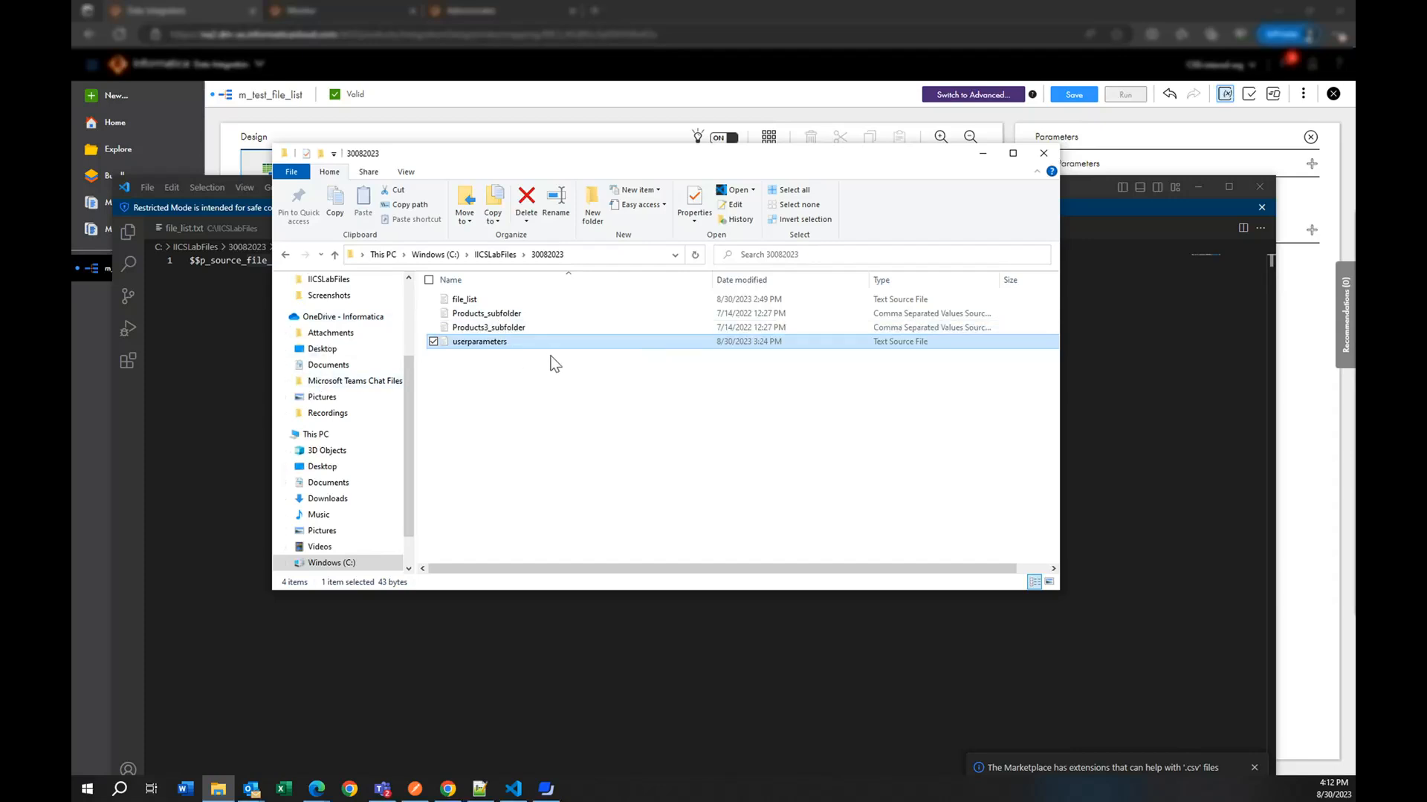
Step: Switch back to the m_test_file_list mapping and set the Source transformation's source type to Parameter
{"action": "left_click", "coordinate": [502, 135]}
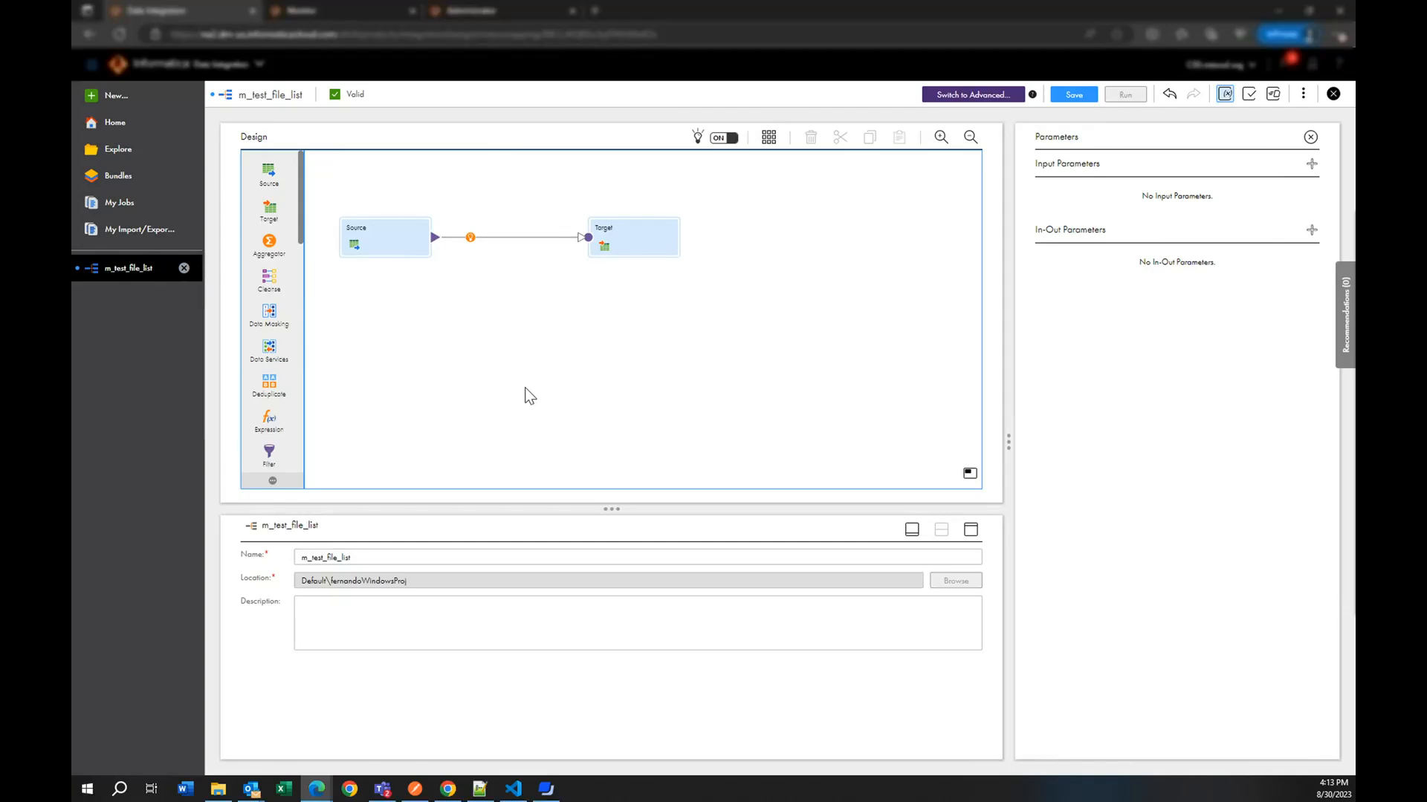
{"action": "left_click", "coordinate": [407, 238]}
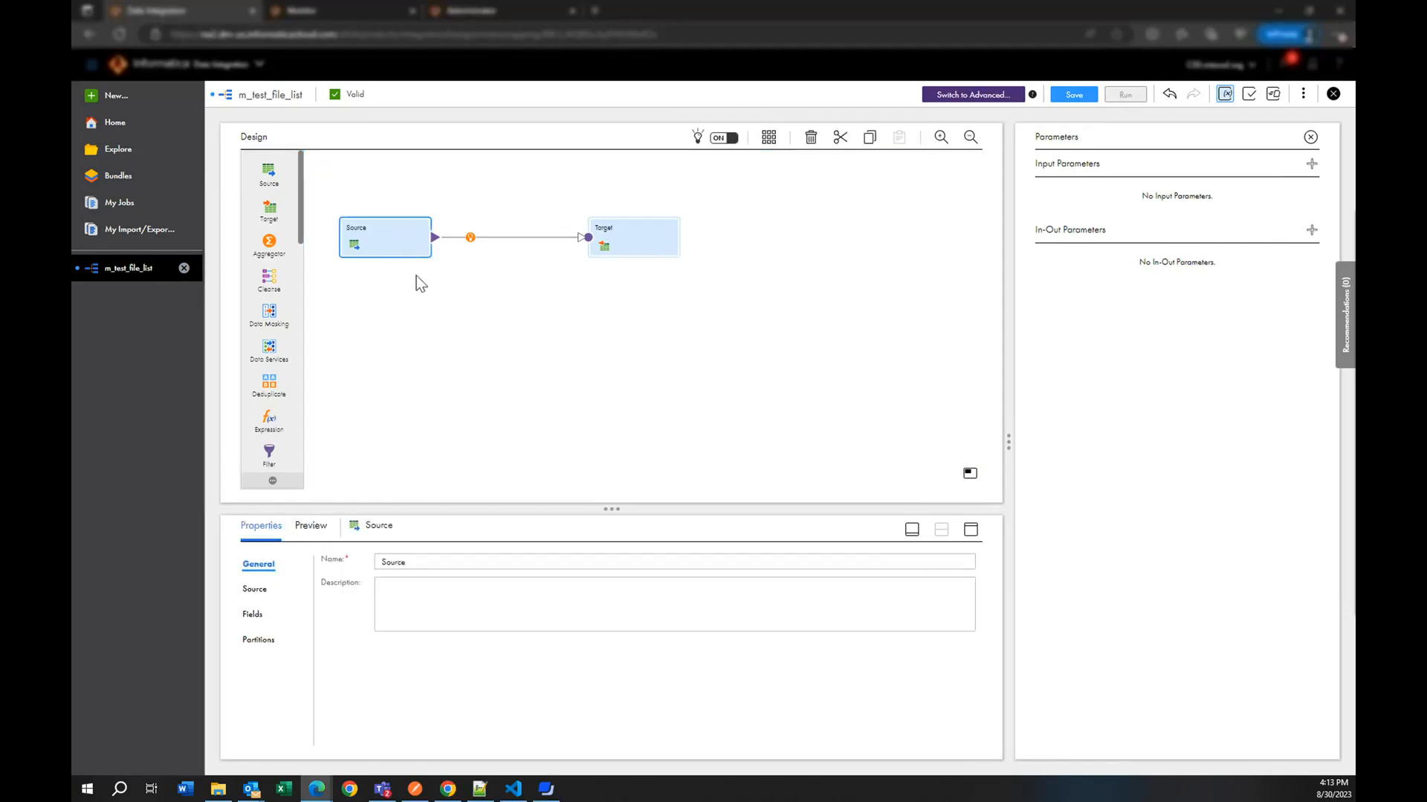
{"action": "left_click", "coordinate": [255, 590]}
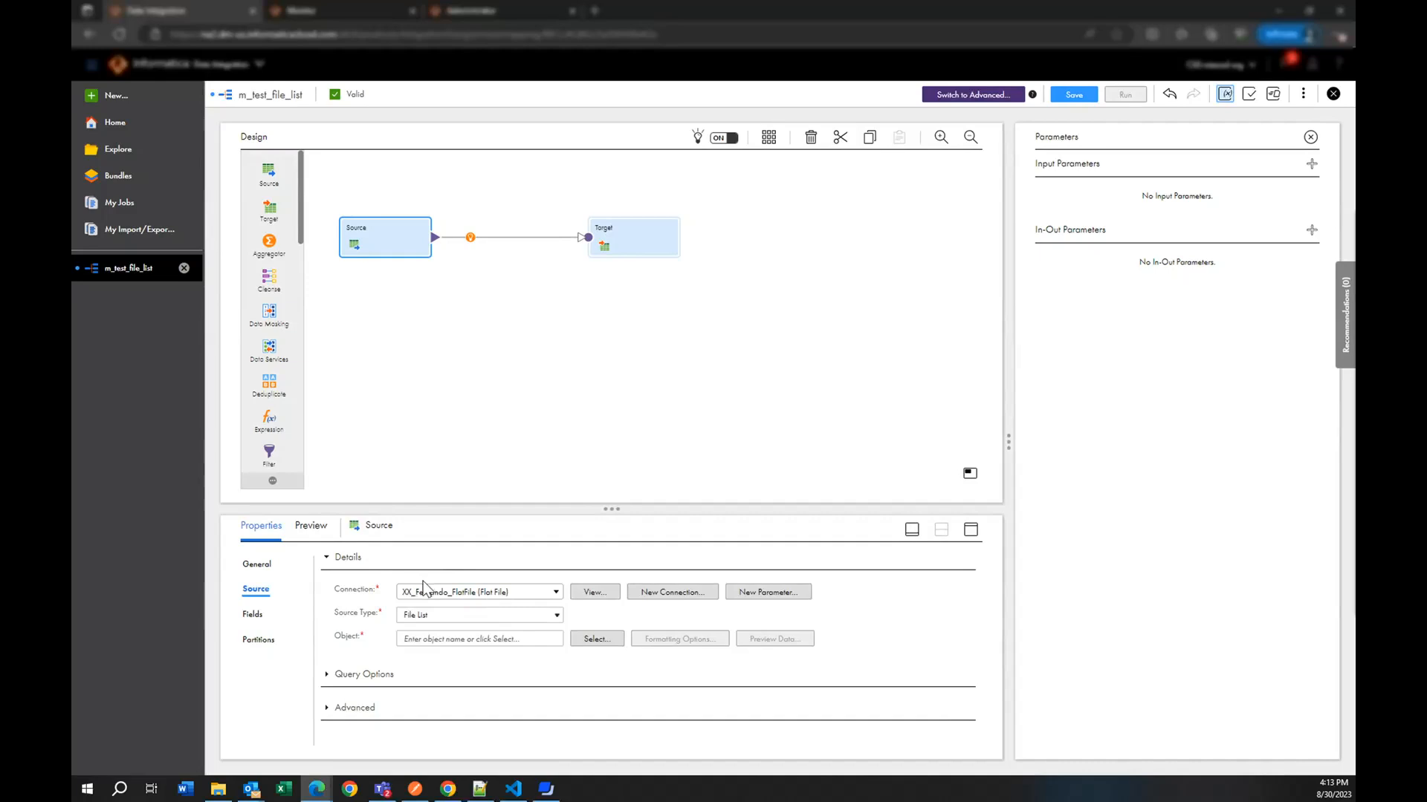
{"action": "left_click", "coordinate": [442, 617]}
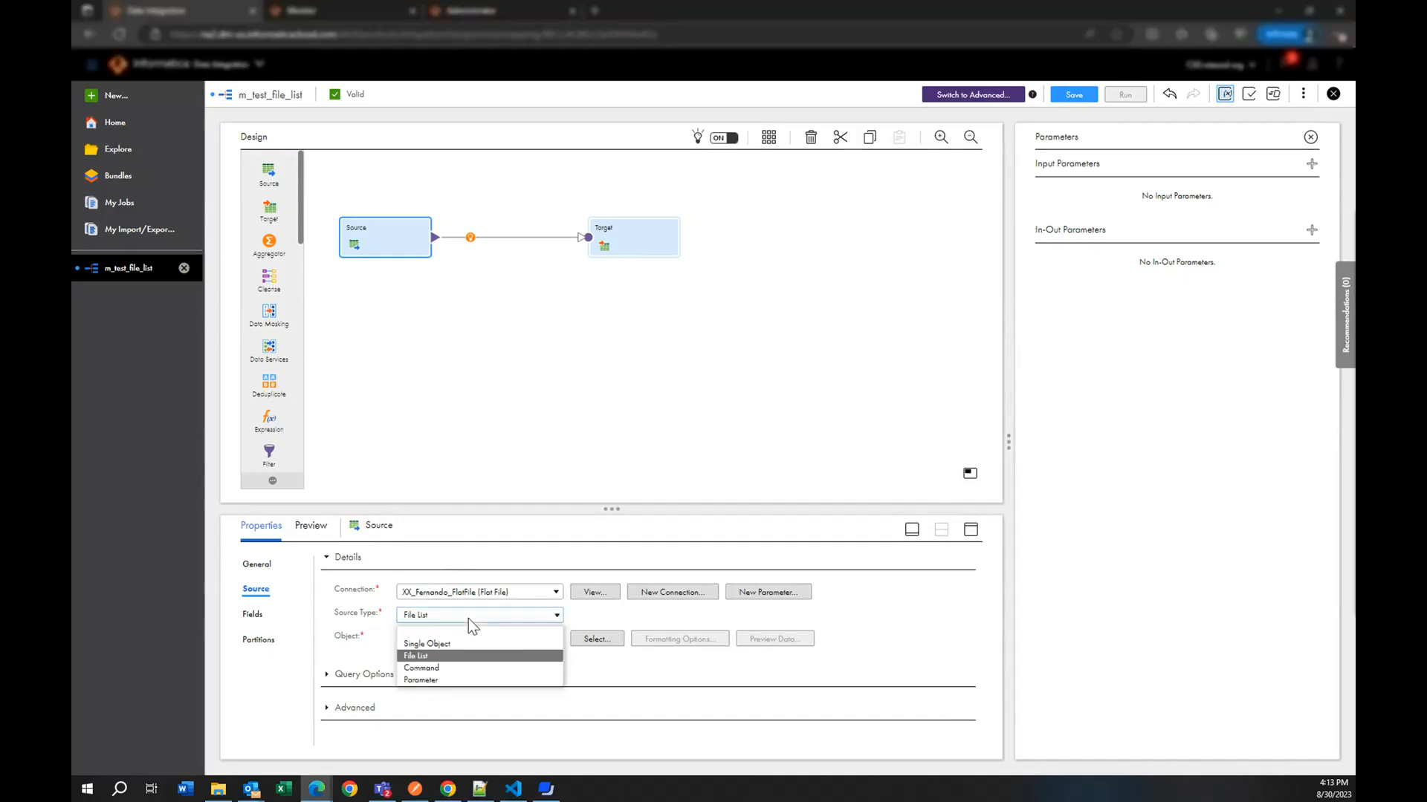
{"action": "left_click", "coordinate": [434, 655]}
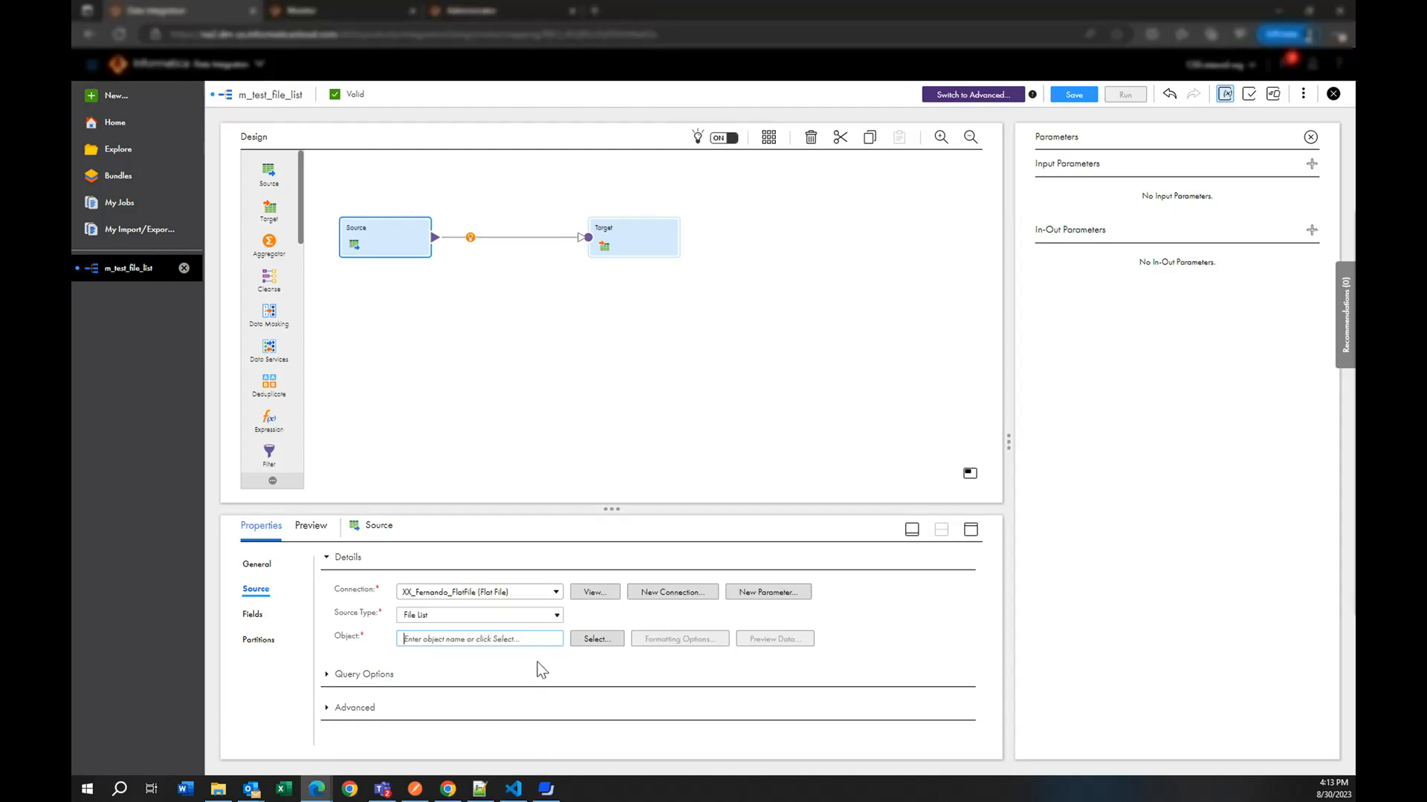
{"action": "left_click", "coordinate": [555, 617]}
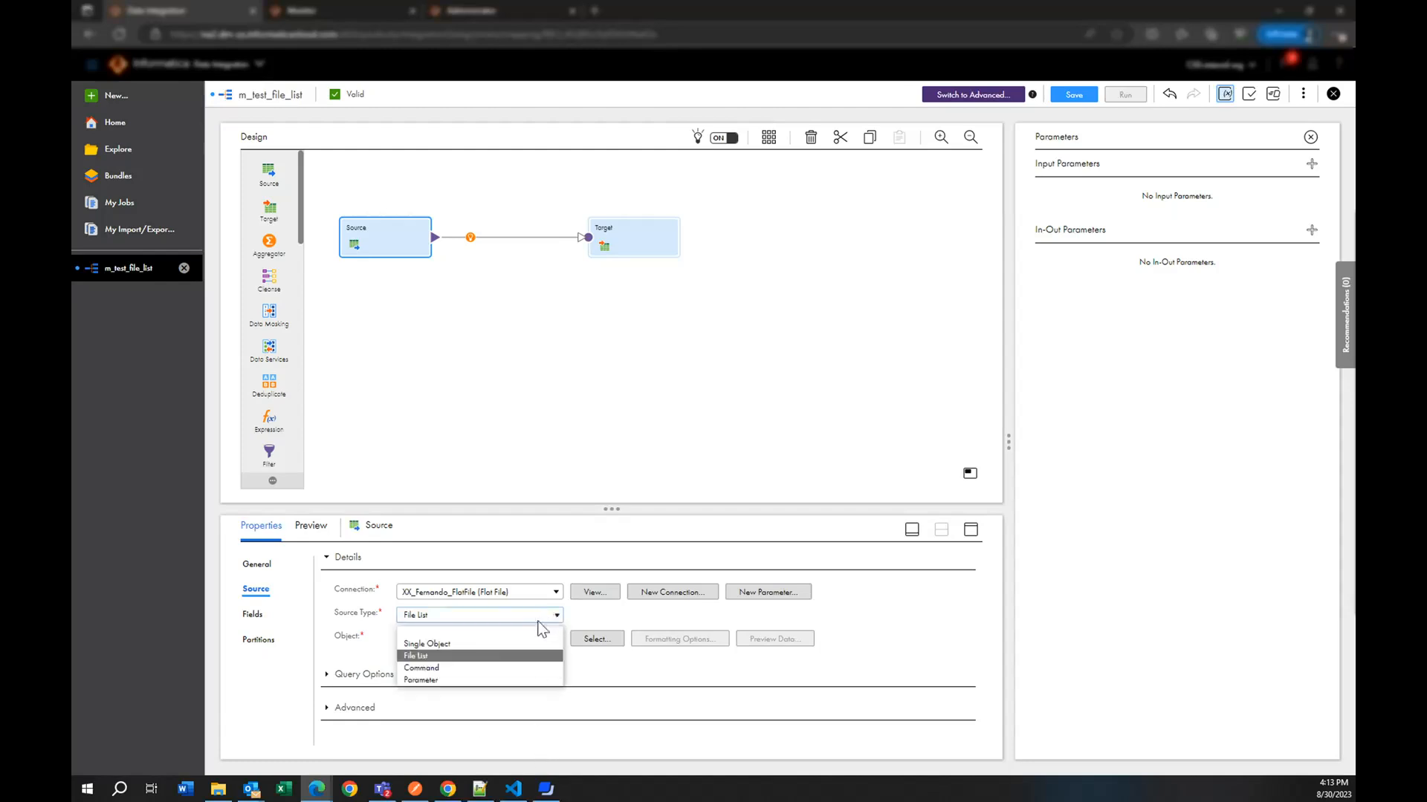
{"action": "left_click", "coordinate": [424, 682]}
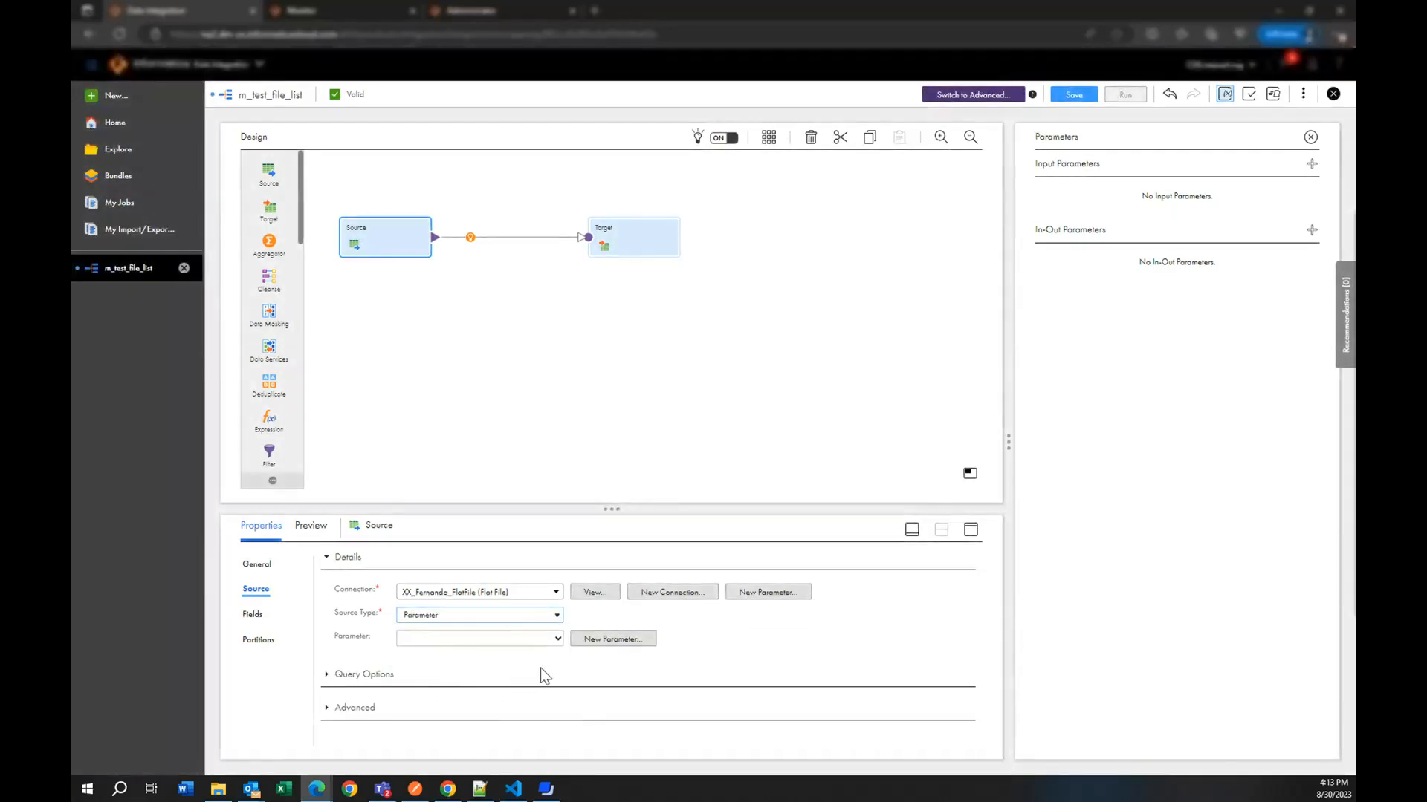
Step: Create the input parameter p_source_file_list for the source object and allow it to be overridden at run time
{"action": "left_click", "coordinate": [587, 639]}
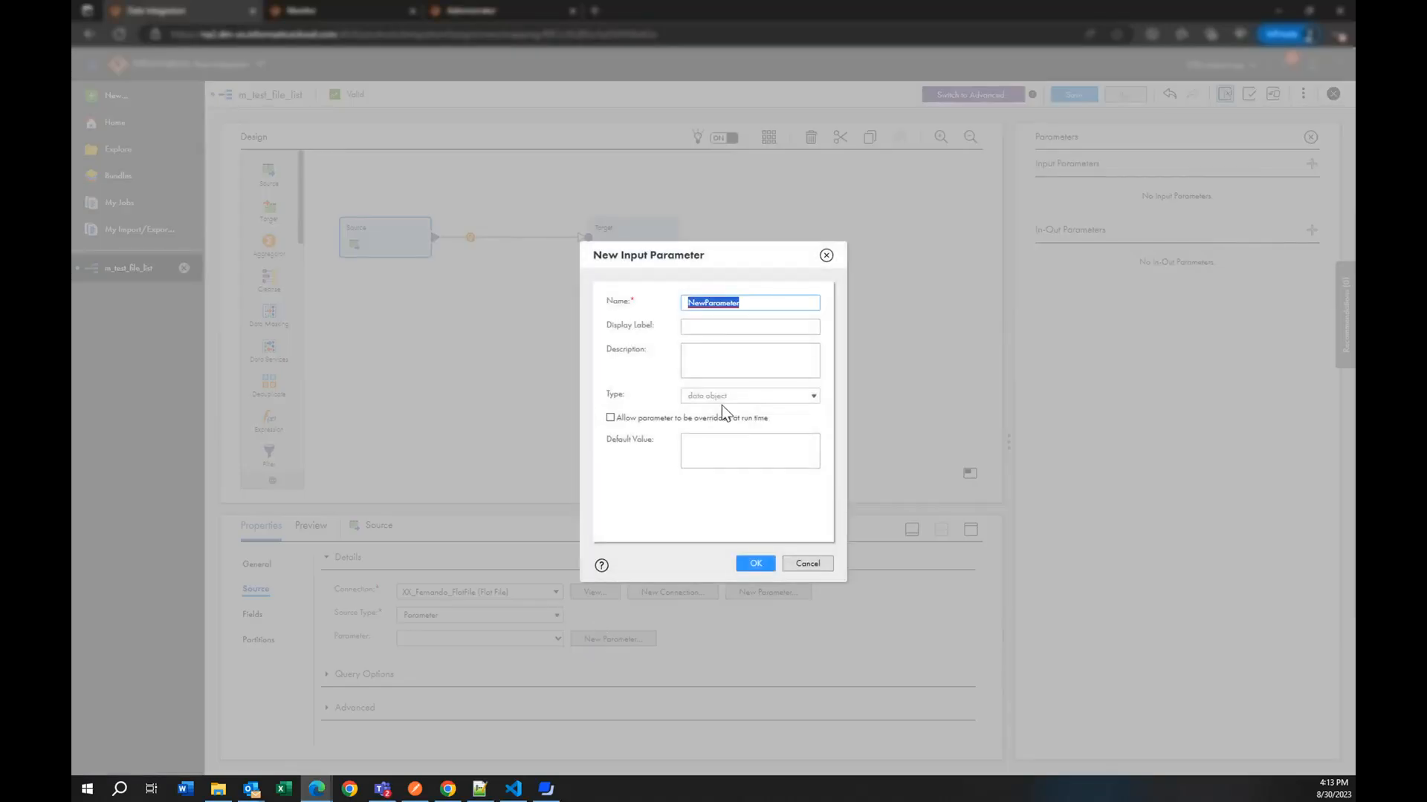
{"action": "type", "text": "p_source_"}
{"action": "type", "text": "file_list"}
{"action": "left_click", "coordinate": [610, 420]}
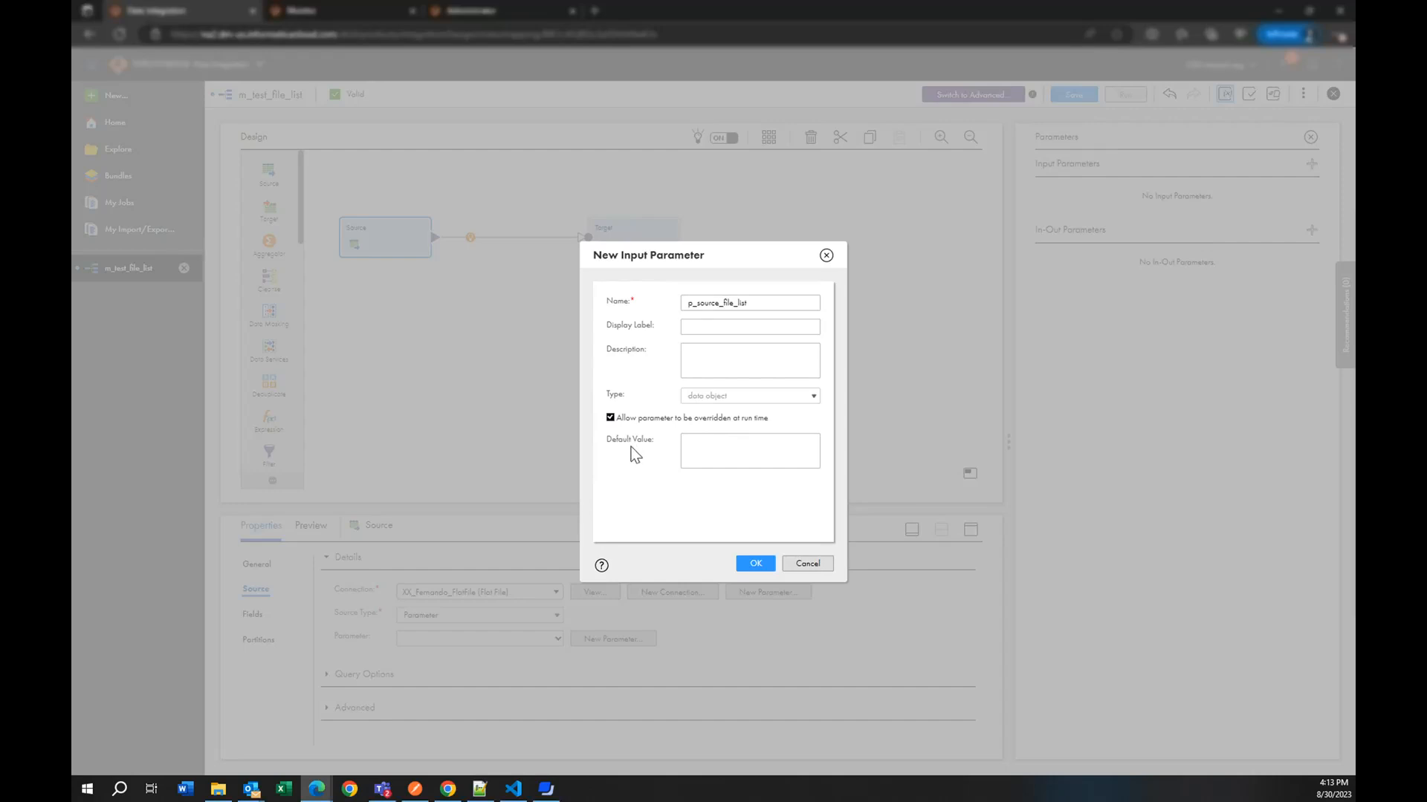
{"action": "left_click", "coordinate": [765, 569]}
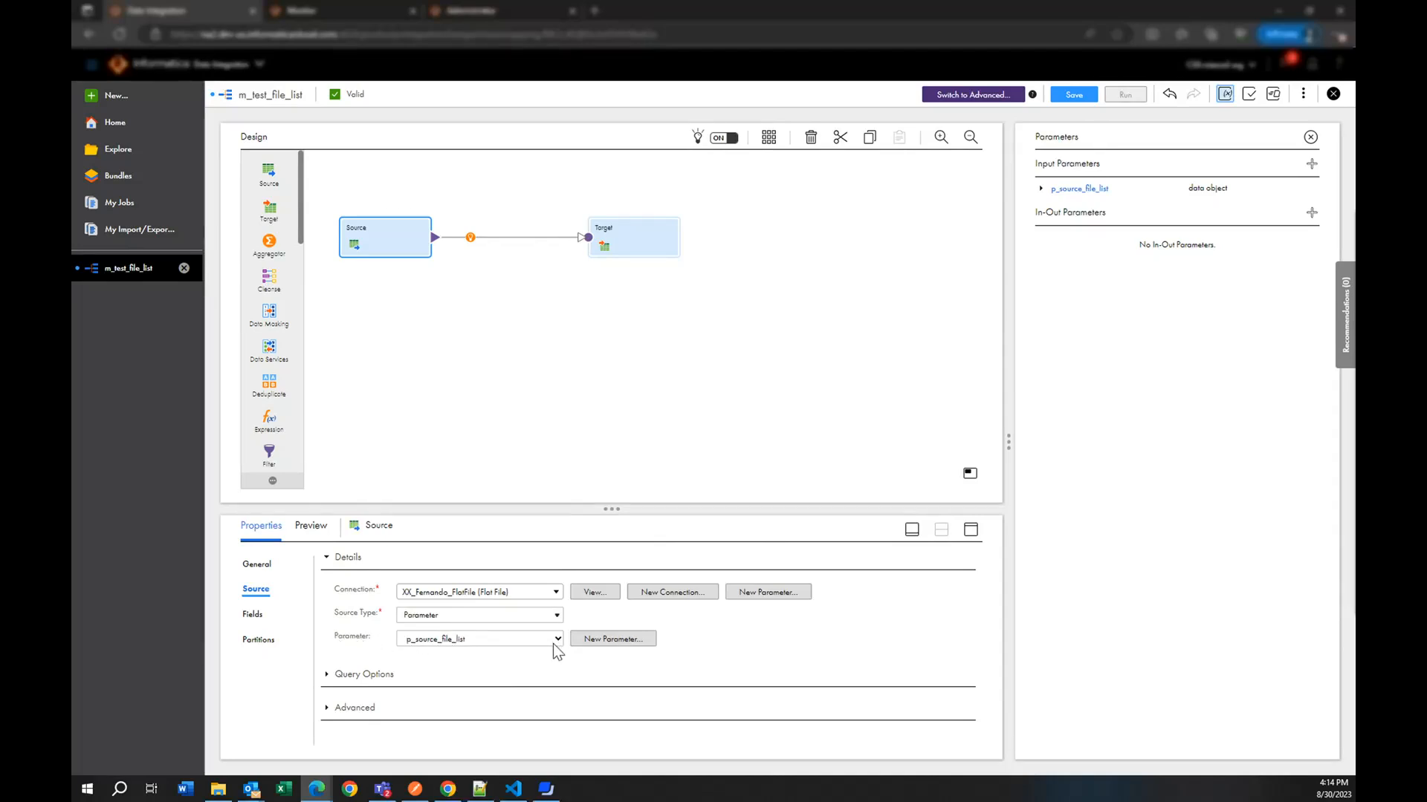
Step: Review the Target and Source object settings and save the mapping
{"action": "left_click", "coordinate": [639, 238]}
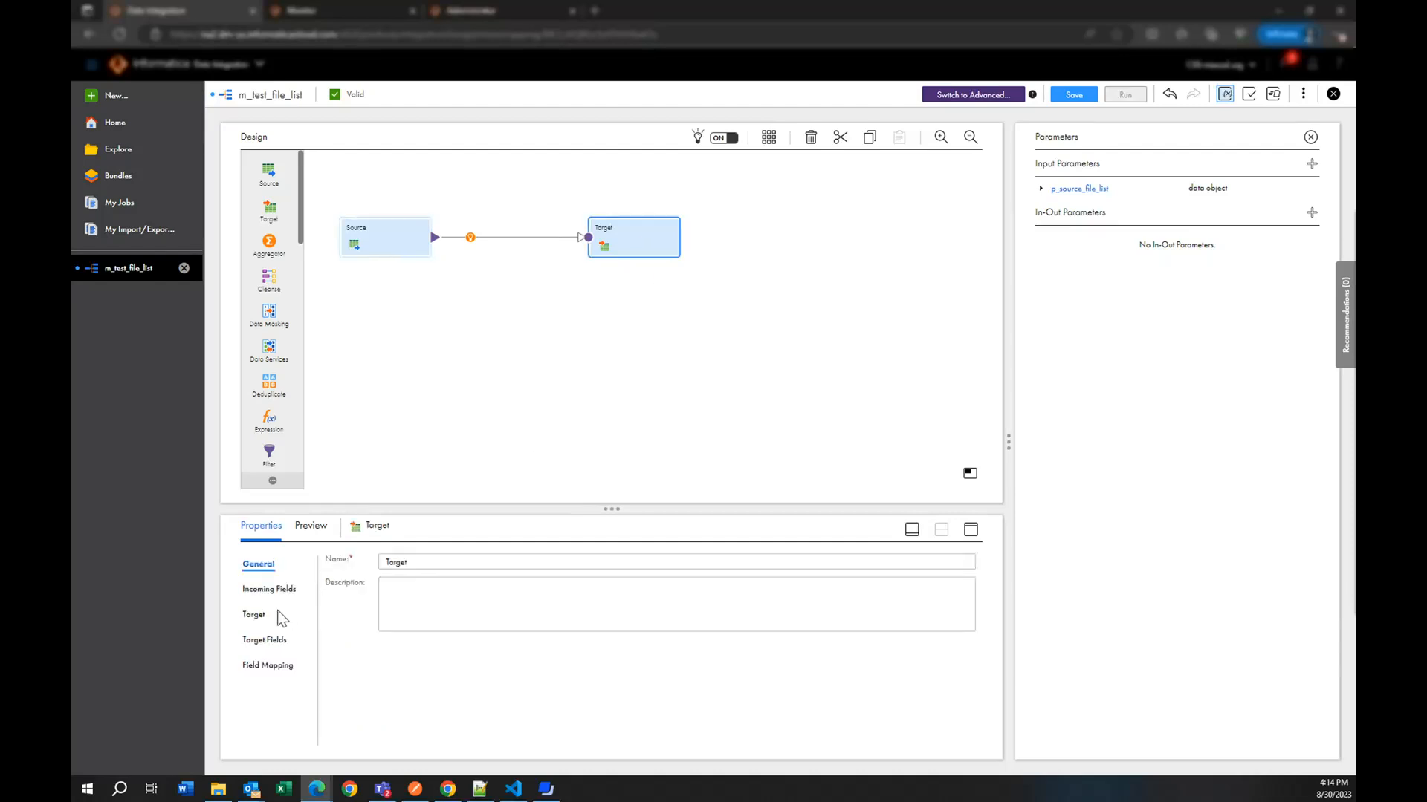
{"action": "left_click", "coordinate": [255, 615]}
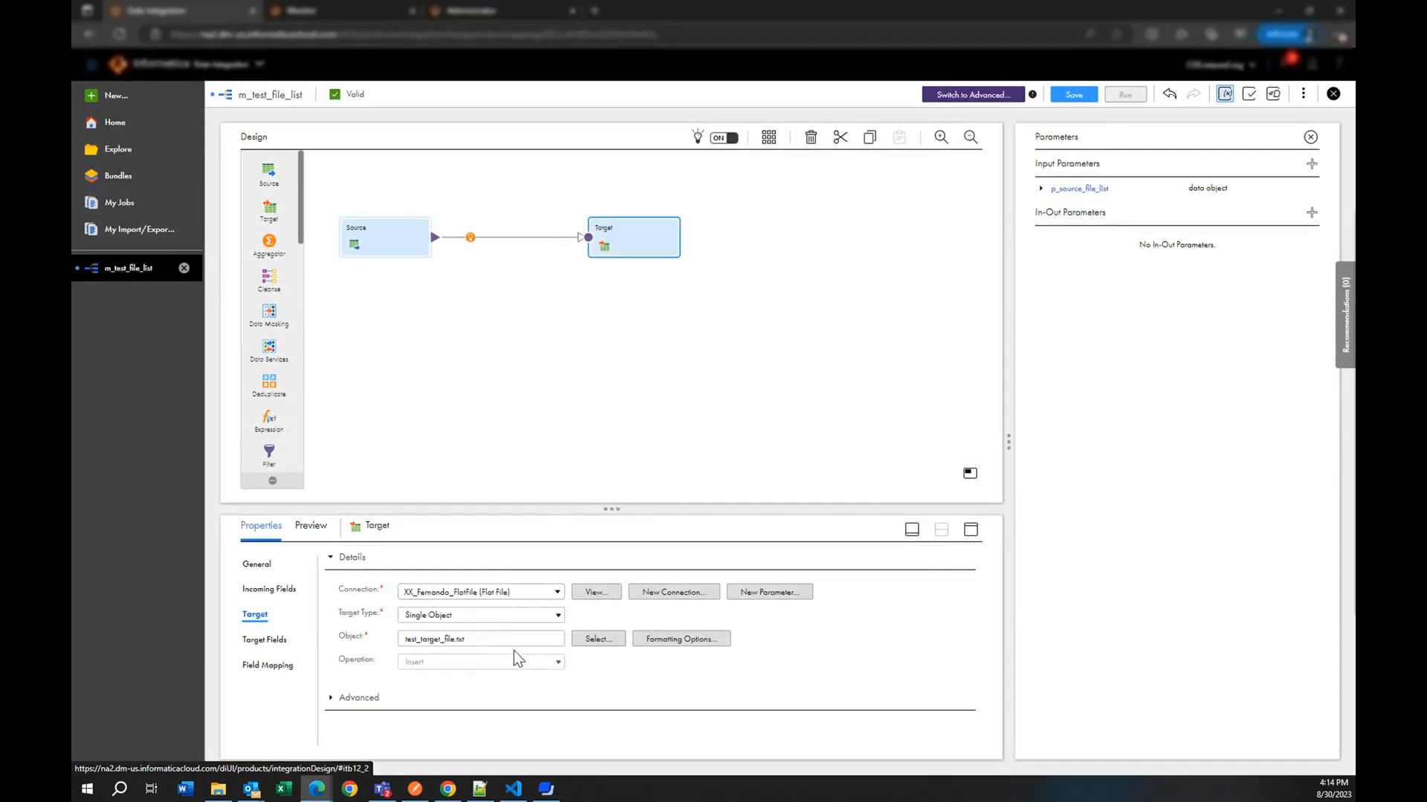
{"action": "left_click", "coordinate": [420, 240]}
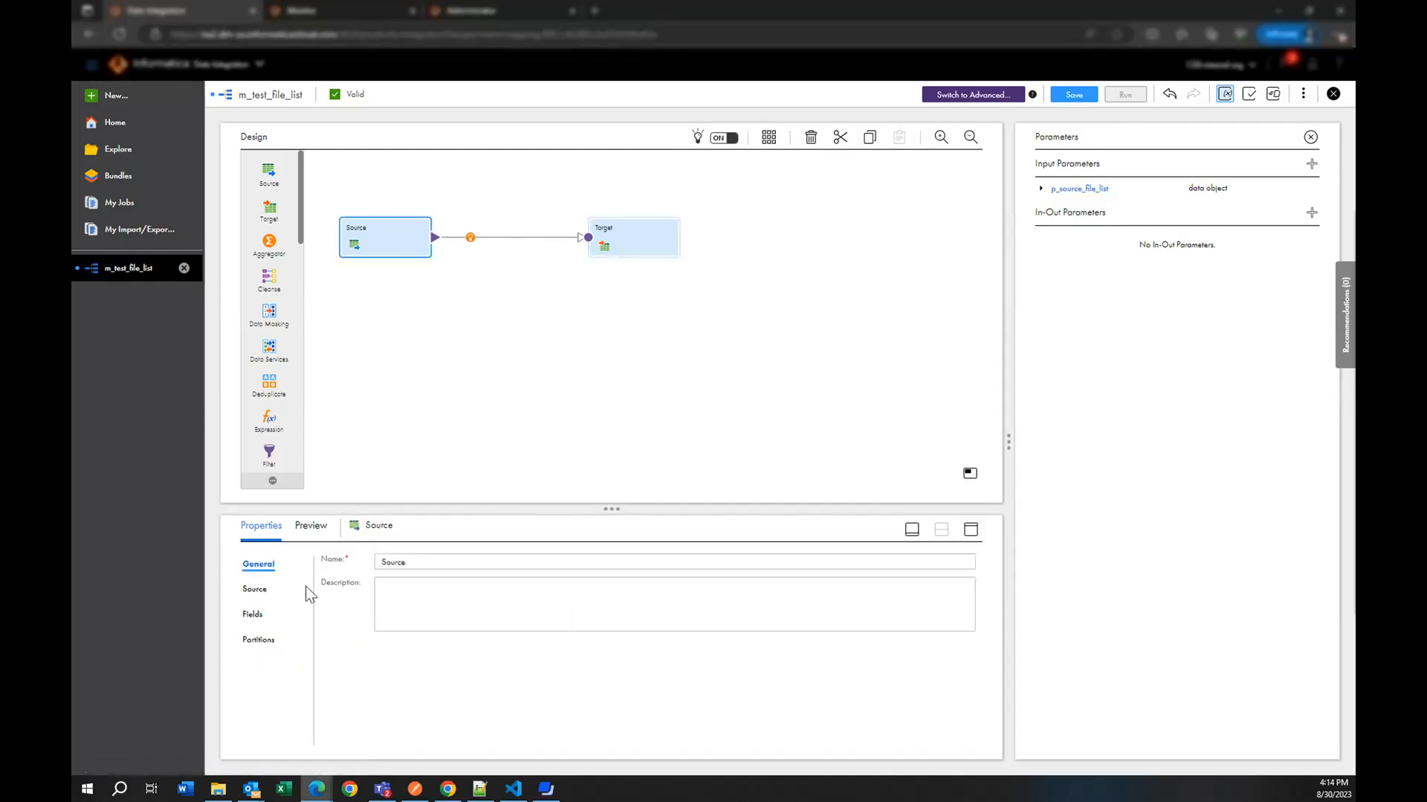
{"action": "left_click", "coordinate": [257, 591]}
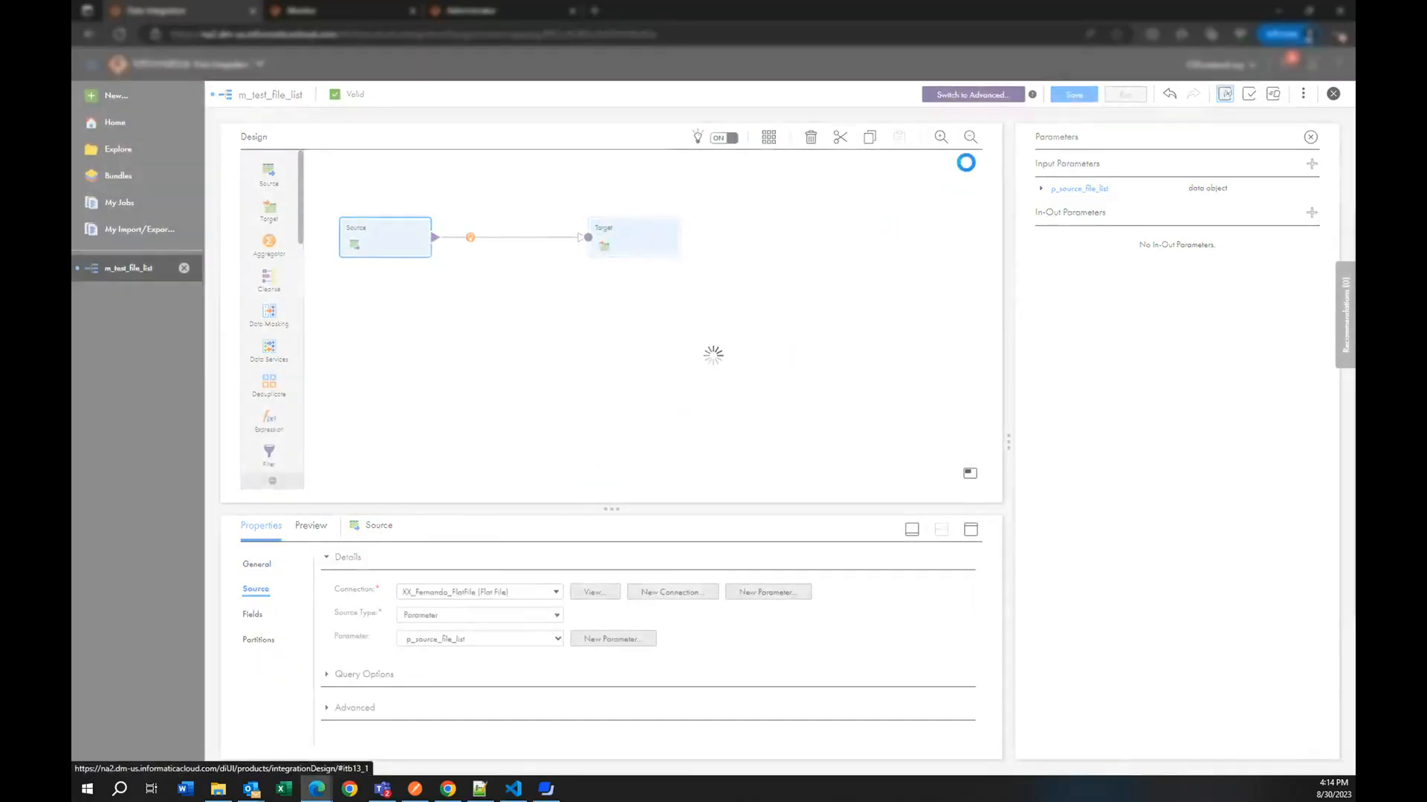
{"action": "left_click", "coordinate": [1074, 96]}
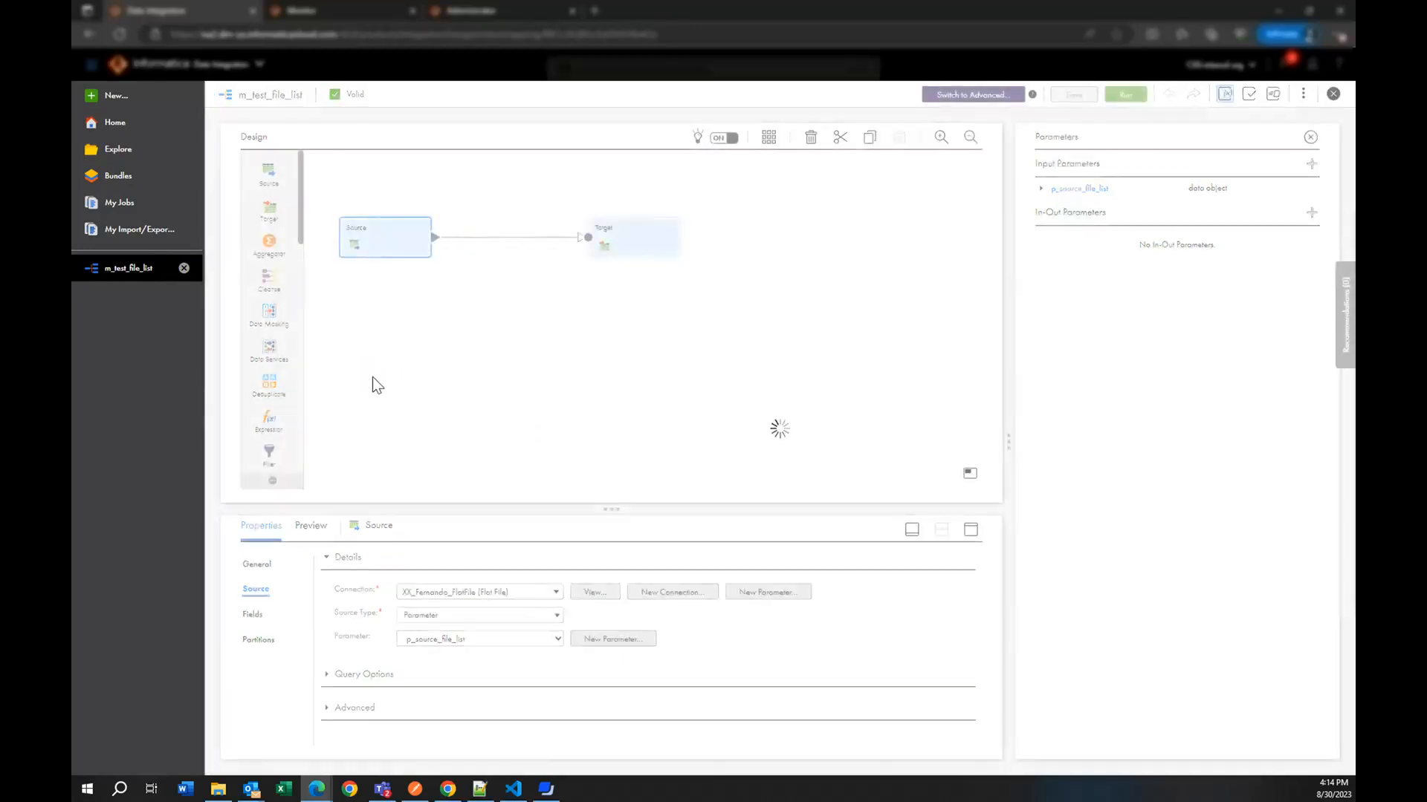
Step: Copy the mapping's name from its general properties
{"action": "left_click", "coordinate": [342, 481]}
{"action": "double_click", "coordinate": [335, 557]}
{"action": "key", "text": "ctrl+c"}
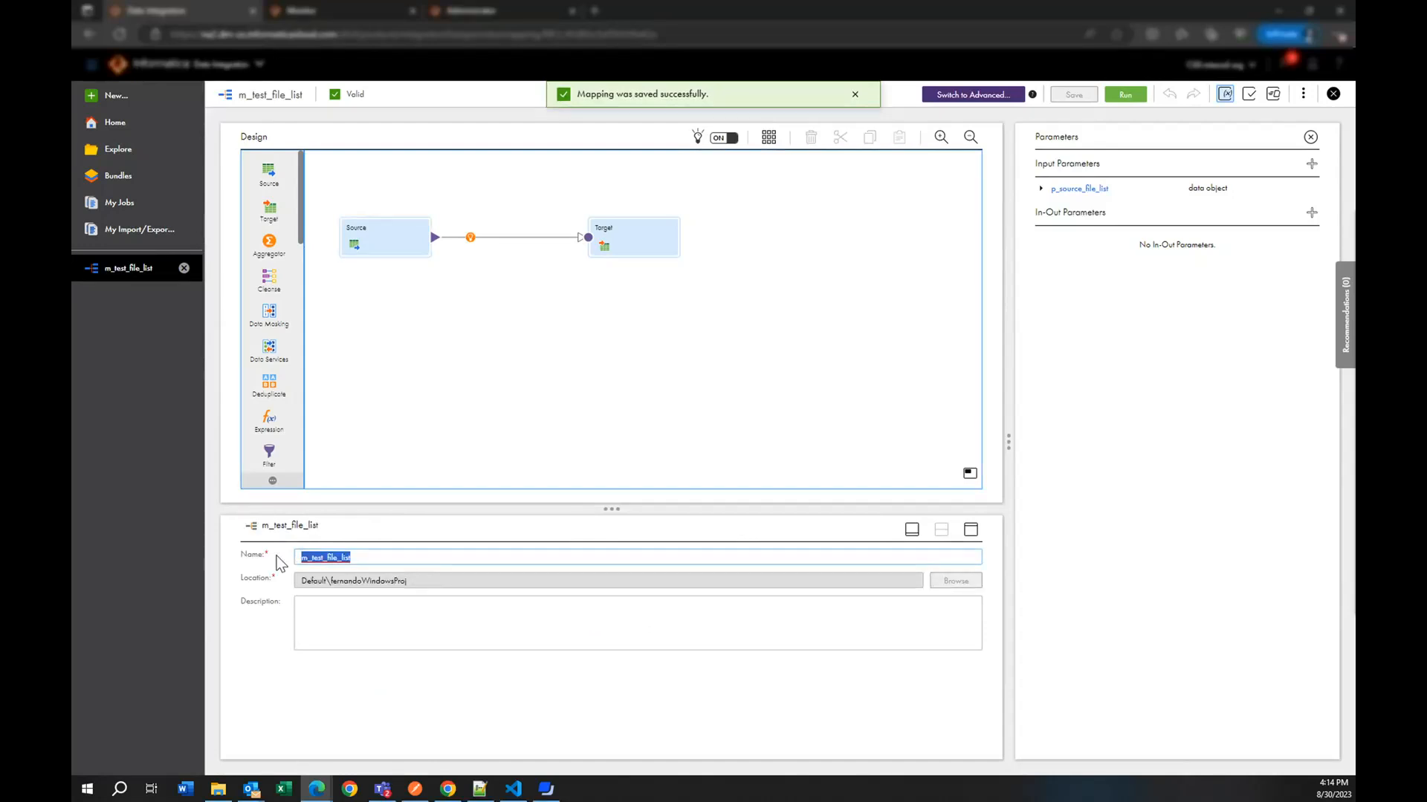
Step: Review the Source transformation's connection, source type and parameter settings
{"action": "left_click", "coordinate": [496, 357]}
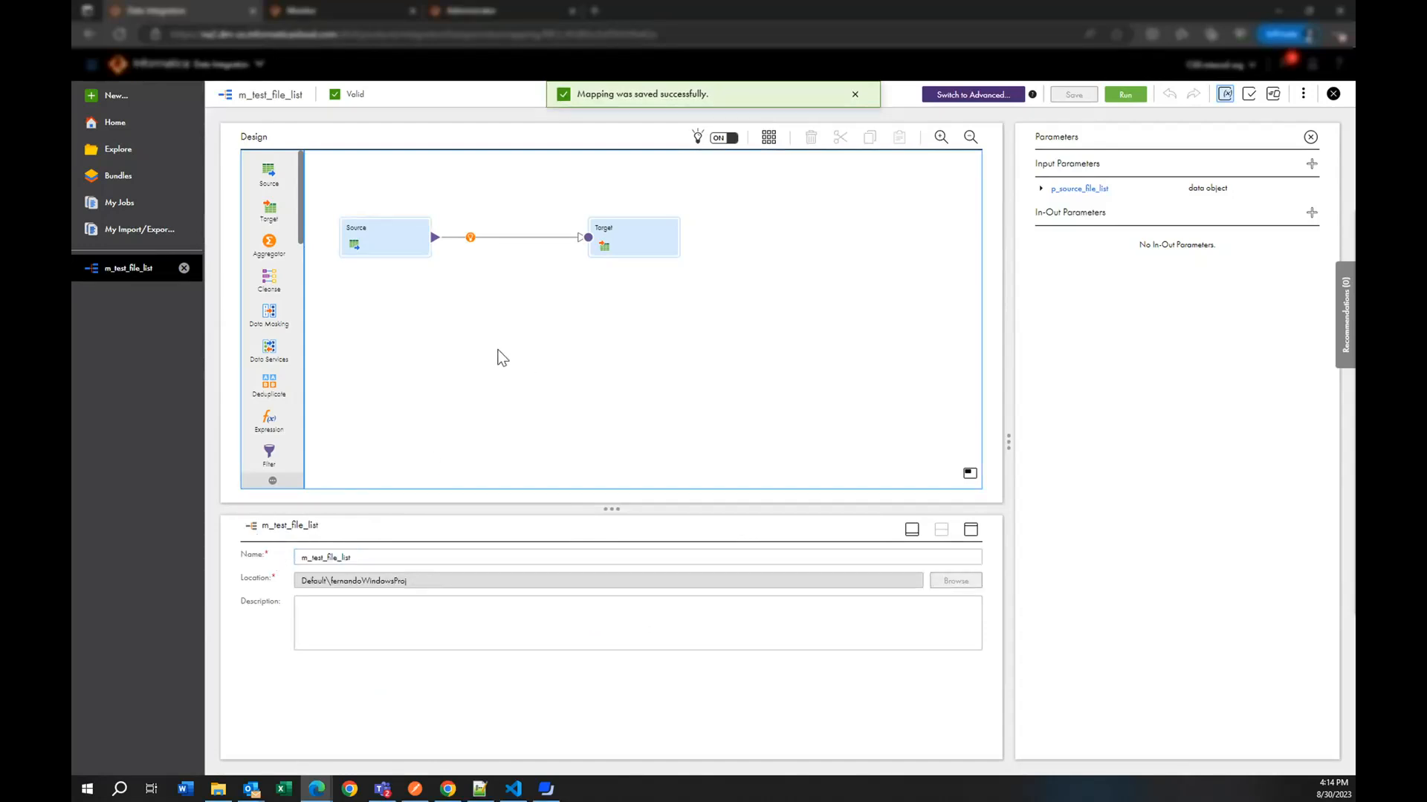
{"action": "left_click", "coordinate": [401, 249]}
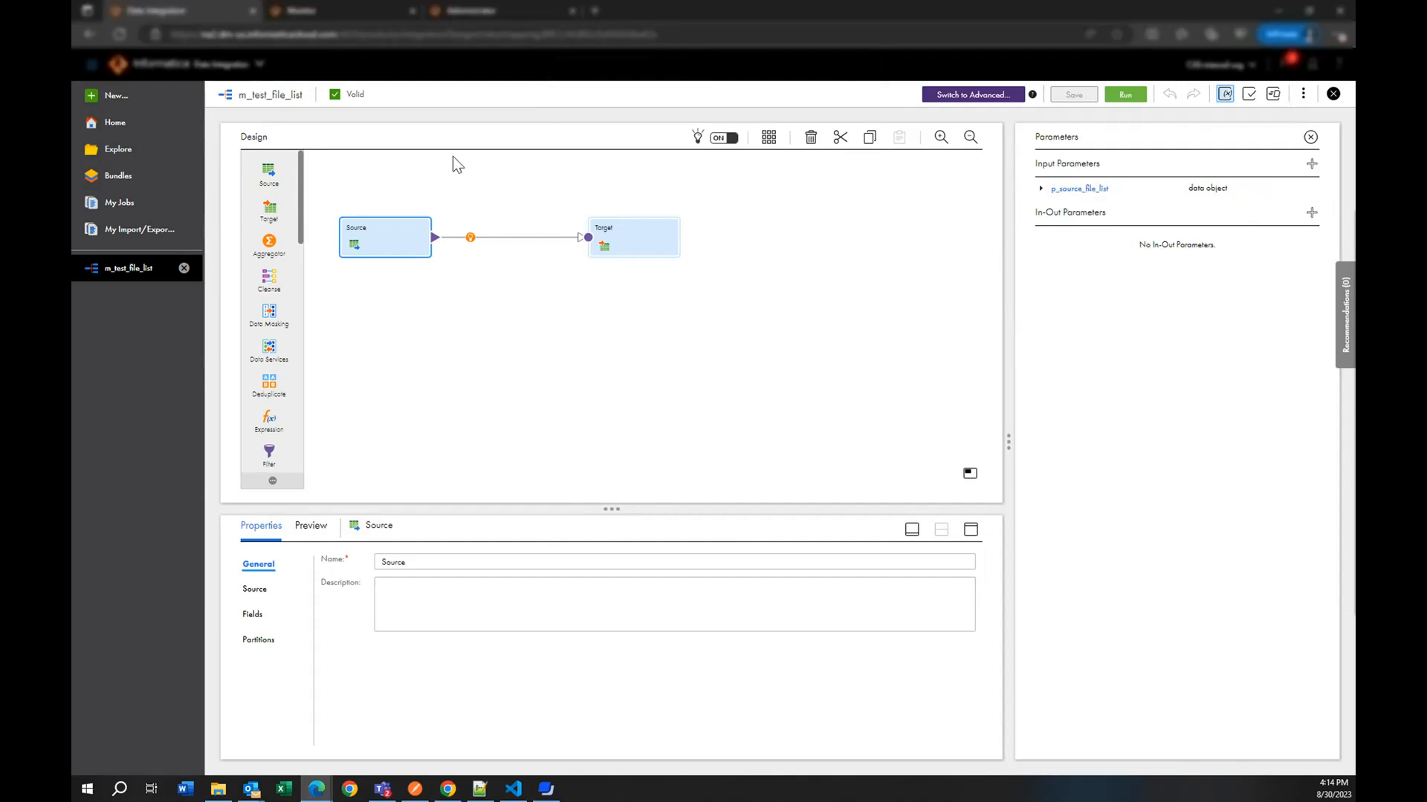
{"action": "left_click", "coordinate": [254, 589]}
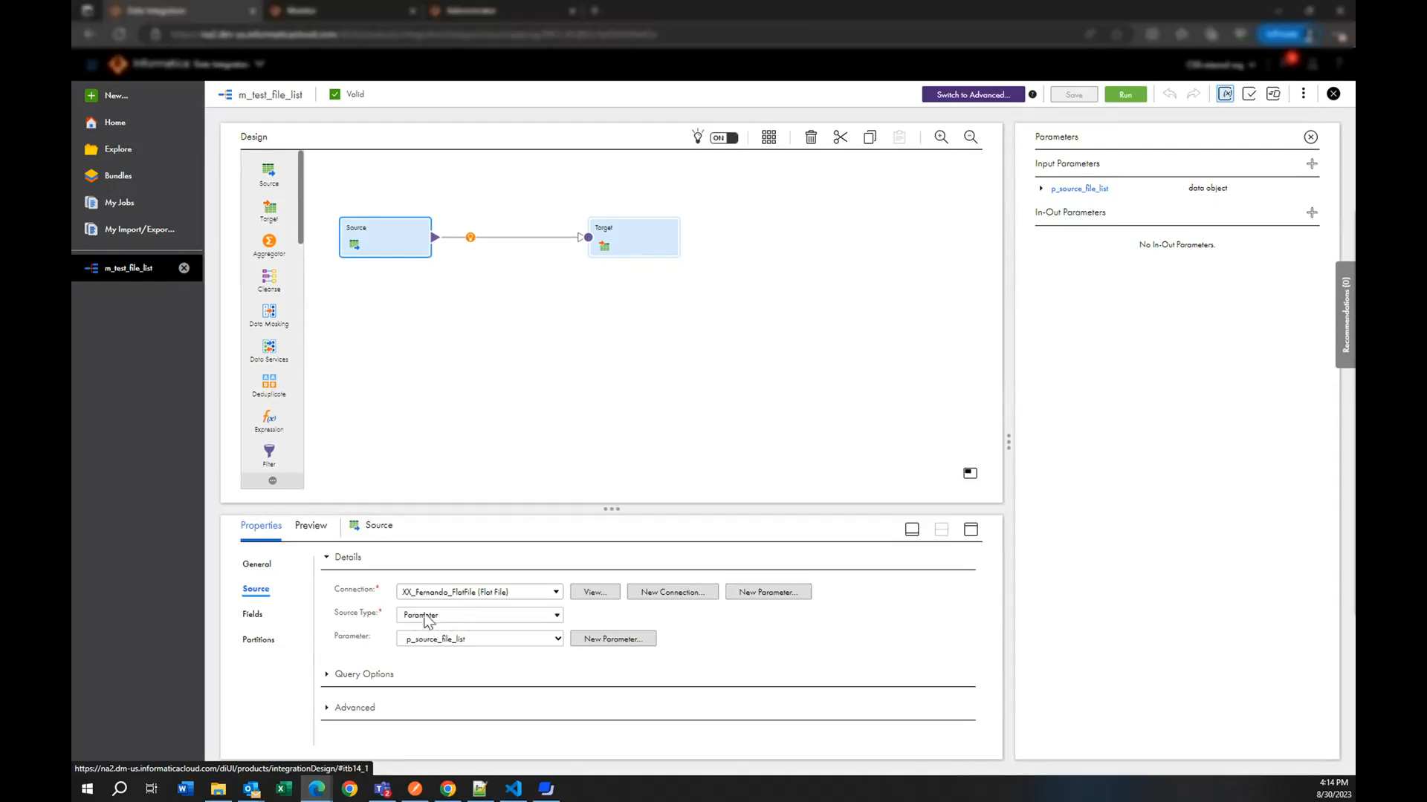
Step: Create a new mapping task from the m_test_file_list mapping and name it mp_test_file_list
{"action": "left_click", "coordinate": [1303, 94]}
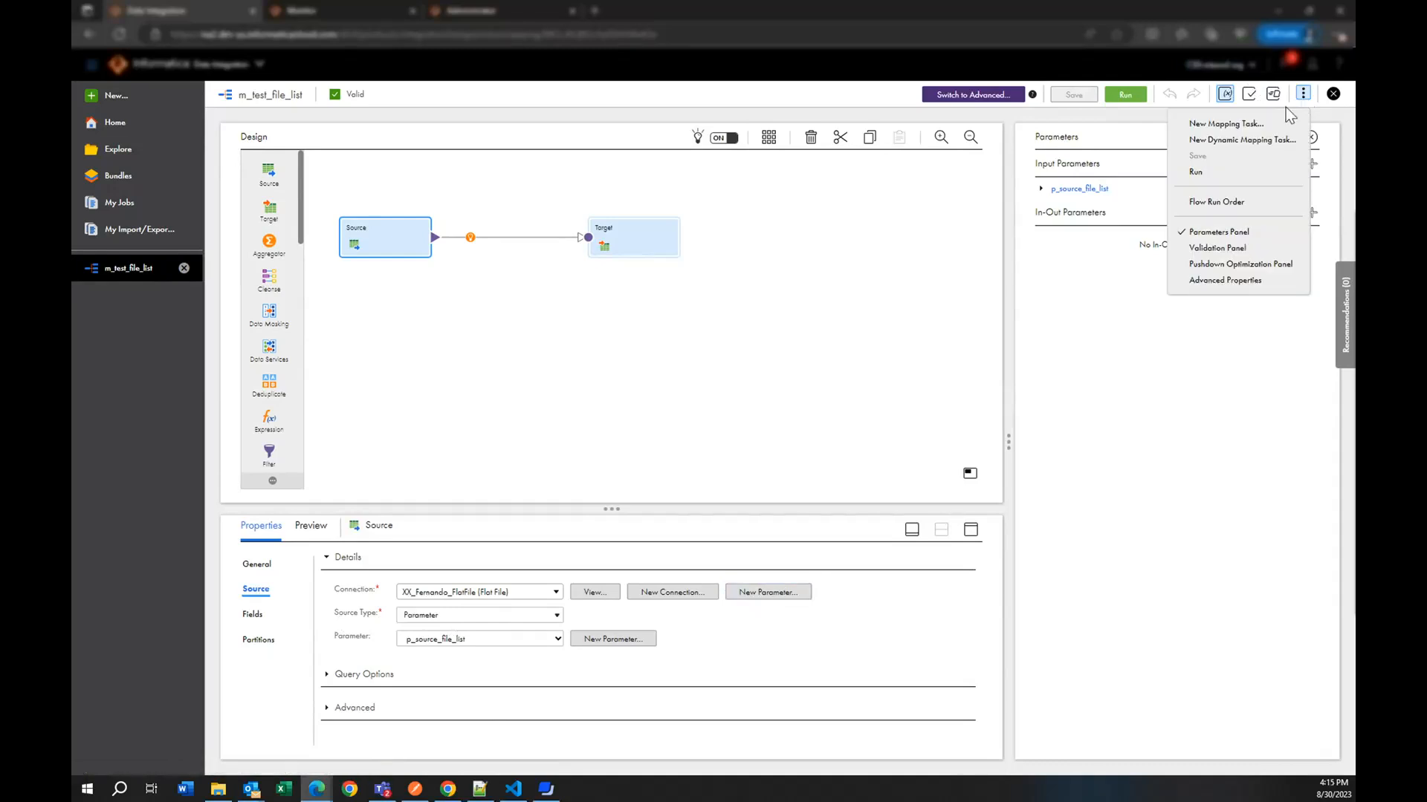
{"action": "left_click", "coordinate": [1239, 124]}
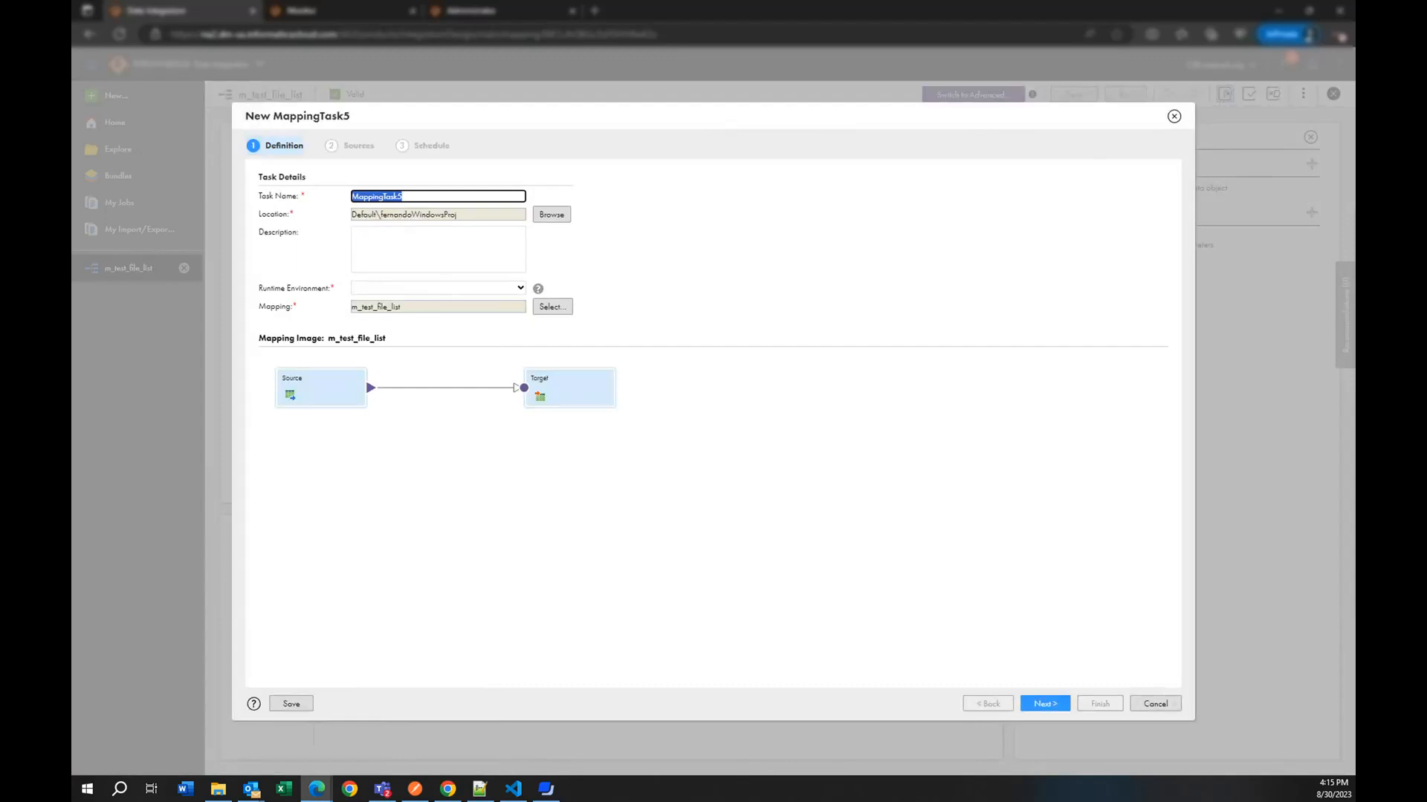
{"action": "type", "text": "mp_"}
{"action": "key", "text": "ctrl+v"}
{"action": "key", "text": "Left"}
{"action": "key", "text": "Left"}
{"action": "key", "text": "Left"}
{"action": "key", "text": "Left"}
{"action": "key", "text": "BackSpace"}
{"action": "key", "text": "BackSpace"}
Step: Set the task's runtime environment to USWPF3MPBZ0-AAD and continue to the source definition
{"action": "left_click", "coordinate": [501, 289]}
{"action": "scroll", "coordinate": [520, 332], "scroll_direction": "down", "scroll_amount": 5}
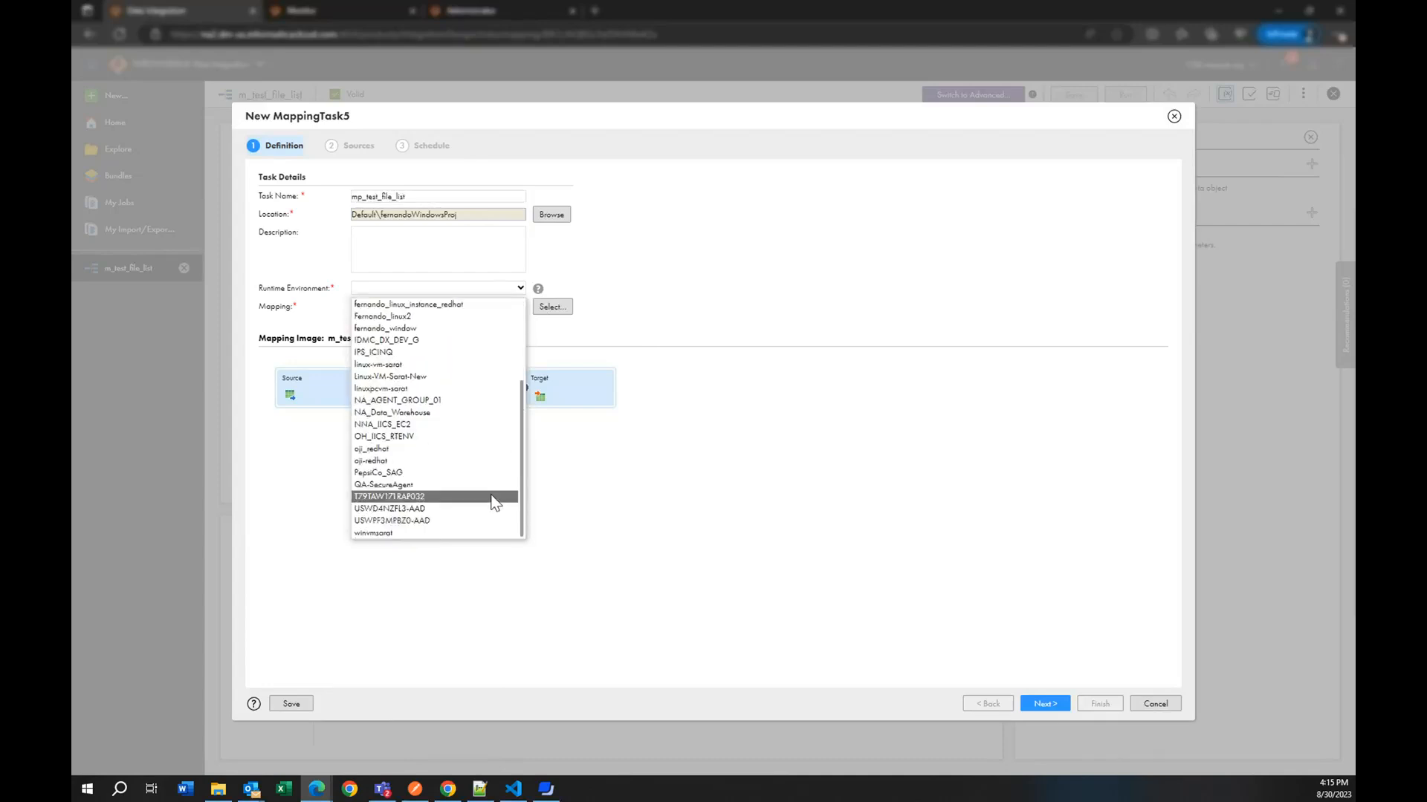
{"action": "left_click", "coordinate": [435, 520]}
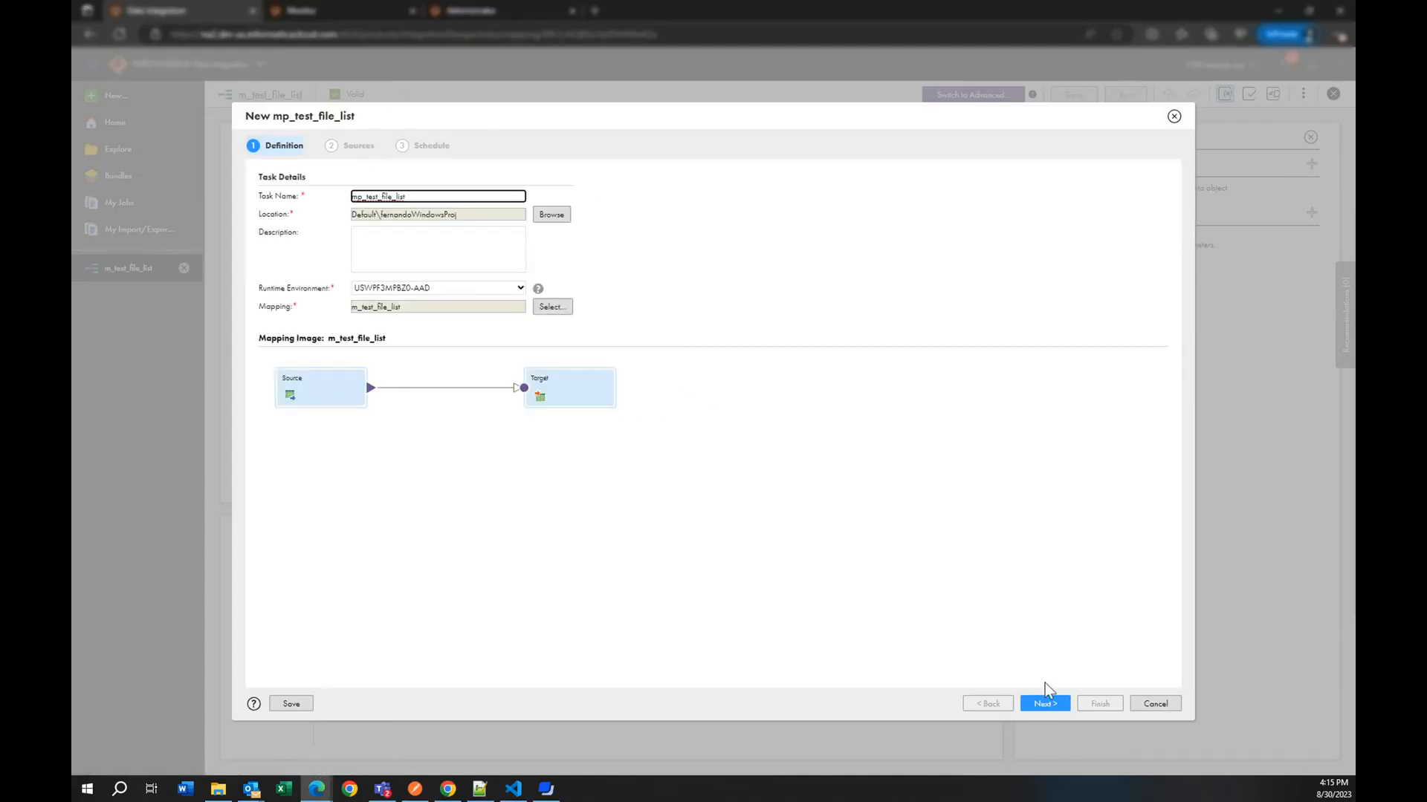
{"action": "left_click", "coordinate": [1041, 702]}
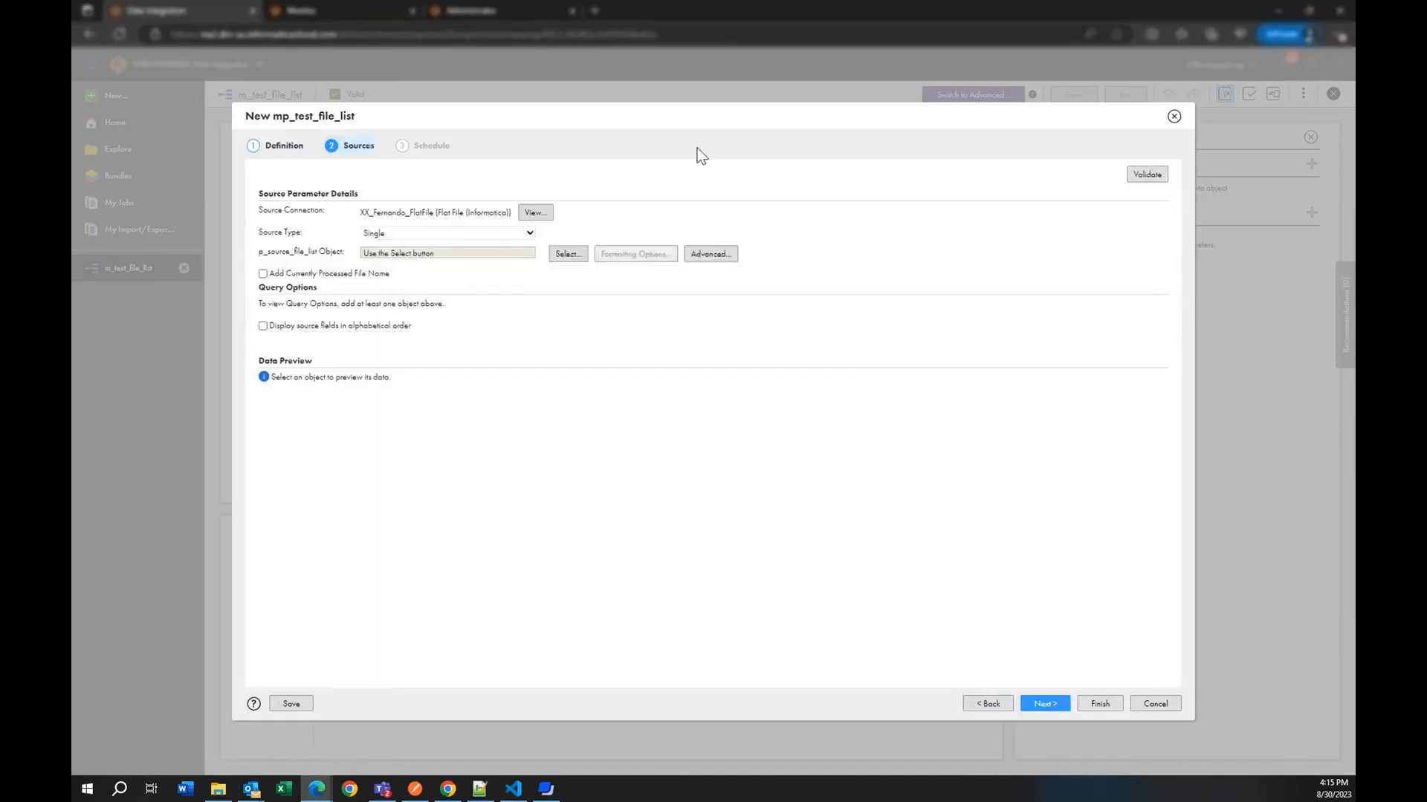
Step: Set the task's source type to File List and open the object selection for p_source_file_list
{"action": "left_click", "coordinate": [528, 236]}
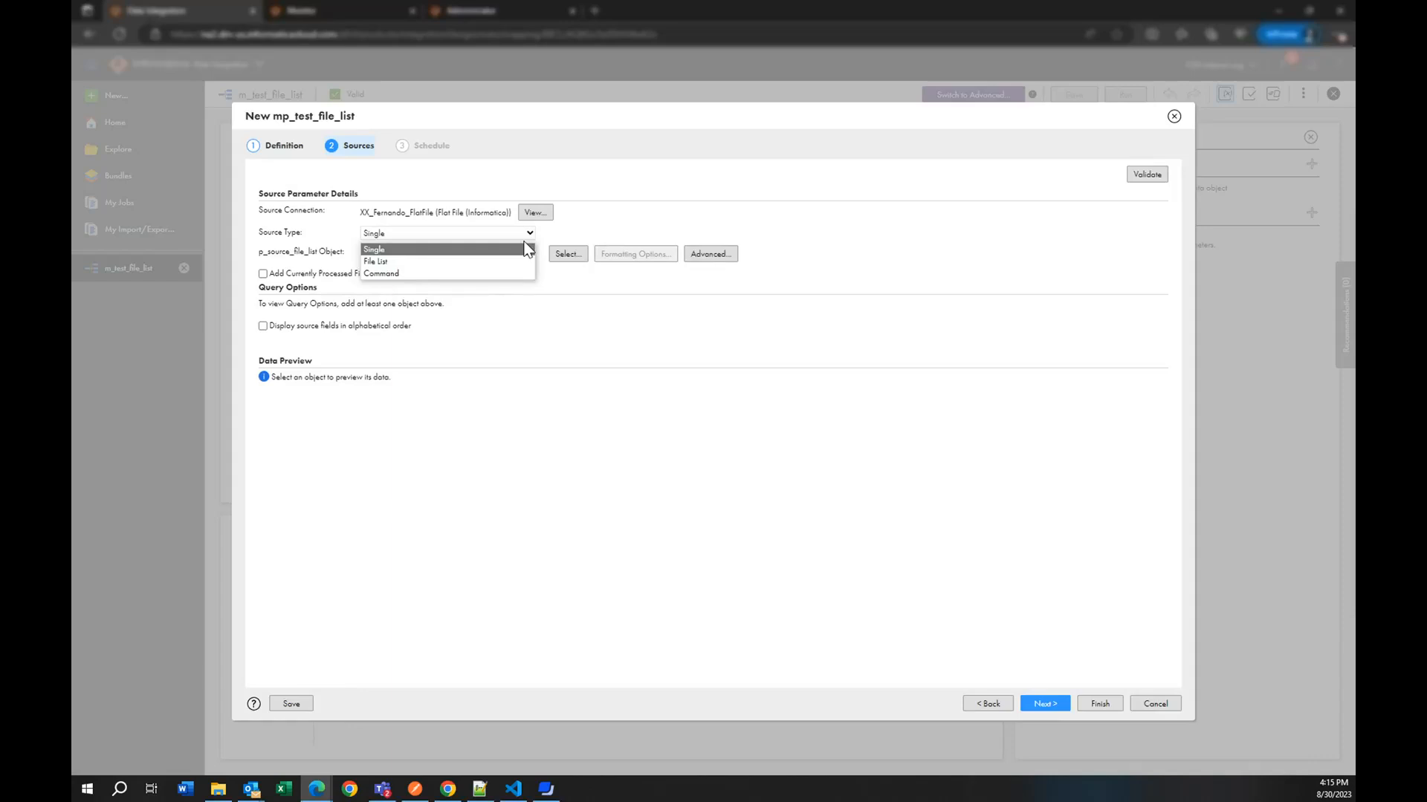
{"action": "left_click", "coordinate": [397, 262]}
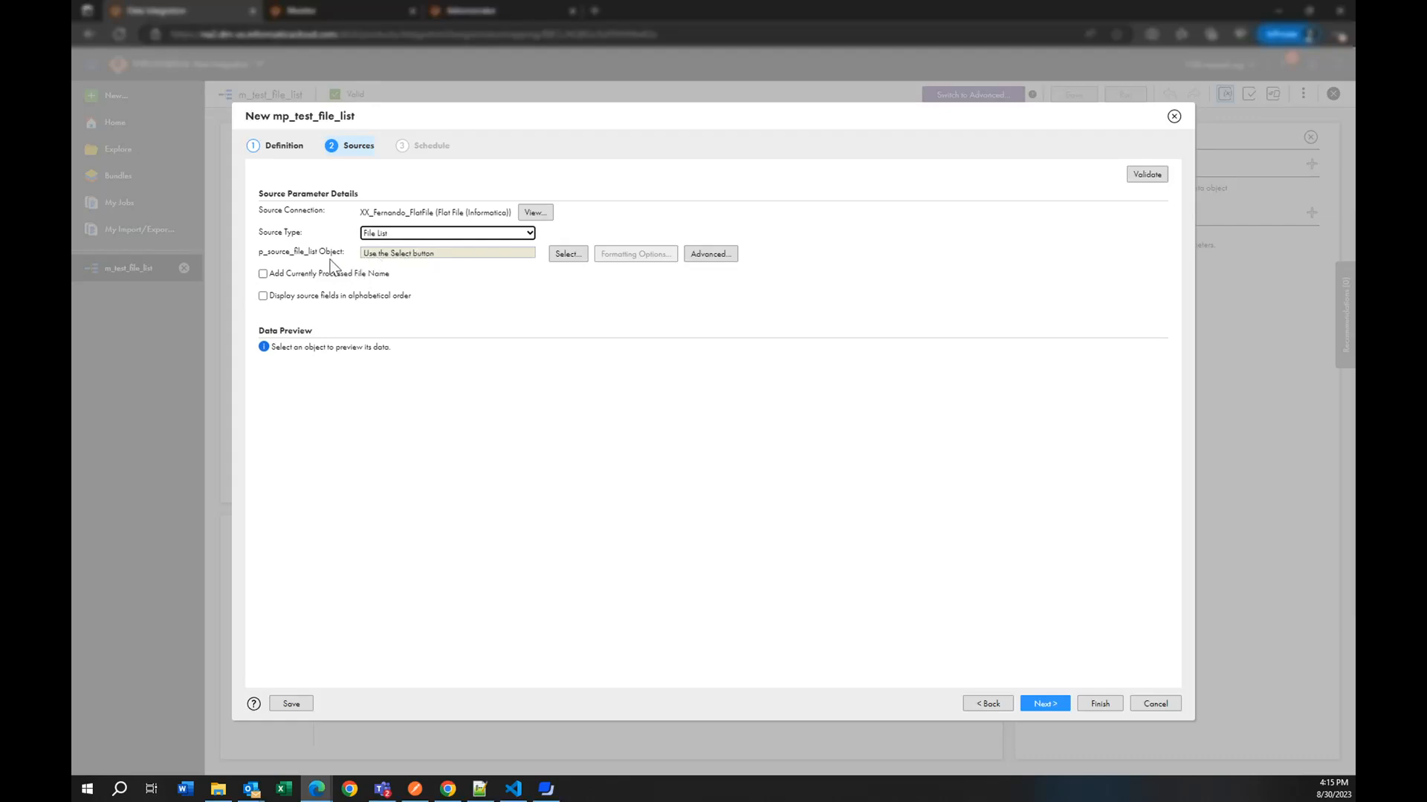
{"action": "left_click_drag", "start_coordinate": [257, 251], "coordinate": [319, 251]}
{"action": "left_click", "coordinate": [270, 253]}
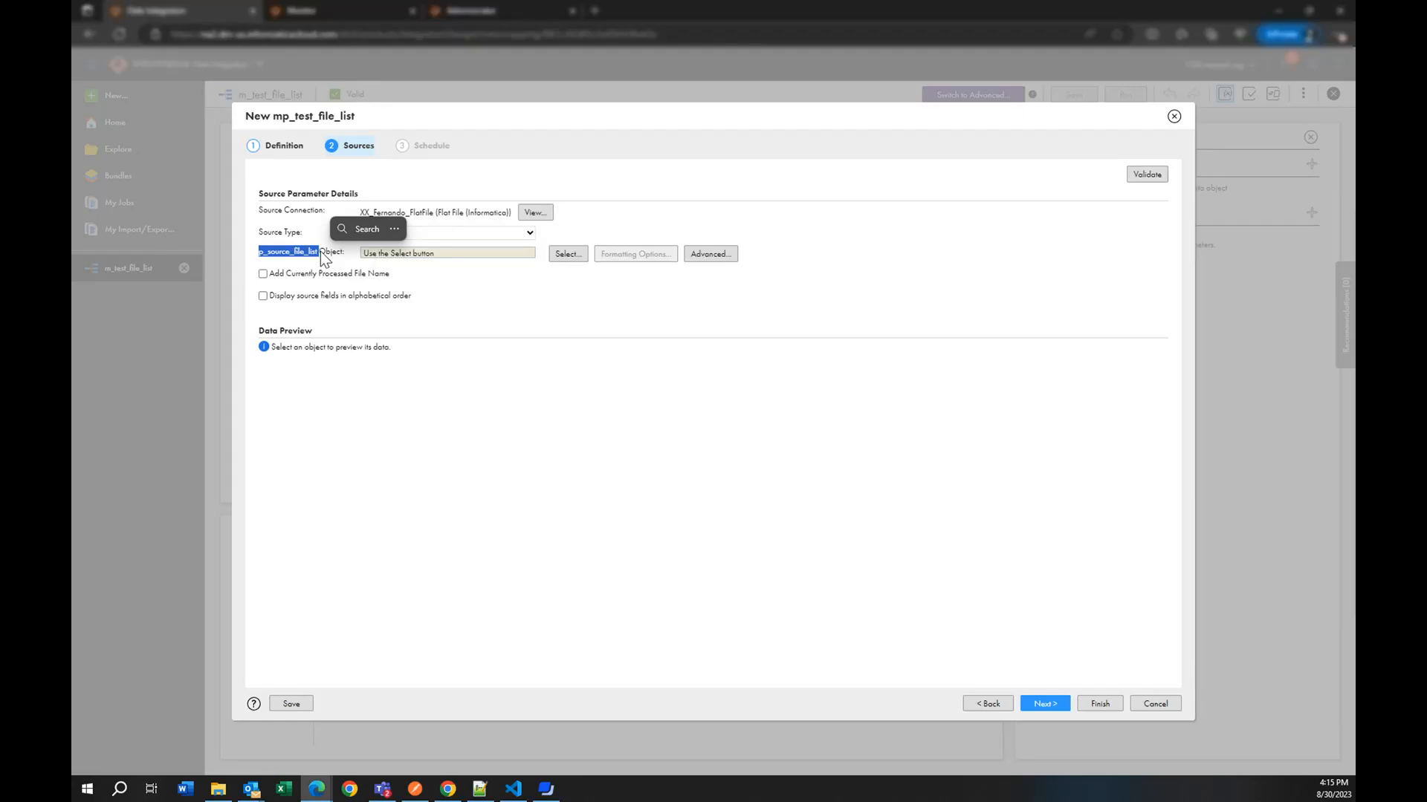
{"action": "left_click", "coordinate": [567, 256]}
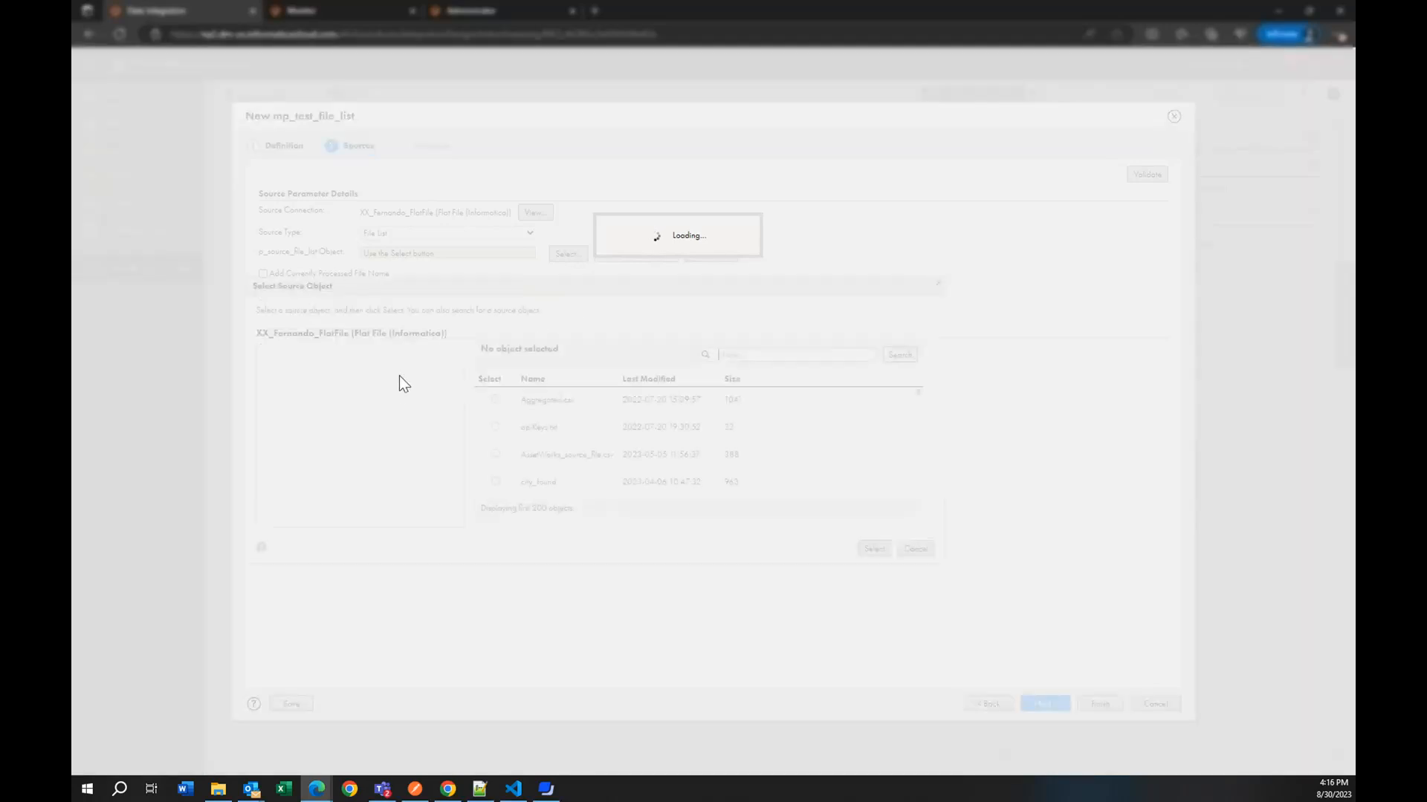
Step: Switch to File Explorer and inspect the contents of file_list in the IICSLabFiles folder
{"action": "left_click", "coordinate": [218, 789]}
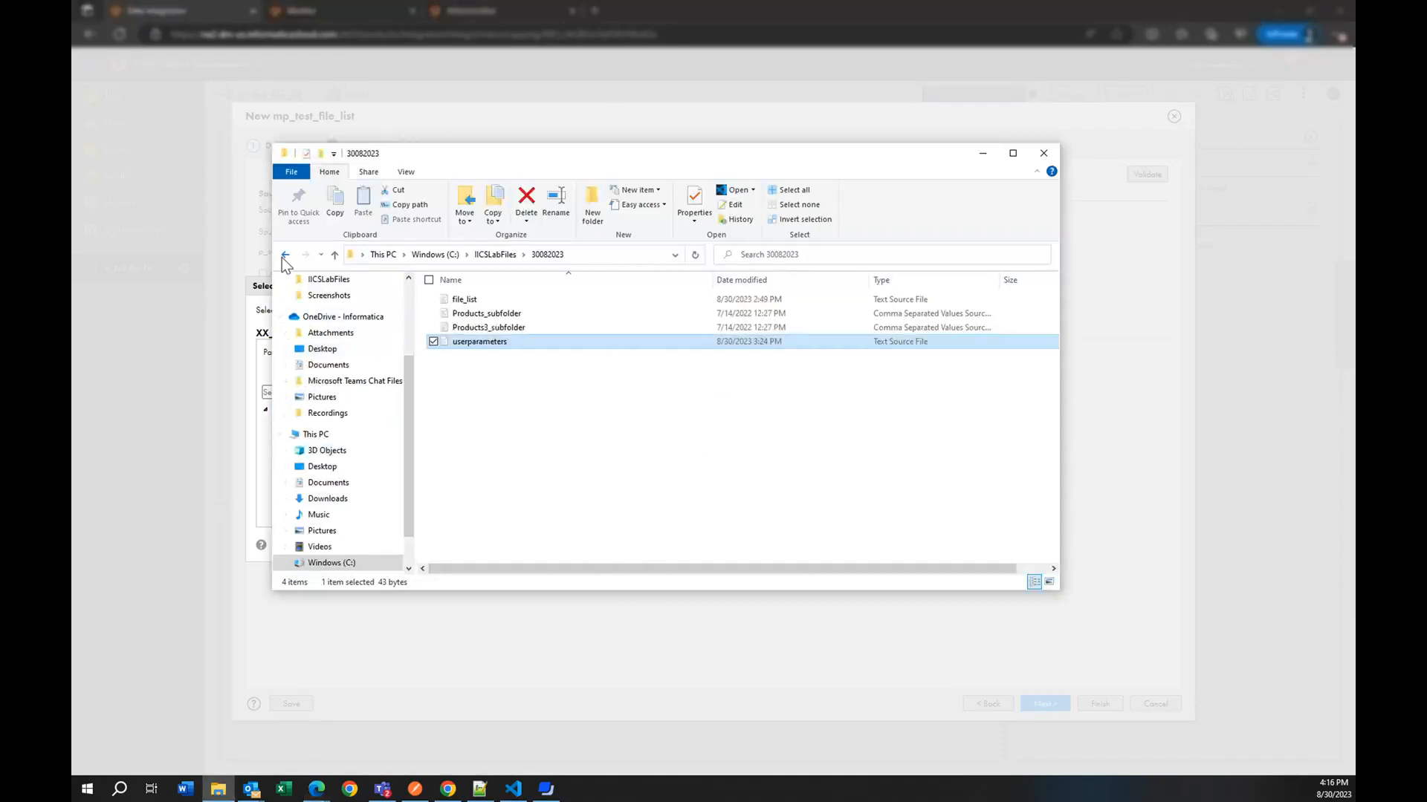
{"action": "left_click", "coordinate": [283, 255]}
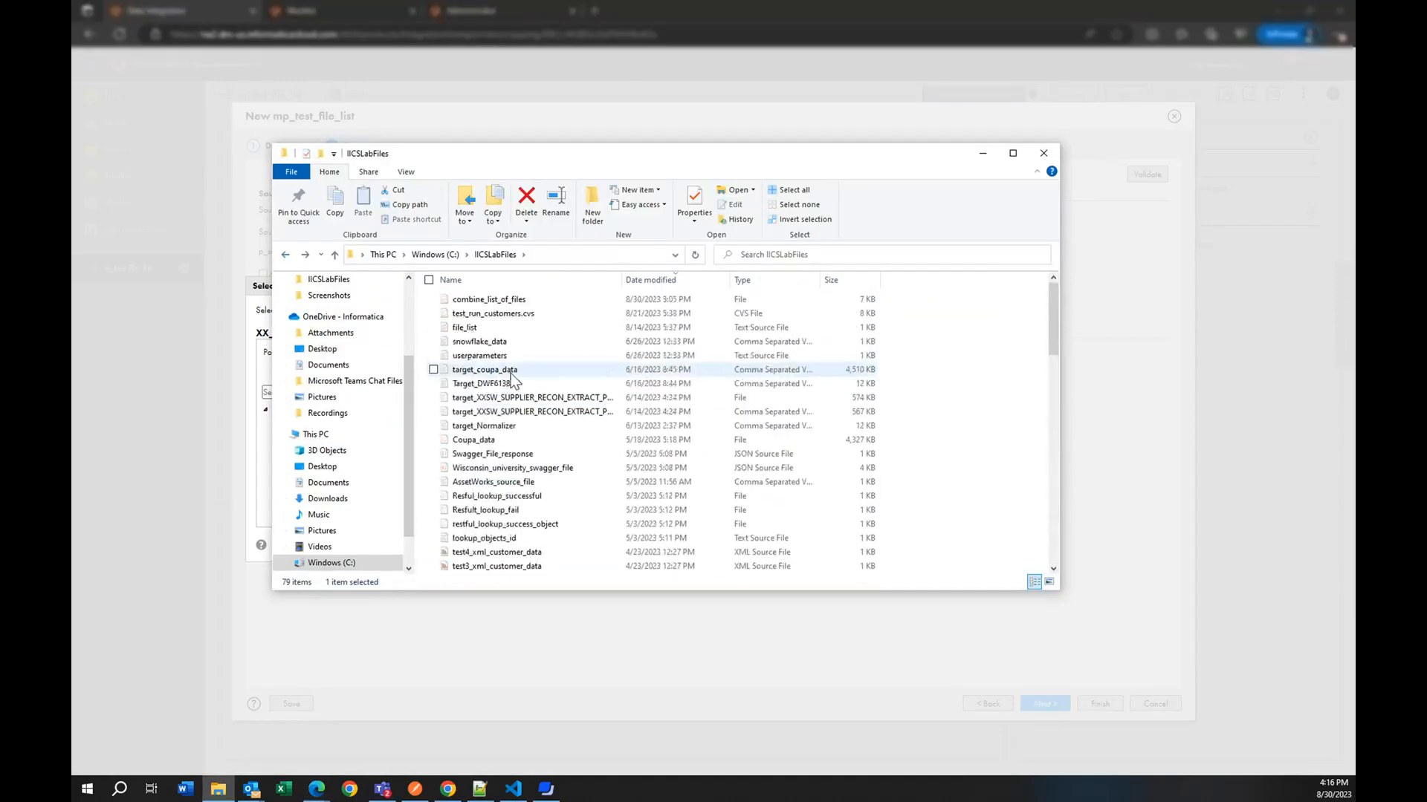
{"action": "double_click", "coordinate": [472, 328]}
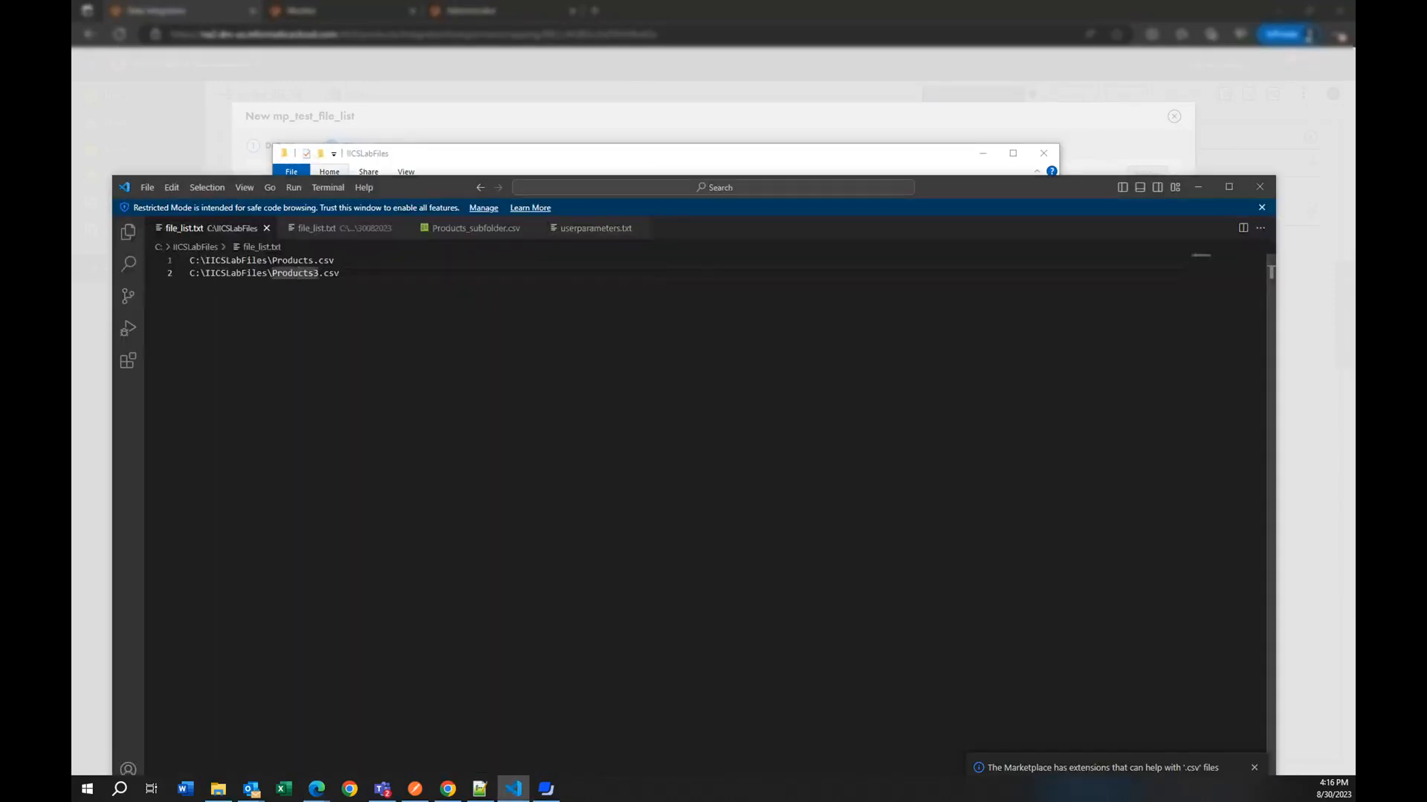
{"action": "left_click", "coordinate": [548, 159]}
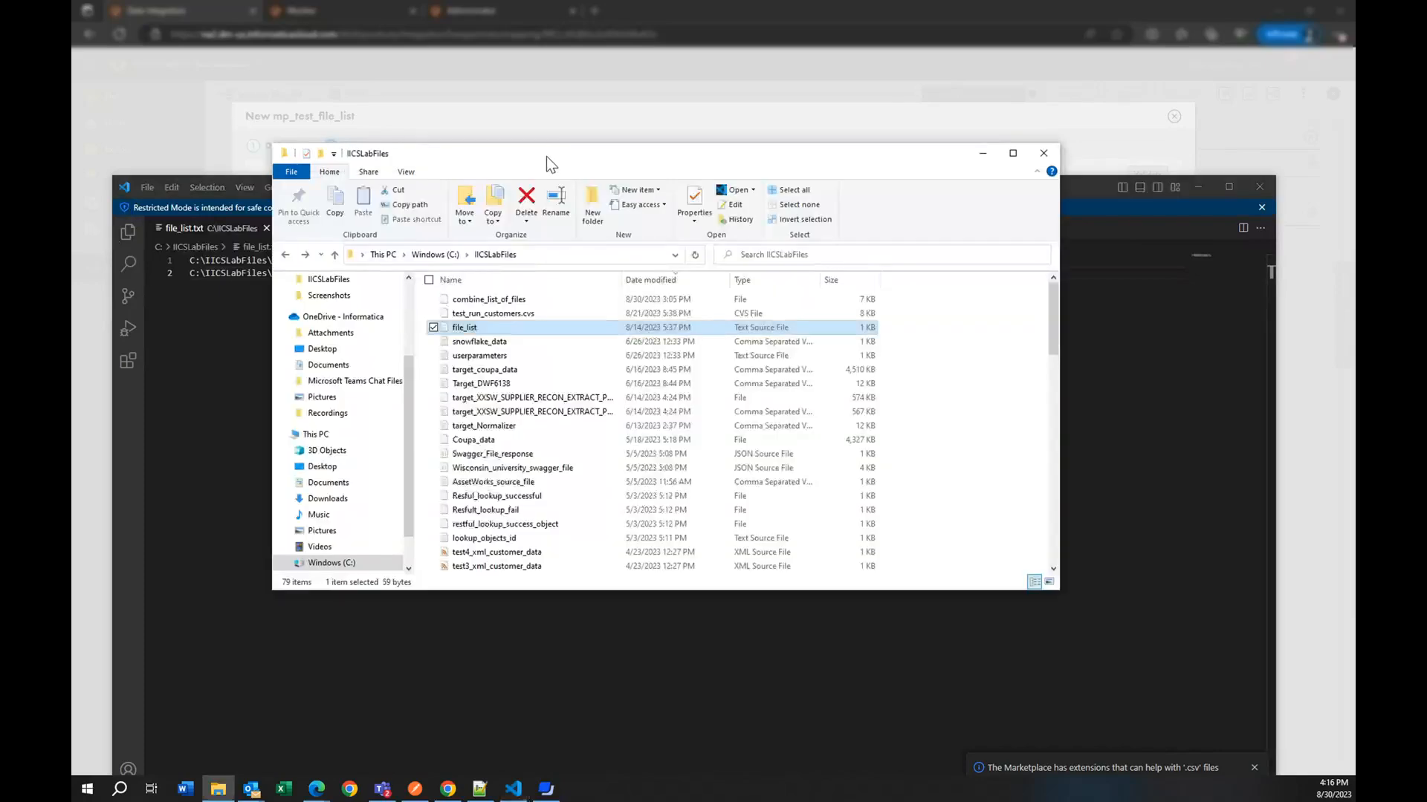
Step: Return to the source object selection and choose file_list.txt as the p_source_file_list object
{"action": "left_click", "coordinate": [435, 123]}
{"action": "scroll", "coordinate": [497, 437], "scroll_direction": "down", "scroll_amount": 2}
{"action": "scroll", "coordinate": [498, 434], "scroll_direction": "down", "scroll_amount": 5}
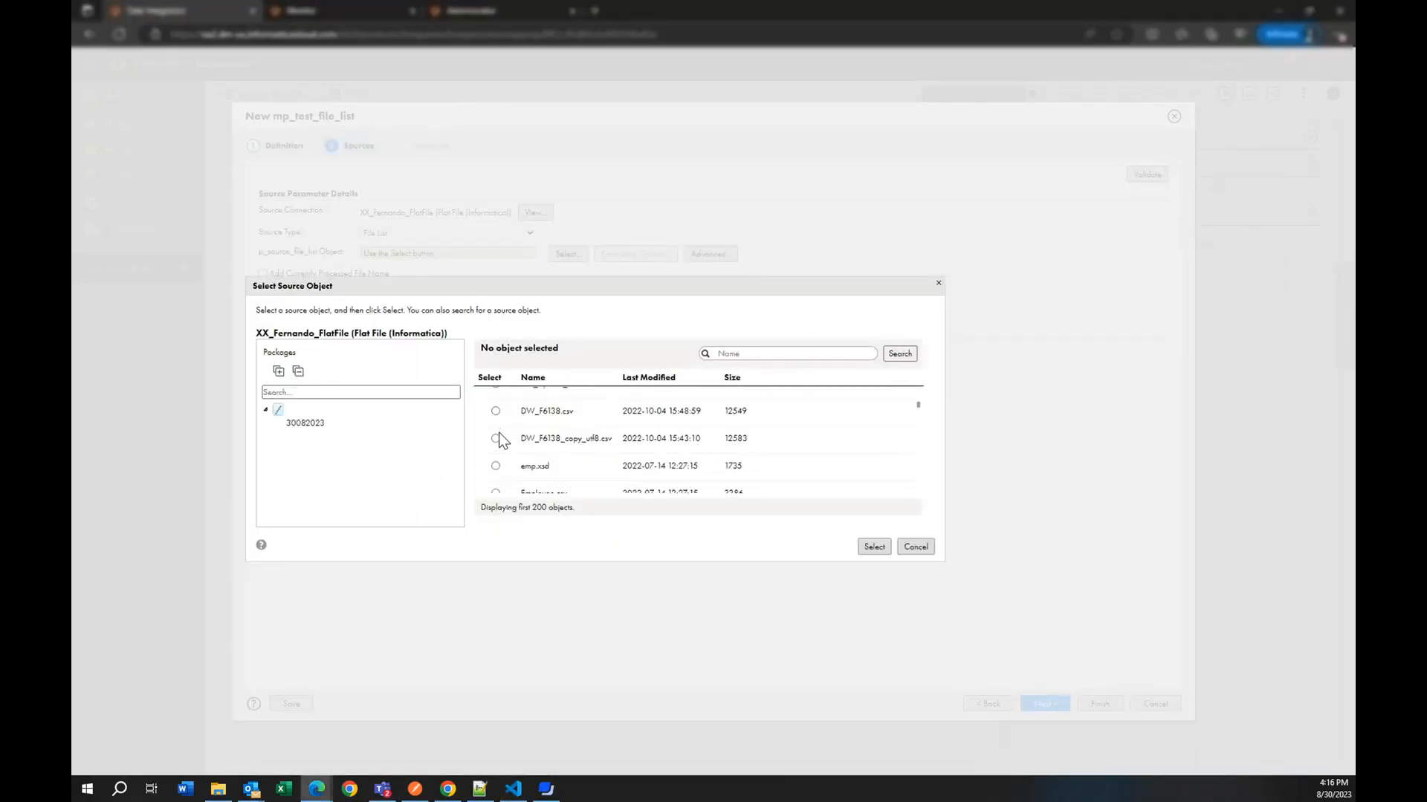
{"action": "scroll", "coordinate": [498, 432], "scroll_direction": "down", "scroll_amount": 4}
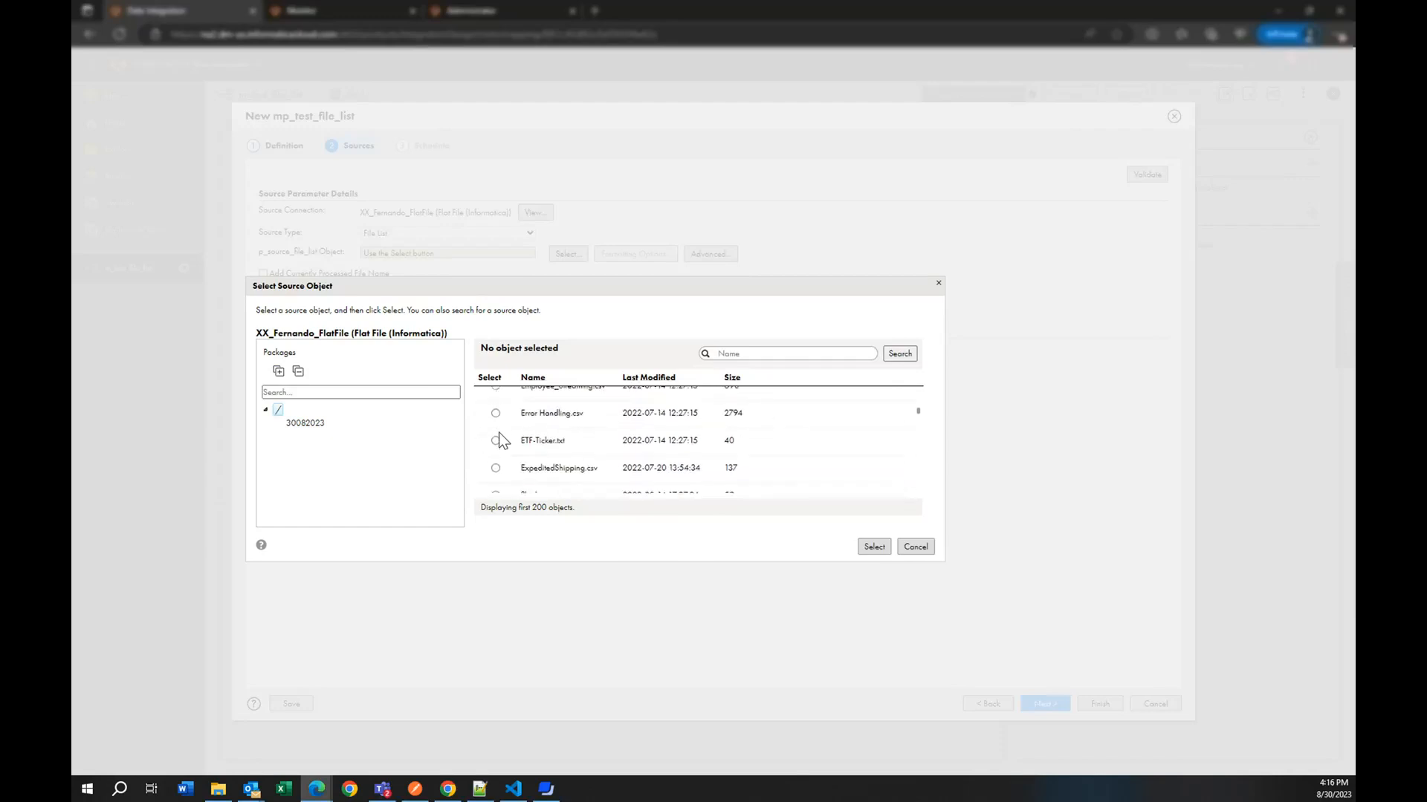
{"action": "left_click", "coordinate": [495, 422]}
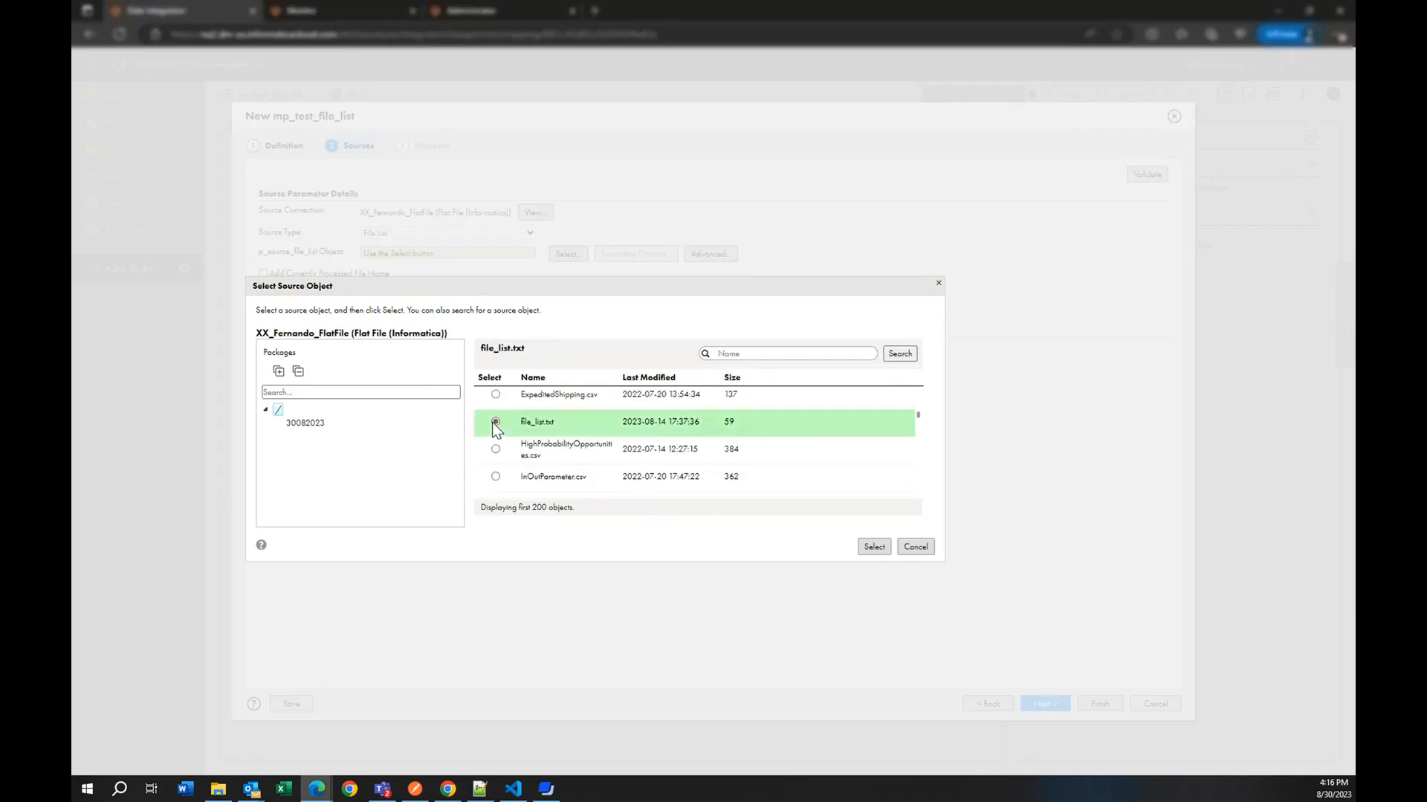
{"action": "left_click", "coordinate": [874, 548]}
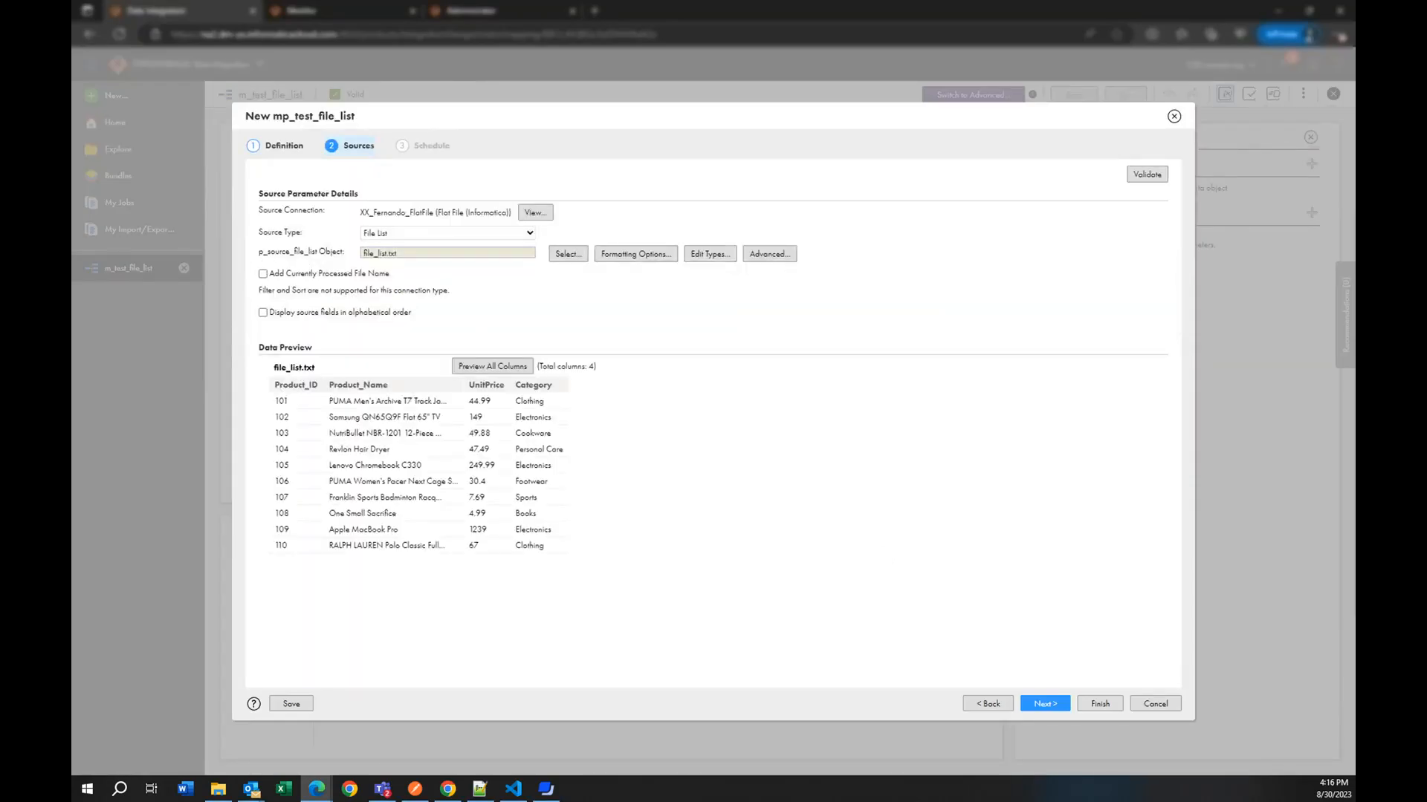
Step: Review the parameter file location options in the task's schedule settings and return to its source settings
{"action": "left_click_drag", "start_coordinate": [259, 252], "coordinate": [317, 252]}
{"action": "left_click", "coordinate": [1053, 709]}
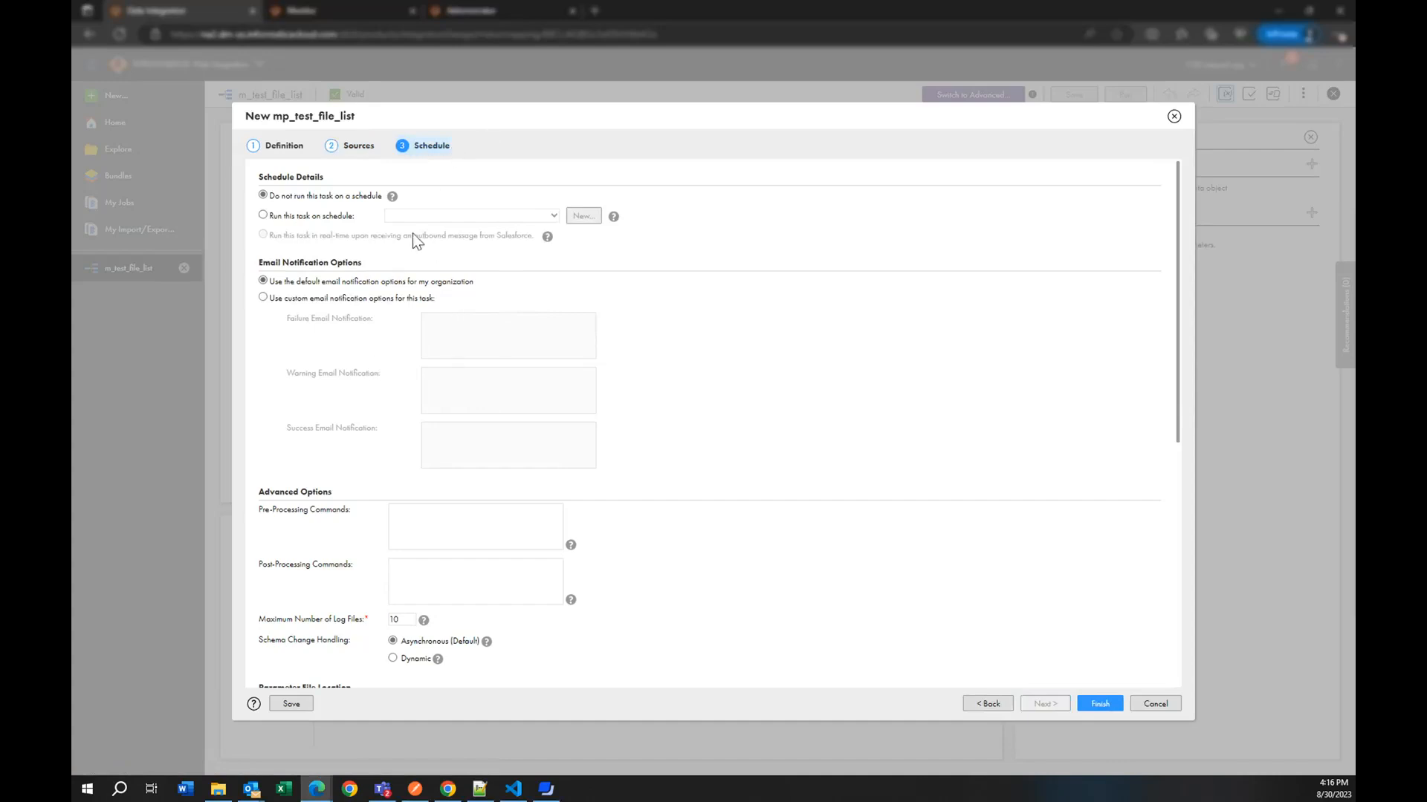
{"action": "scroll", "coordinate": [446, 408], "scroll_direction": "down", "scroll_amount": 5}
{"action": "scroll", "coordinate": [447, 420], "scroll_direction": "down", "scroll_amount": 1}
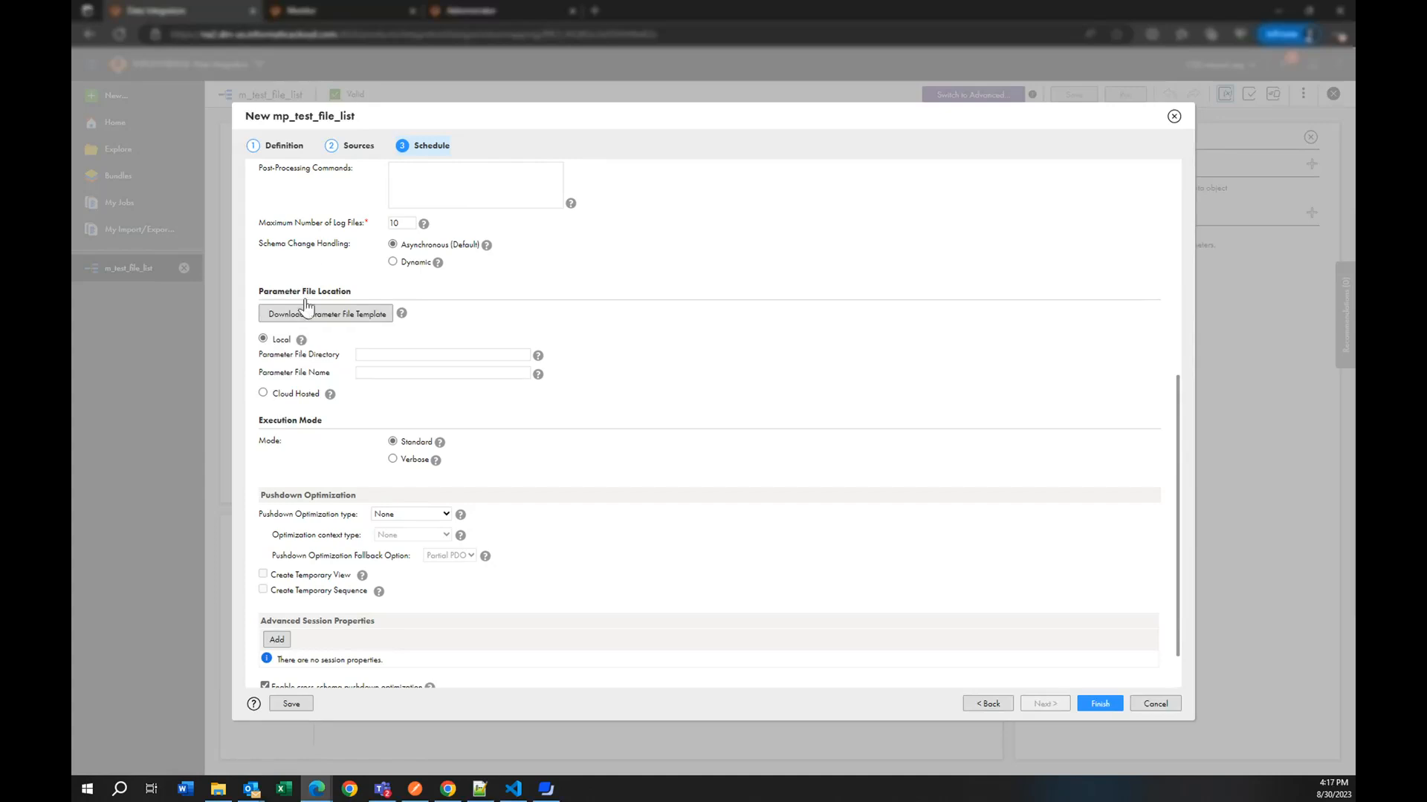
{"action": "left_click", "coordinate": [338, 146]}
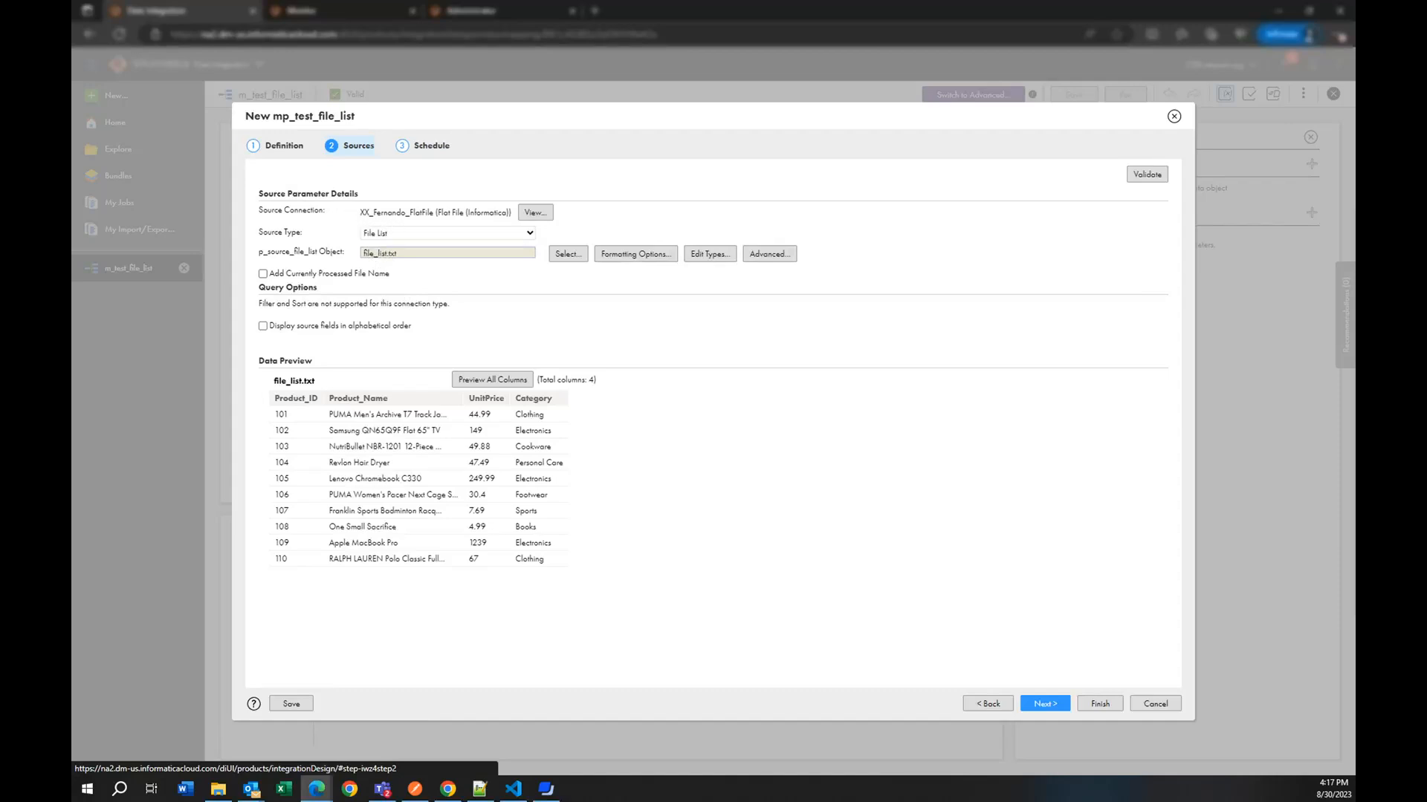
Step: Check the directory of the flat file connection in Administrator against the task's source object
{"action": "left_click", "coordinate": [471, 13]}
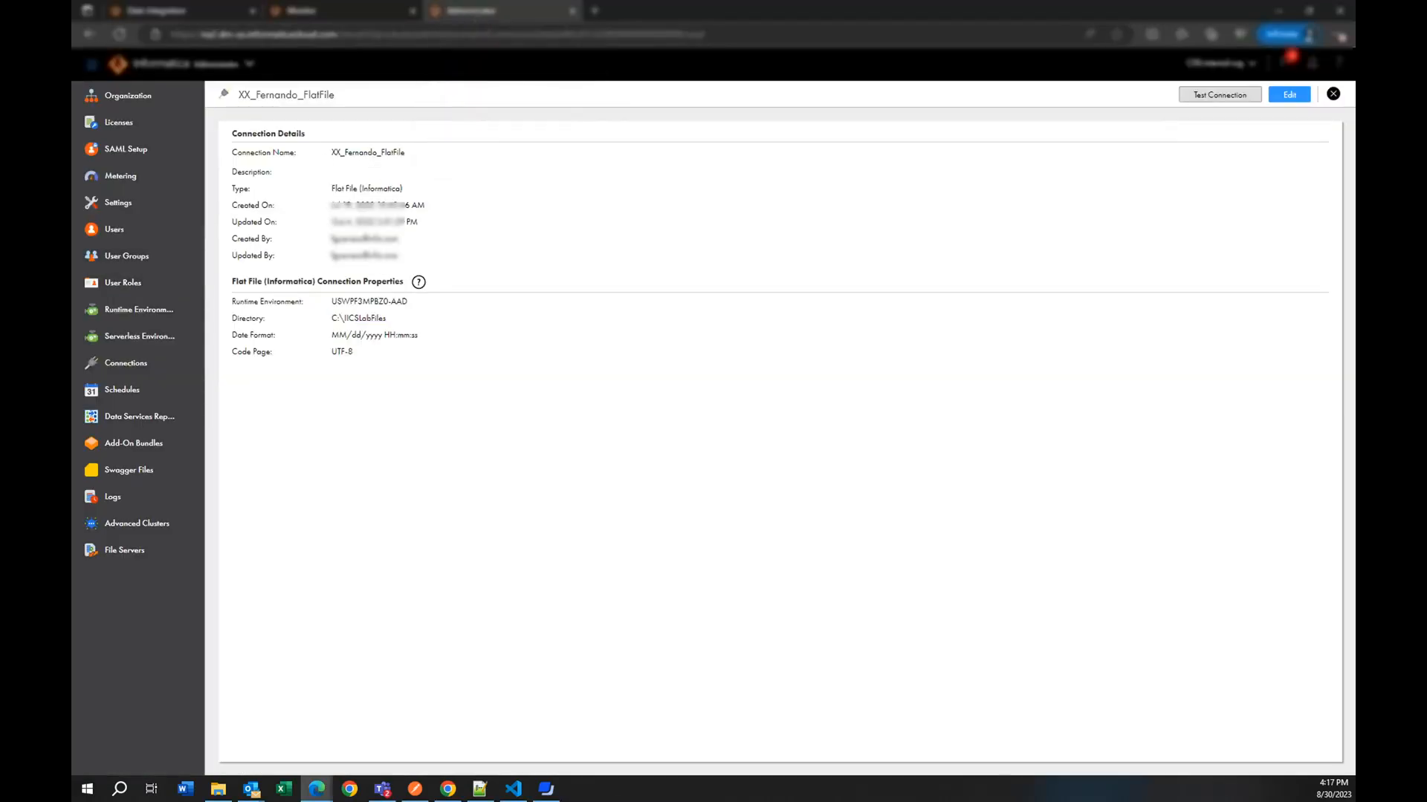
{"action": "left_click_drag", "start_coordinate": [331, 318], "coordinate": [393, 316]}
{"action": "left_click", "coordinate": [187, 10]}
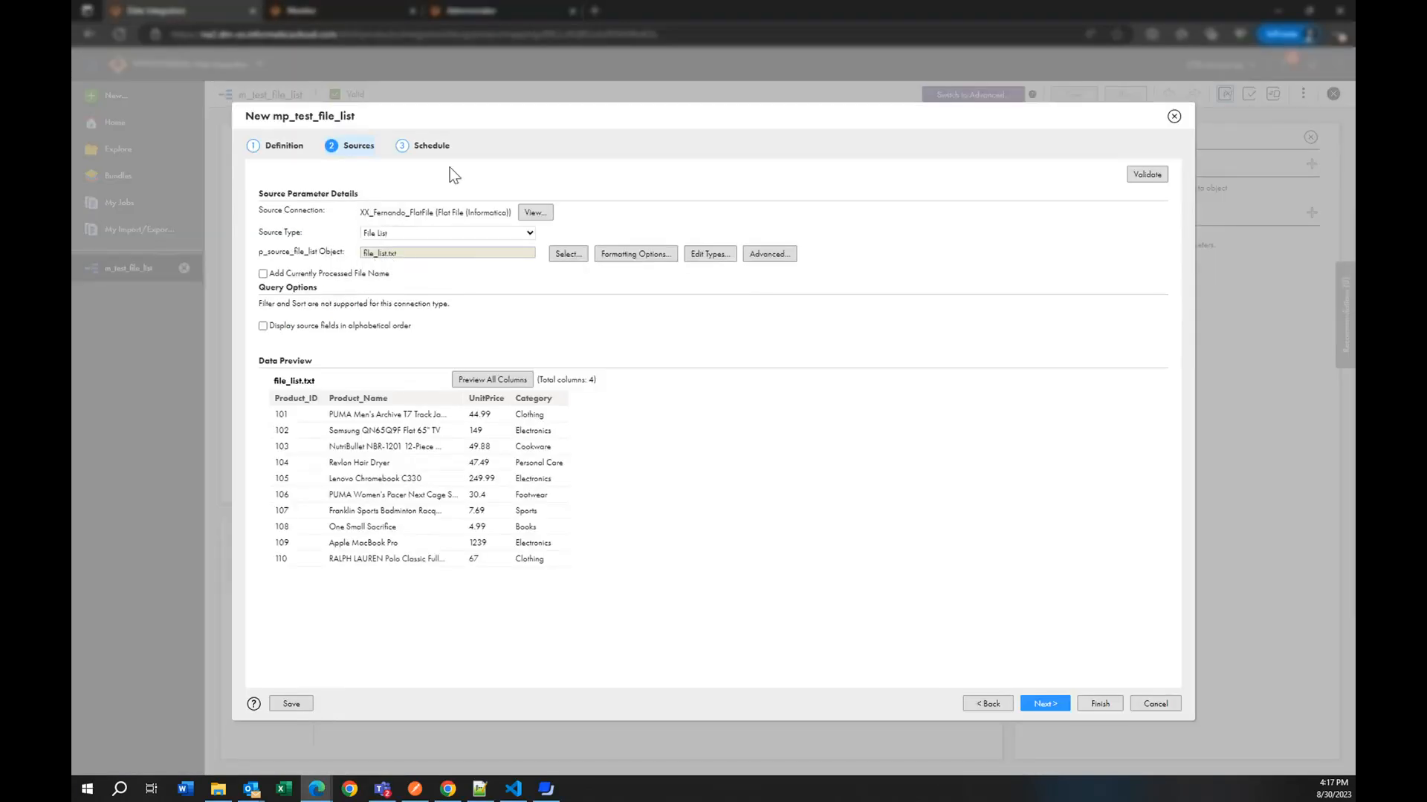
{"action": "left_click", "coordinate": [475, 11]}
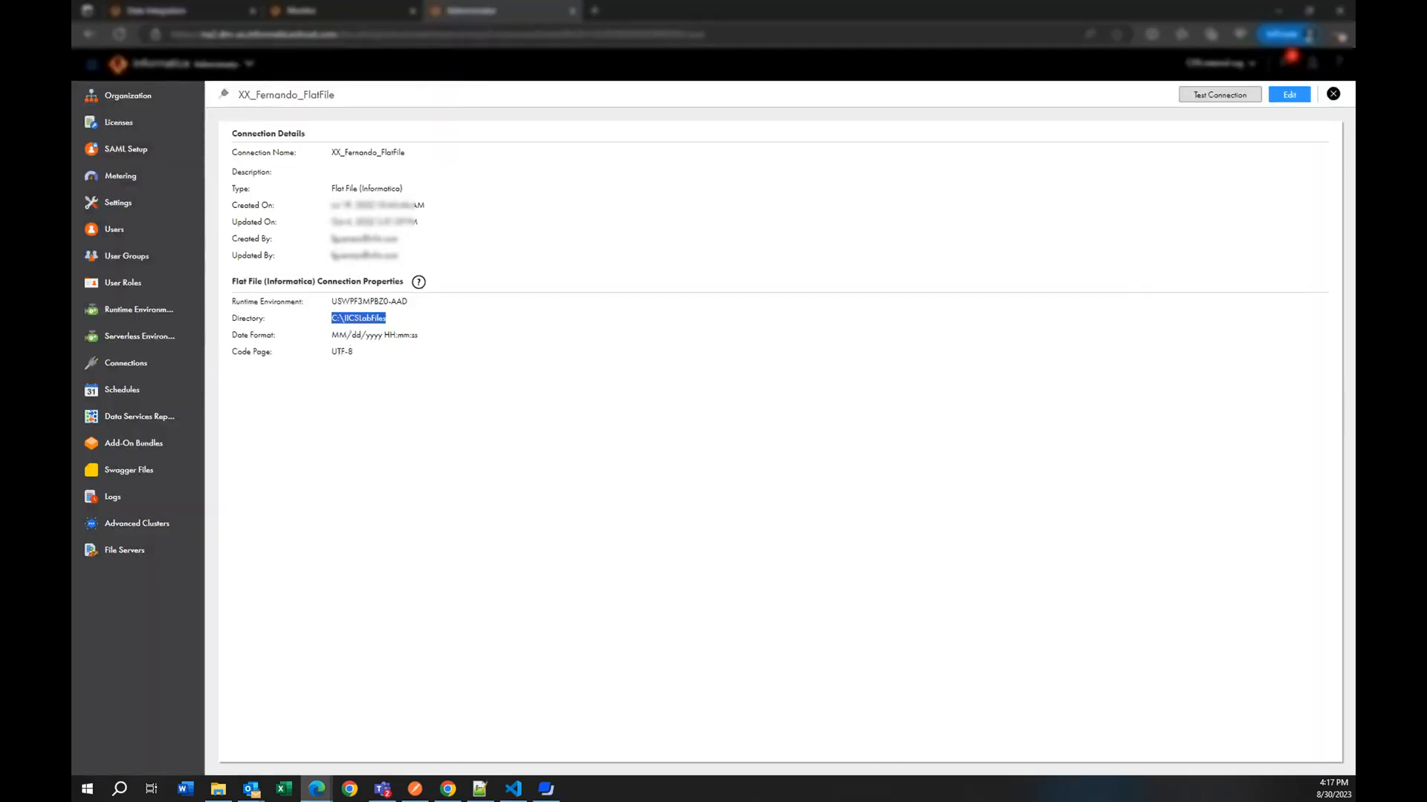
Step: Switch to File Explorer and compare the C:\IICSLabFiles path with the paths listed in its file_list
{"action": "left_click", "coordinate": [217, 789]}
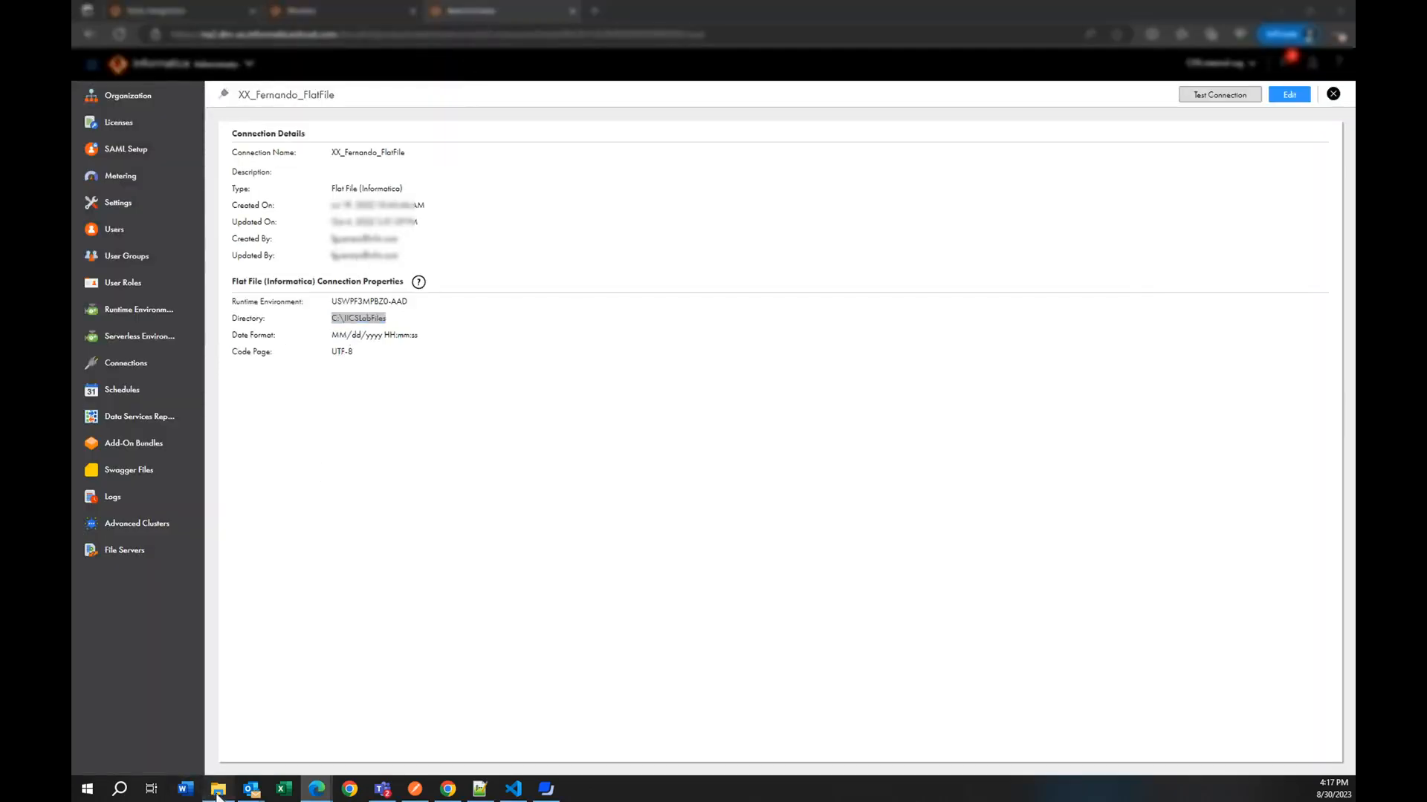
{"action": "left_click", "coordinate": [529, 253]}
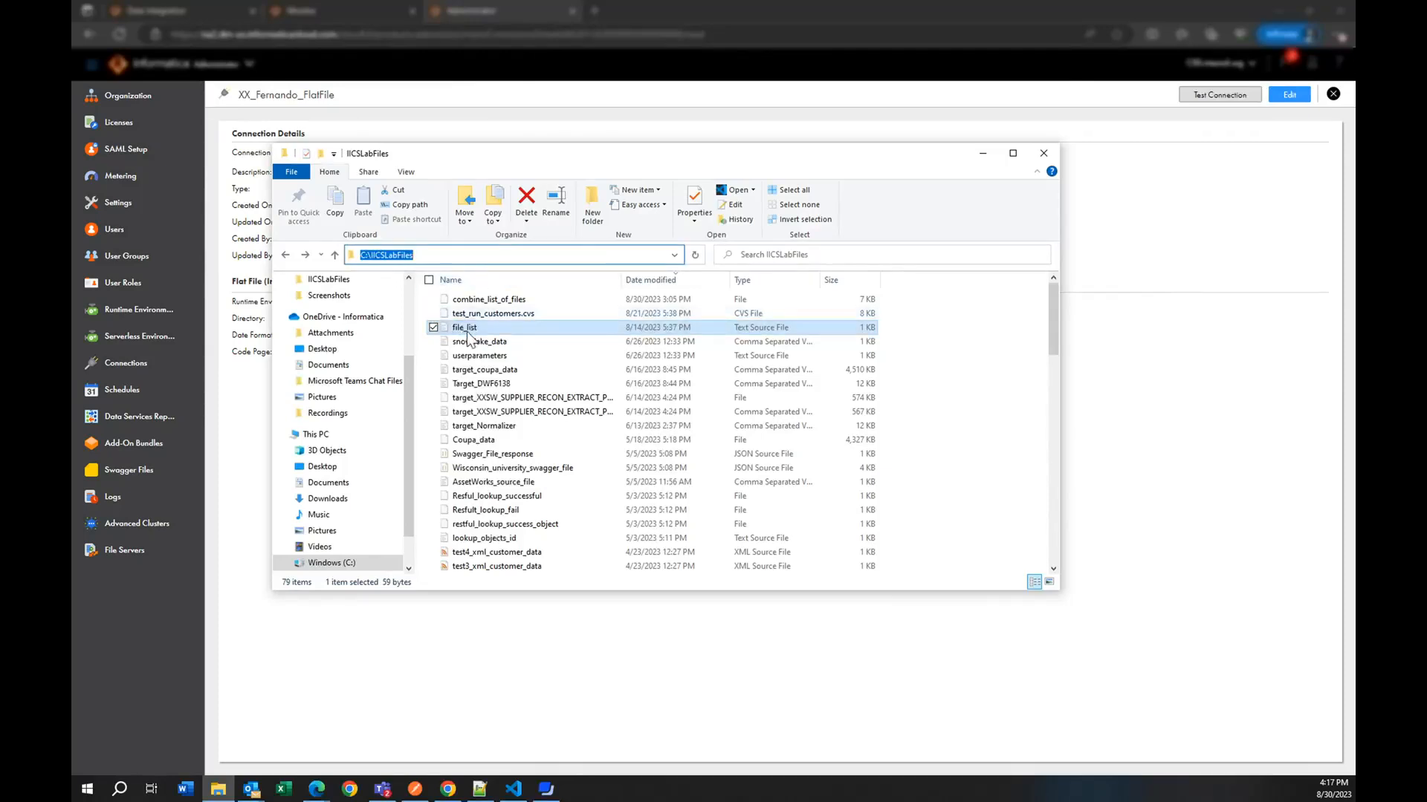
{"action": "double_click", "coordinate": [466, 328]}
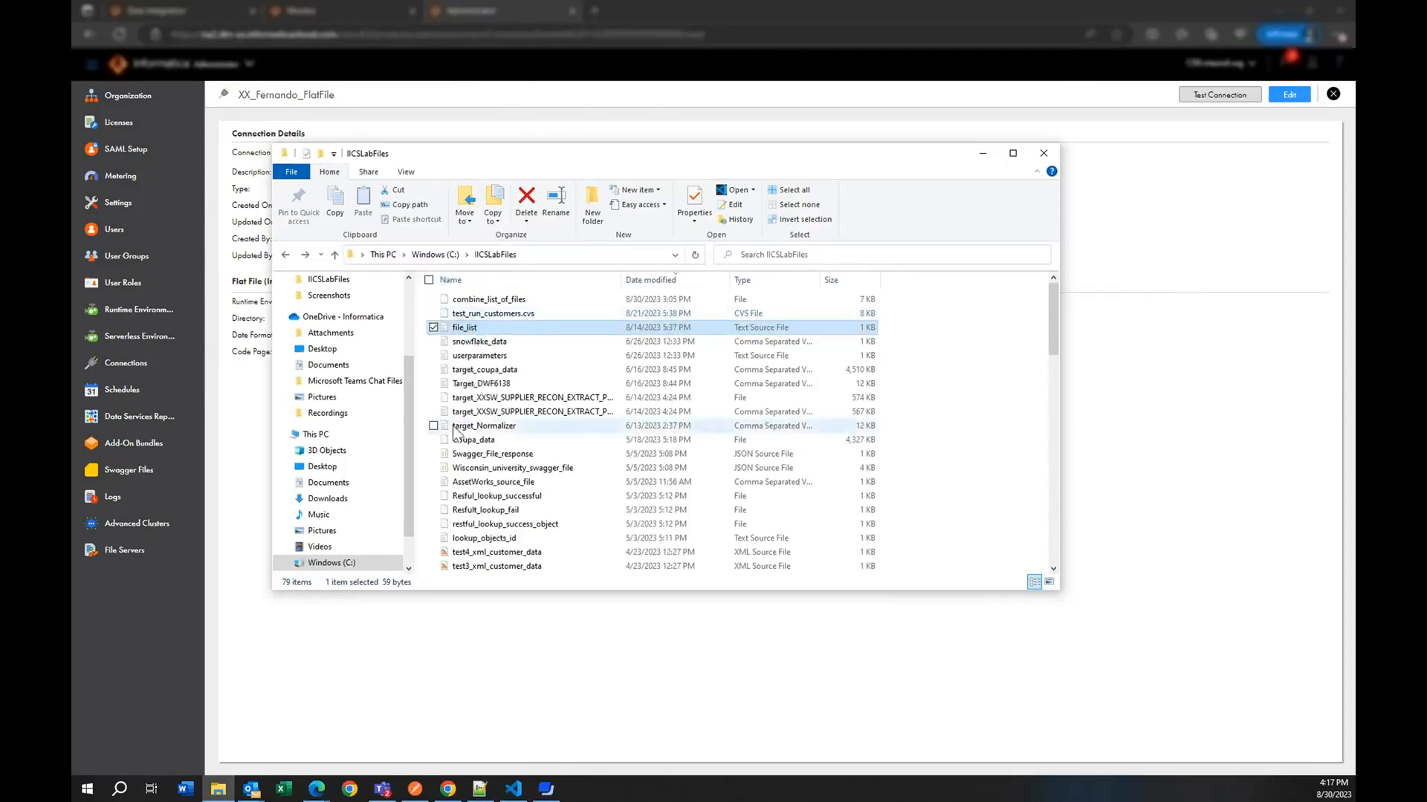
{"action": "left_click_drag", "start_coordinate": [272, 260], "coordinate": [189, 260]}
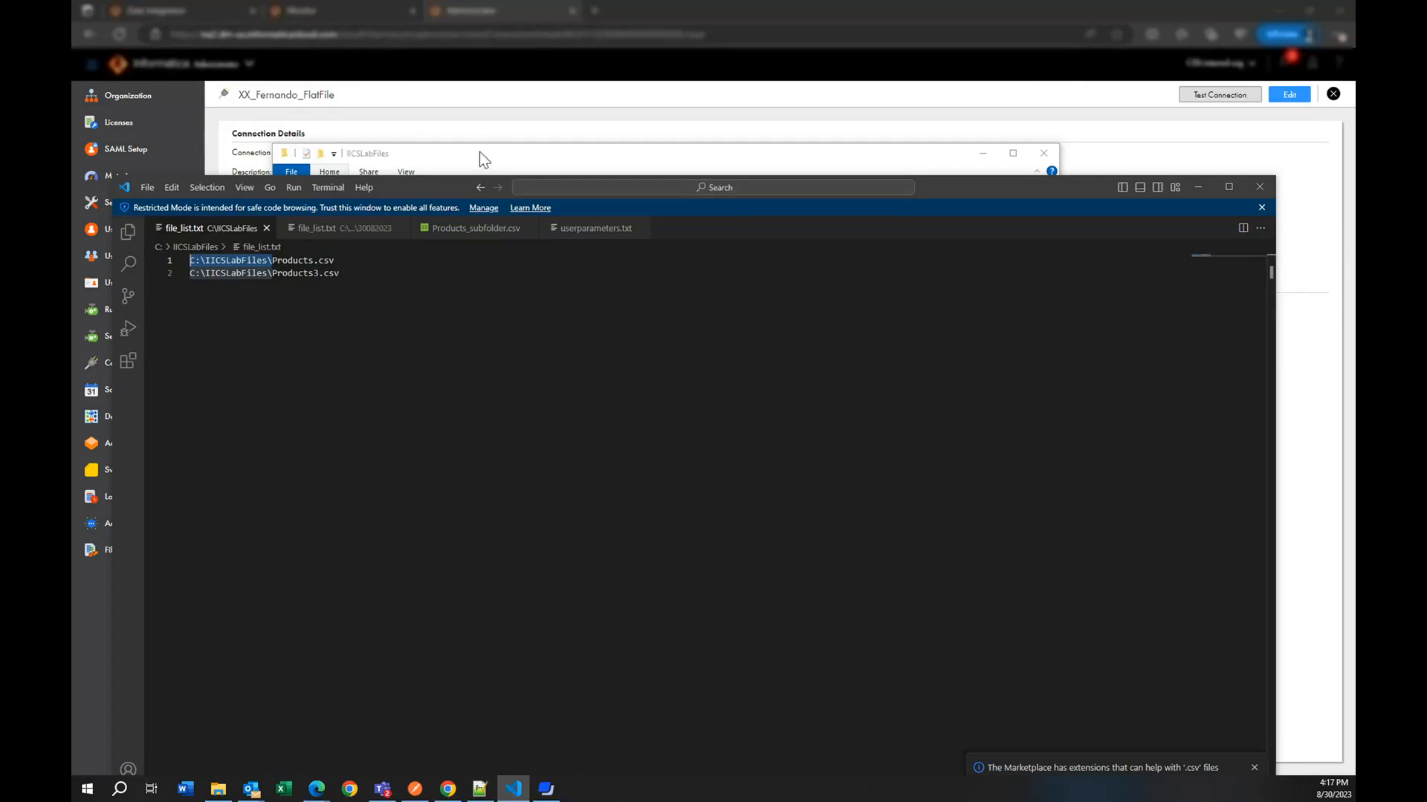
{"action": "left_click", "coordinate": [456, 176]}
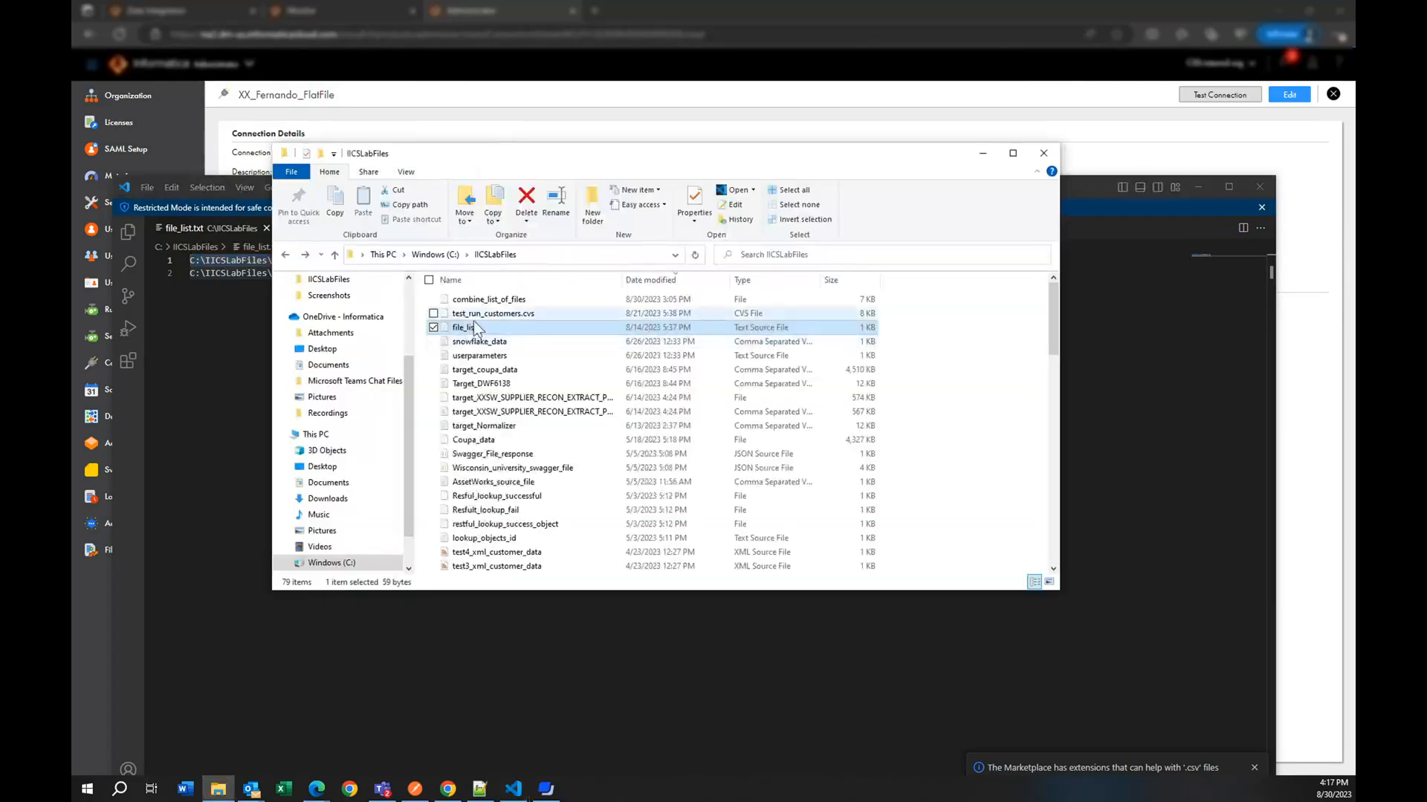
Step: Open the 30082023 subfolder and examine its file_list file and folder path
{"action": "scroll", "coordinate": [483, 371], "scroll_direction": "down", "scroll_amount": 19}
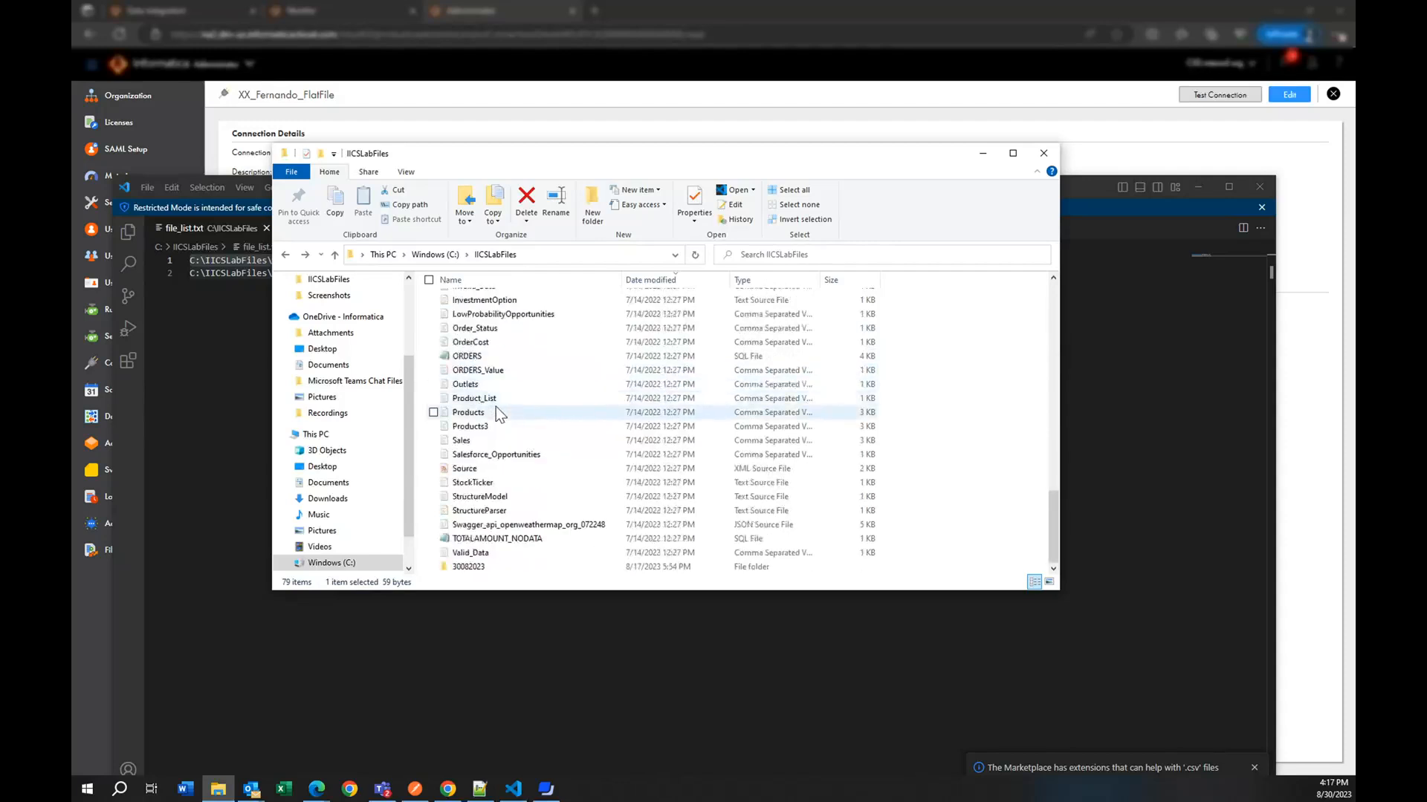
{"action": "double_click", "coordinate": [475, 568]}
{"action": "left_click", "coordinate": [467, 301]}
{"action": "left_click", "coordinate": [605, 255]}
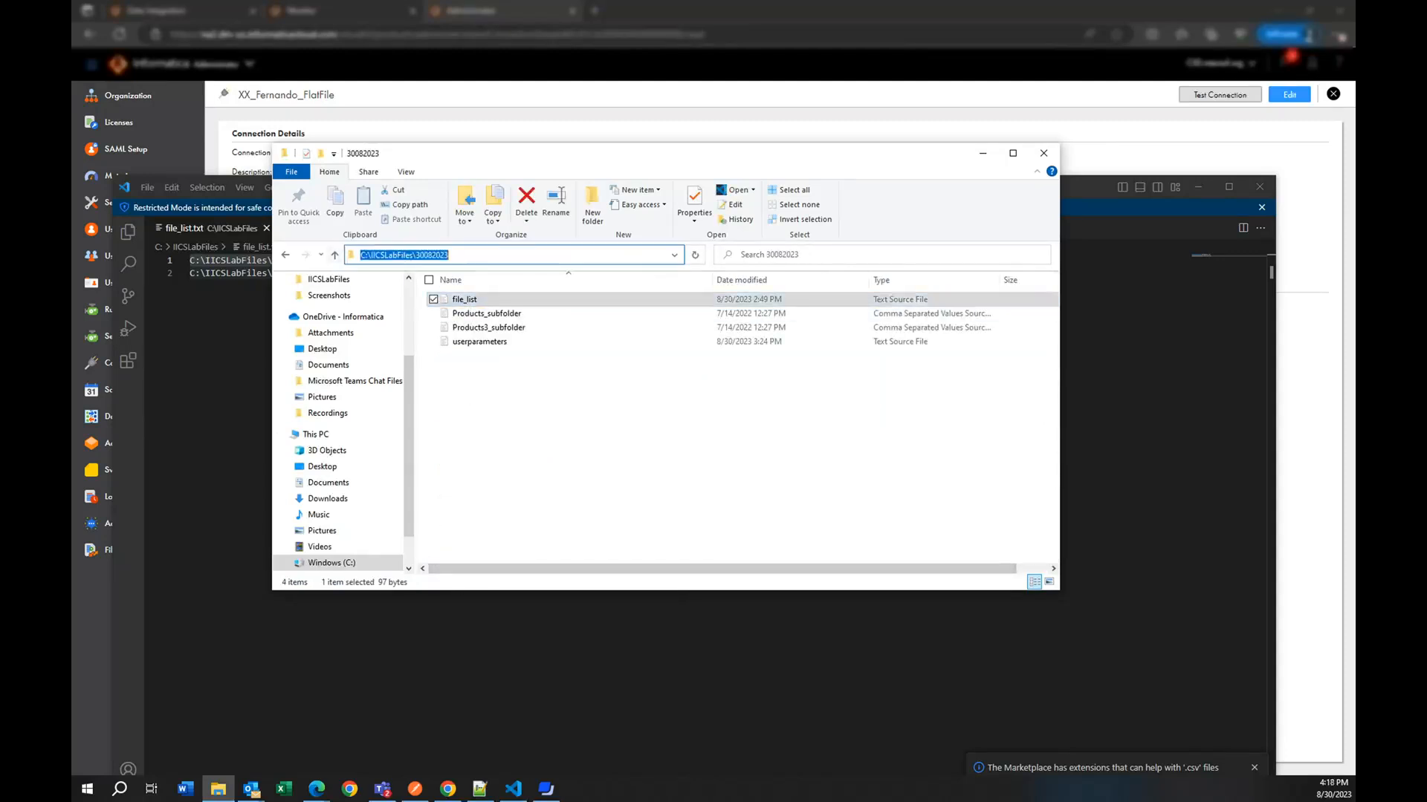
{"action": "double_click", "coordinate": [444, 256]}
Step: Switch back to Informatica and view the MappingTask_in_out_param_filedirectory job in Monitor
{"action": "left_click", "coordinate": [403, 118]}
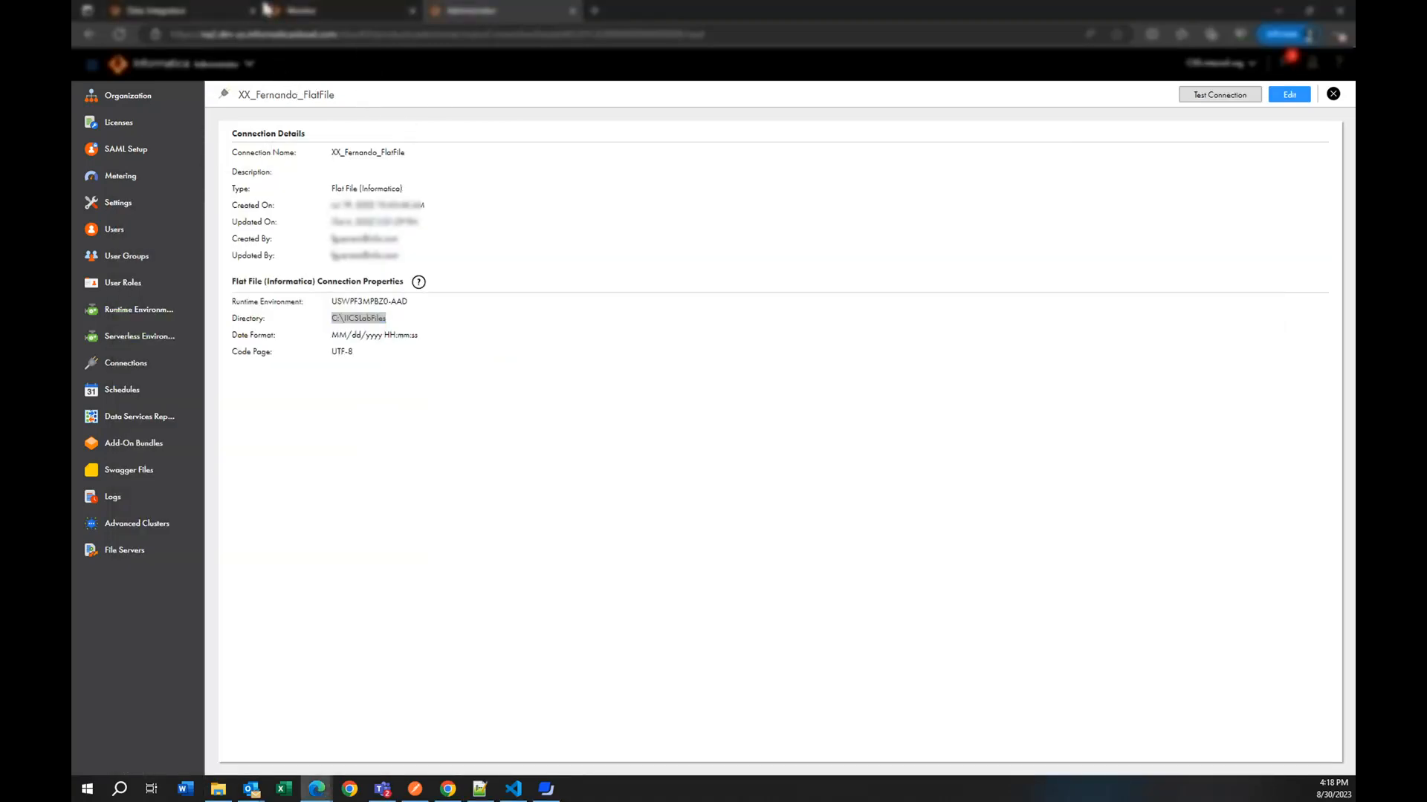
{"action": "left_click", "coordinate": [202, 11]}
{"action": "left_click", "coordinate": [353, 19]}
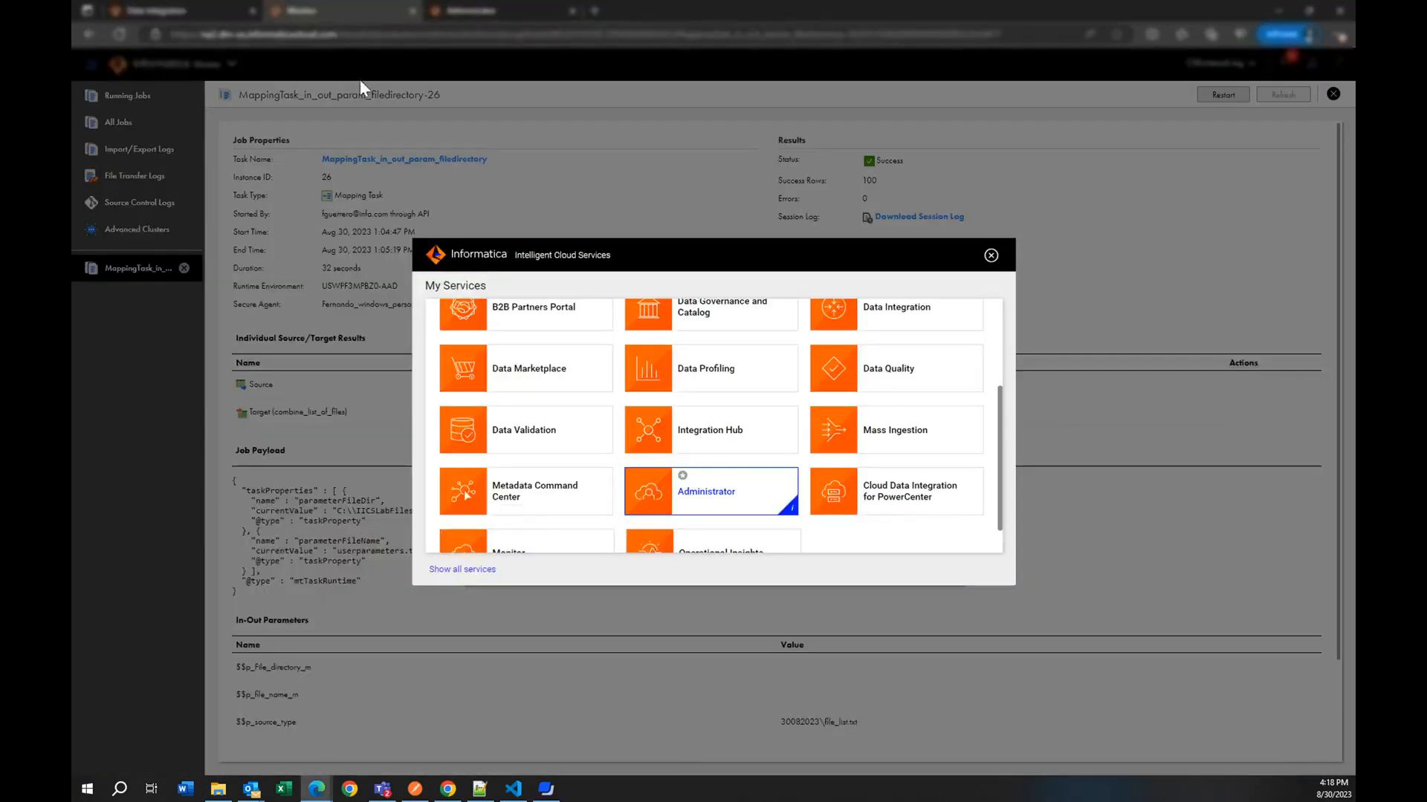
Step: Return to the mp_test_file_list task wizard in Data Integration and examine the parameter file location settings in its Schedule step
{"action": "left_click", "coordinate": [173, 13]}
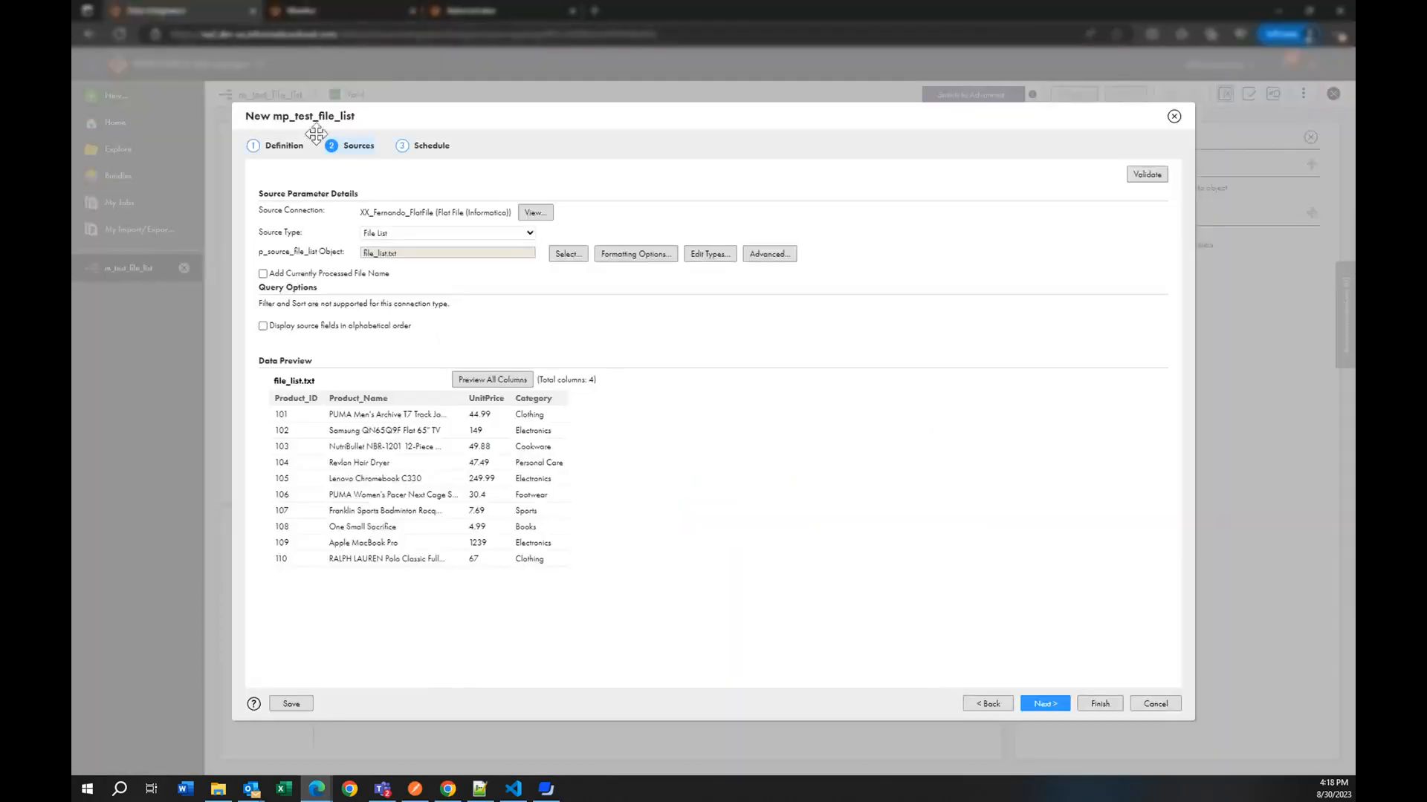
{"action": "left_click", "coordinate": [429, 146]}
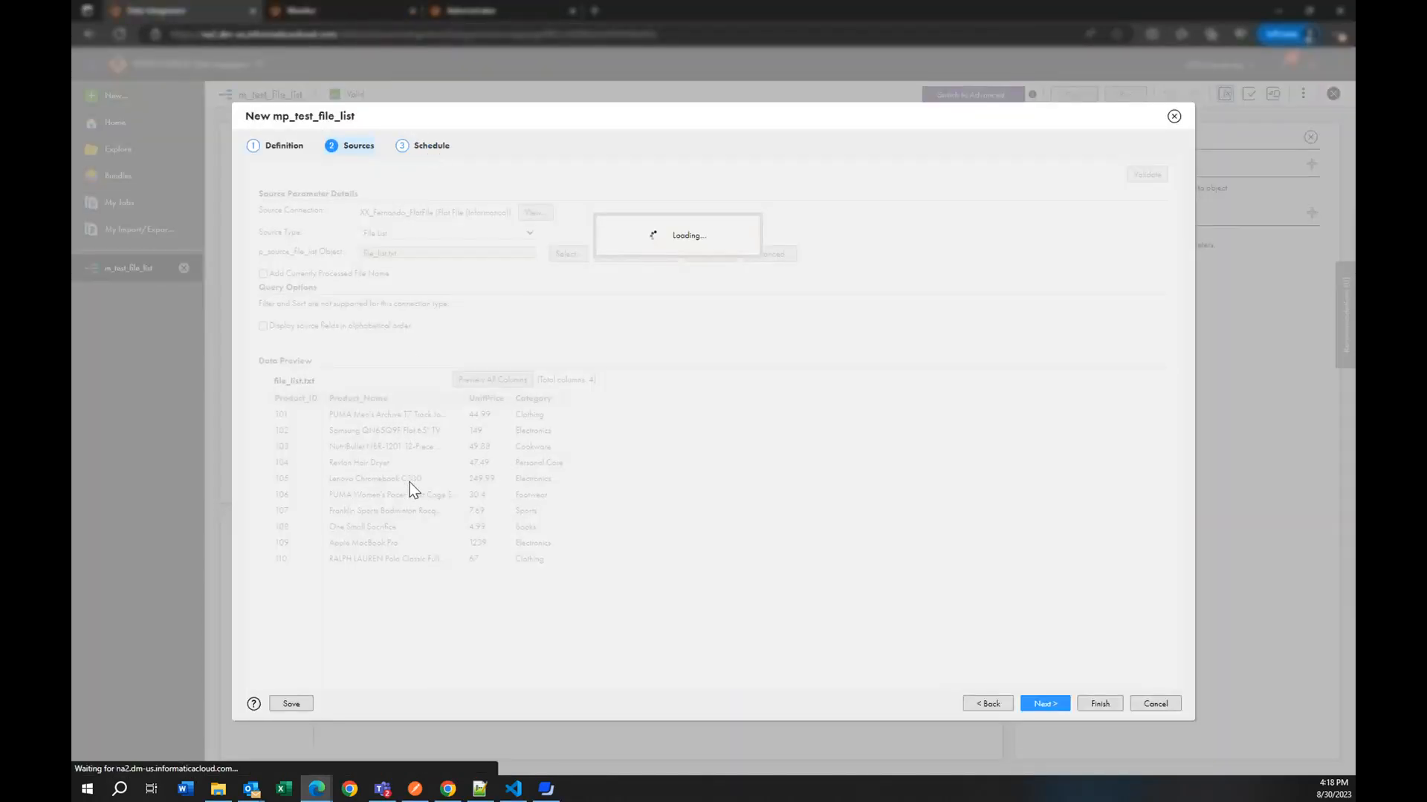
{"action": "scroll", "coordinate": [367, 537], "scroll_direction": "down", "scroll_amount": 5}
{"action": "scroll", "coordinate": [367, 537], "scroll_direction": "down", "scroll_amount": 3}
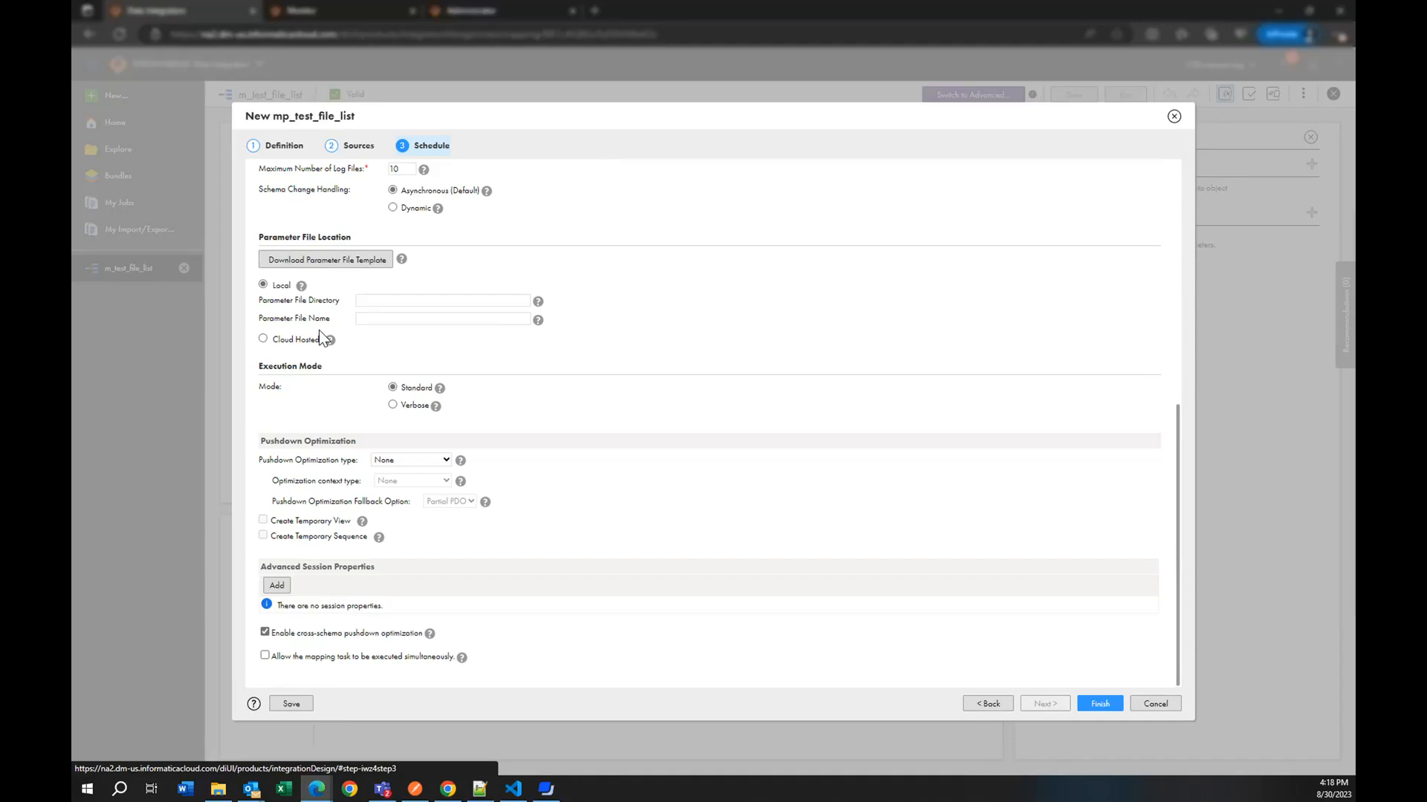
Step: Switch to File Explorer and show the full path of the 30082023 folder beside the task's parameter file settings
{"action": "left_click", "coordinate": [218, 790]}
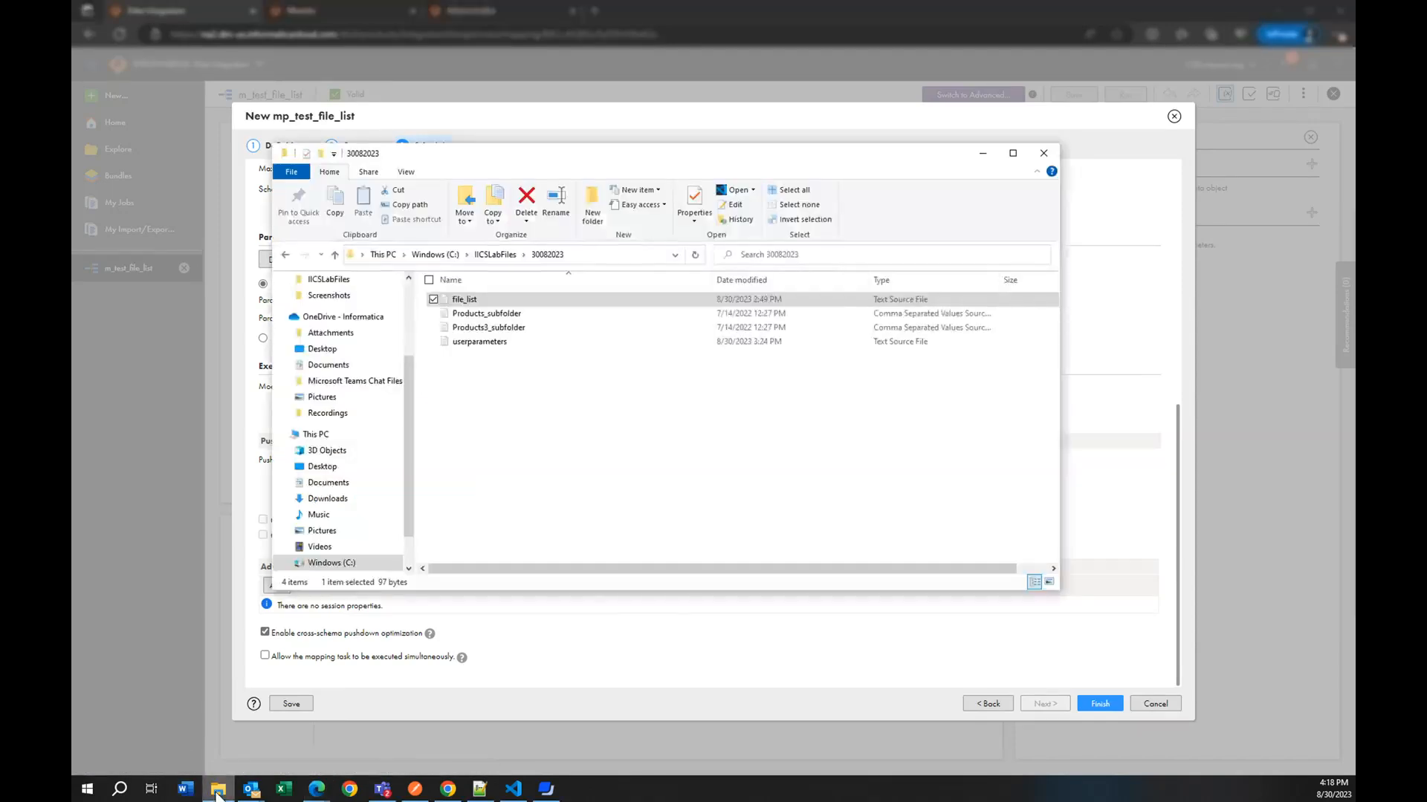
{"action": "left_click", "coordinate": [609, 254]}
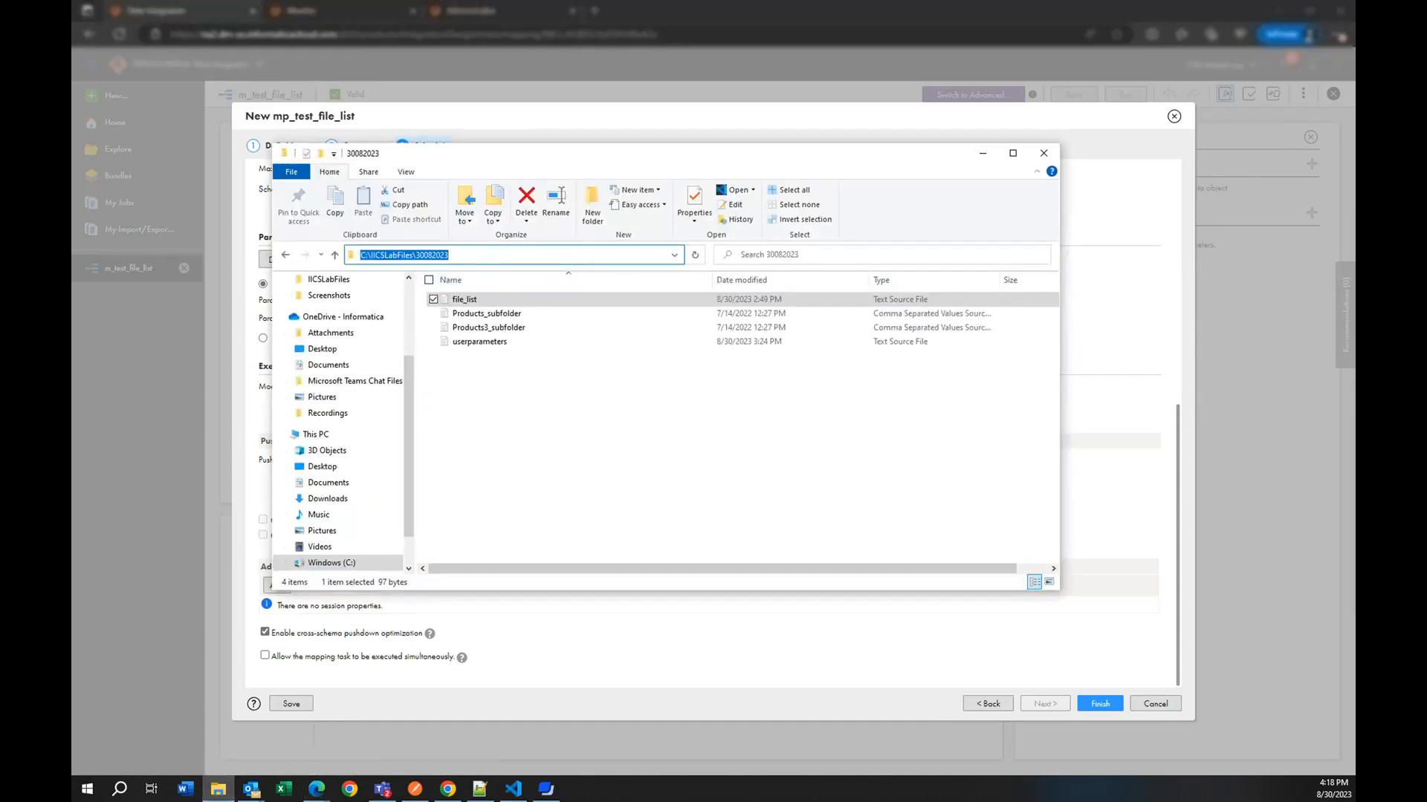
{"action": "left_click_drag", "start_coordinate": [440, 160], "coordinate": [679, 179]}
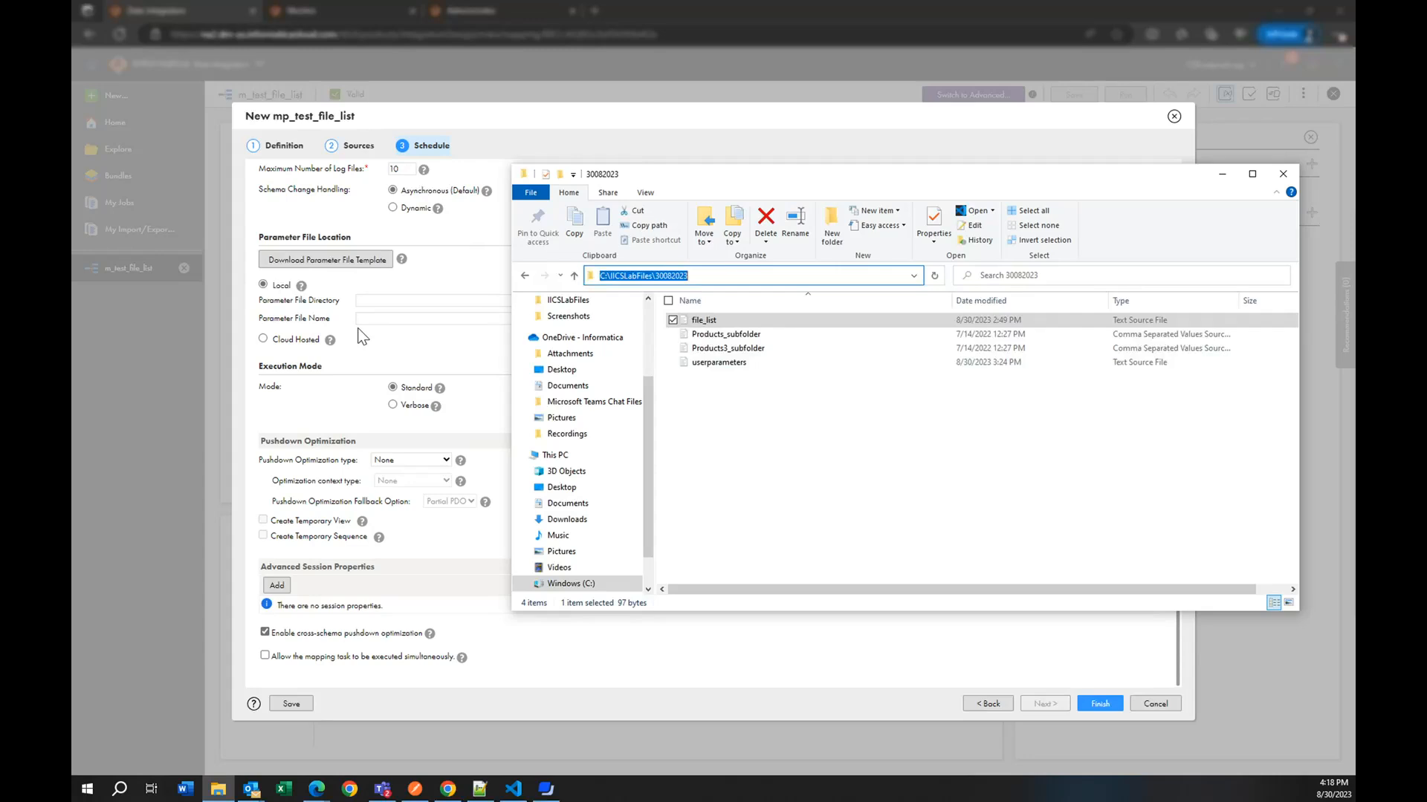
Step: Open the userparameters file in Visual Studio Code and examine its parameter name, subfolder and file name beside the task wizard
{"action": "double_click", "coordinate": [730, 365]}
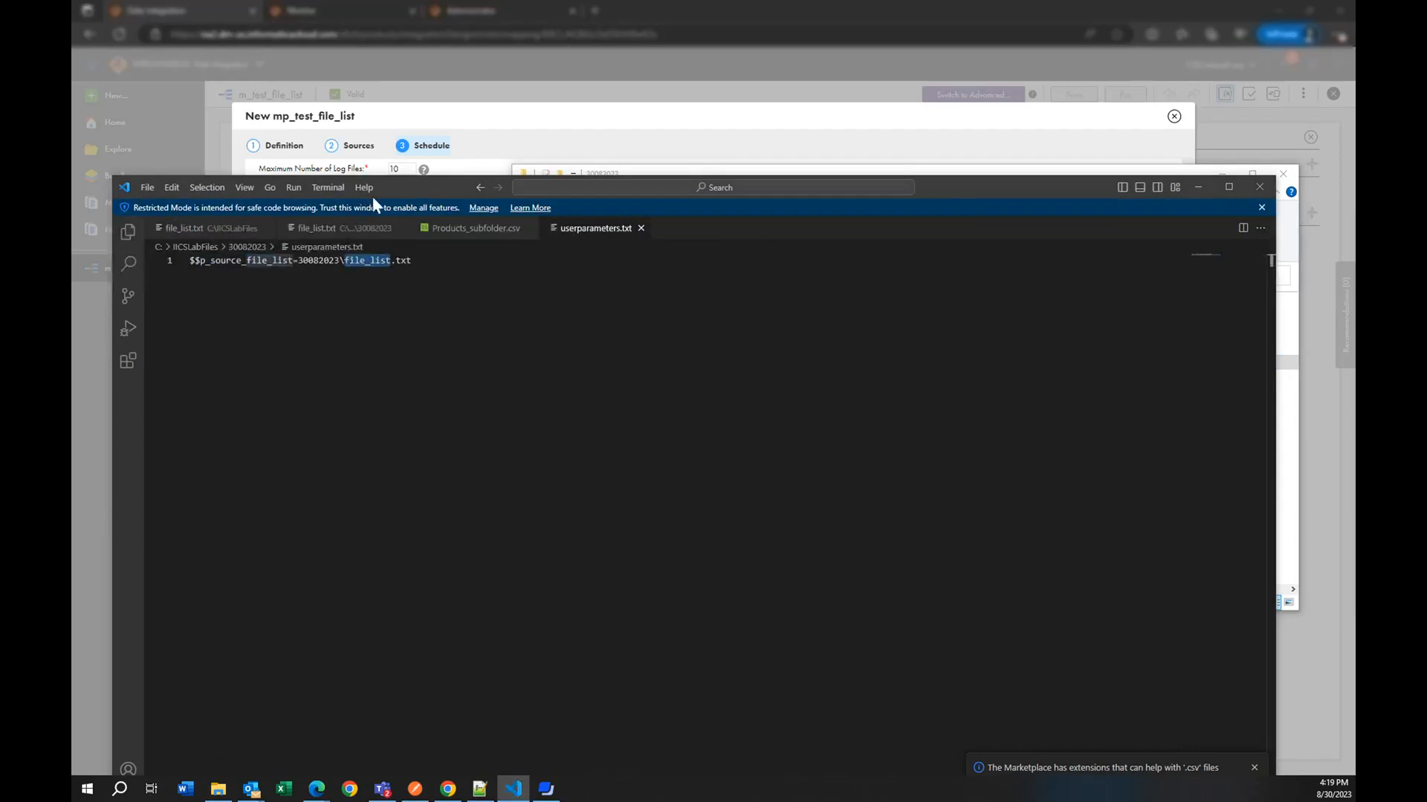
{"action": "left_click_drag", "start_coordinate": [443, 184], "coordinate": [849, 377]}
{"action": "double_click", "coordinate": [653, 454]}
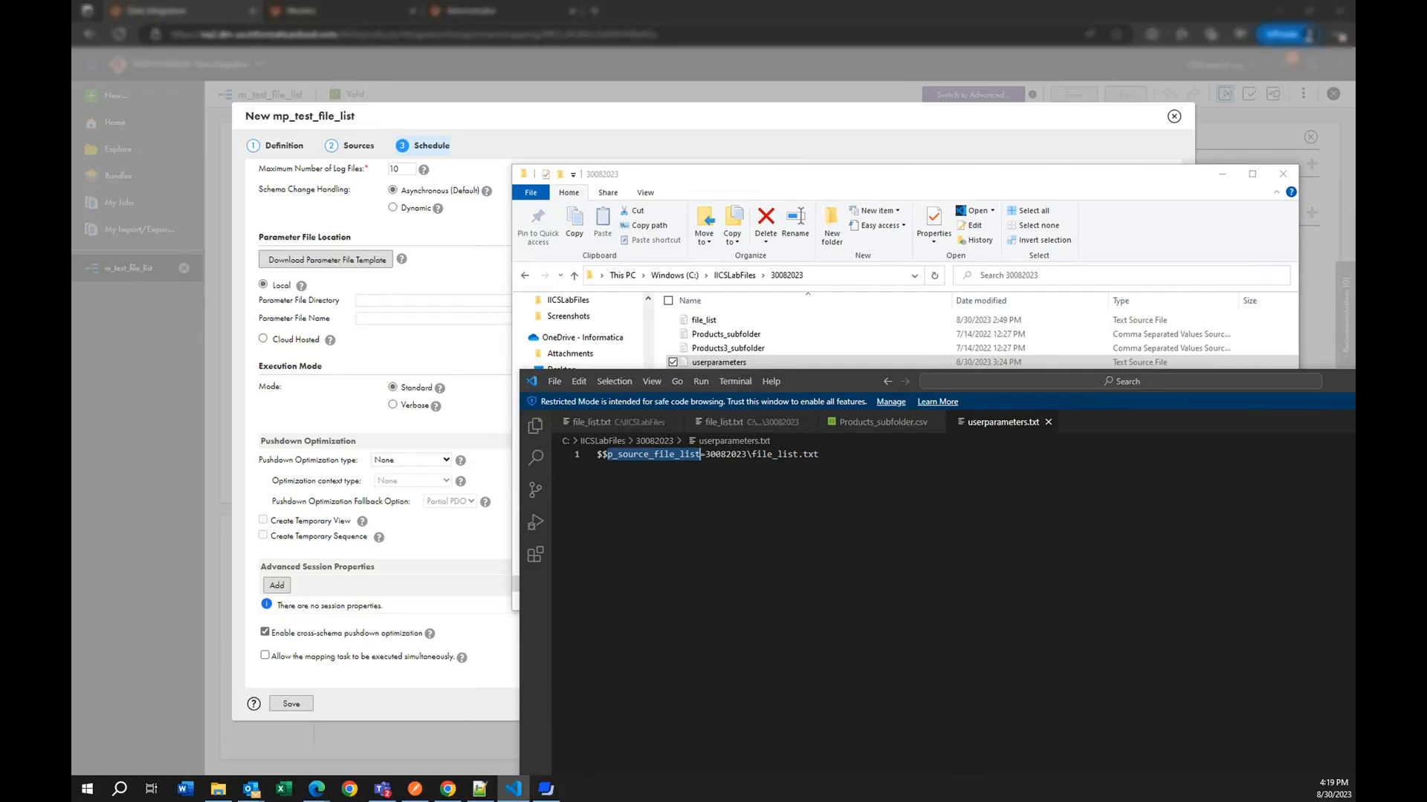
{"action": "double_click", "coordinate": [725, 455]}
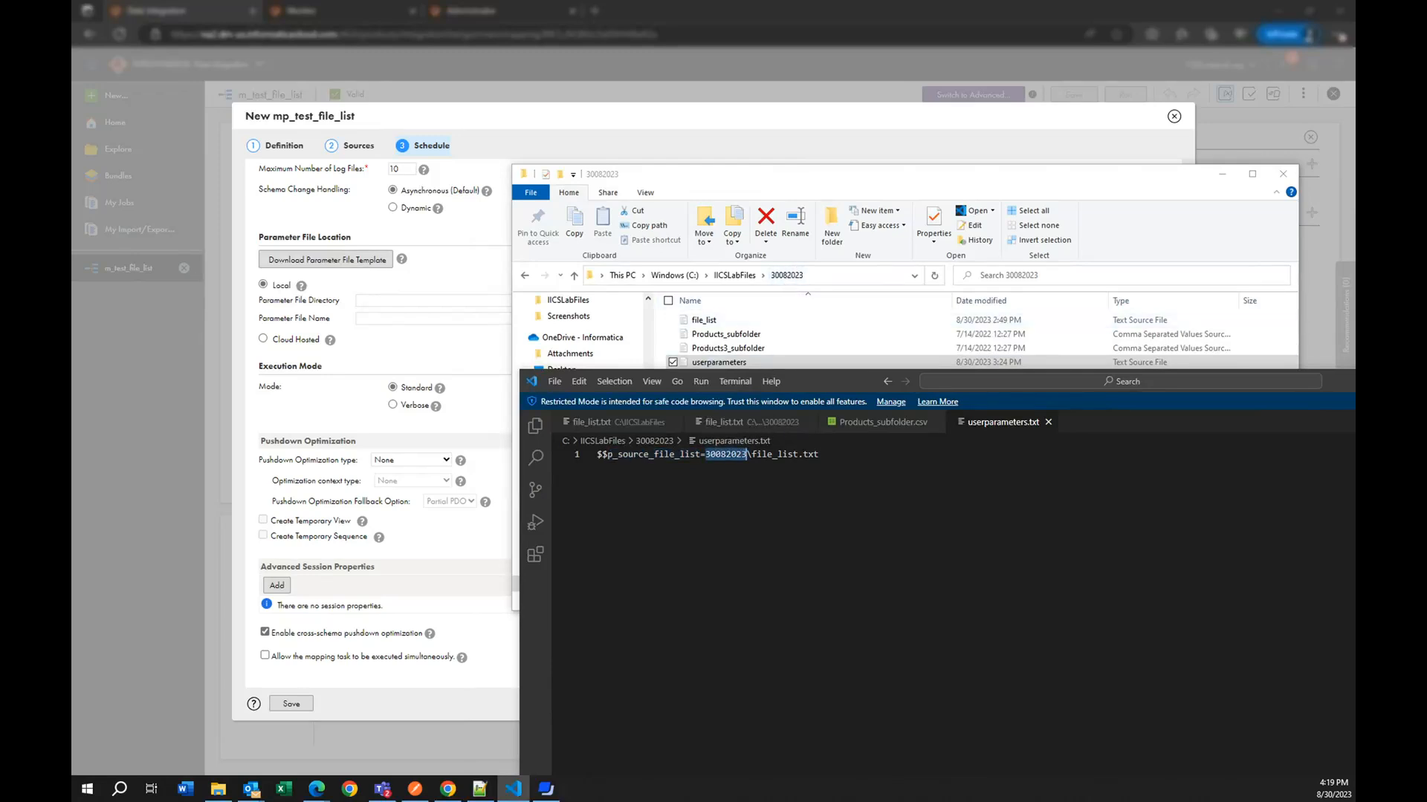
{"action": "double_click", "coordinate": [774, 454]}
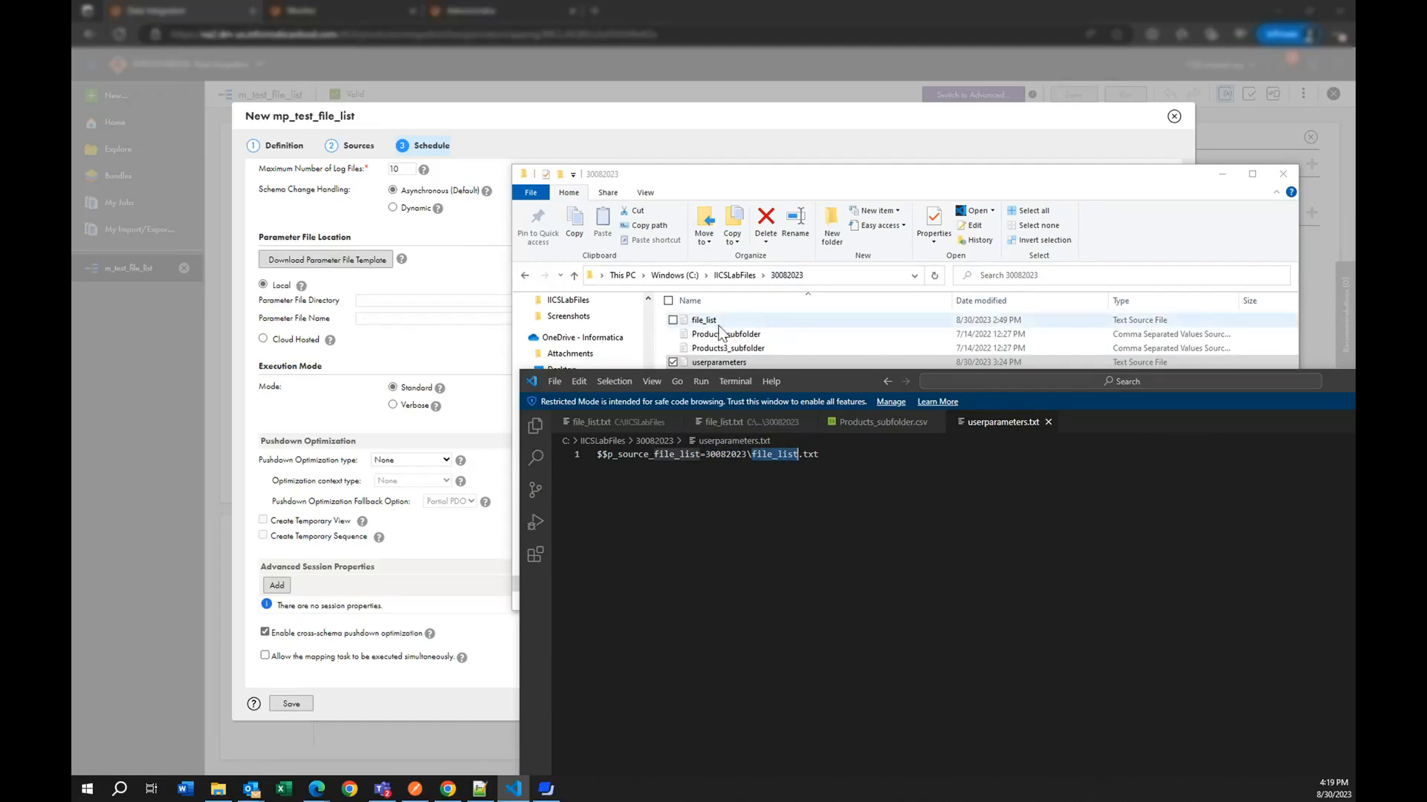
Step: Compare the source object parameter in the task's Sources step with the parameter name in userparameters.txt
{"action": "left_click", "coordinate": [357, 153]}
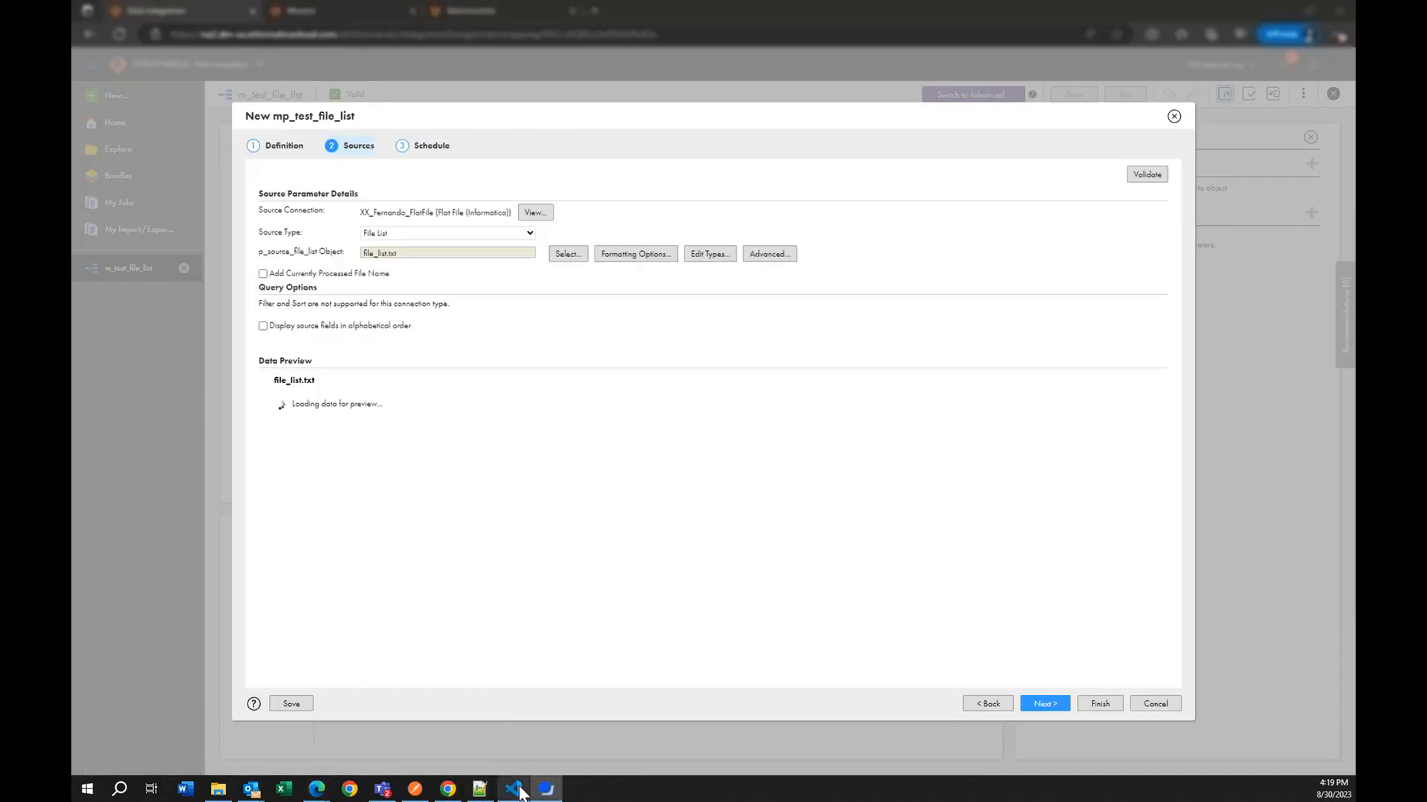
{"action": "left_click", "coordinate": [517, 790]}
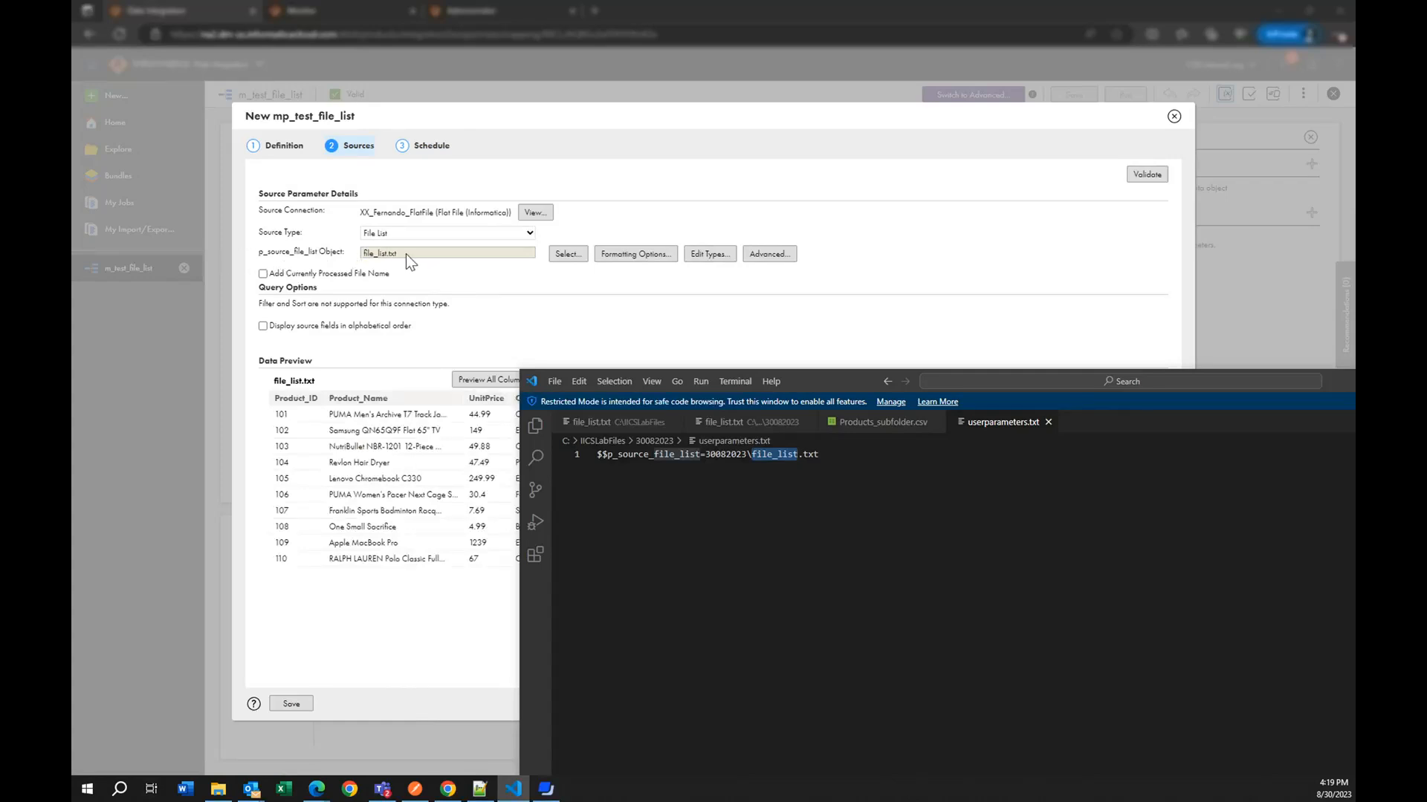
{"action": "left_click", "coordinate": [627, 454]}
{"action": "double_click", "coordinate": [627, 454]}
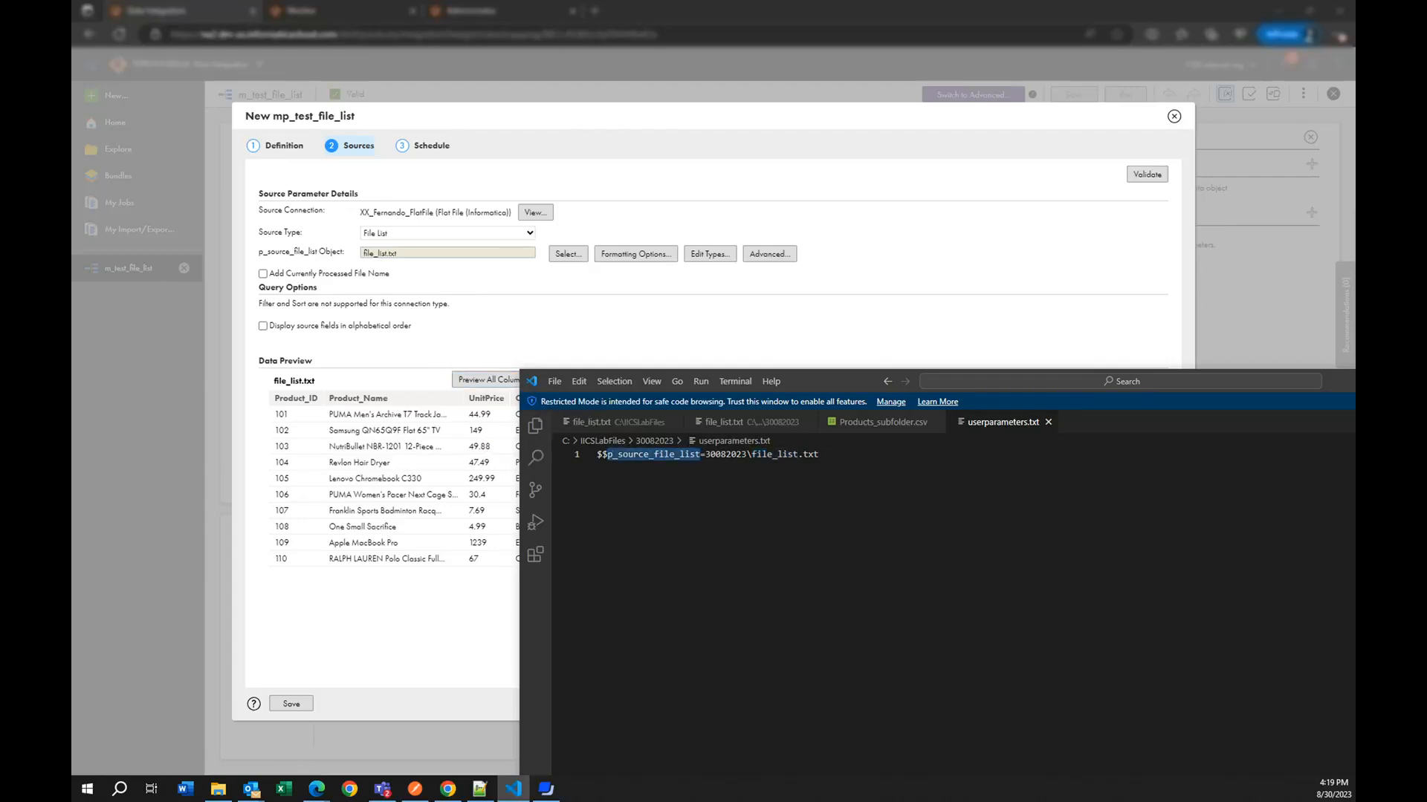
Step: Examine the subfolder and file list name assigned to p_source_file_list in userparameters.txt
{"action": "left_click_drag", "start_coordinate": [705, 454], "coordinate": [772, 454]}
{"action": "left_click", "coordinate": [731, 454]}
{"action": "double_click", "coordinate": [731, 454]}
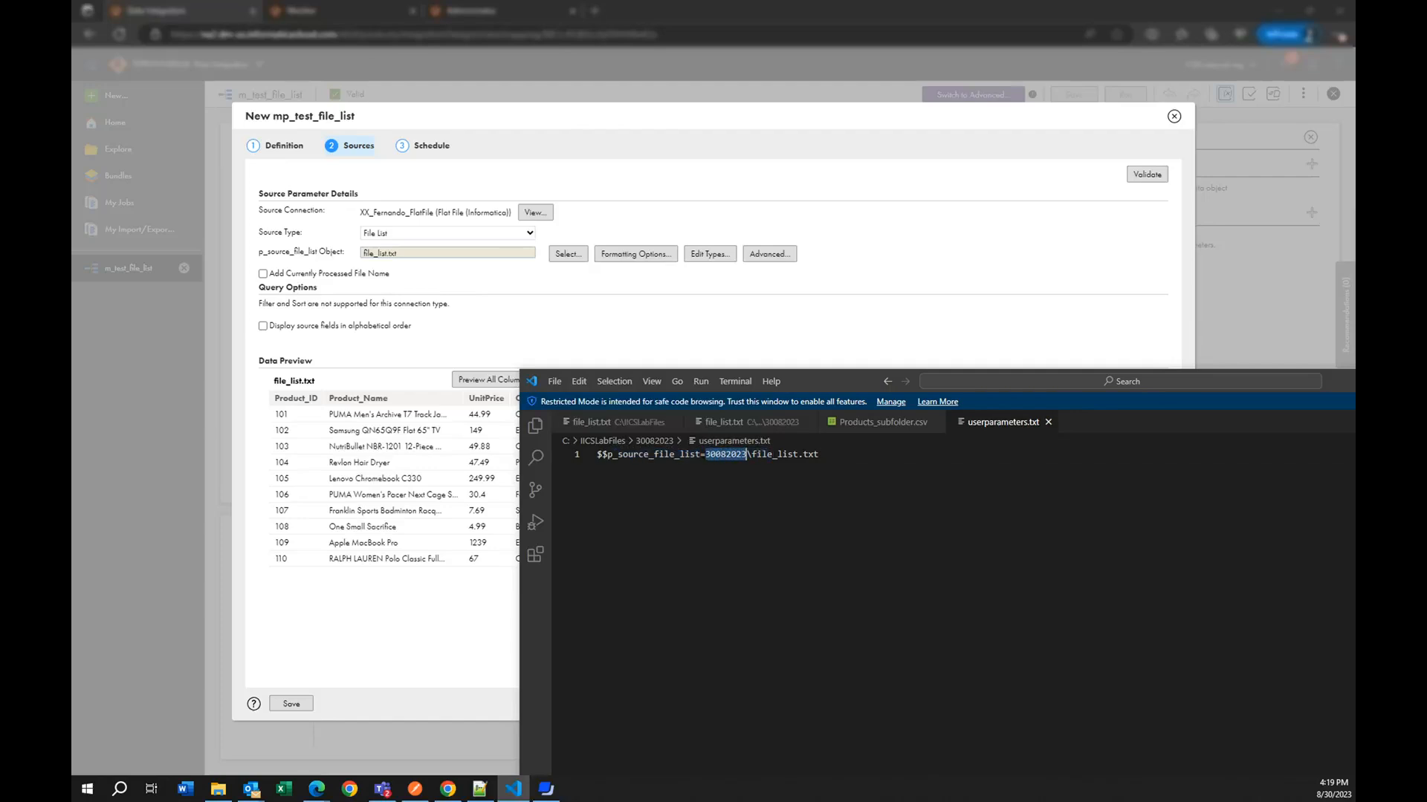
{"action": "double_click", "coordinate": [773, 454]}
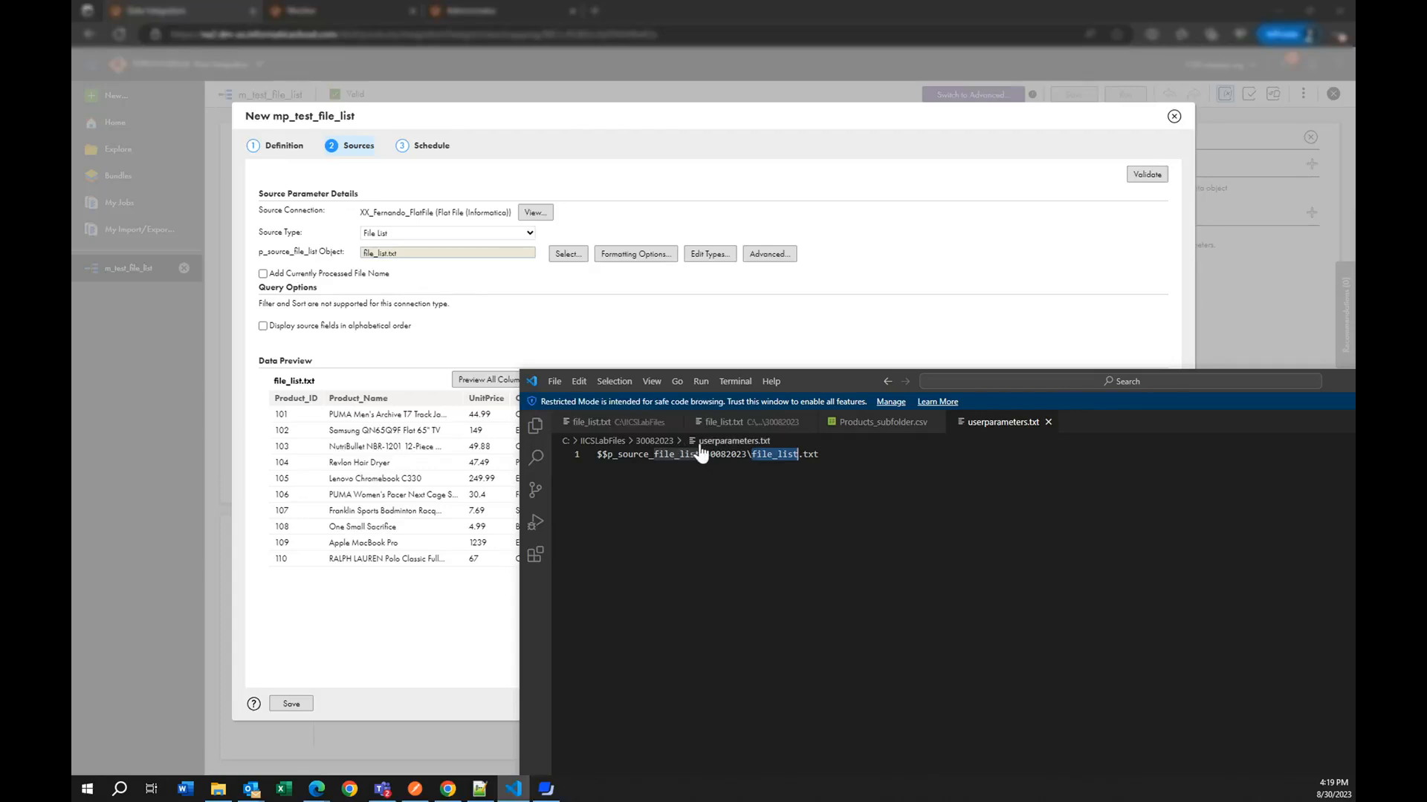
{"action": "left_click_drag", "start_coordinate": [818, 454], "coordinate": [597, 454]}
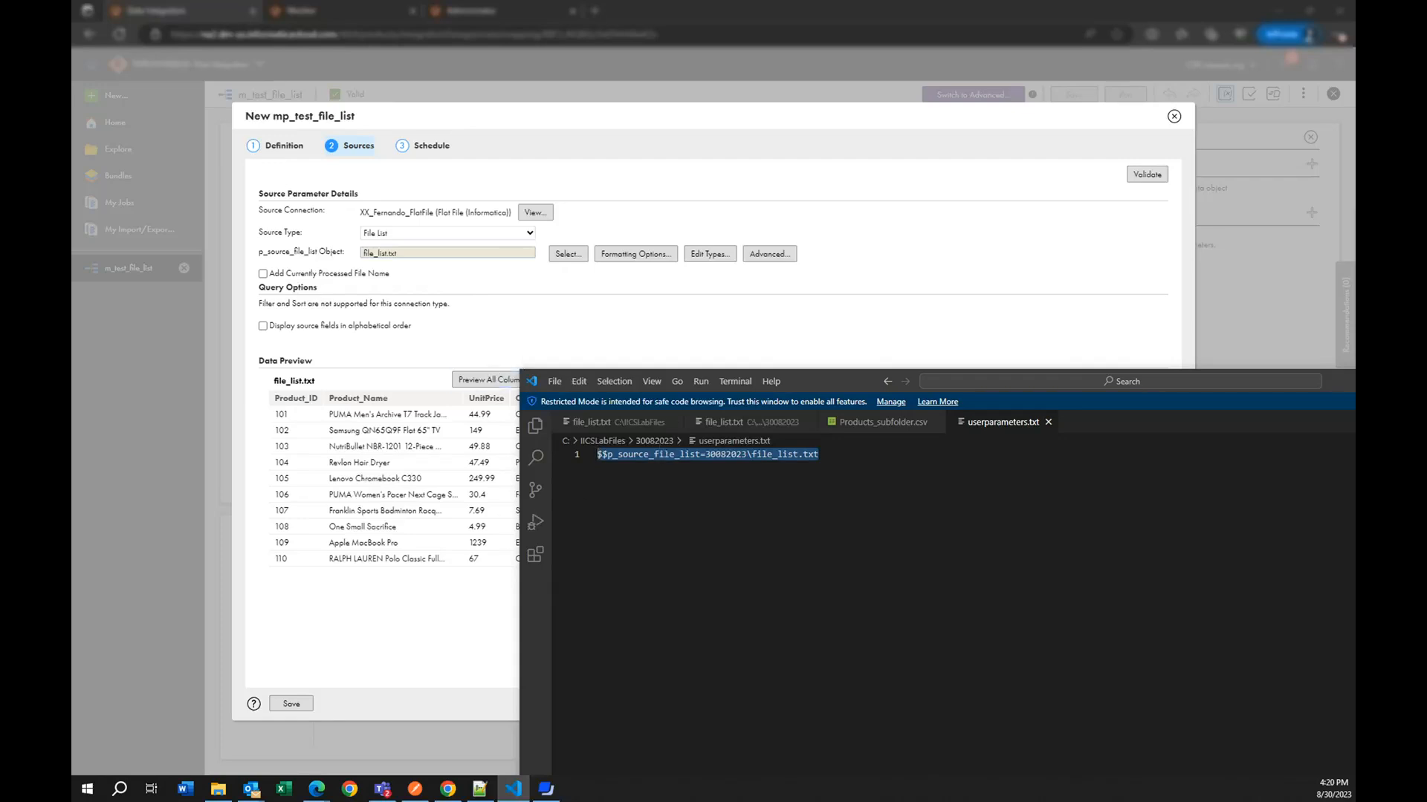
{"action": "left_click", "coordinate": [621, 482]}
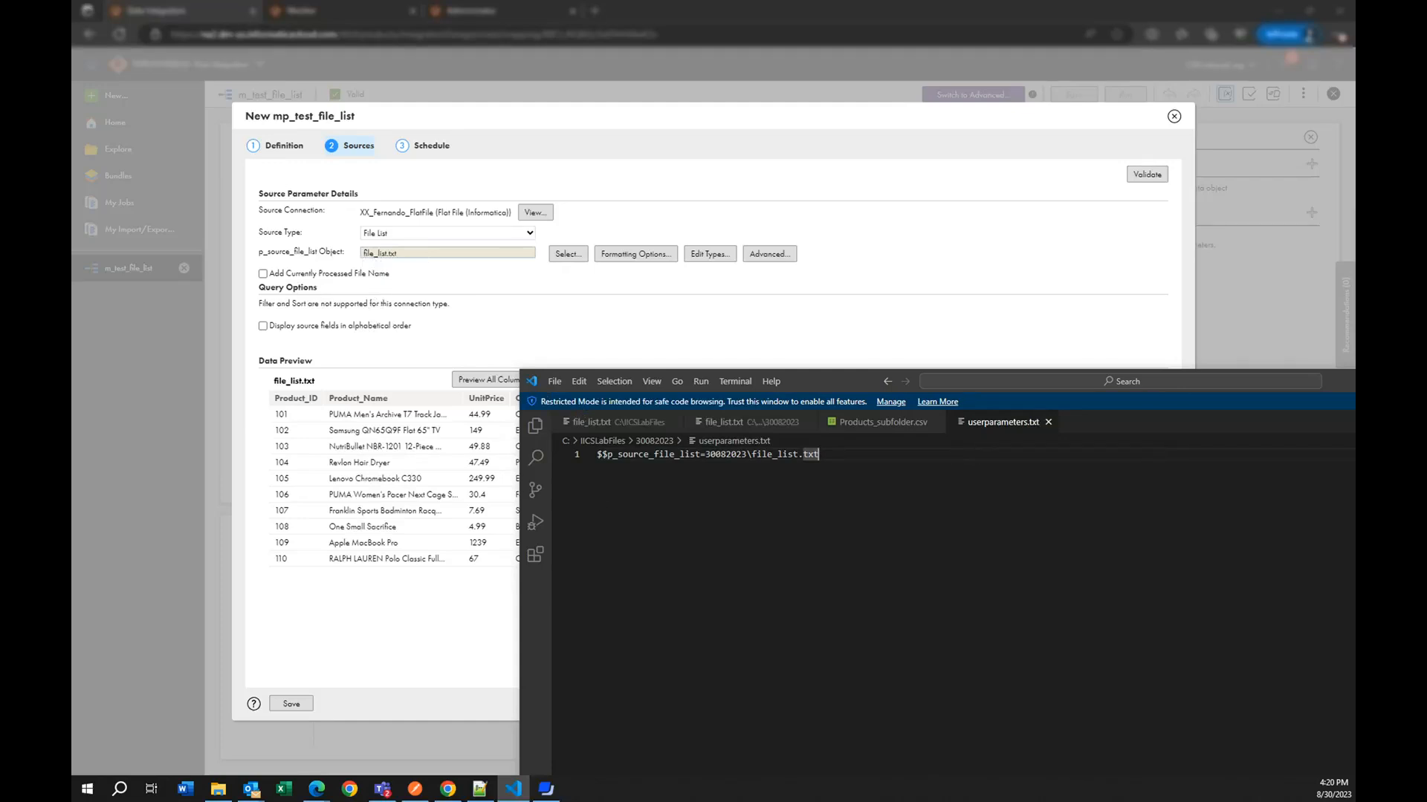
{"action": "key", "text": "ctrl+shift+Left"}
{"action": "key", "text": "ctrl+shift+Left"}
{"action": "key", "text": "ctrl+shift+Left"}
{"action": "key", "text": "ctrl+shift+Left"}
{"action": "key", "text": "ctrl+shift+Left"}
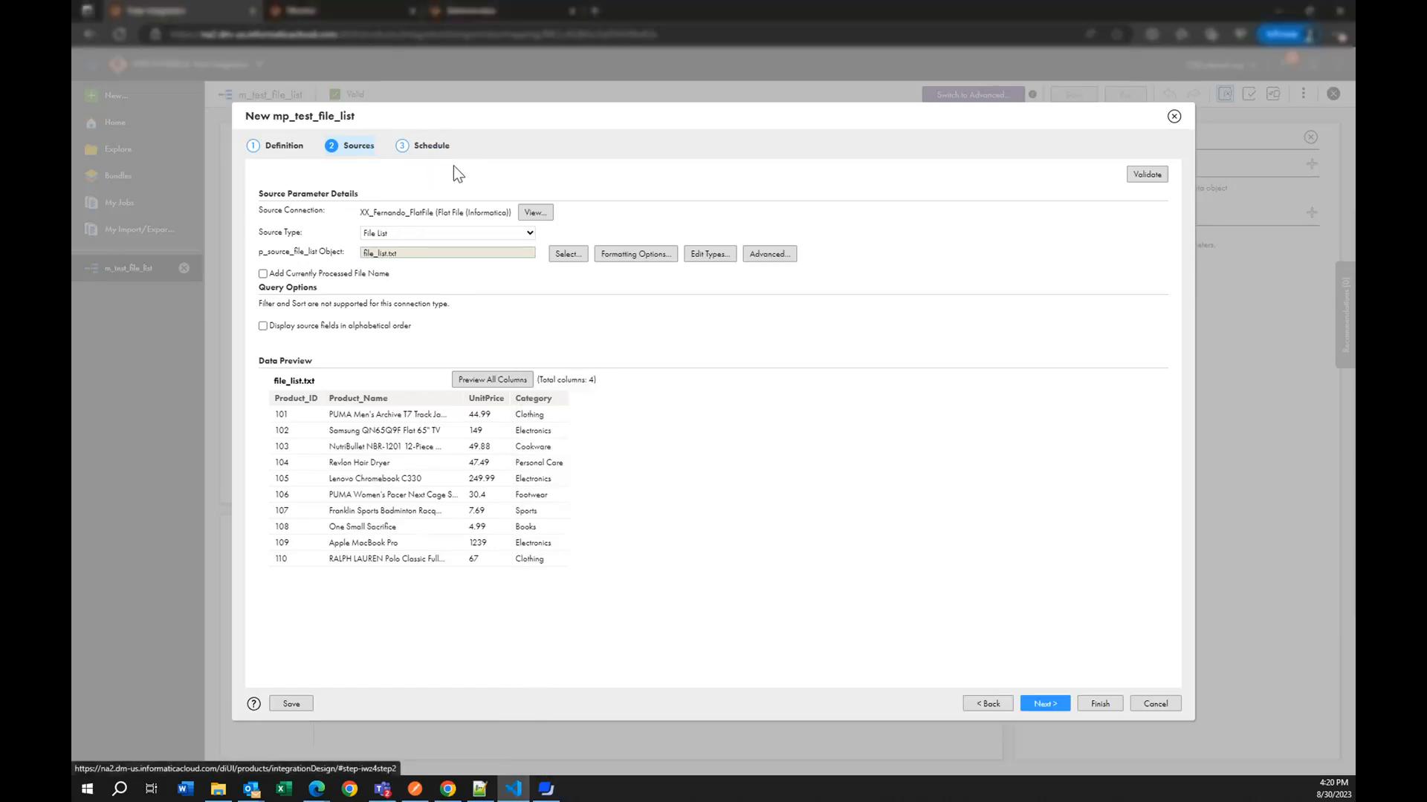
Step: Finish and save the mp_test_file_list mapping task, and create a new asset of type Taskflow
{"action": "left_click", "coordinate": [382, 170]}
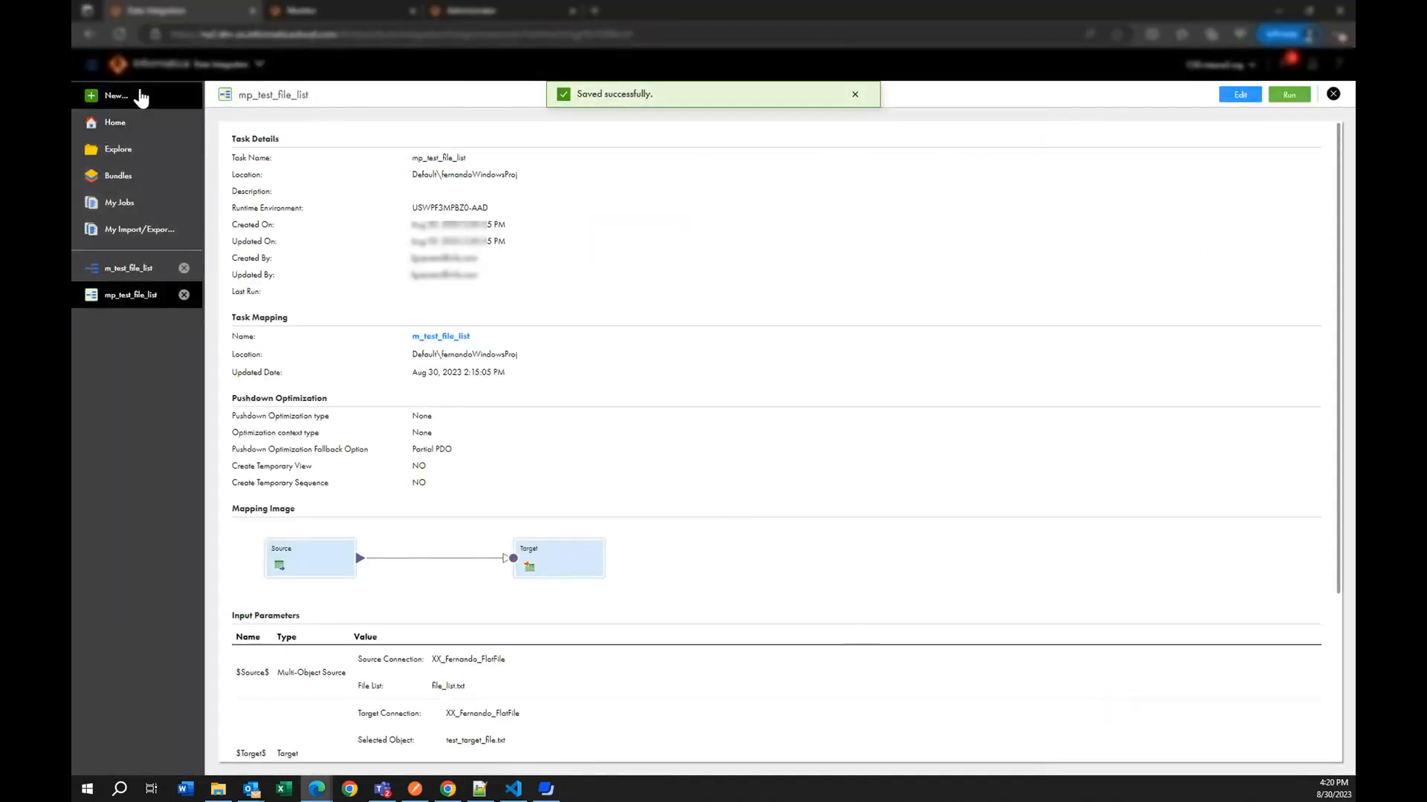
{"action": "left_click", "coordinate": [108, 102]}
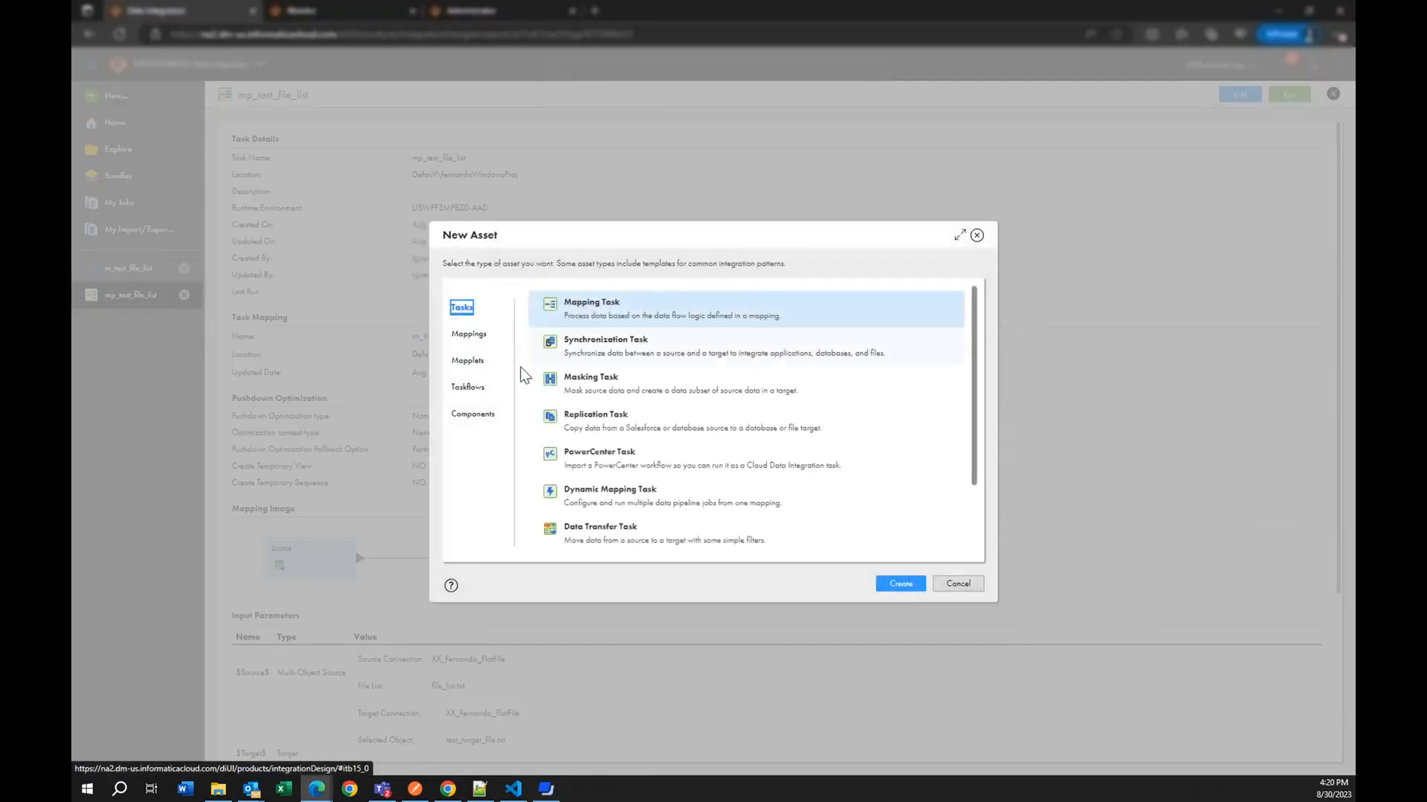
{"action": "left_click", "coordinate": [468, 336]}
{"action": "left_click", "coordinate": [471, 387]}
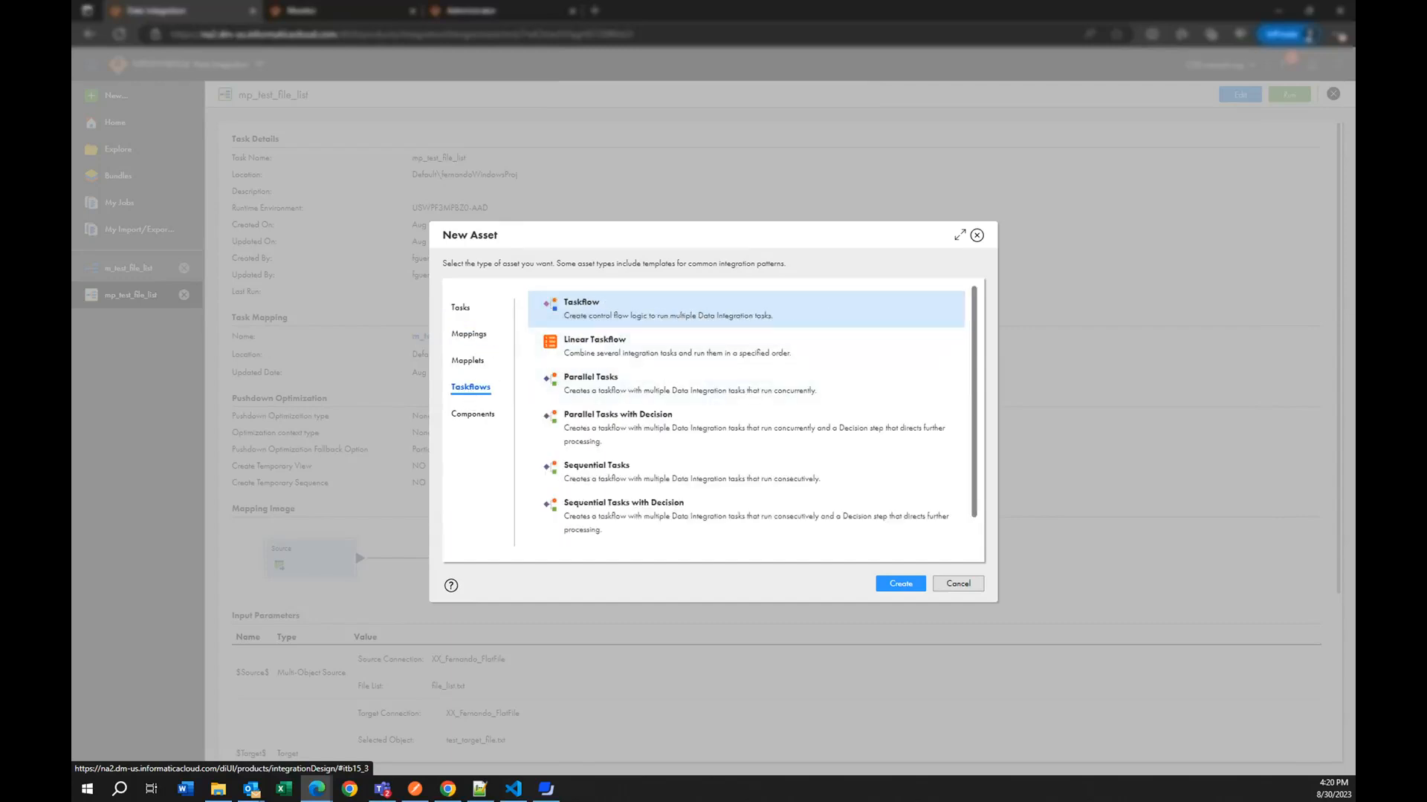
{"action": "left_click", "coordinate": [899, 583]}
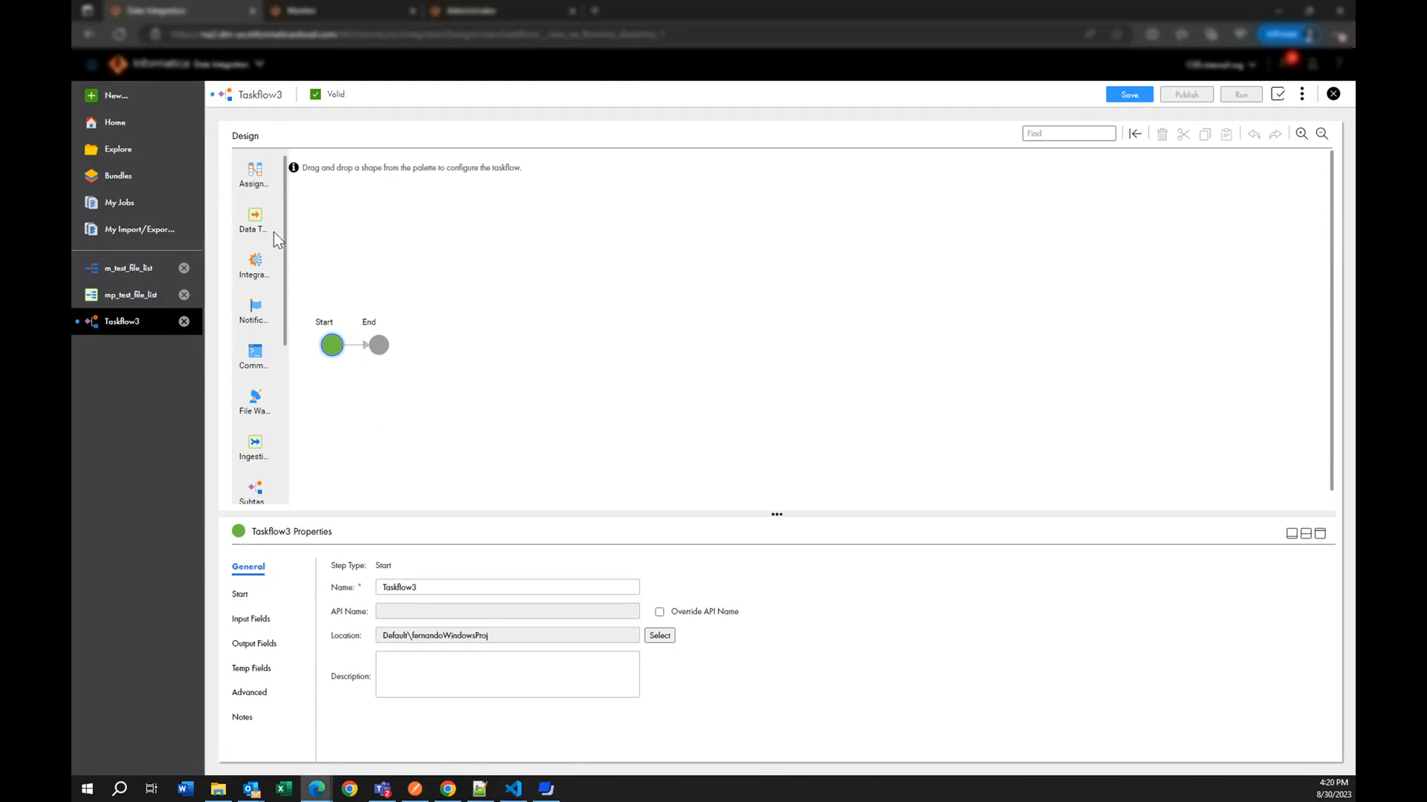
Step: Add a Data Task step between Start and End of the taskflow and assign the mp_test_file_list mapping task to it
{"action": "left_click_drag", "start_coordinate": [364, 349], "coordinate": [361, 351]}
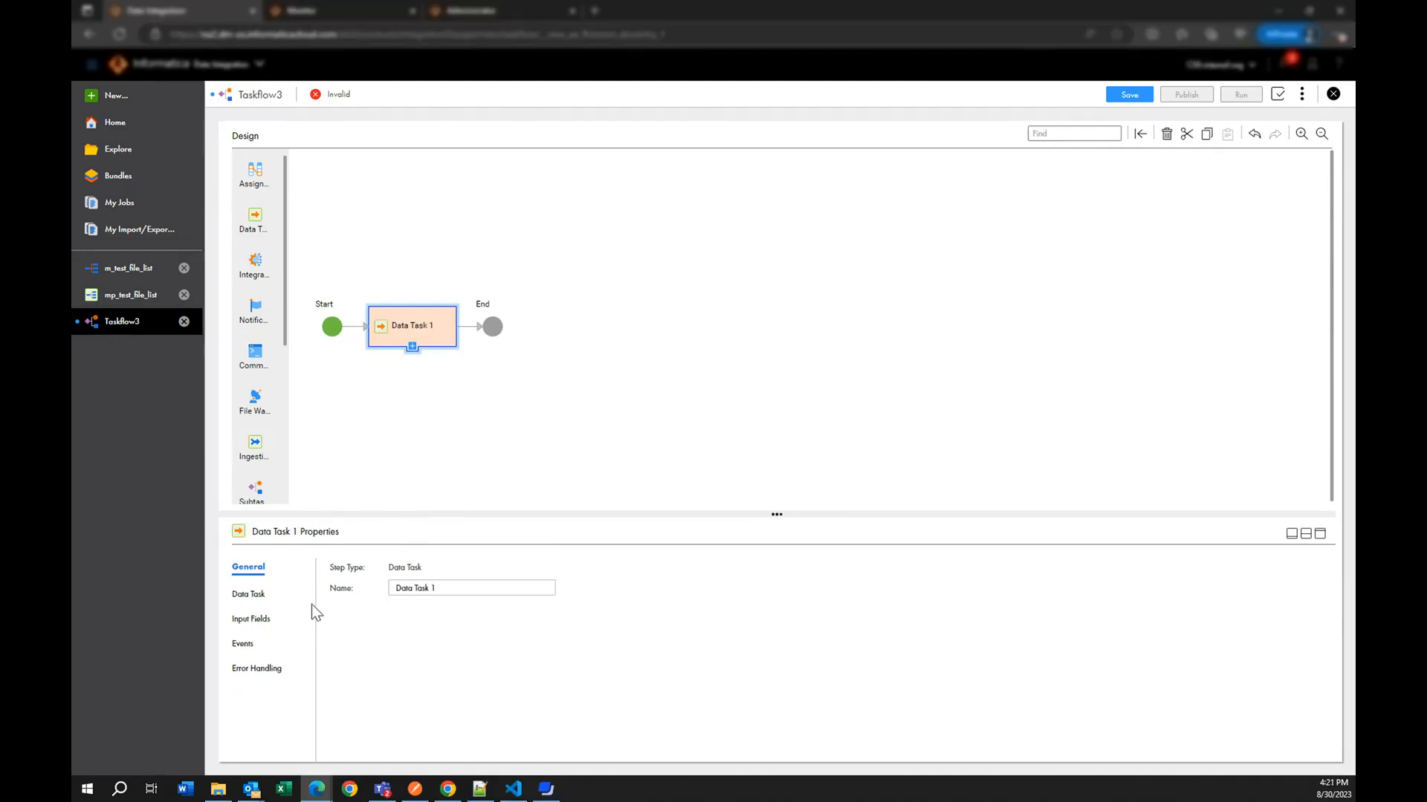
{"action": "left_click", "coordinate": [249, 594]}
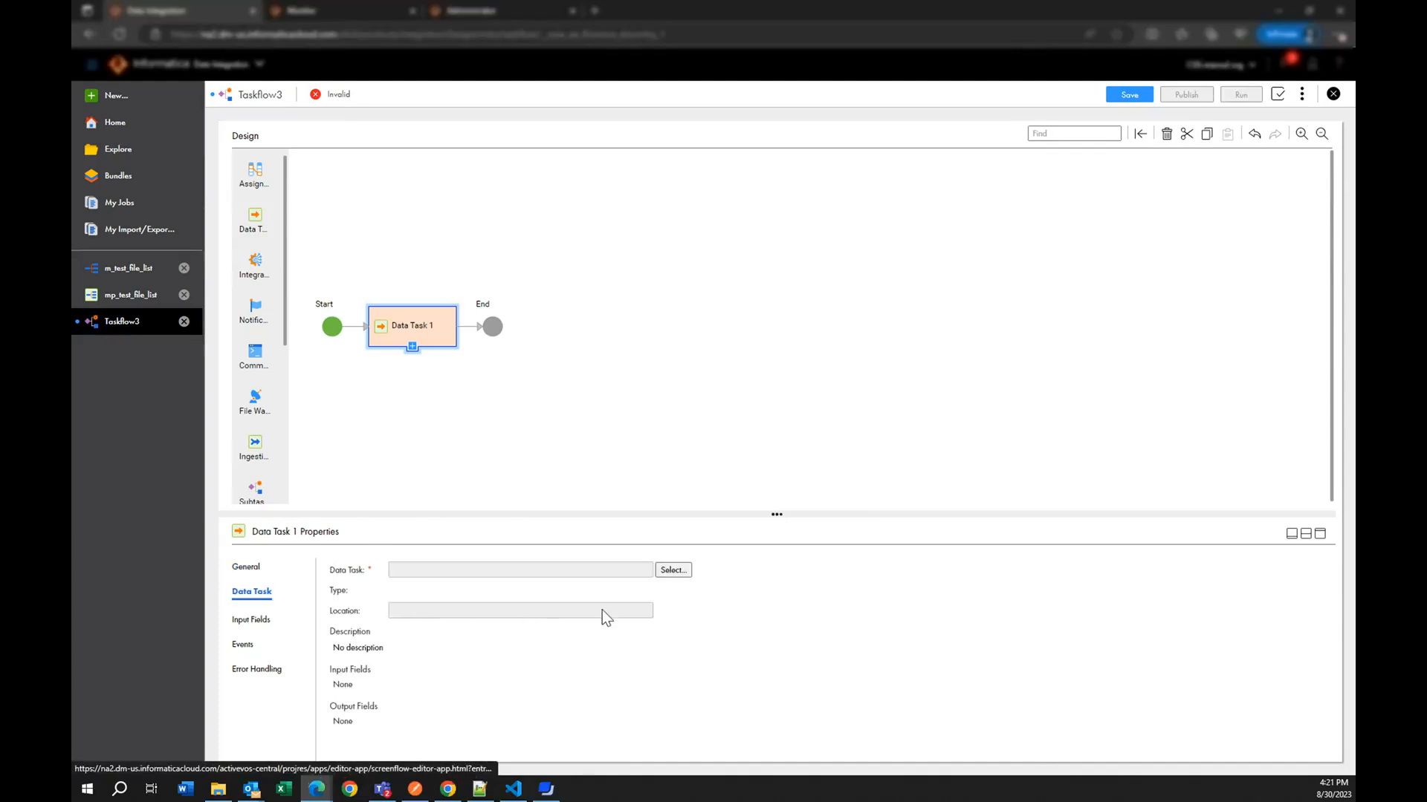
{"action": "left_click", "coordinate": [678, 576]}
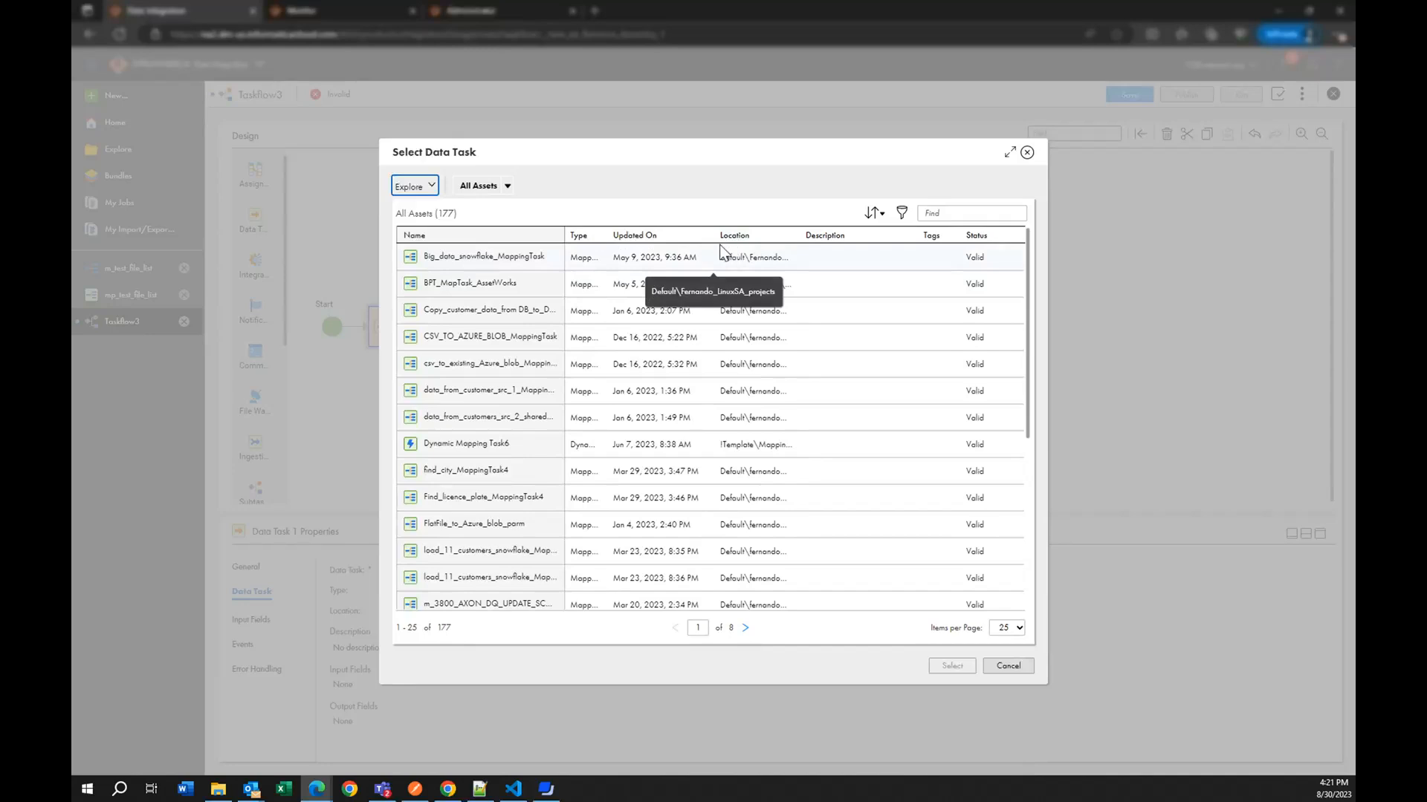
{"action": "left_click", "coordinate": [635, 235]}
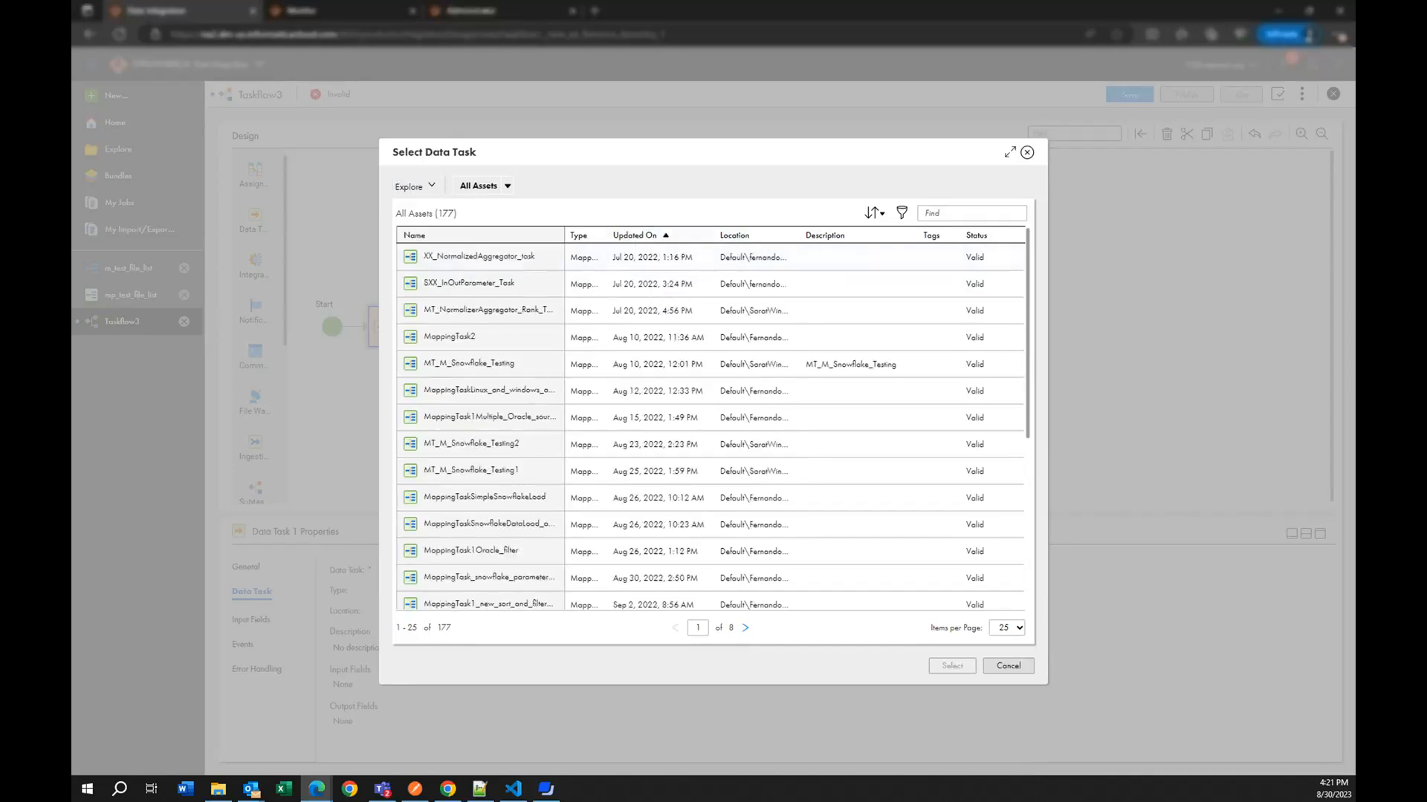
{"action": "left_click", "coordinate": [635, 235]}
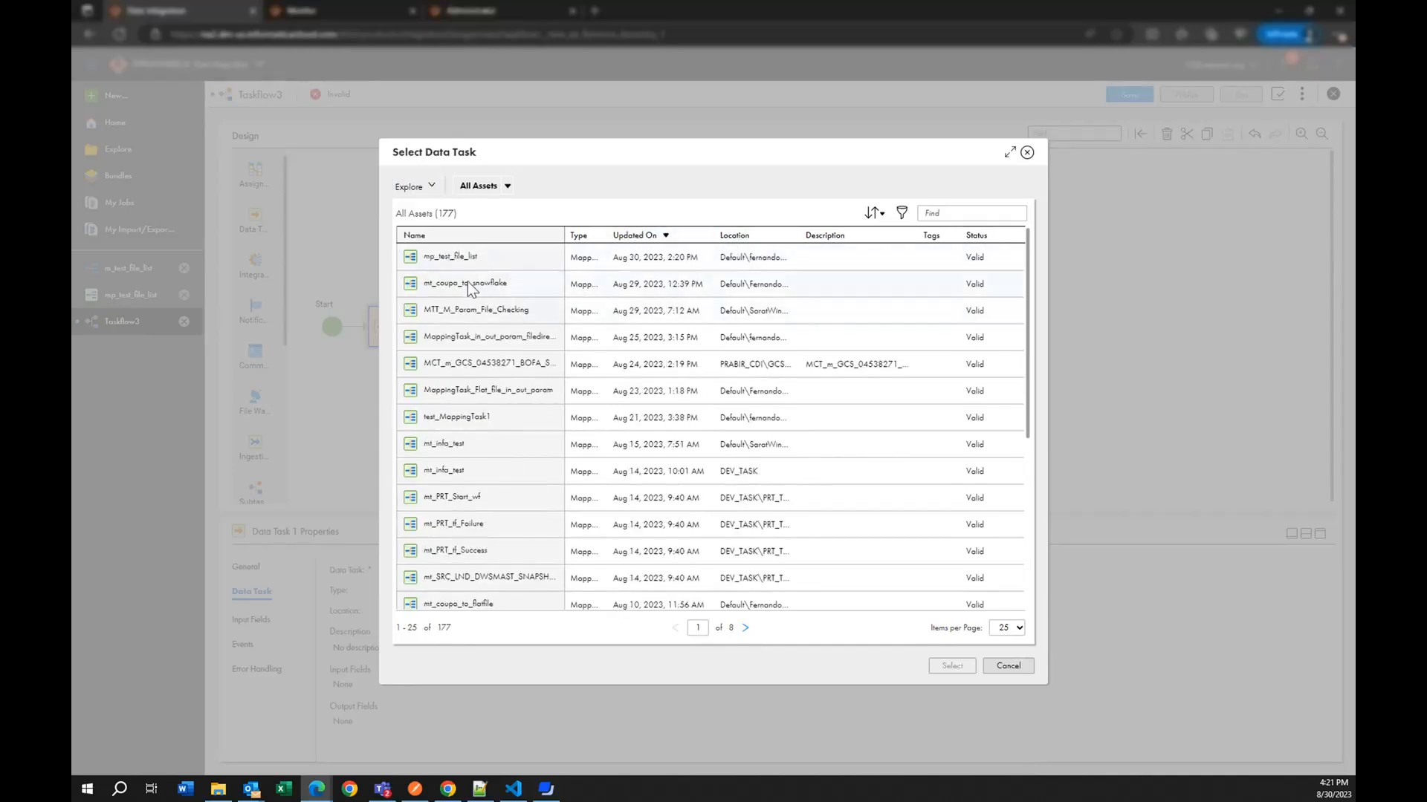
{"action": "left_click", "coordinate": [465, 257]}
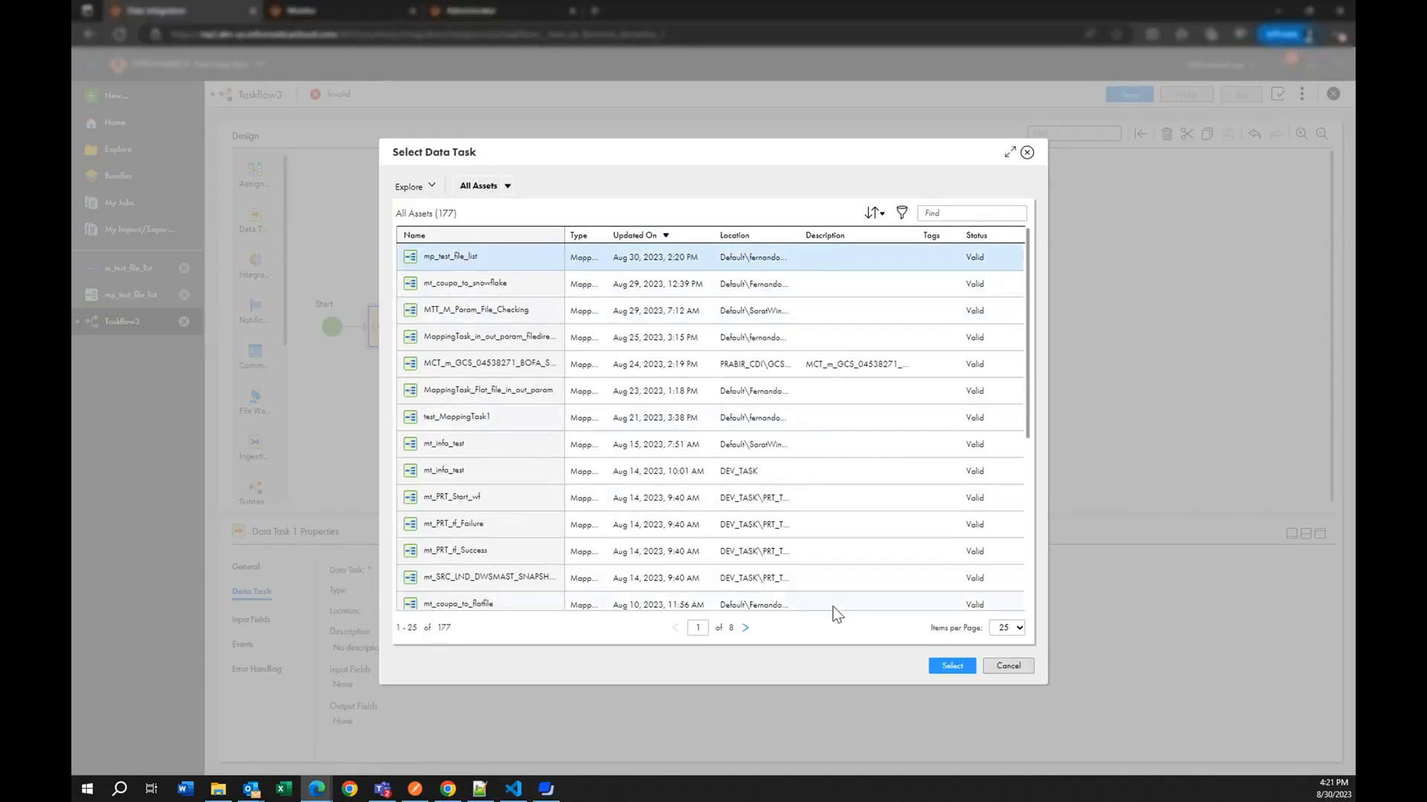
{"action": "left_click", "coordinate": [945, 666]}
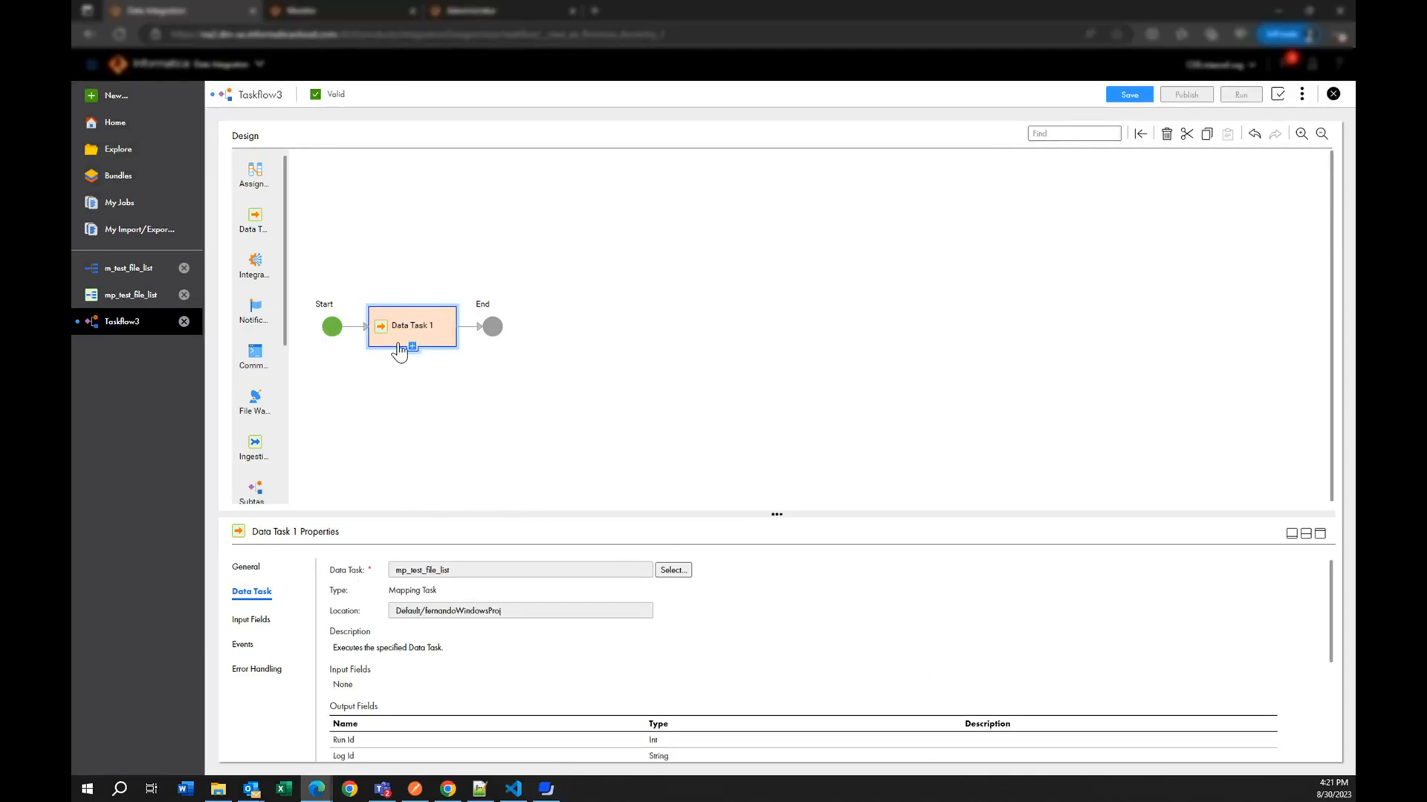
Step: Examine the source input parameters and task properties parameters that can be added as input fields of the data task
{"action": "left_click", "coordinate": [255, 619]}
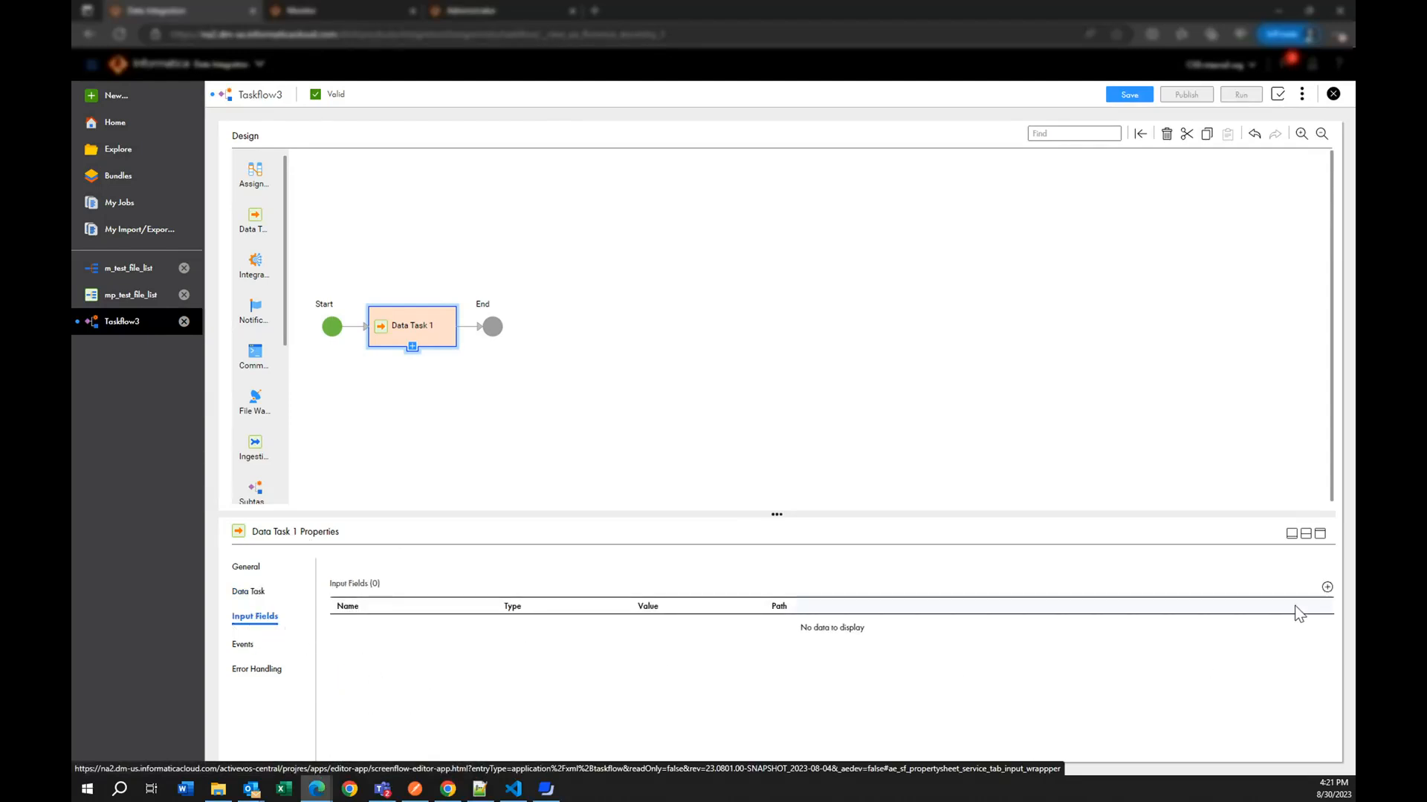
{"action": "left_click", "coordinate": [1328, 588]}
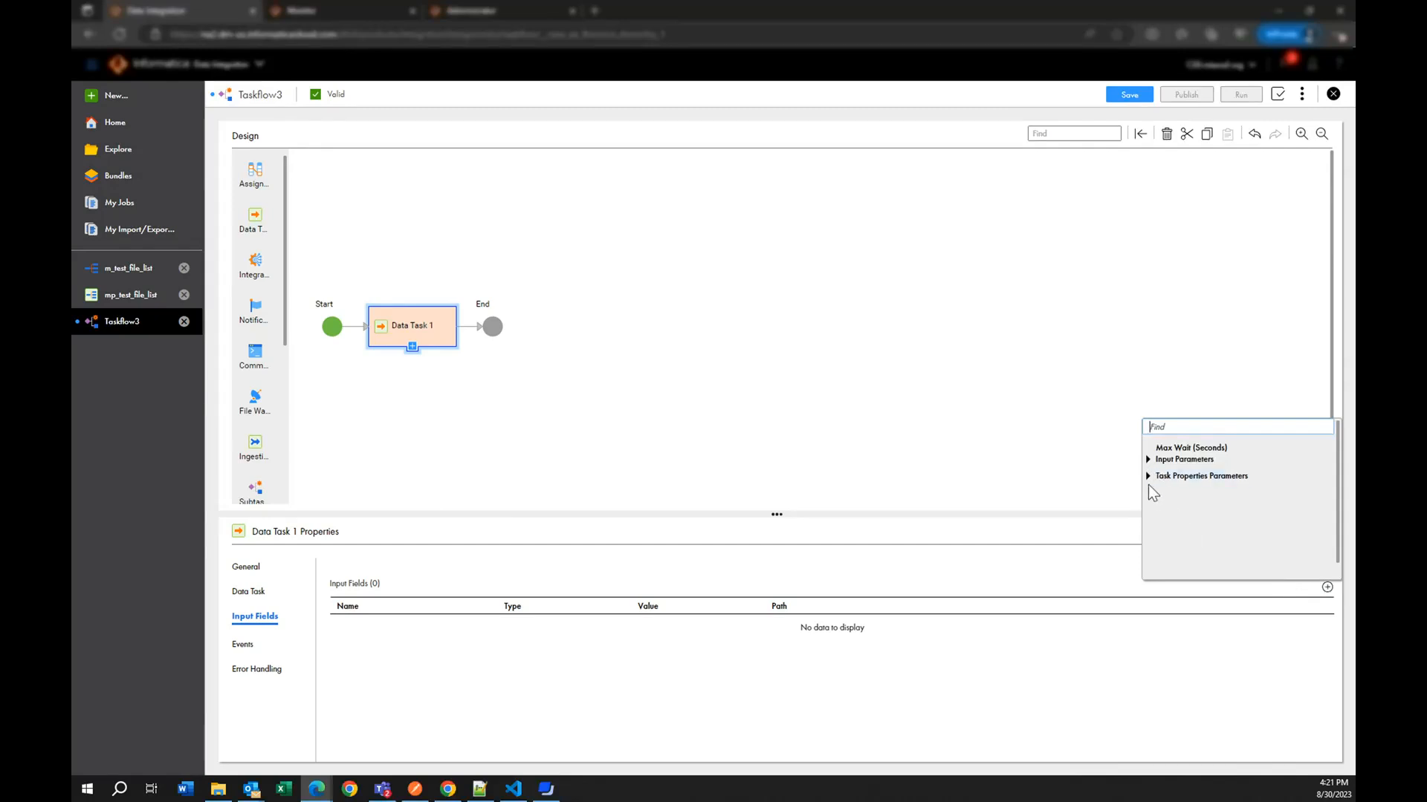
{"action": "left_click", "coordinate": [1148, 460]}
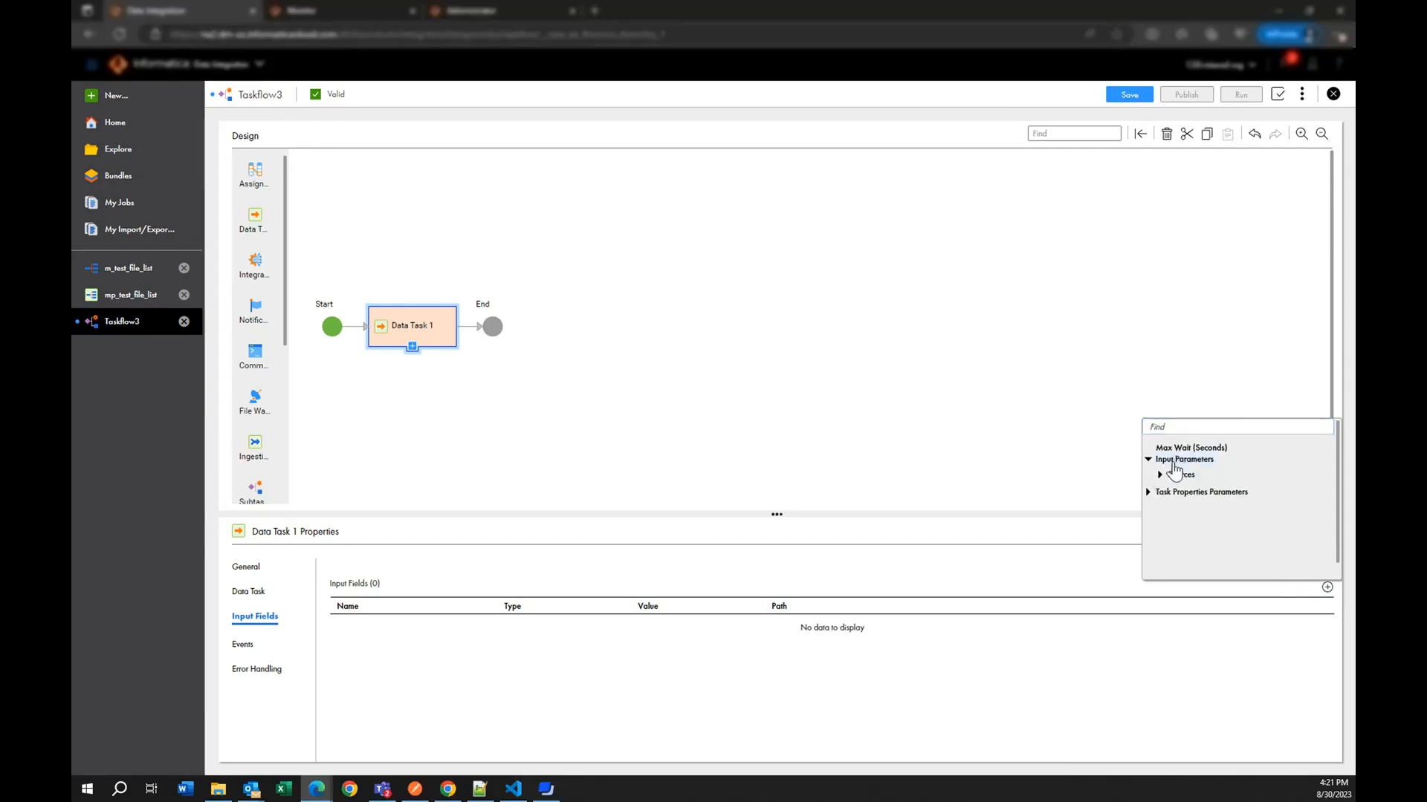
{"action": "left_click", "coordinate": [1159, 475]}
{"action": "left_click", "coordinate": [1172, 490]}
{"action": "scroll", "coordinate": [1168, 538], "scroll_direction": "down", "scroll_amount": 1}
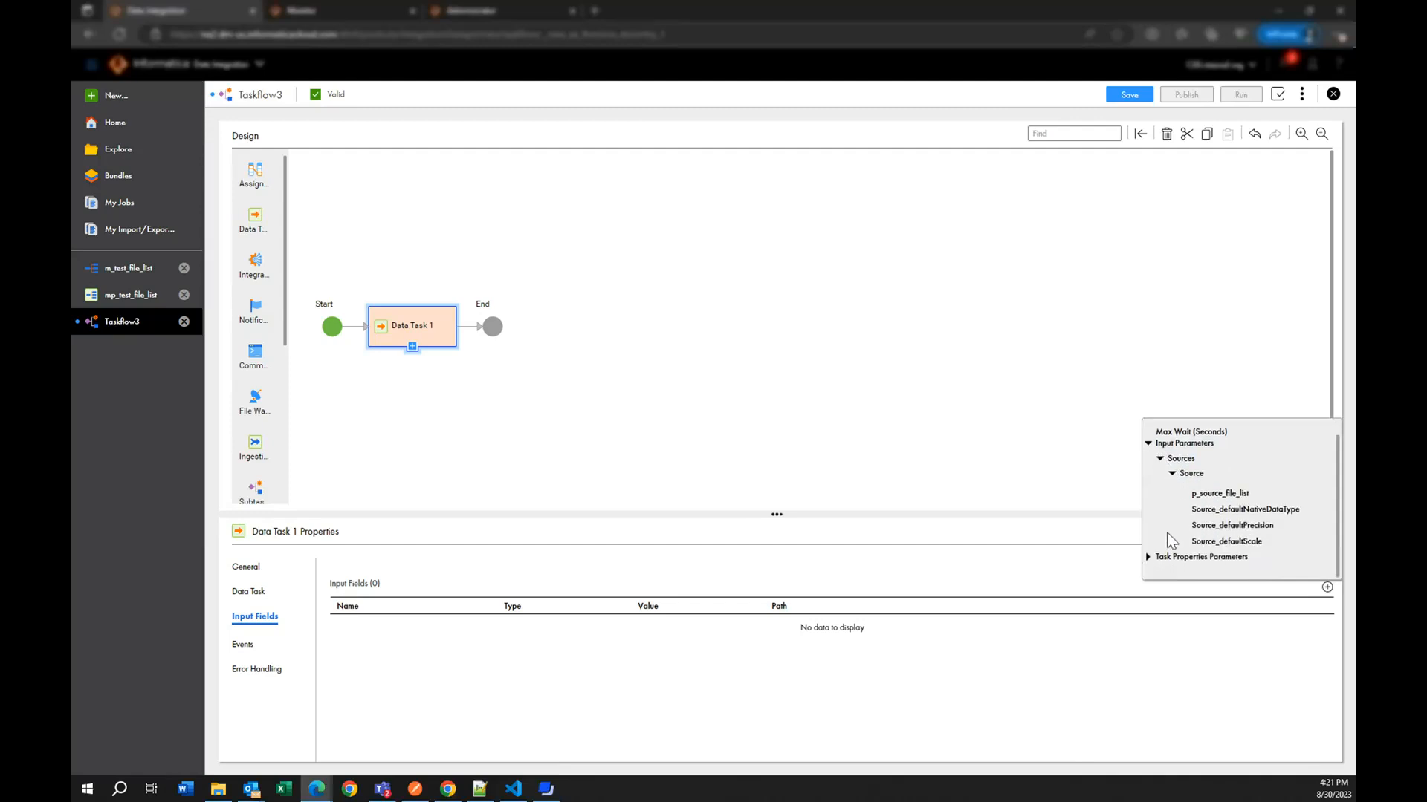
{"action": "left_click", "coordinate": [1148, 557]}
{"action": "scroll", "coordinate": [1173, 515], "scroll_direction": "down", "scroll_amount": 1}
{"action": "left_click", "coordinate": [1161, 439]}
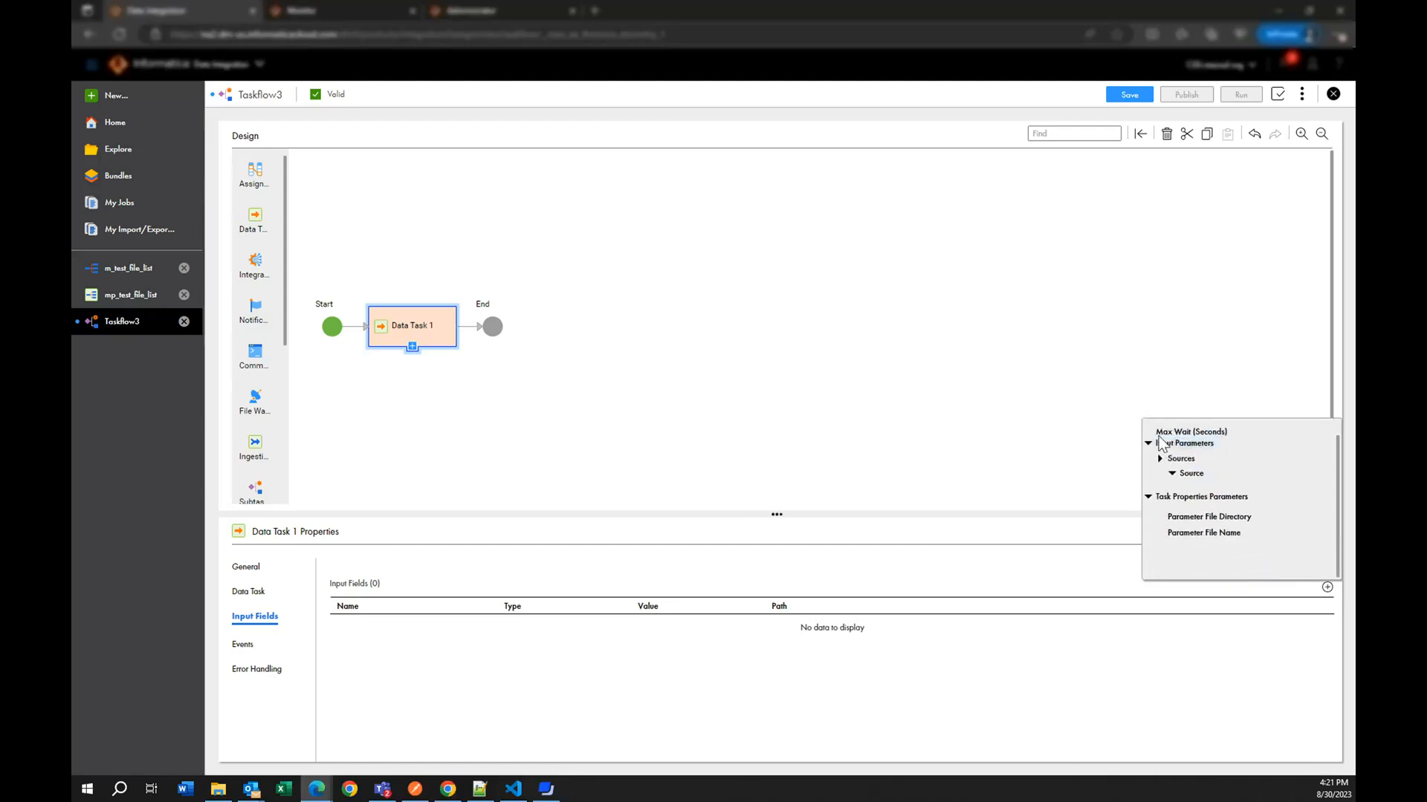
{"action": "left_click", "coordinate": [1148, 443]}
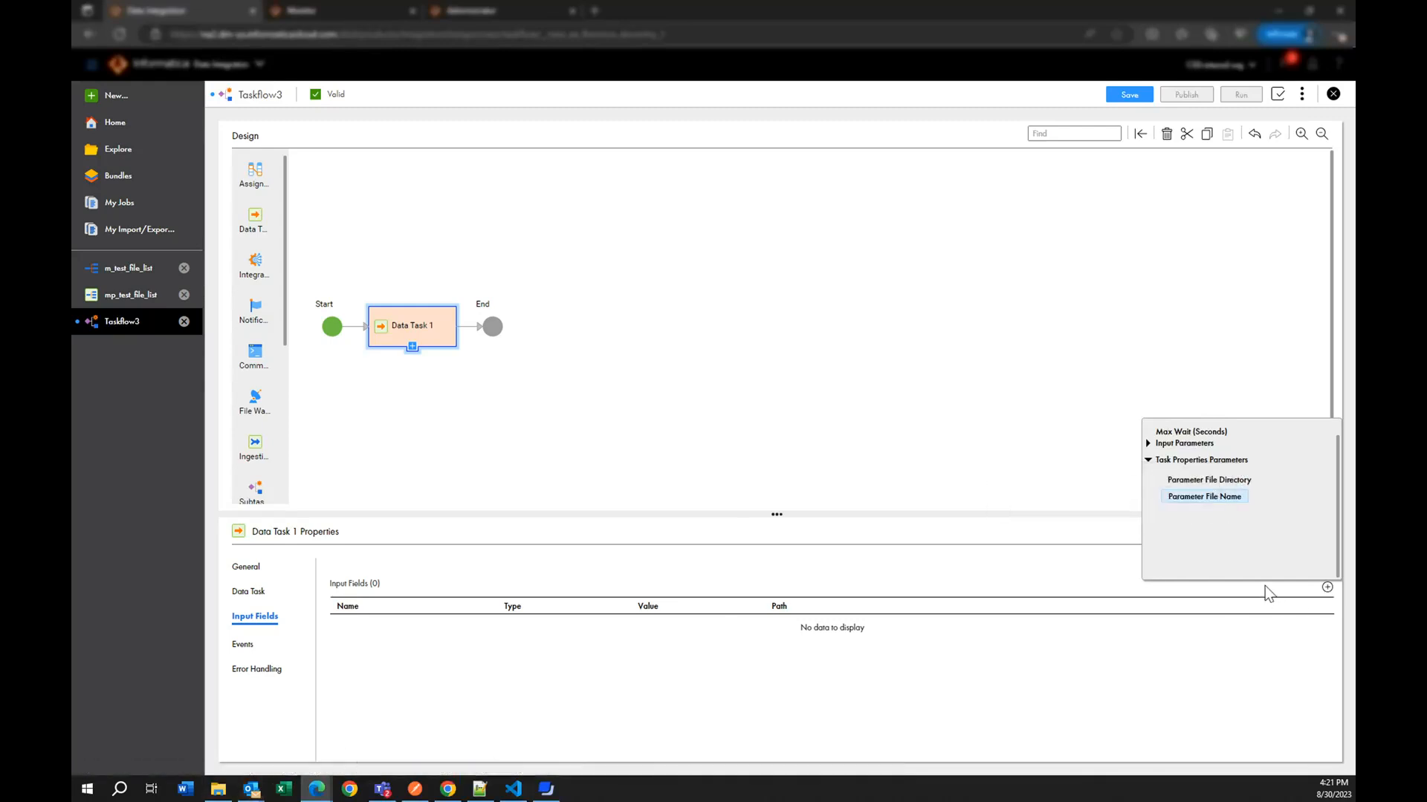
Step: Examine the userparameters file in the 30082023 subfolder, and return to the taskflow
{"action": "left_click", "coordinate": [221, 791]}
{"action": "double_click", "coordinate": [719, 363]}
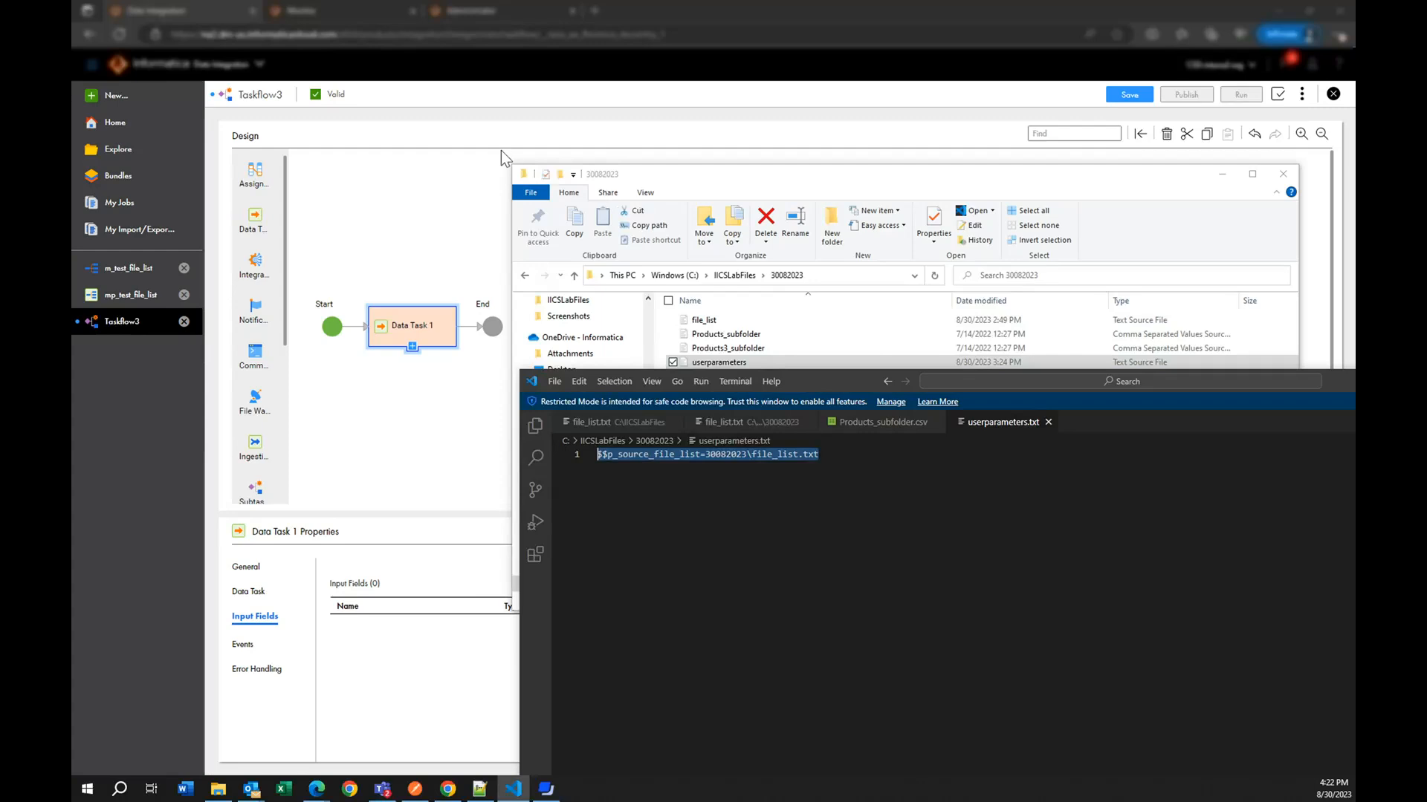
{"action": "left_click", "coordinate": [434, 197]}
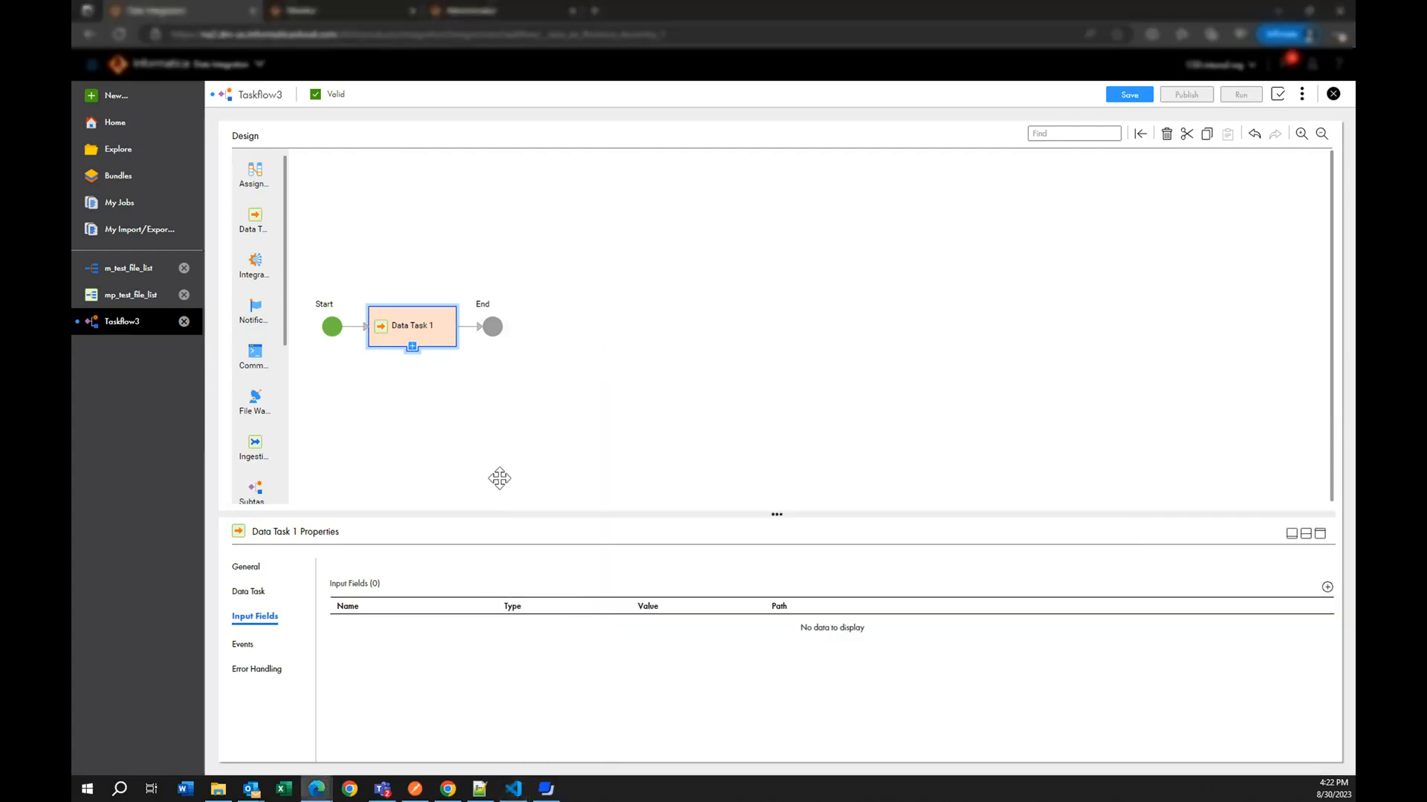
Step: Add Parameter File Directory and Parameter File Name as input fields of Data Task 1
{"action": "left_click", "coordinate": [1327, 586]}
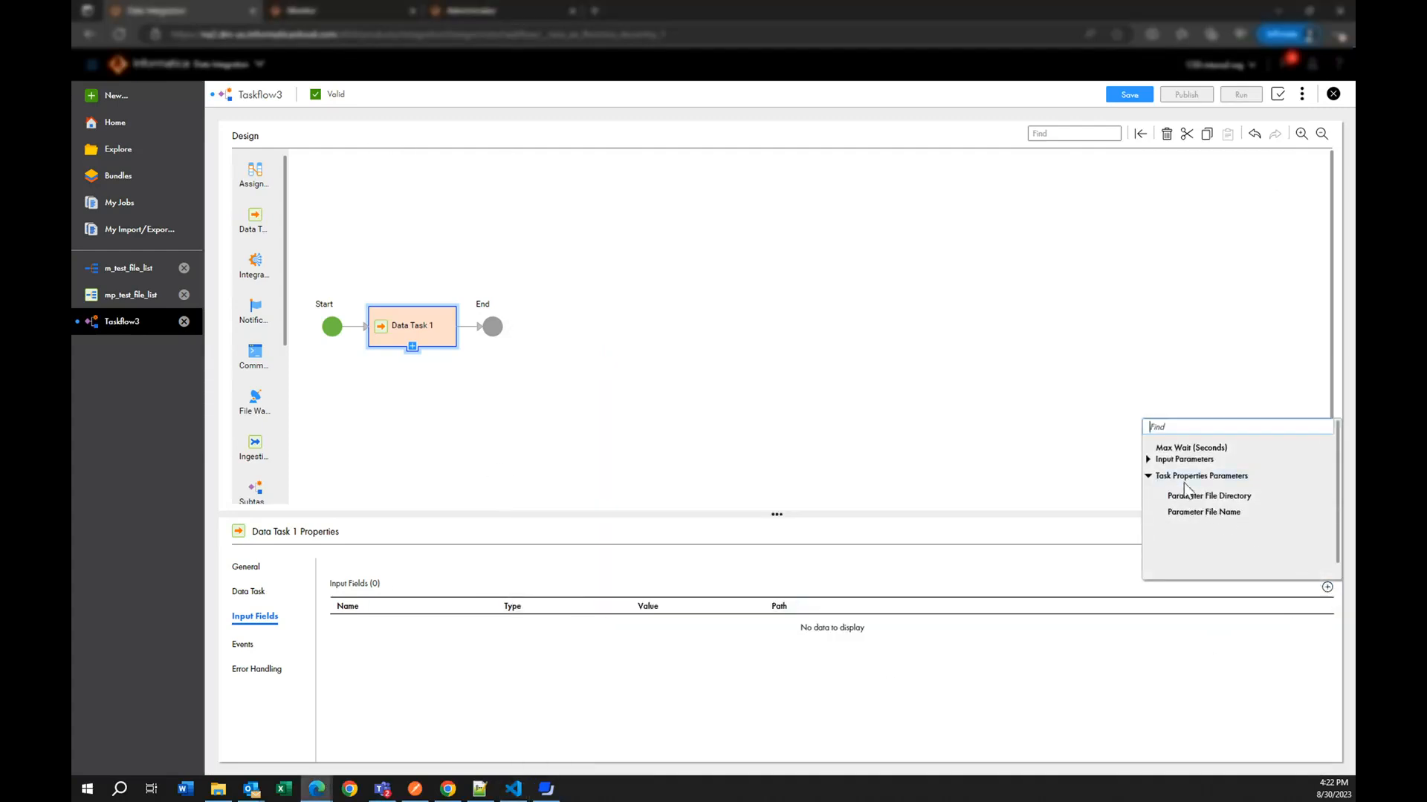
{"action": "left_click", "coordinate": [1236, 497]}
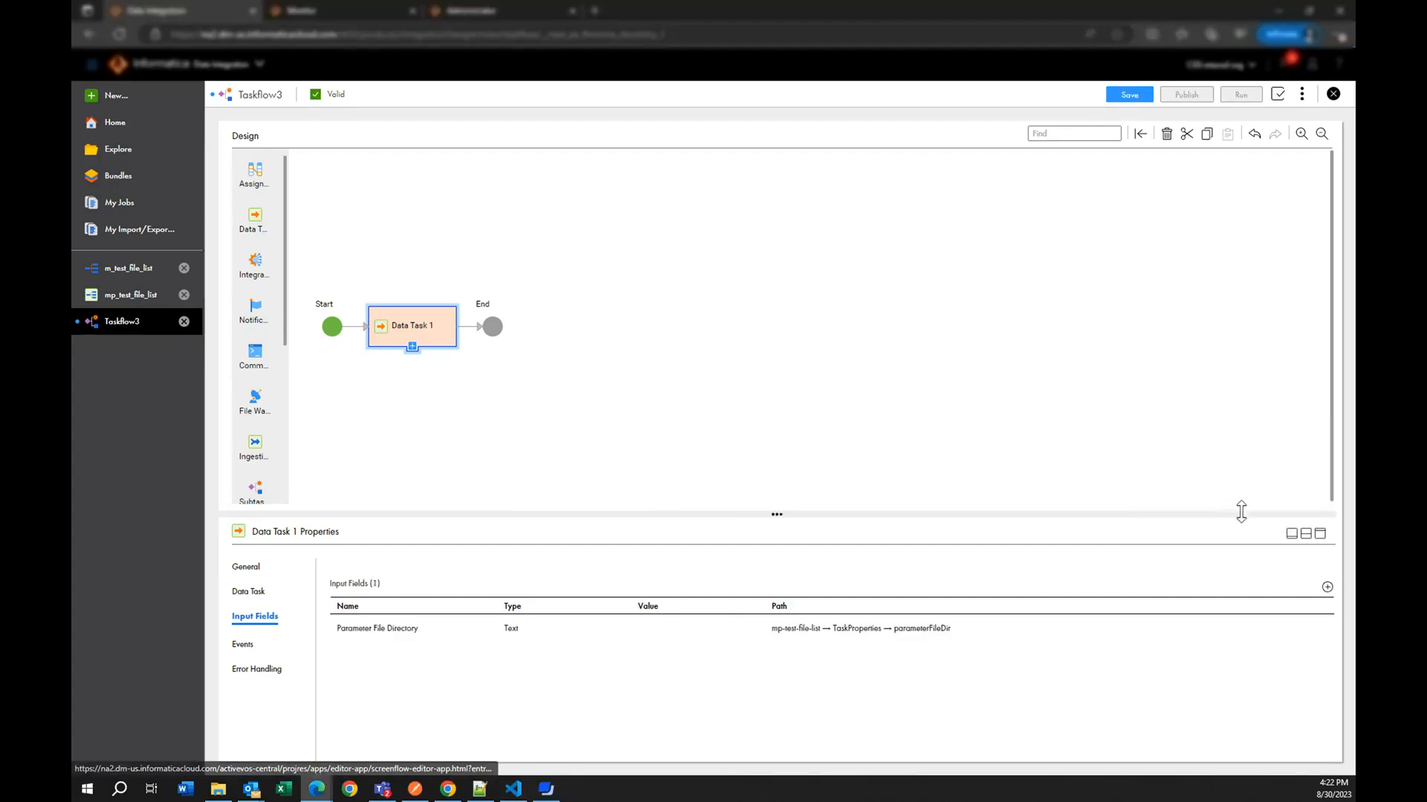
{"action": "left_click", "coordinate": [1327, 587]}
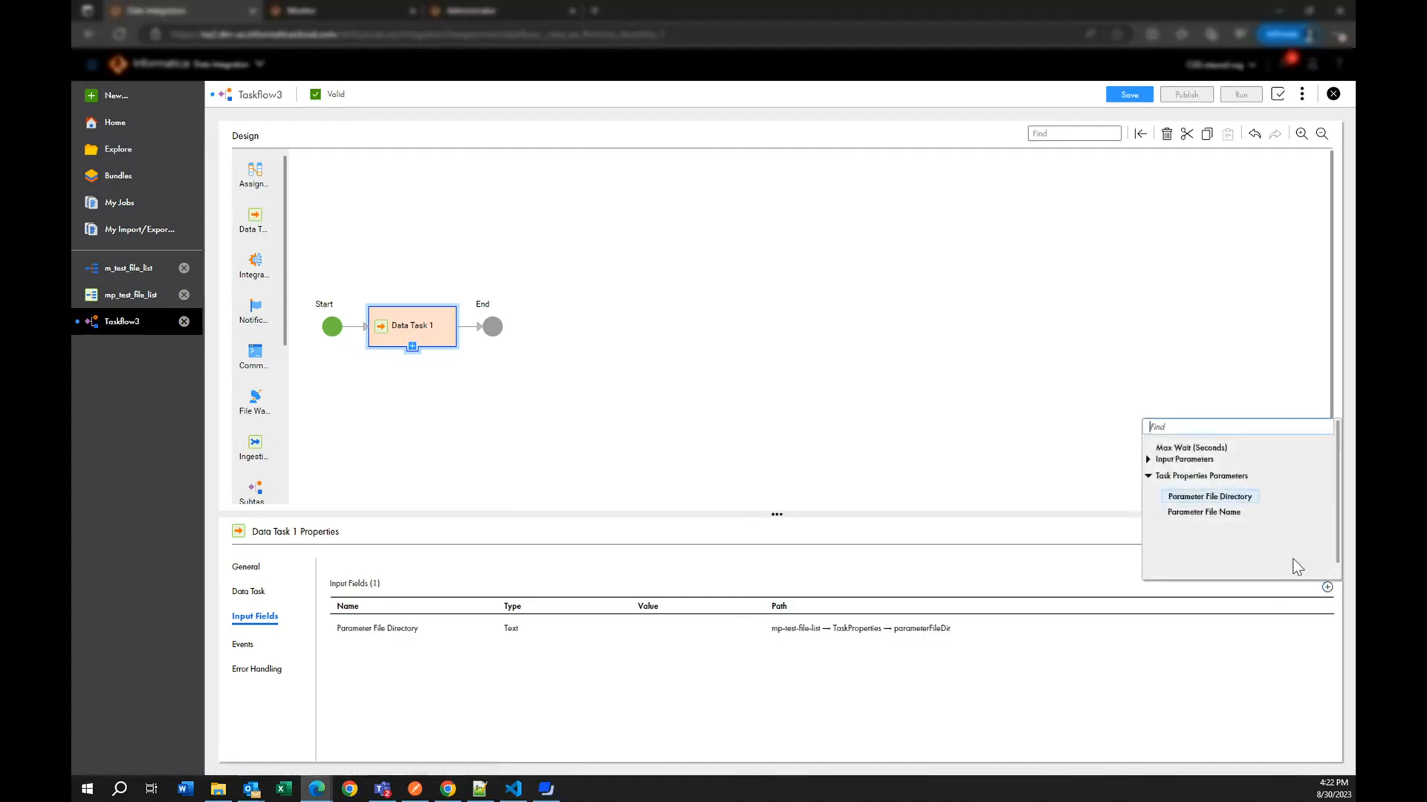
{"action": "left_click", "coordinate": [1212, 513]}
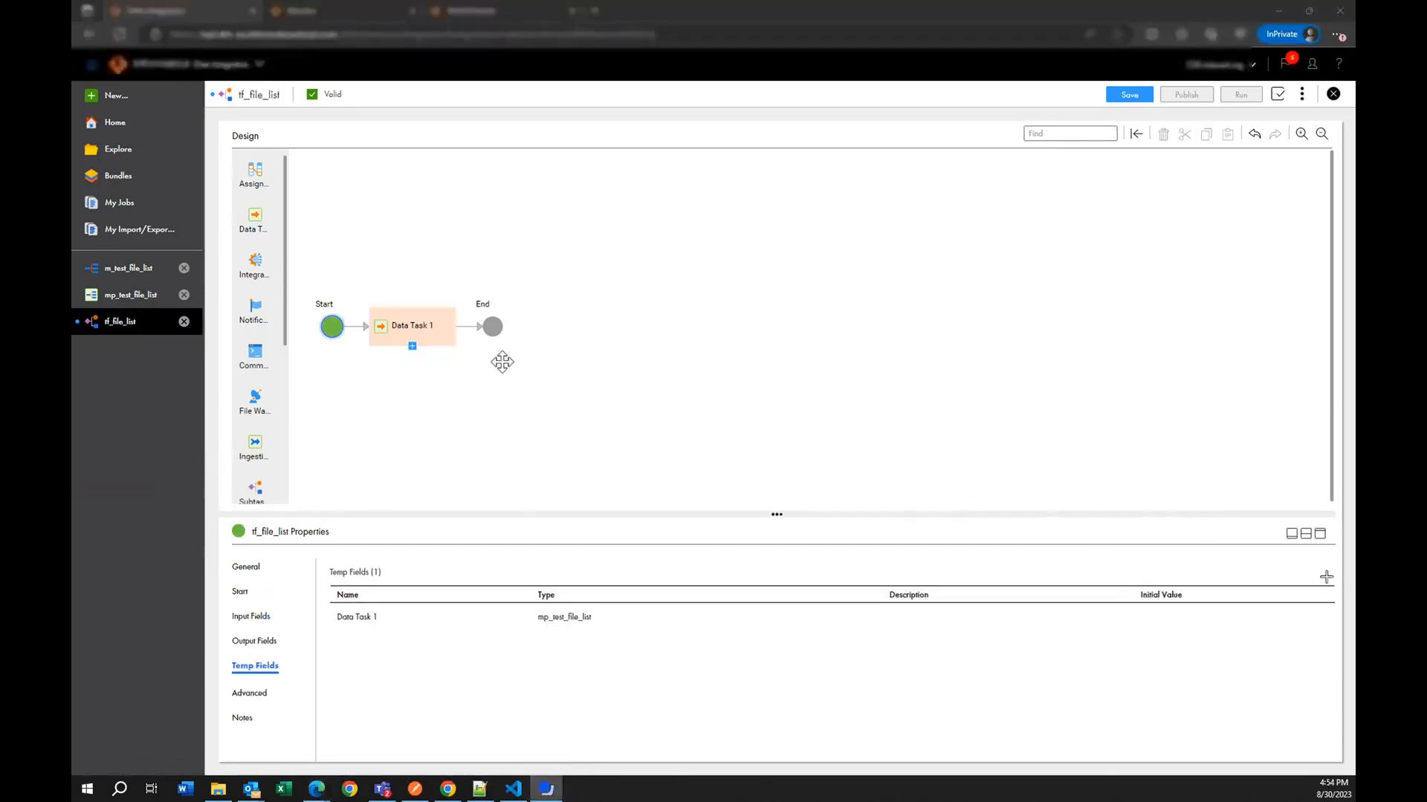
{"action": "left_click", "coordinate": [438, 339]}
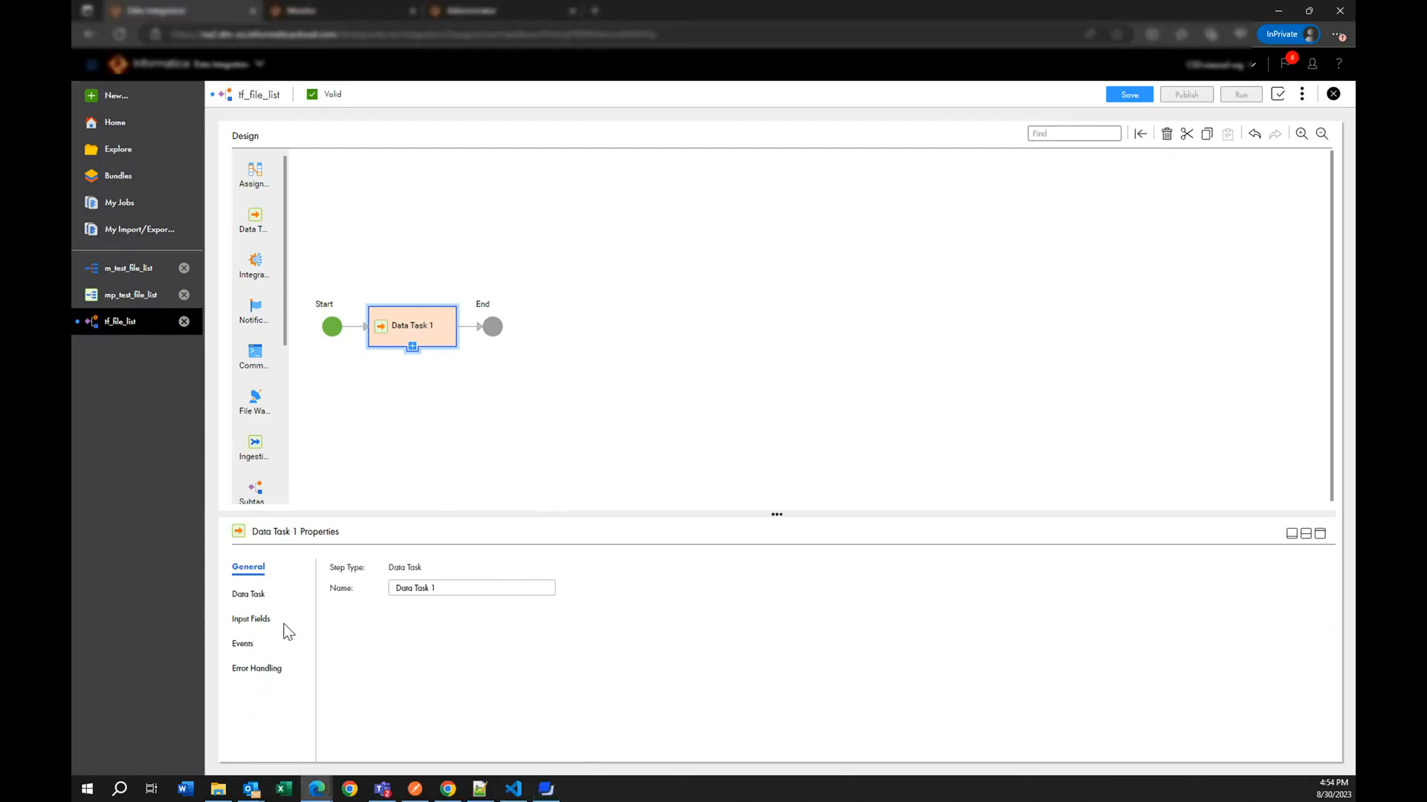
{"action": "left_click", "coordinate": [259, 623]}
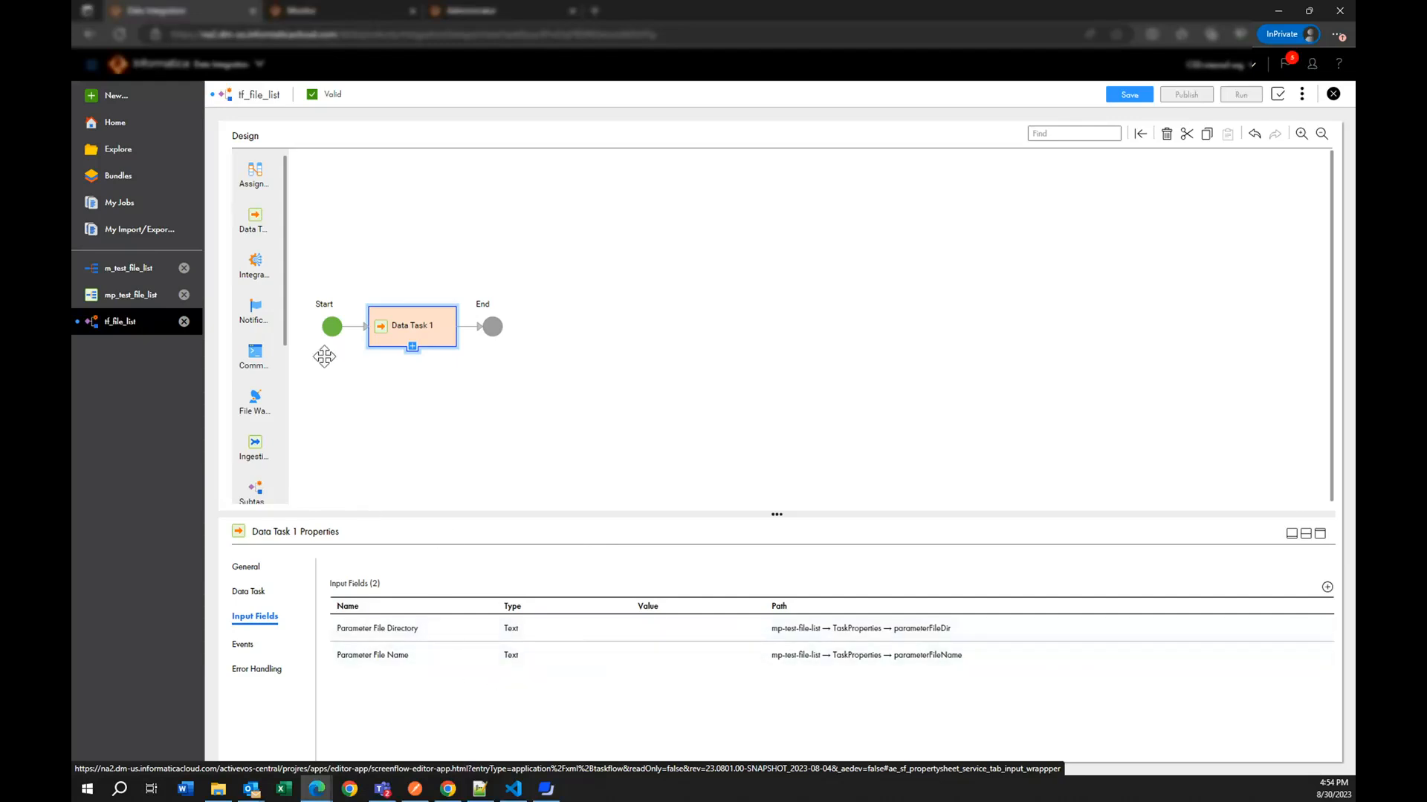
Step: Add a temp field of type Text named tf_current_date to the taskflow's start properties
{"action": "left_click", "coordinate": [354, 388]}
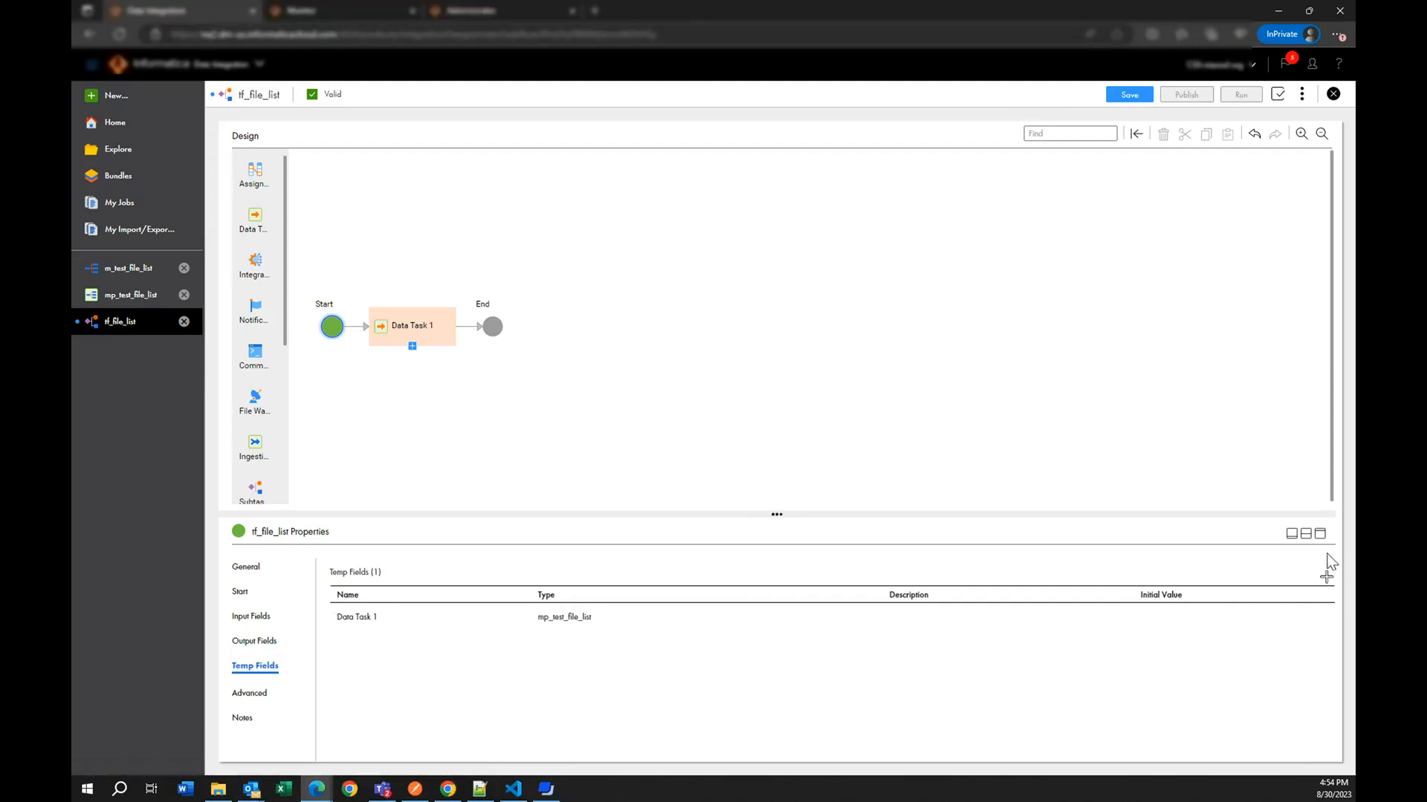
{"action": "left_click", "coordinate": [1326, 578]}
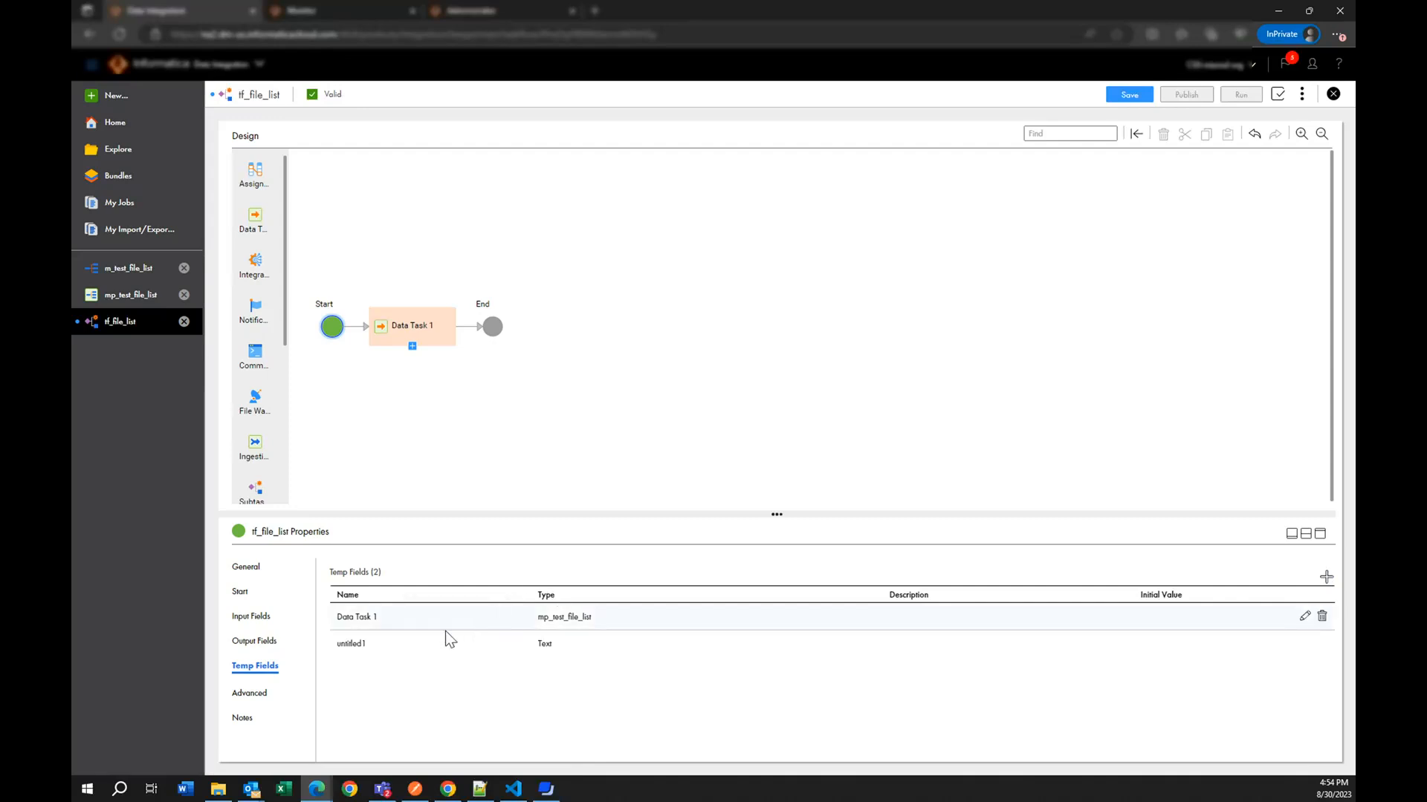
{"action": "left_click", "coordinate": [350, 645]}
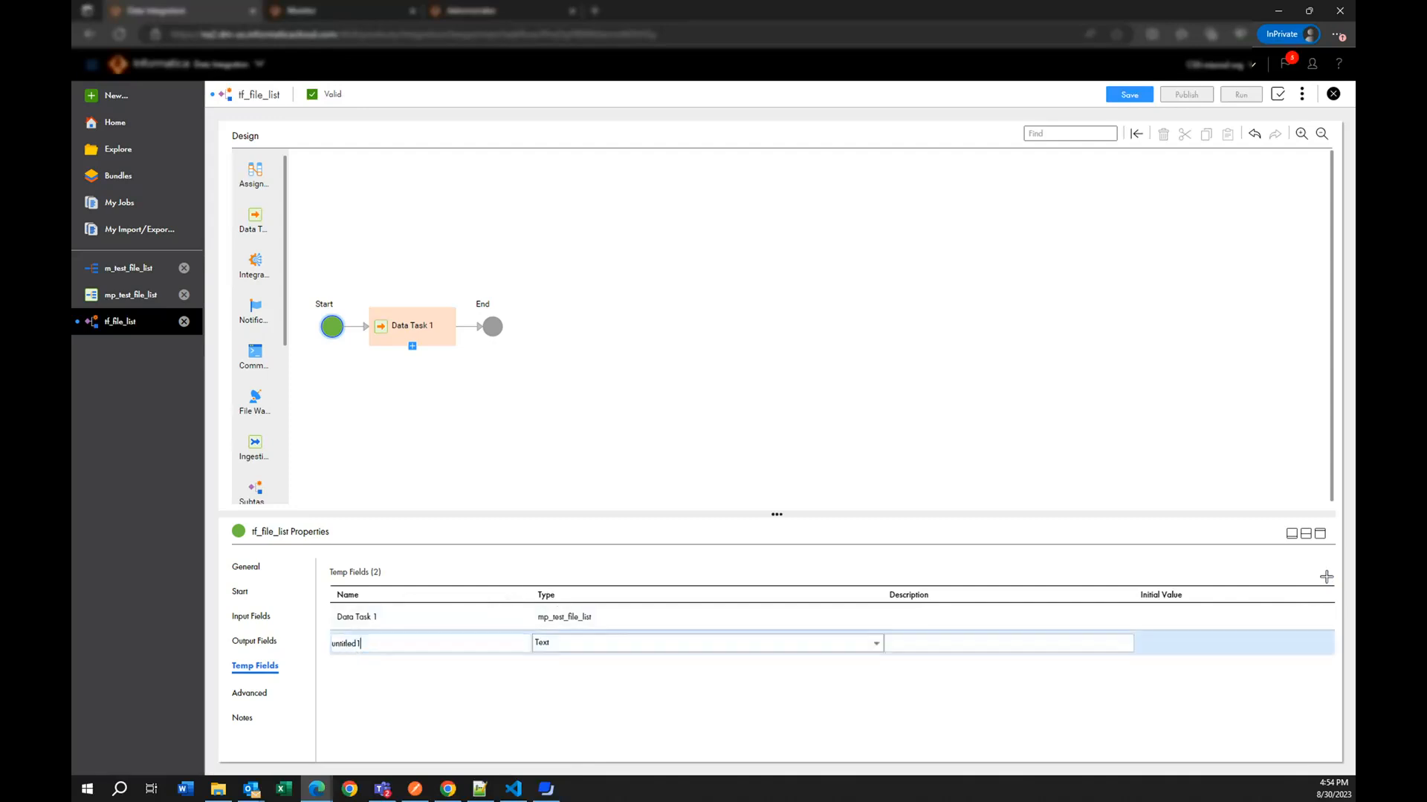
{"action": "key", "text": "BackSpace"}
{"action": "key", "text": "BackSpace"}
{"action": "key", "text": "BackSpace"}
{"action": "key", "text": "BackSpace"}
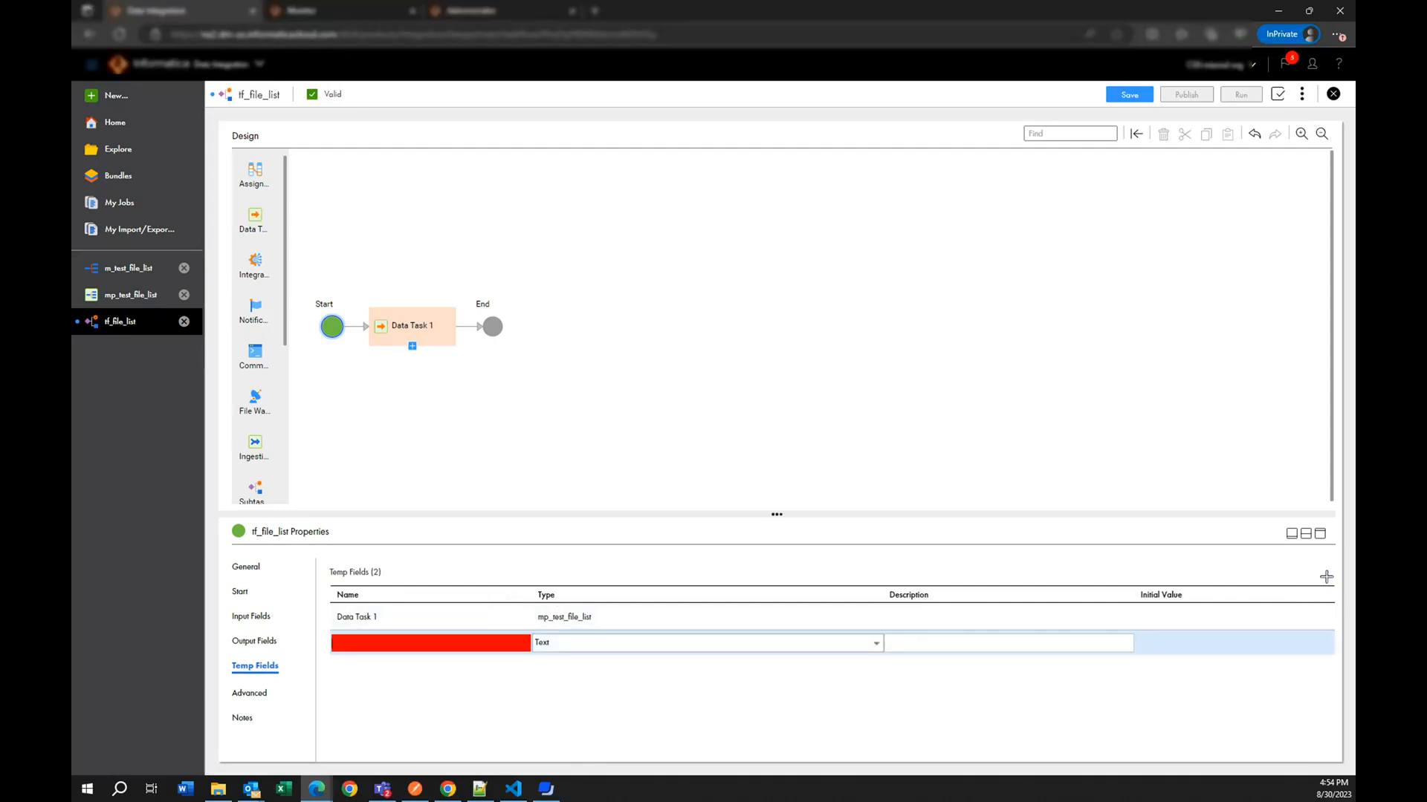
{"action": "type", "text": "tf_cur"}
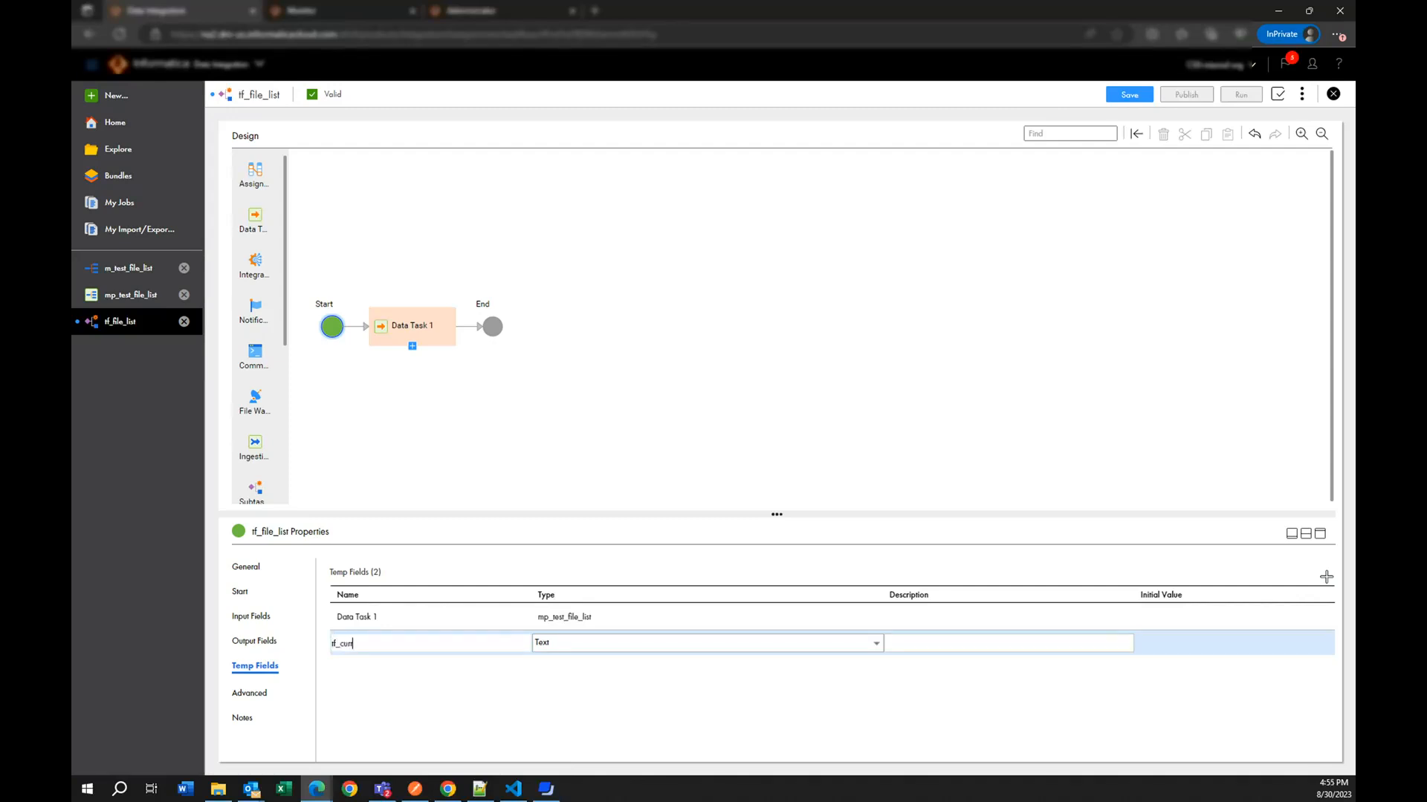
{"action": "type", "text": "rent_date"}
{"action": "left_click", "coordinate": [590, 448]}
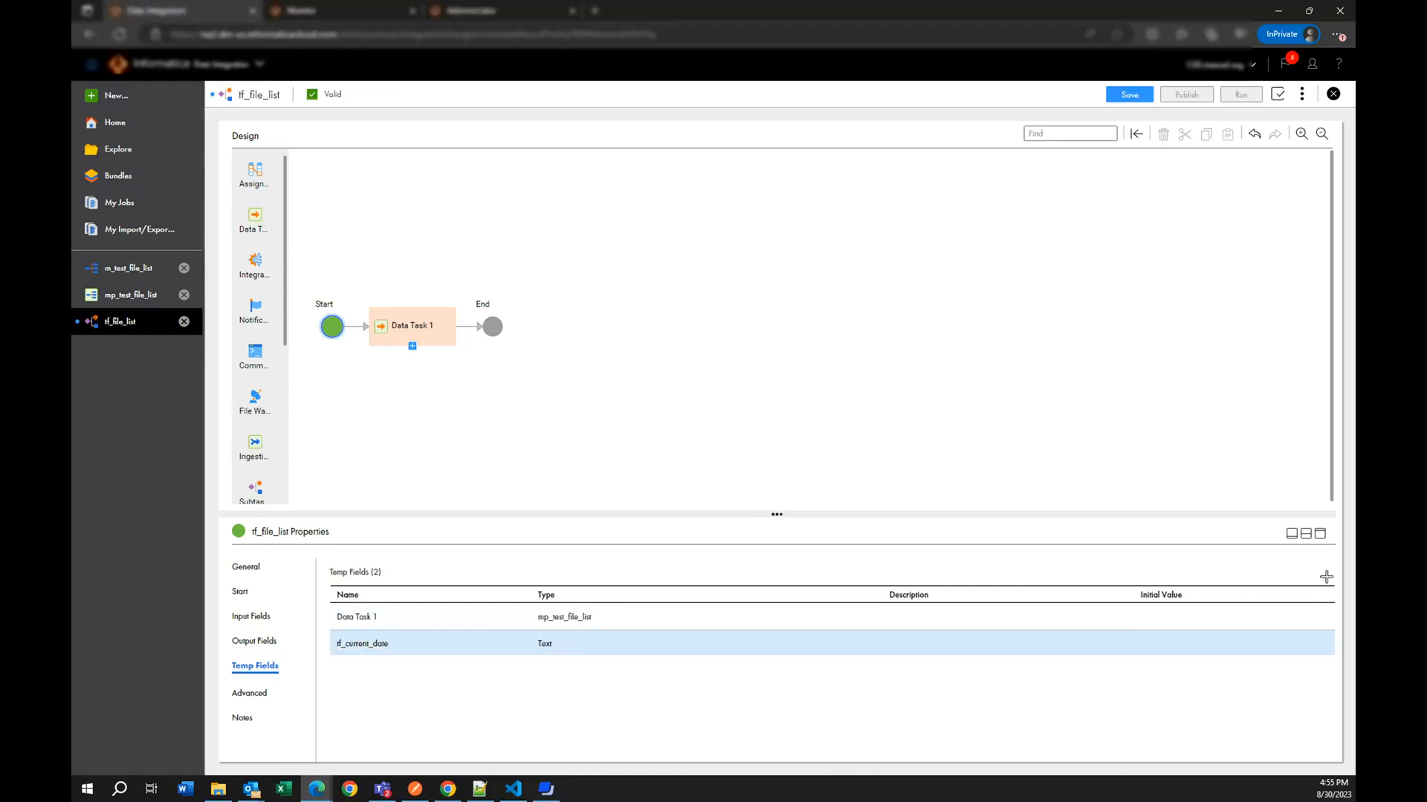
Step: Insert an Assignment step between Start and Data Task 1 and add tf_current_date as its assigned field
{"action": "key", "text": "alt+Tab"}
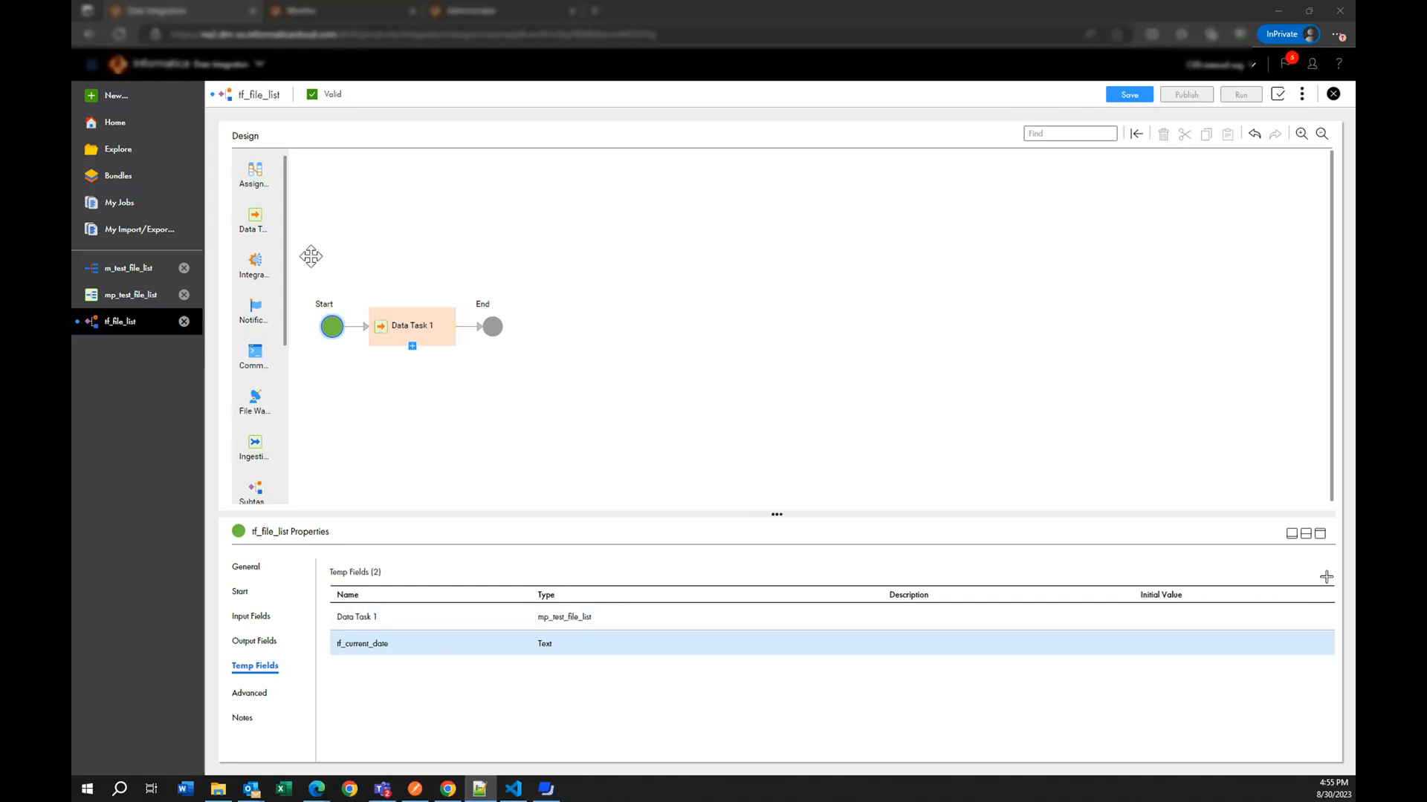
{"action": "left_click_drag", "start_coordinate": [255, 172], "coordinate": [375, 346]}
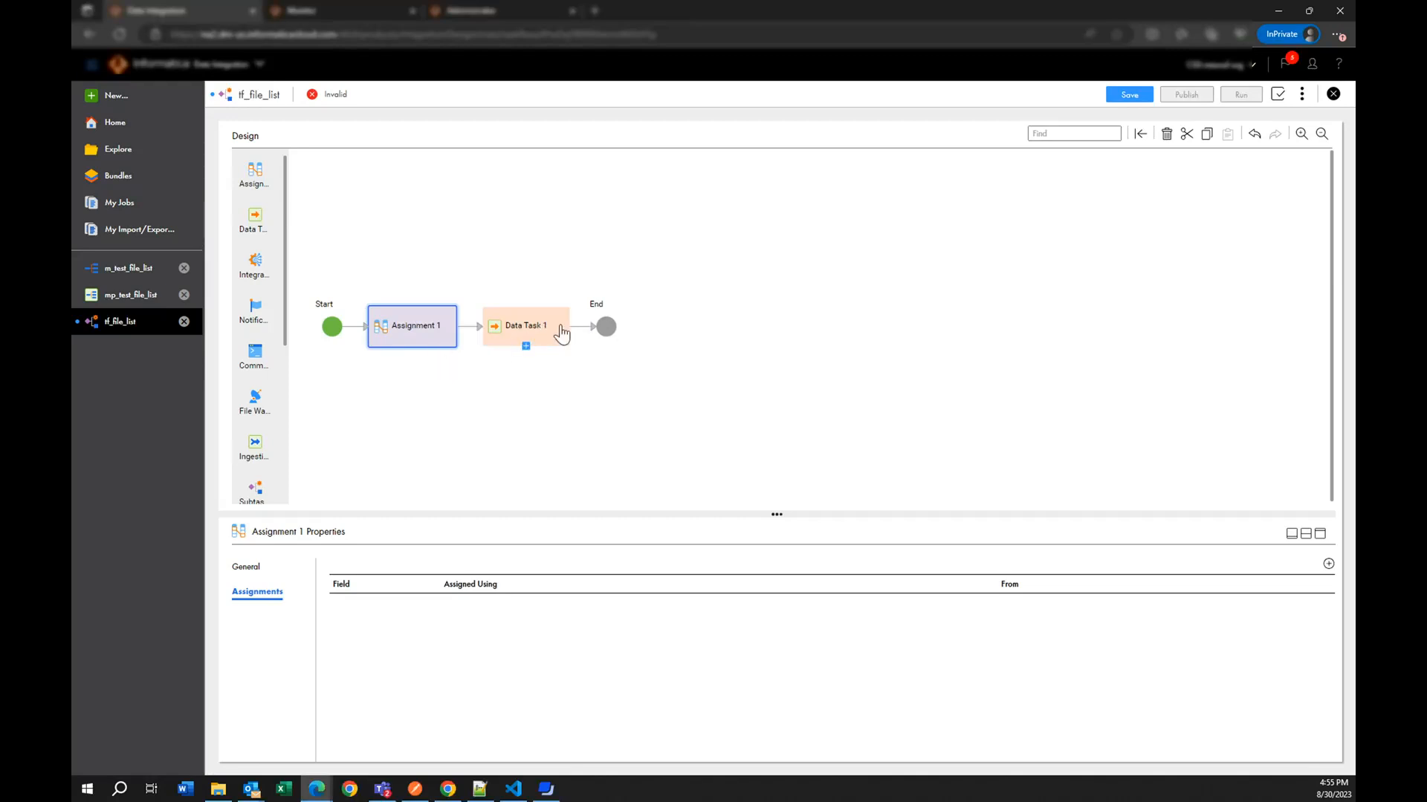
{"action": "left_click", "coordinate": [1328, 566]}
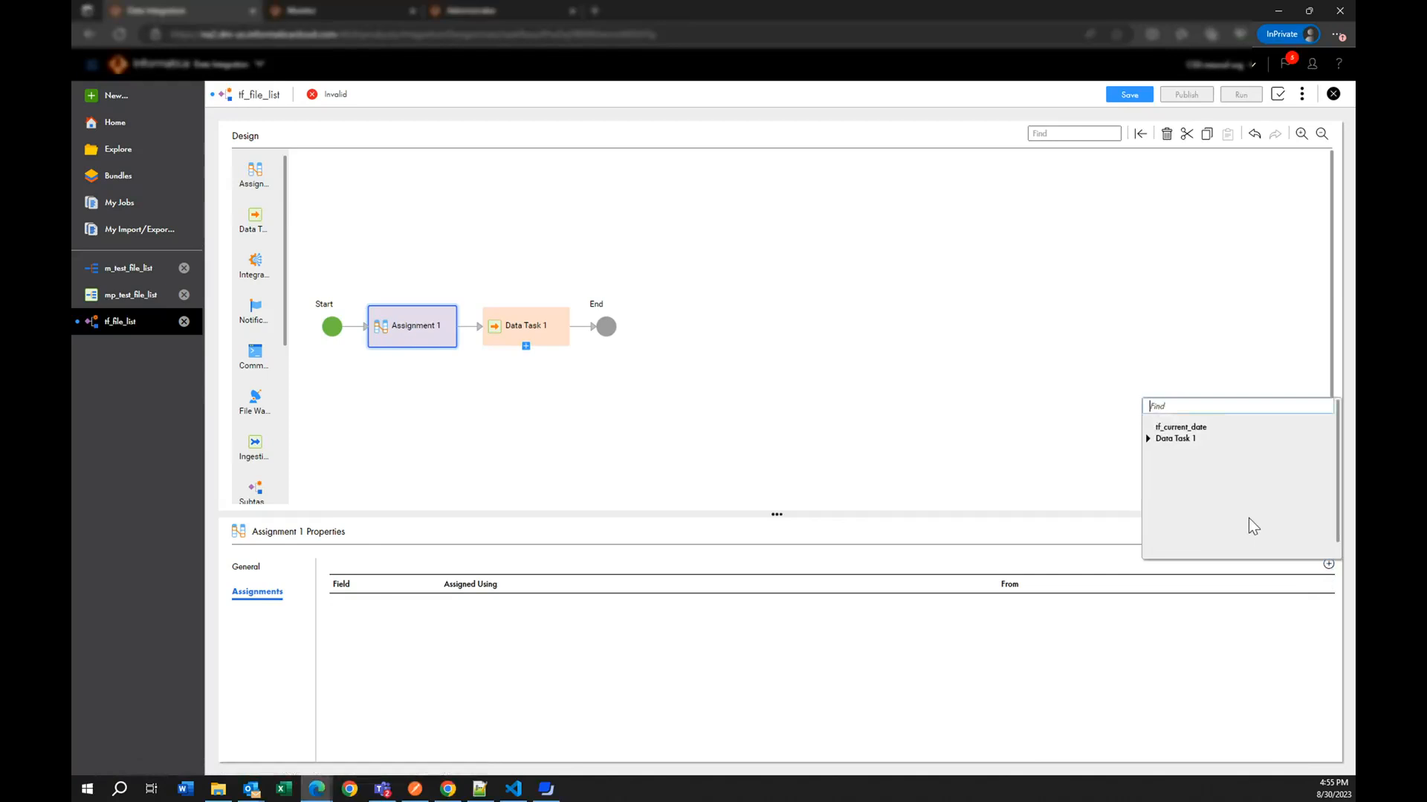
{"action": "left_click", "coordinate": [1180, 428]}
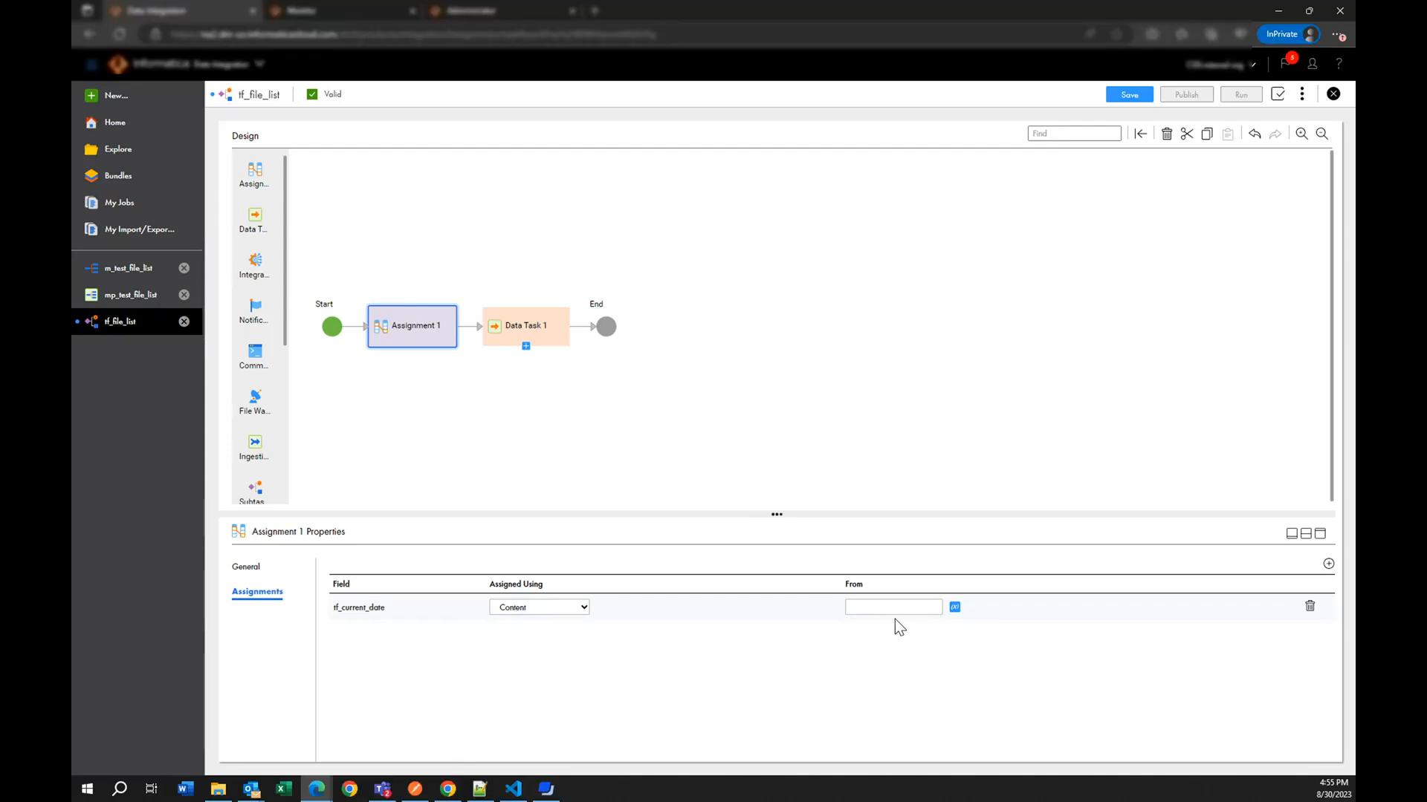
Step: Assign tf_current_date using the formula fn:substring(date:toChar(xs:dateTime(fn:current-date()), 'DDMMYYYYHHMMSS'), 0, 9) and save the taskflow
{"action": "left_click", "coordinate": [582, 607]}
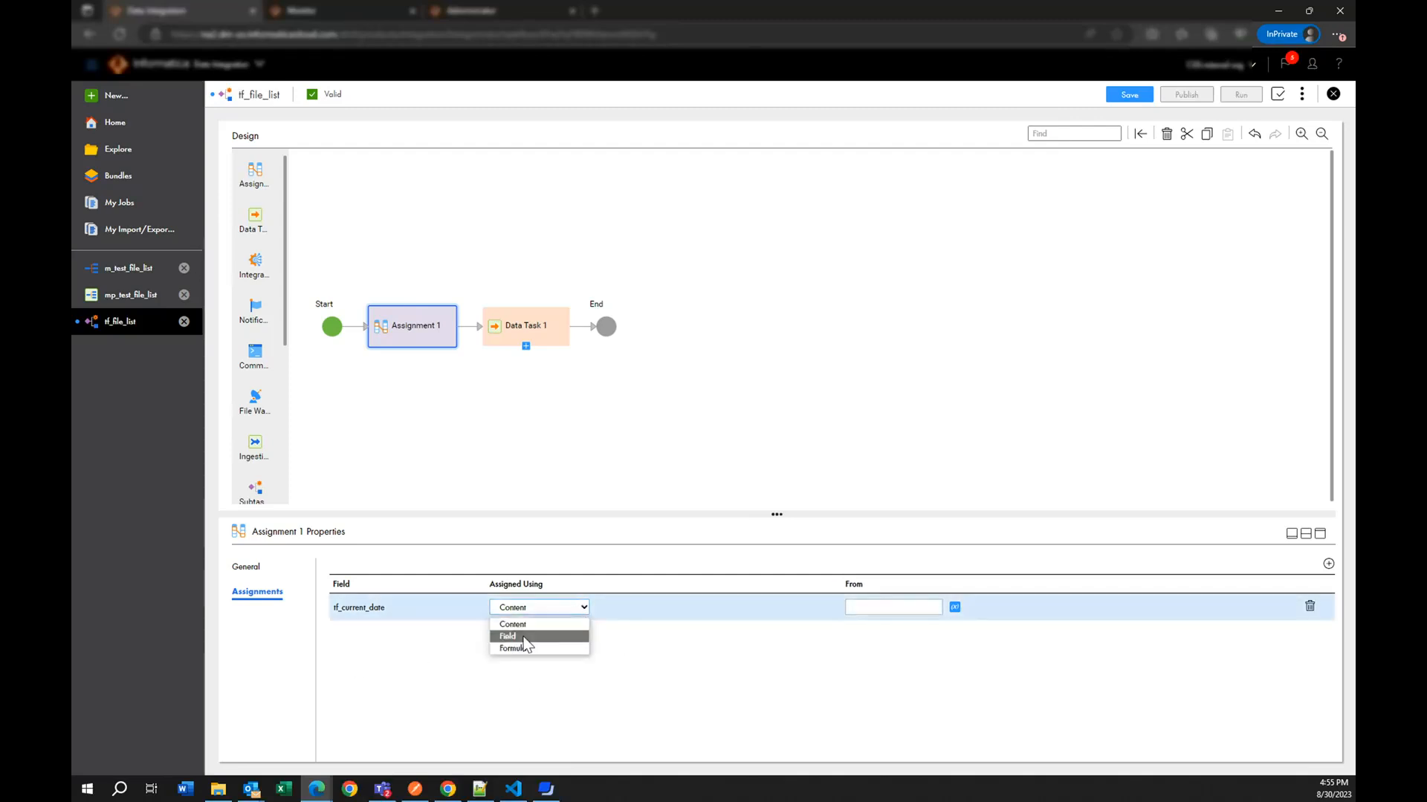
{"action": "left_click", "coordinate": [515, 648]}
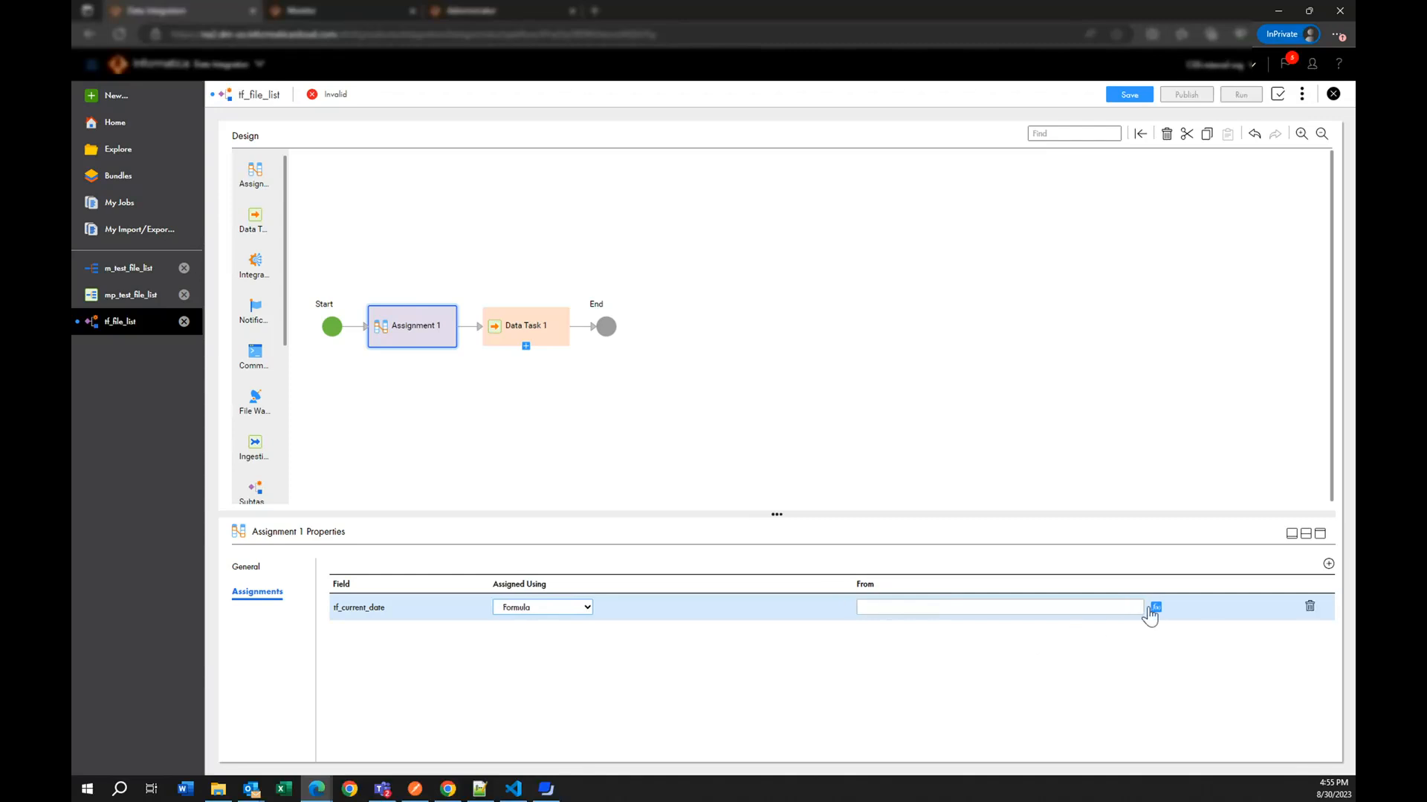
{"action": "left_click", "coordinate": [1144, 608]}
{"action": "left_click", "coordinate": [789, 357]}
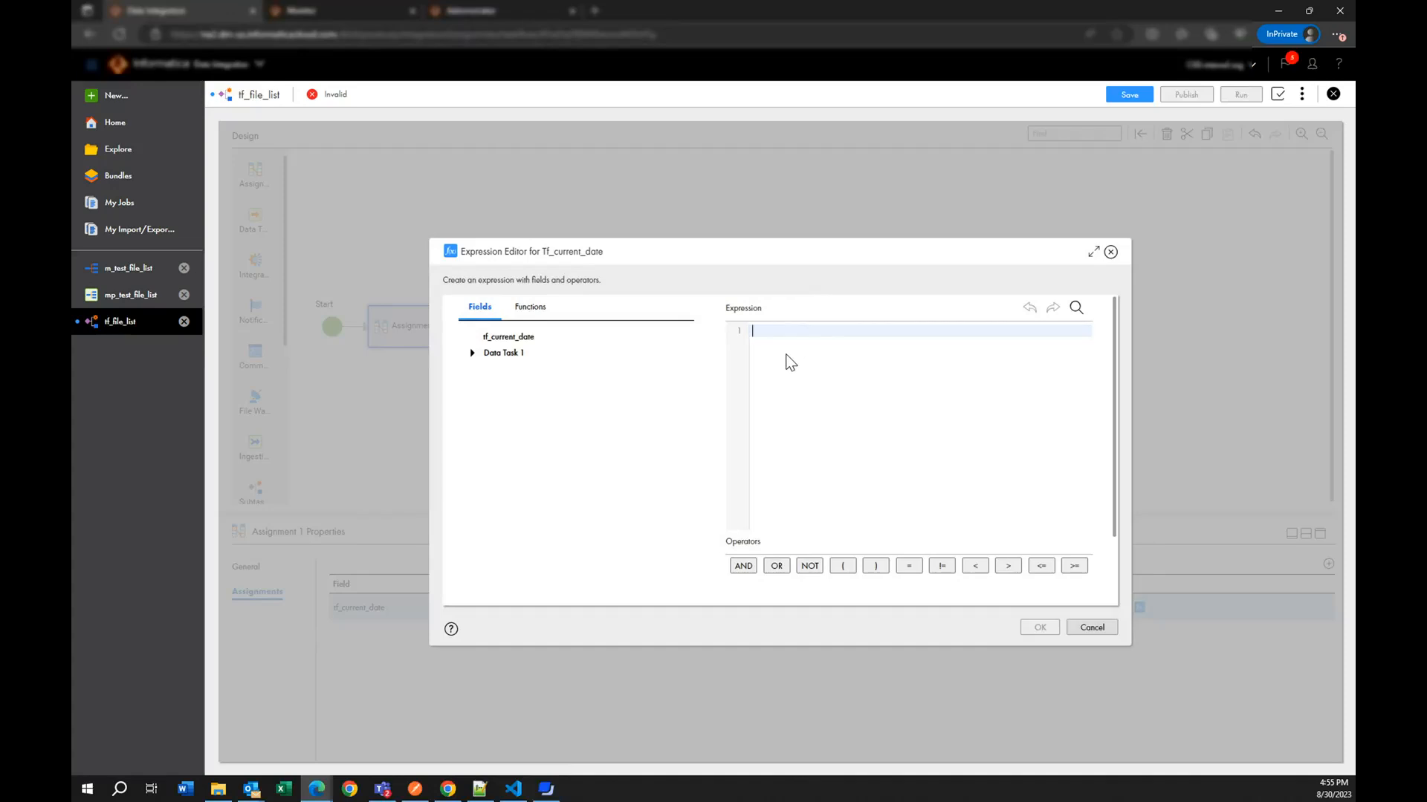
{"action": "type", "text": "fn:substring(date:toChar(xs:dateTime(fn:current-date()), 'DDMMYYYYHHMMSS'), 0, 9)"}
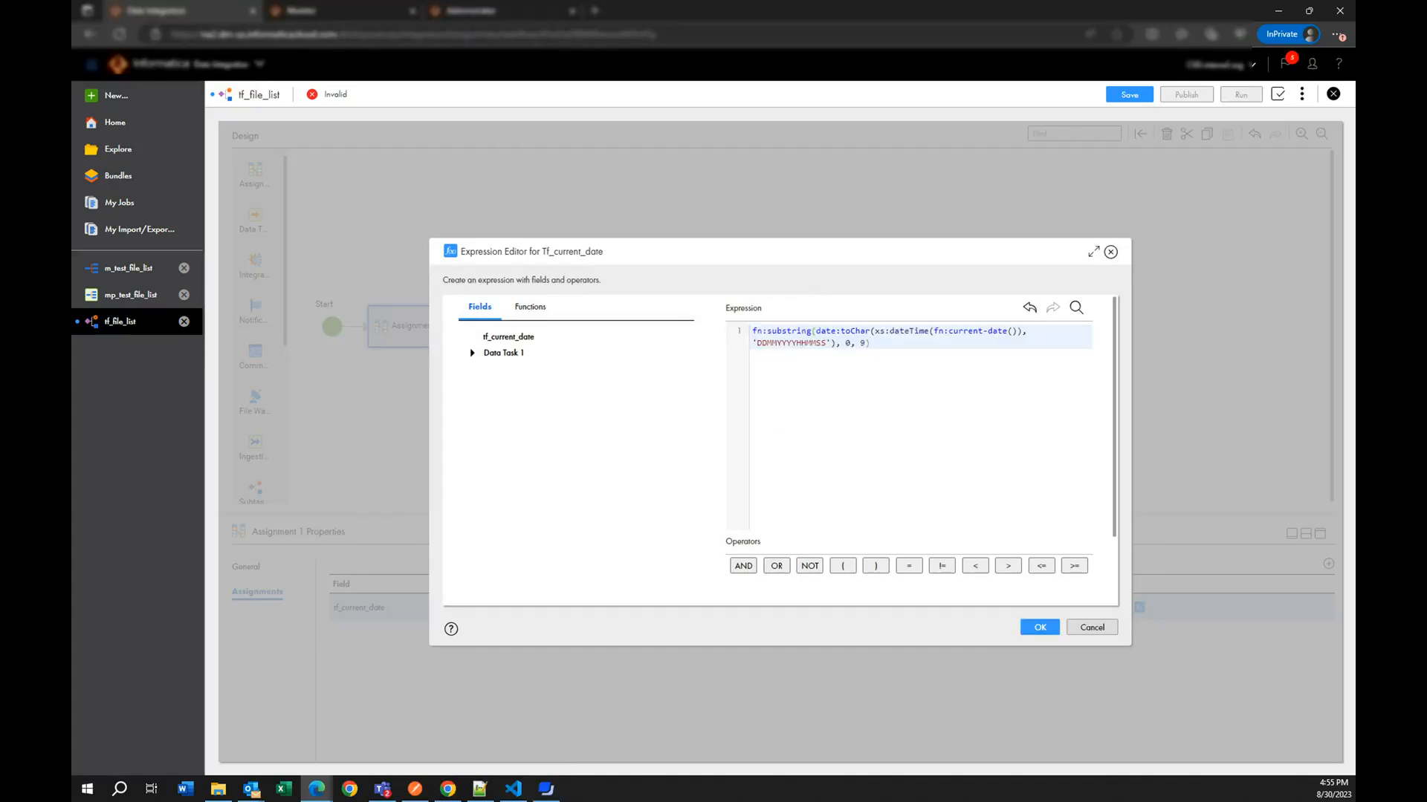
{"action": "left_click", "coordinate": [1044, 629]}
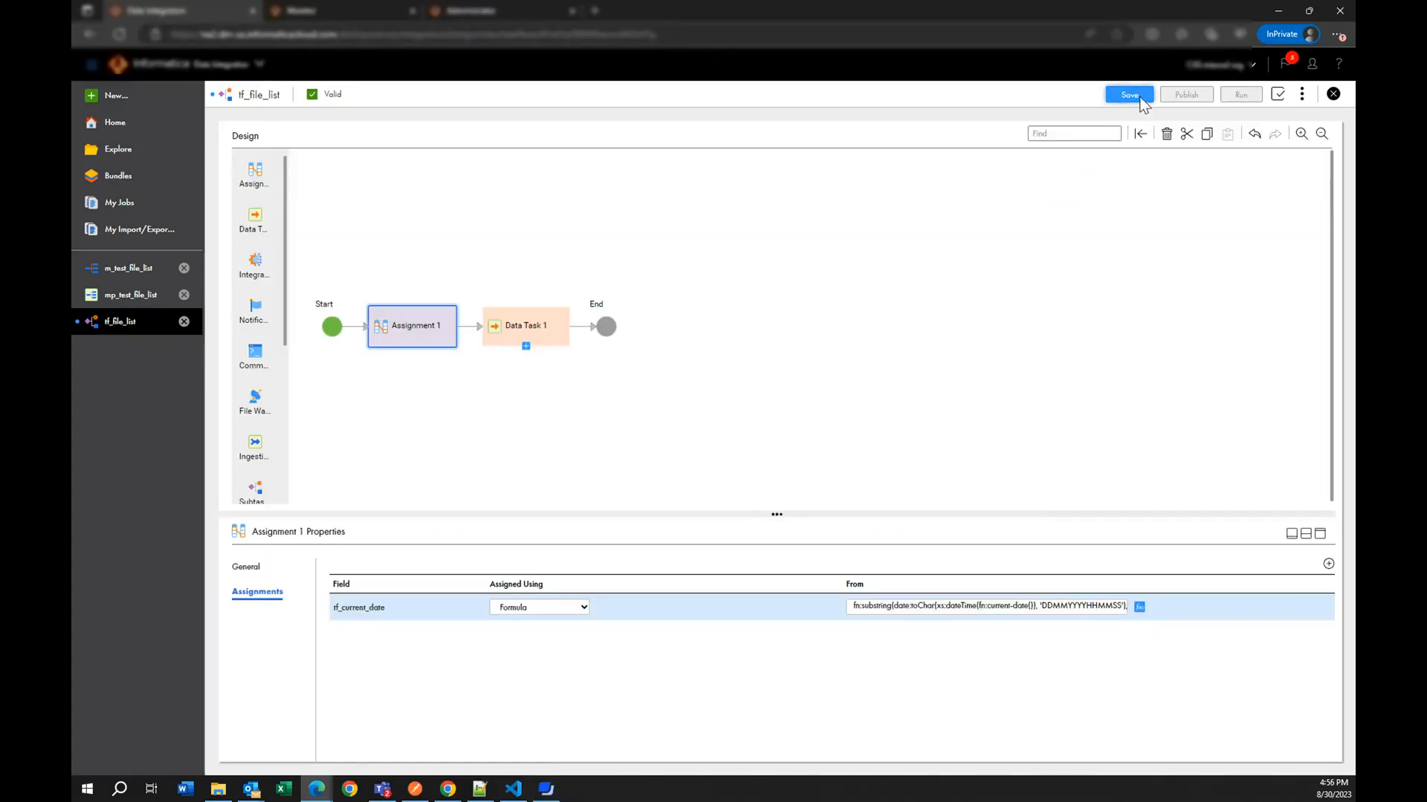
{"action": "left_click", "coordinate": [1142, 97]}
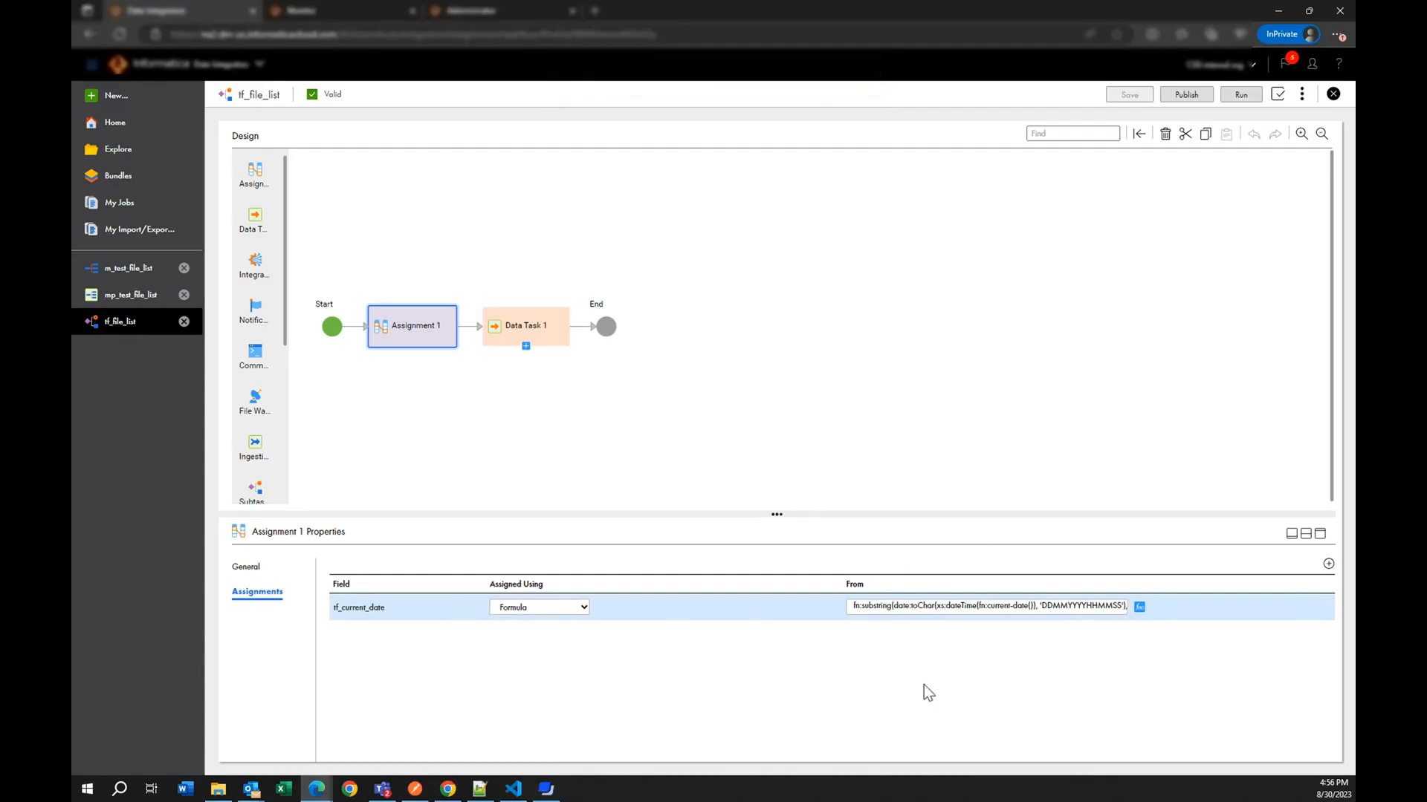
Step: Open the value of Data Task 1's Parameter File Directory input field for editing
{"action": "left_click", "coordinate": [503, 338]}
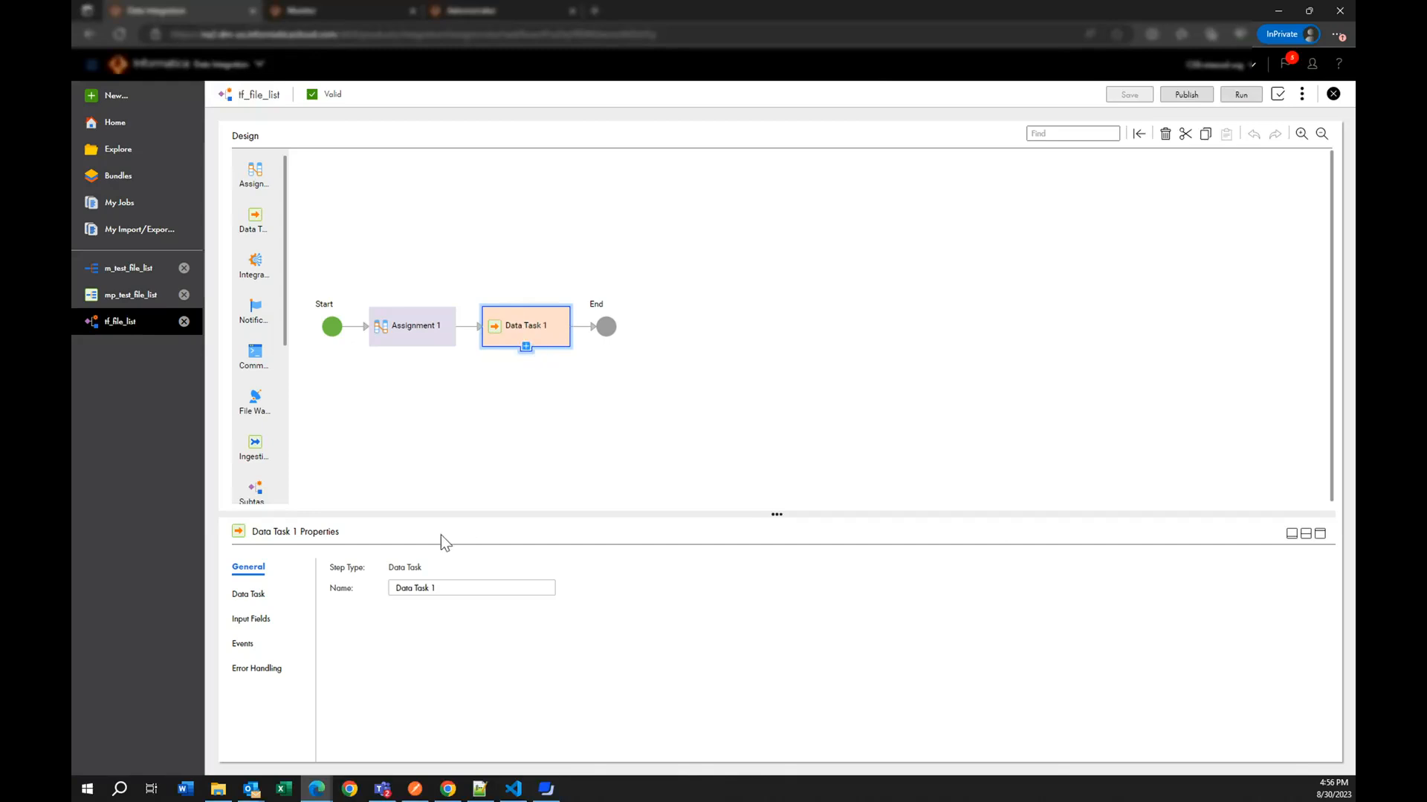
{"action": "left_click", "coordinate": [258, 597]}
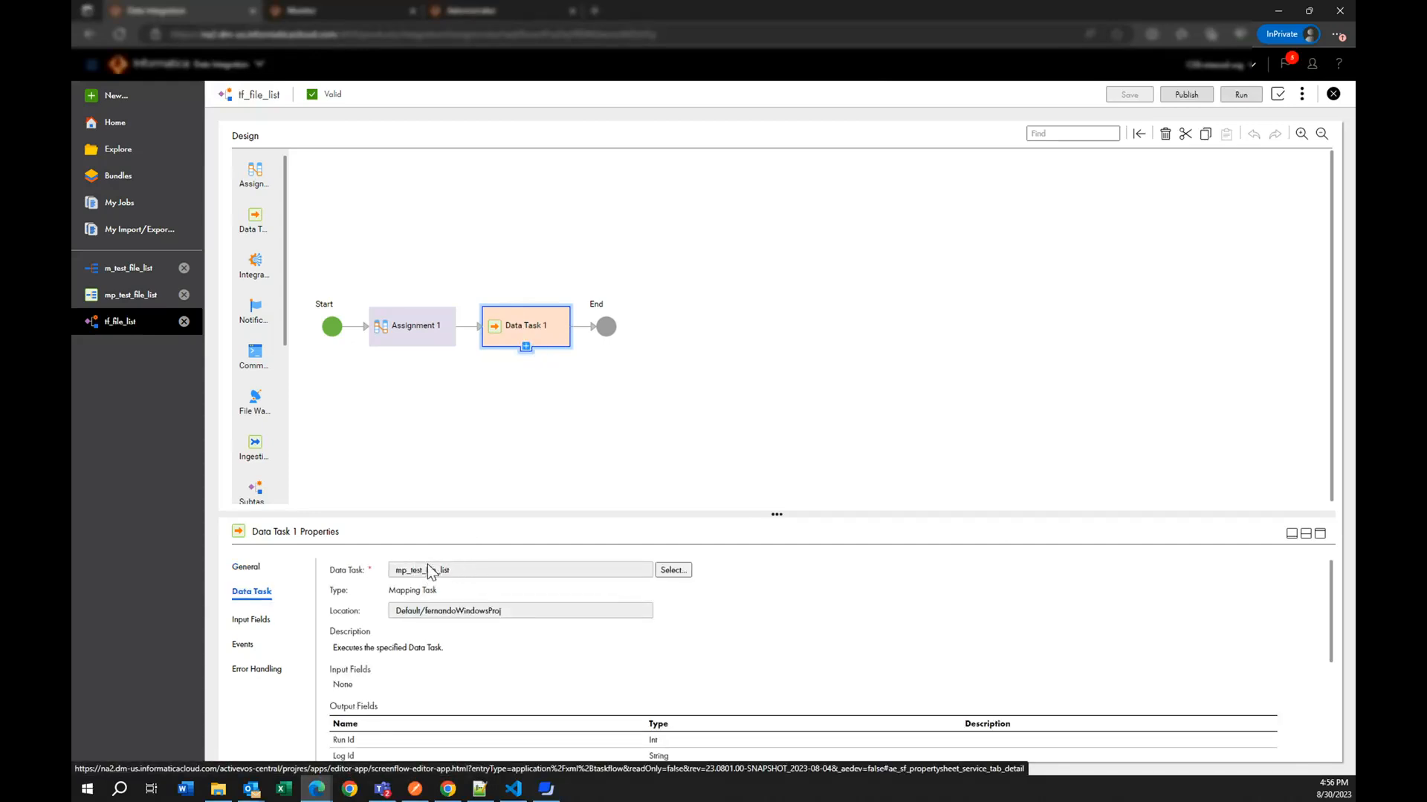
{"action": "left_click", "coordinate": [259, 619]}
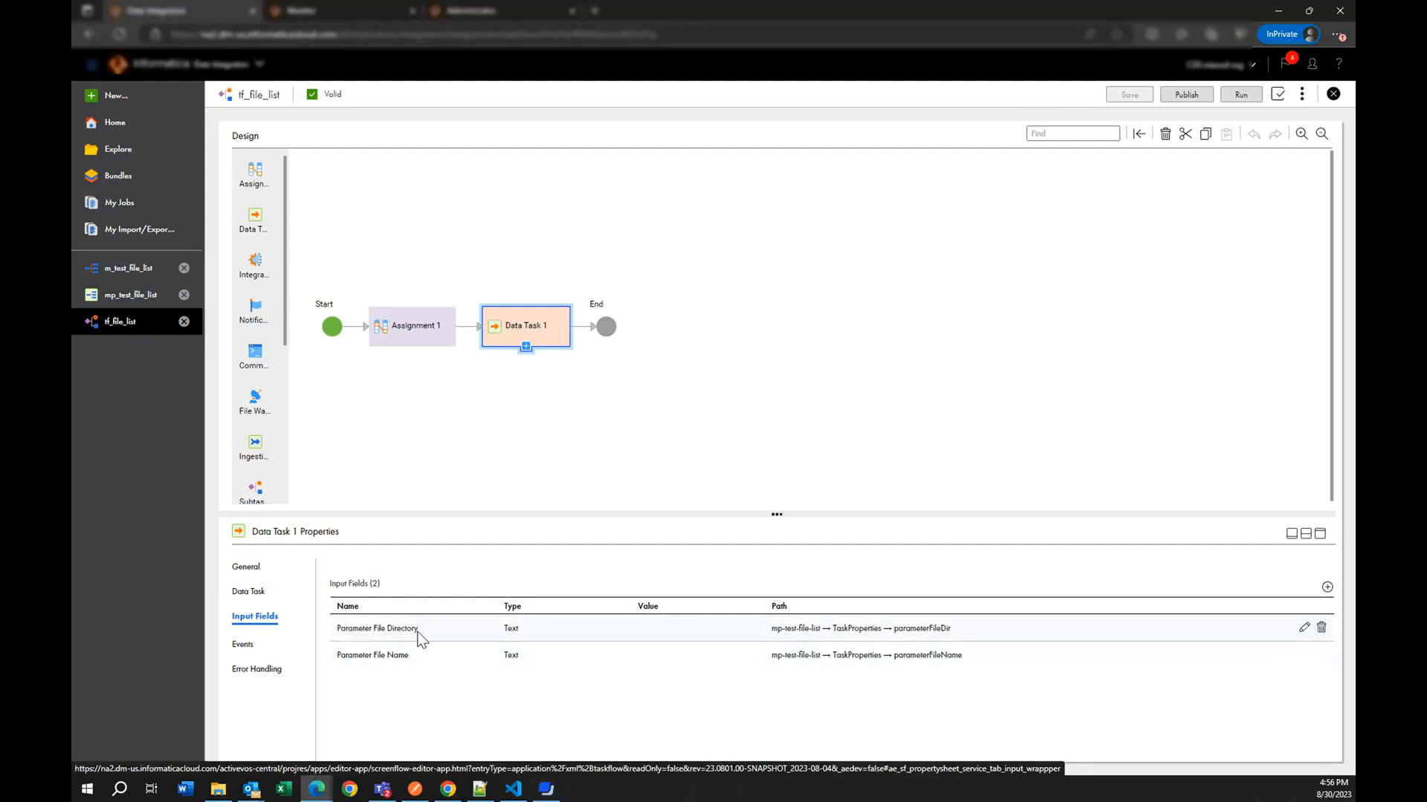
{"action": "left_click", "coordinate": [1304, 627]}
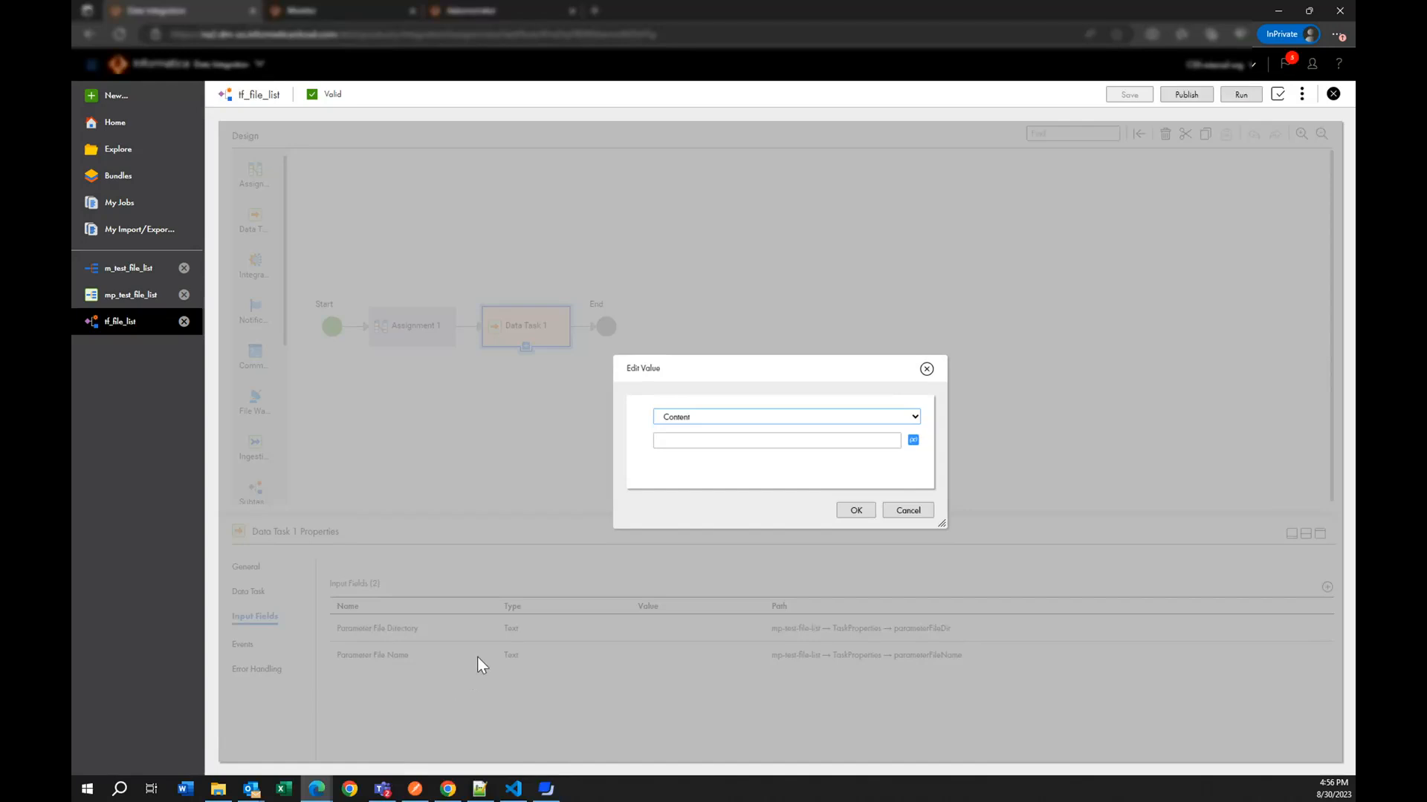
Step: Examine the folder path of the userparameters file, distinguishing the base directory from the dated subfolder
{"action": "left_click", "coordinate": [217, 791]}
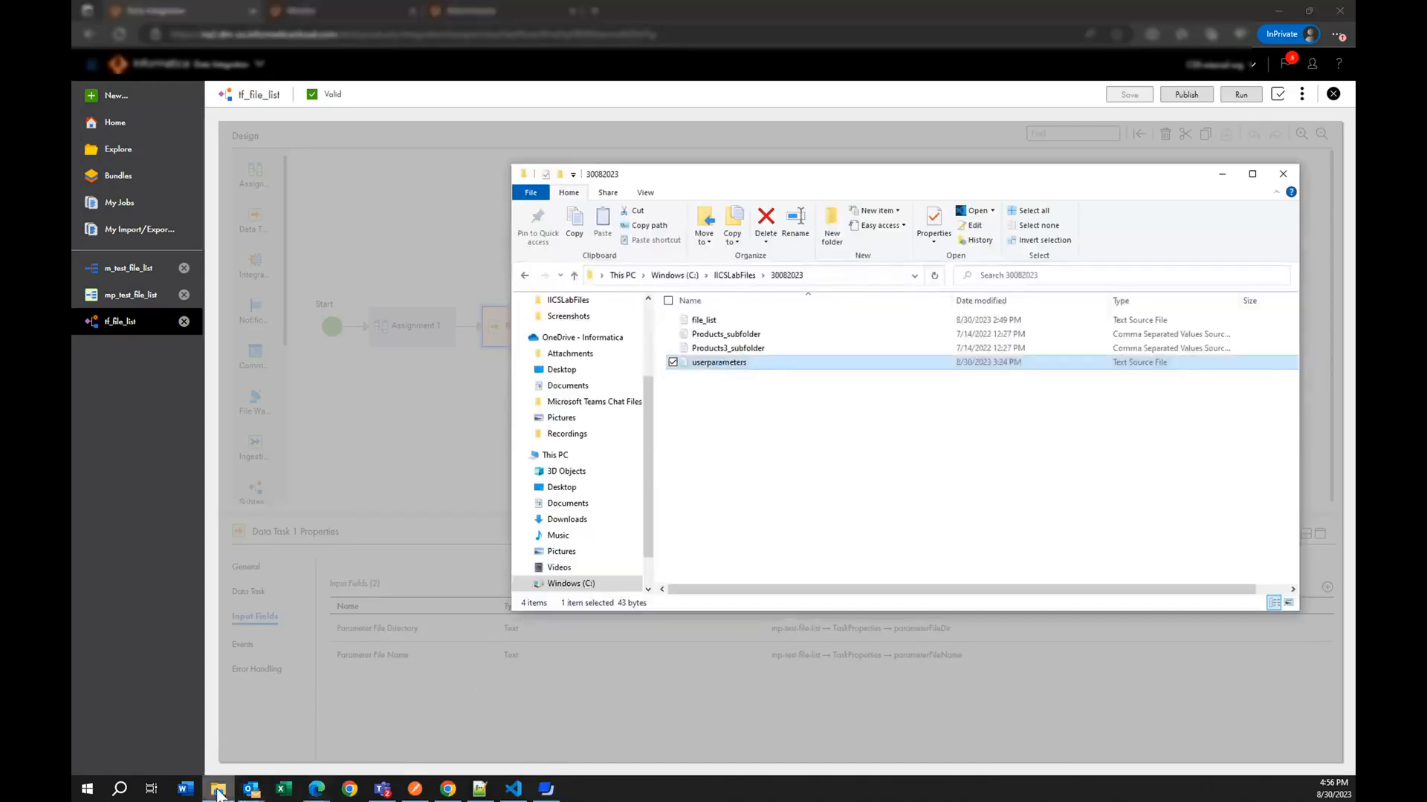
{"action": "left_click", "coordinate": [525, 274]}
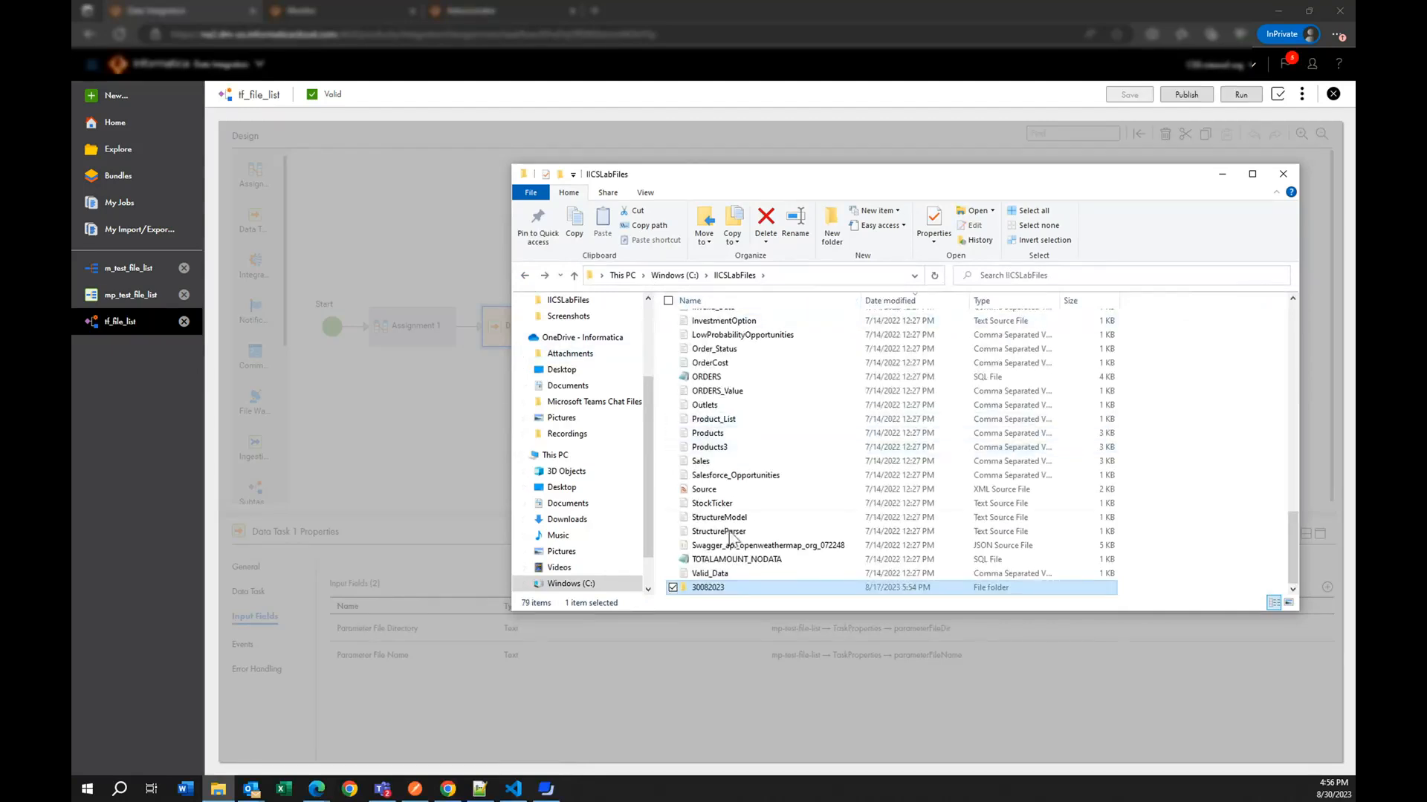
{"action": "double_click", "coordinate": [707, 587]}
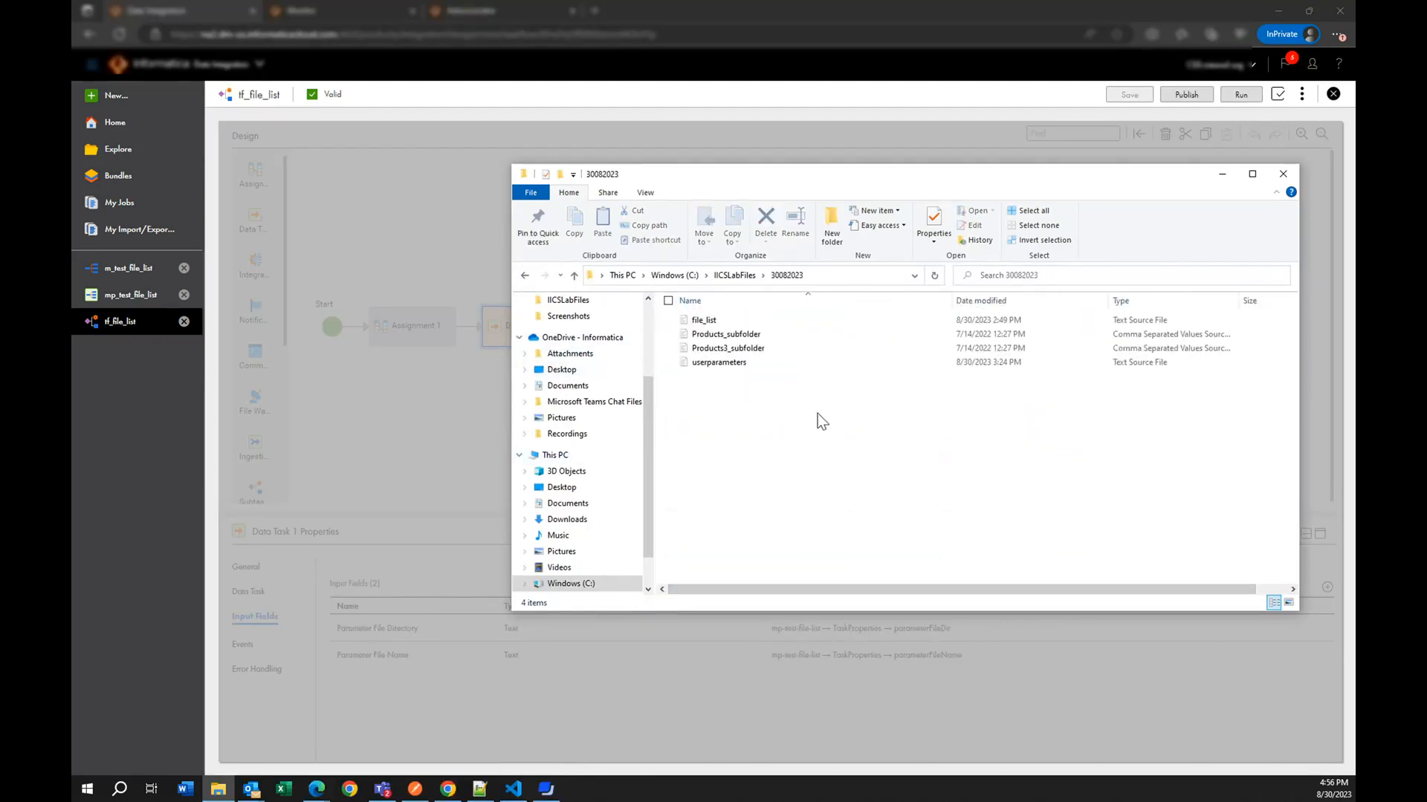
{"action": "left_click", "coordinate": [729, 367]}
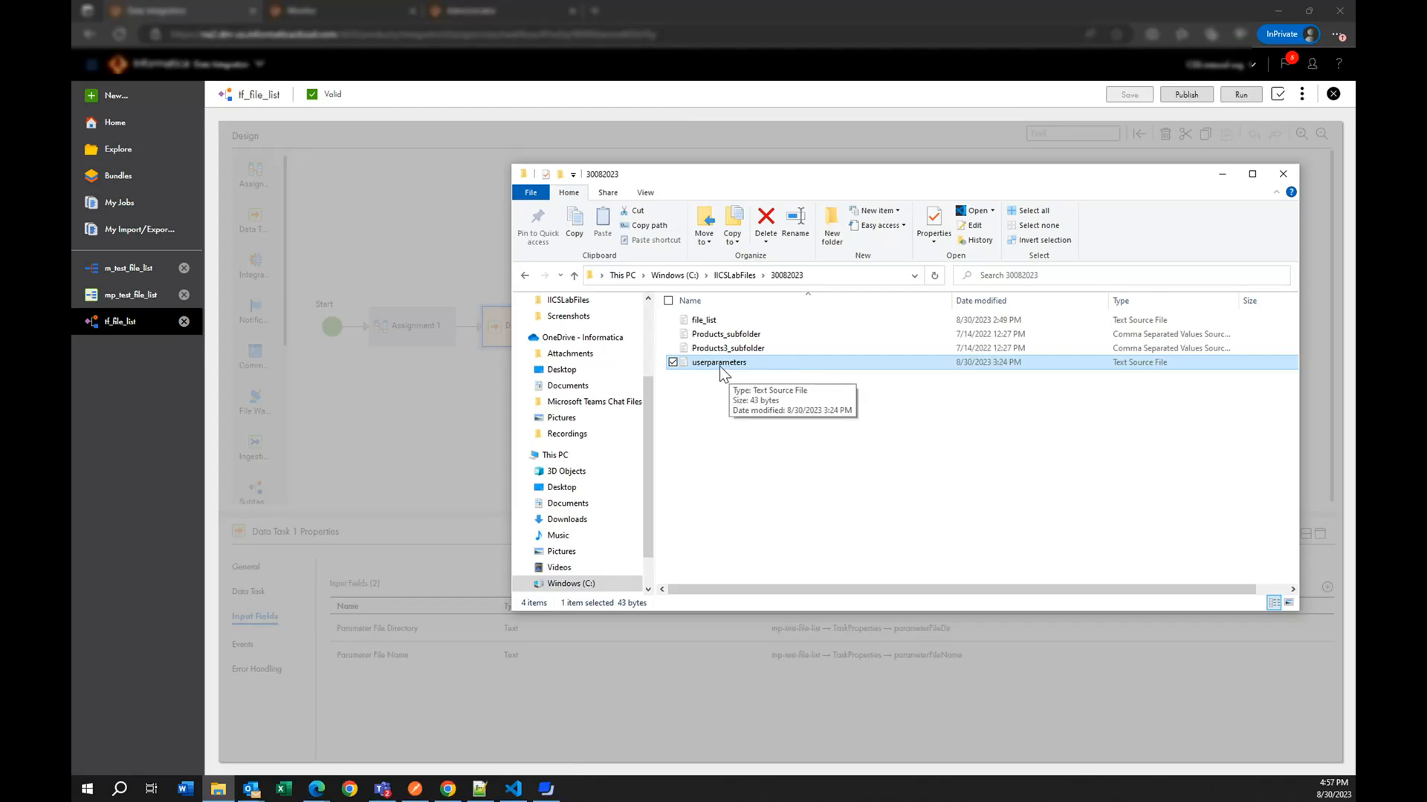
{"action": "left_click", "coordinate": [833, 281]}
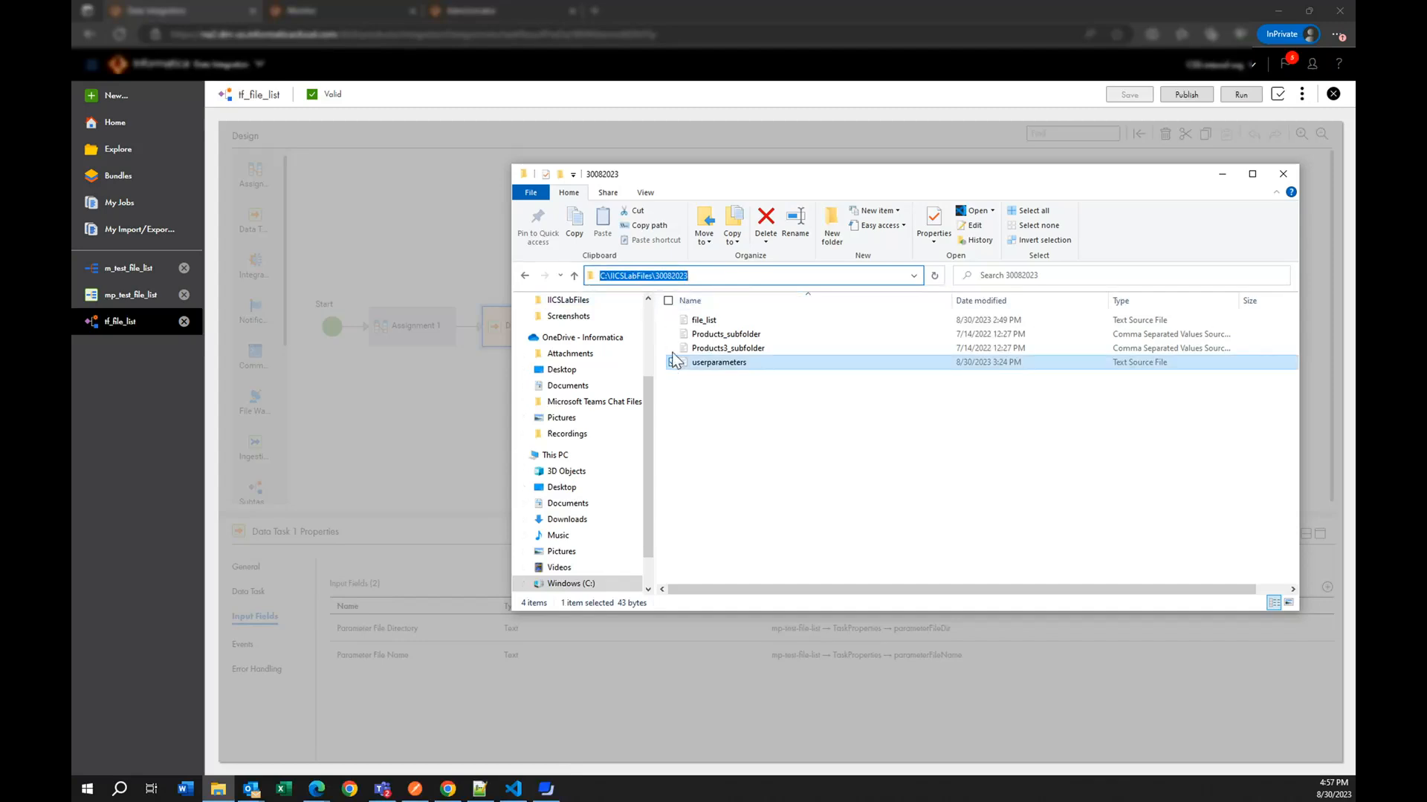
{"action": "left_click_drag", "start_coordinate": [657, 277], "coordinate": [598, 276]}
{"action": "left_click", "coordinate": [652, 276]}
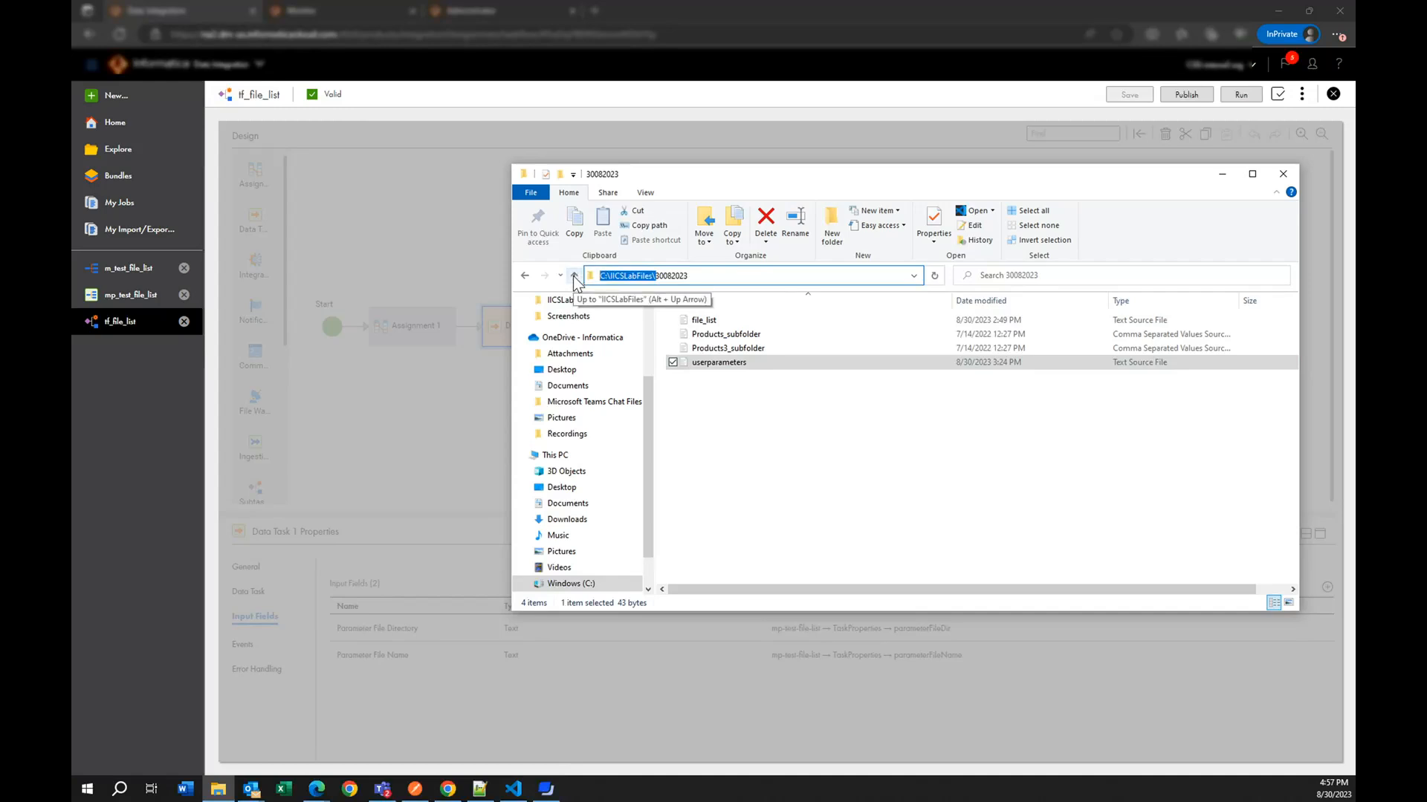
{"action": "key", "text": "shift+End"}
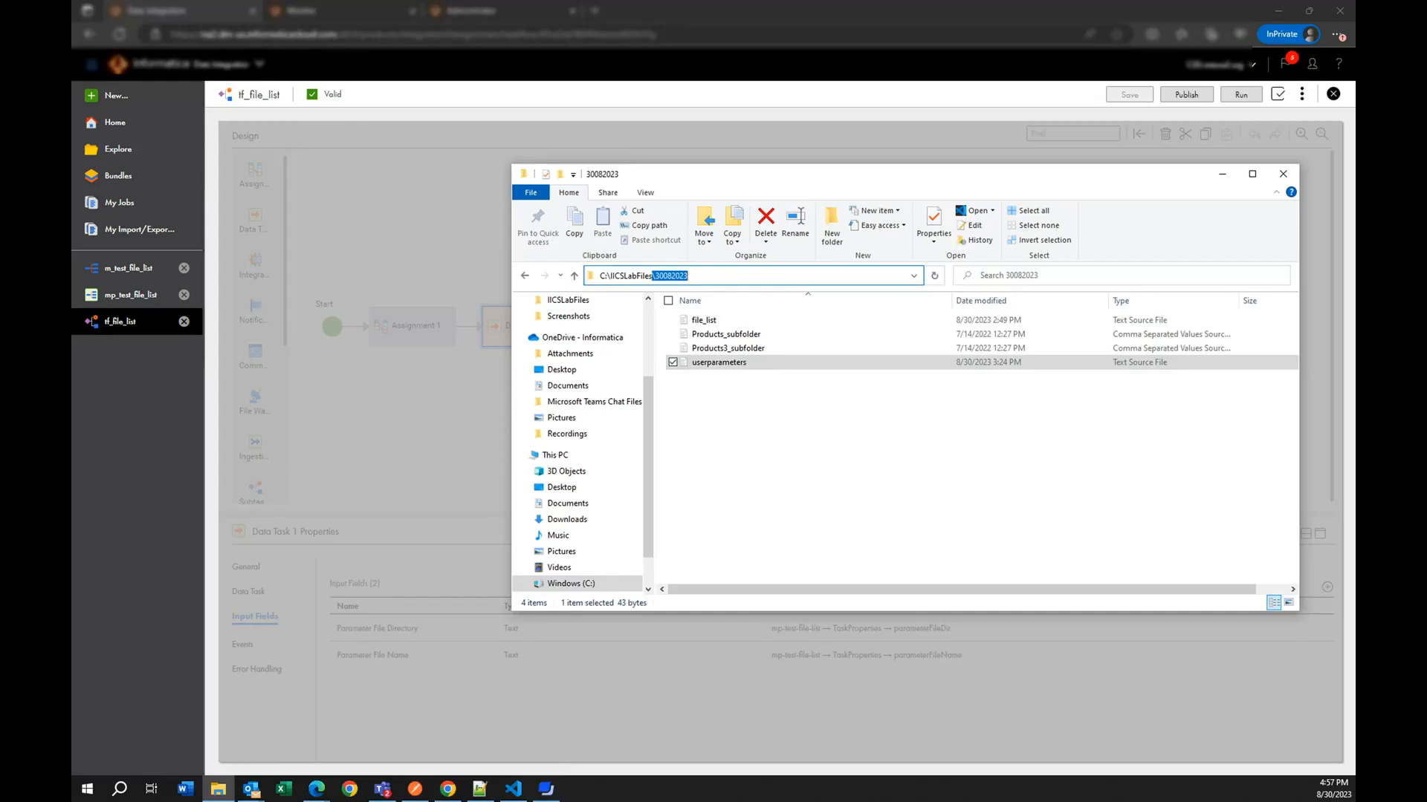
Step: Mark the base directory C:\IICSLabFiles and its 30082023 subfolder in the folder path, and return to the taskflow
{"action": "left_click", "coordinate": [652, 275]}
{"action": "left_click_drag", "start_coordinate": [654, 275], "coordinate": [600, 275]}
{"action": "left_click_drag", "start_coordinate": [689, 276], "coordinate": [653, 276]}
{"action": "left_click", "coordinate": [474, 447]}
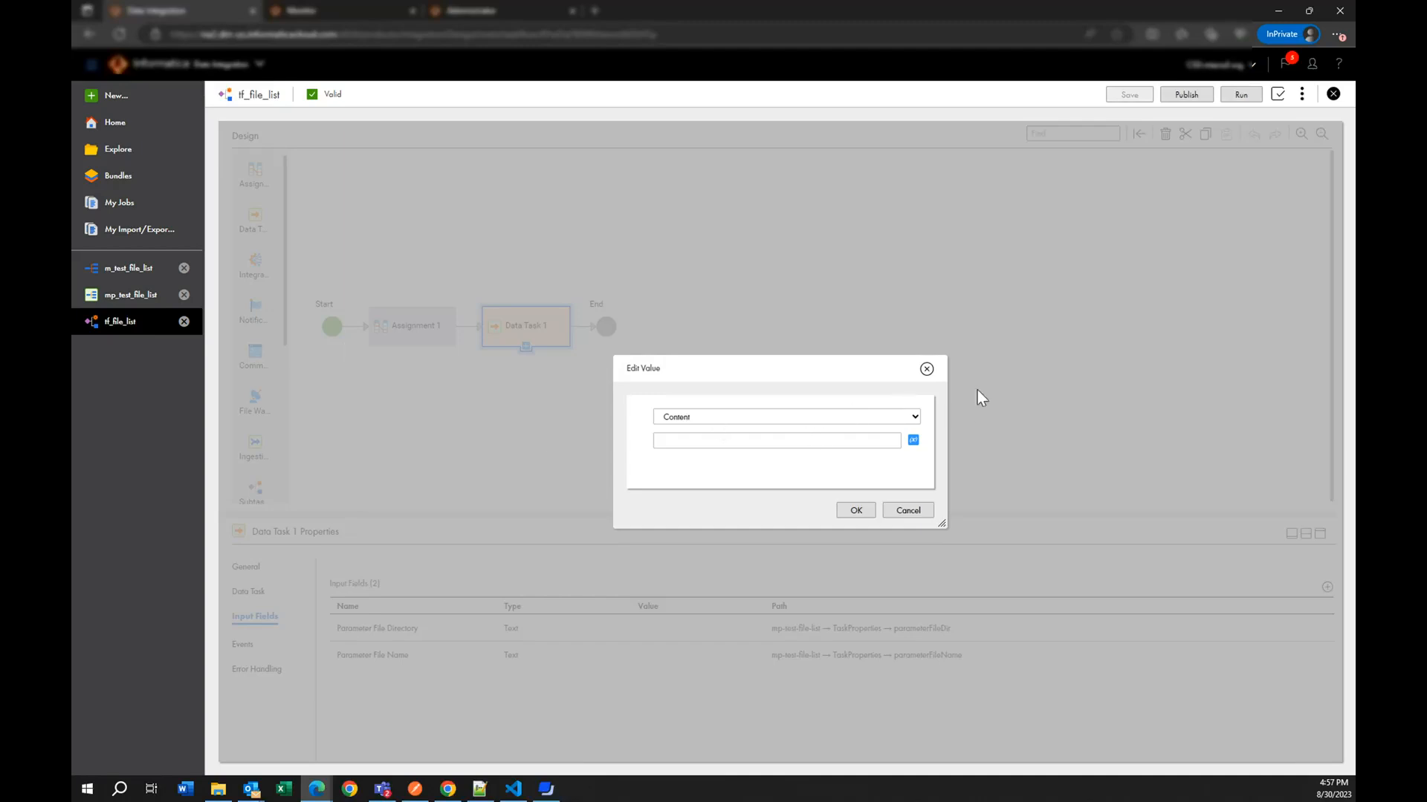
Step: Make the Parameter File Directory value a formula and insert the string function concat into its expression
{"action": "left_click", "coordinate": [914, 416]}
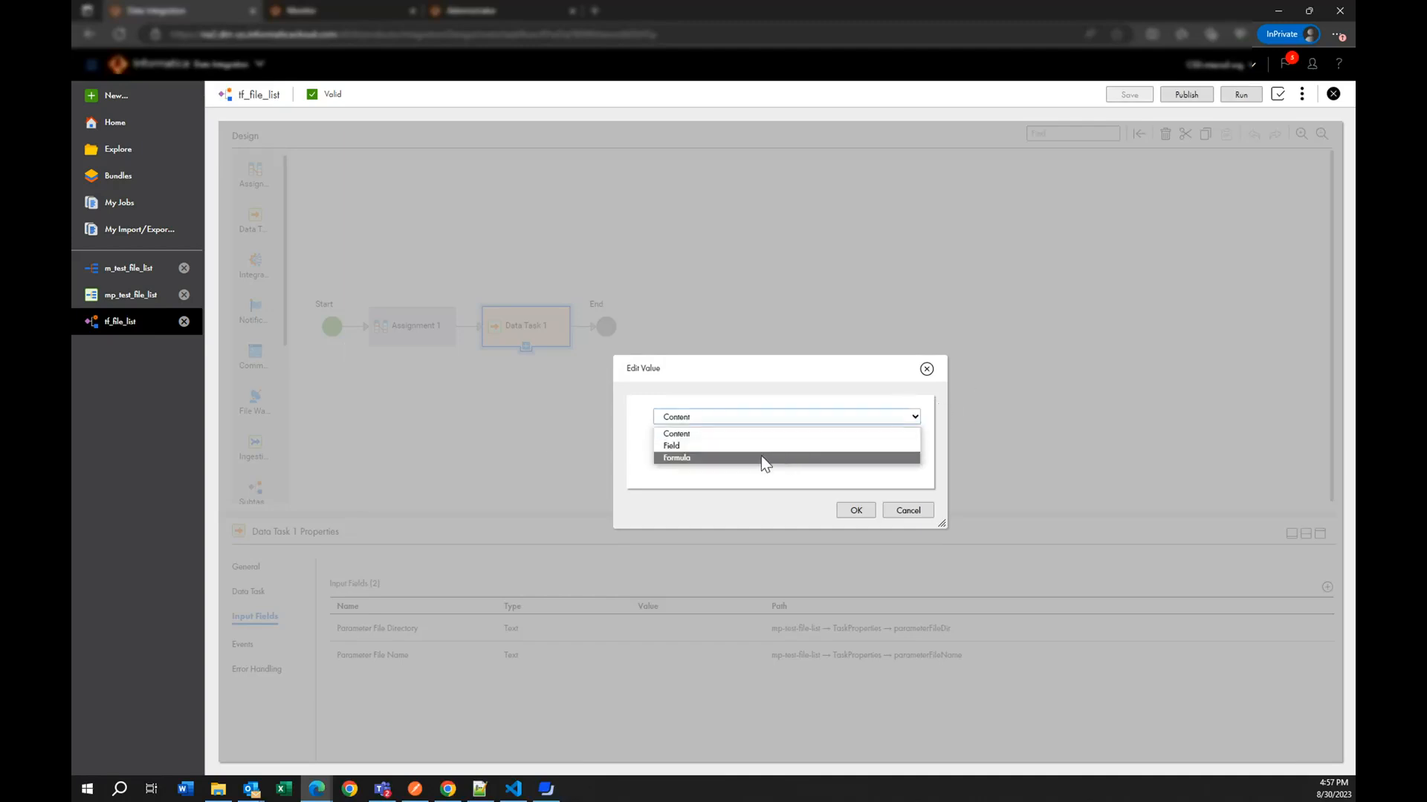
{"action": "left_click", "coordinate": [699, 458]}
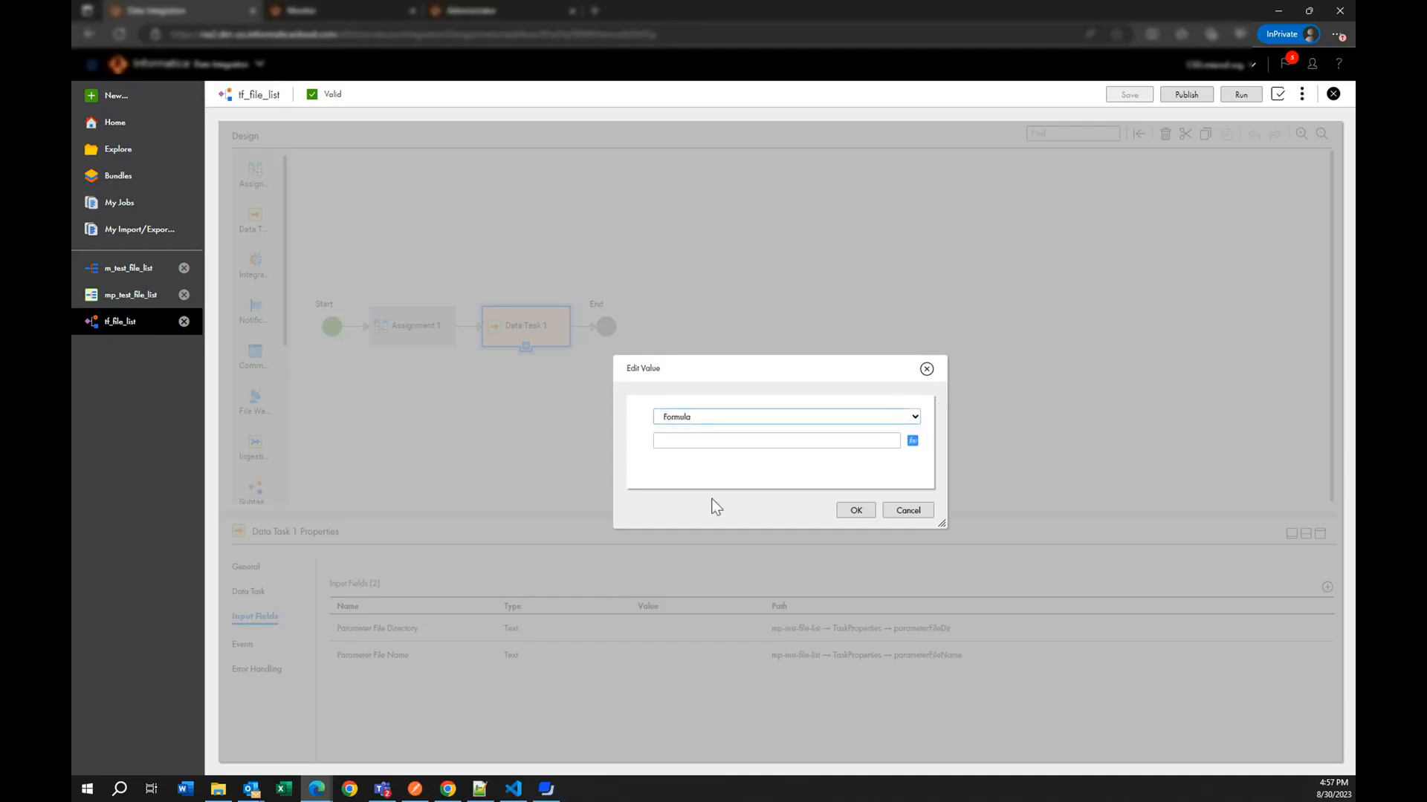
{"action": "left_click", "coordinate": [913, 441]}
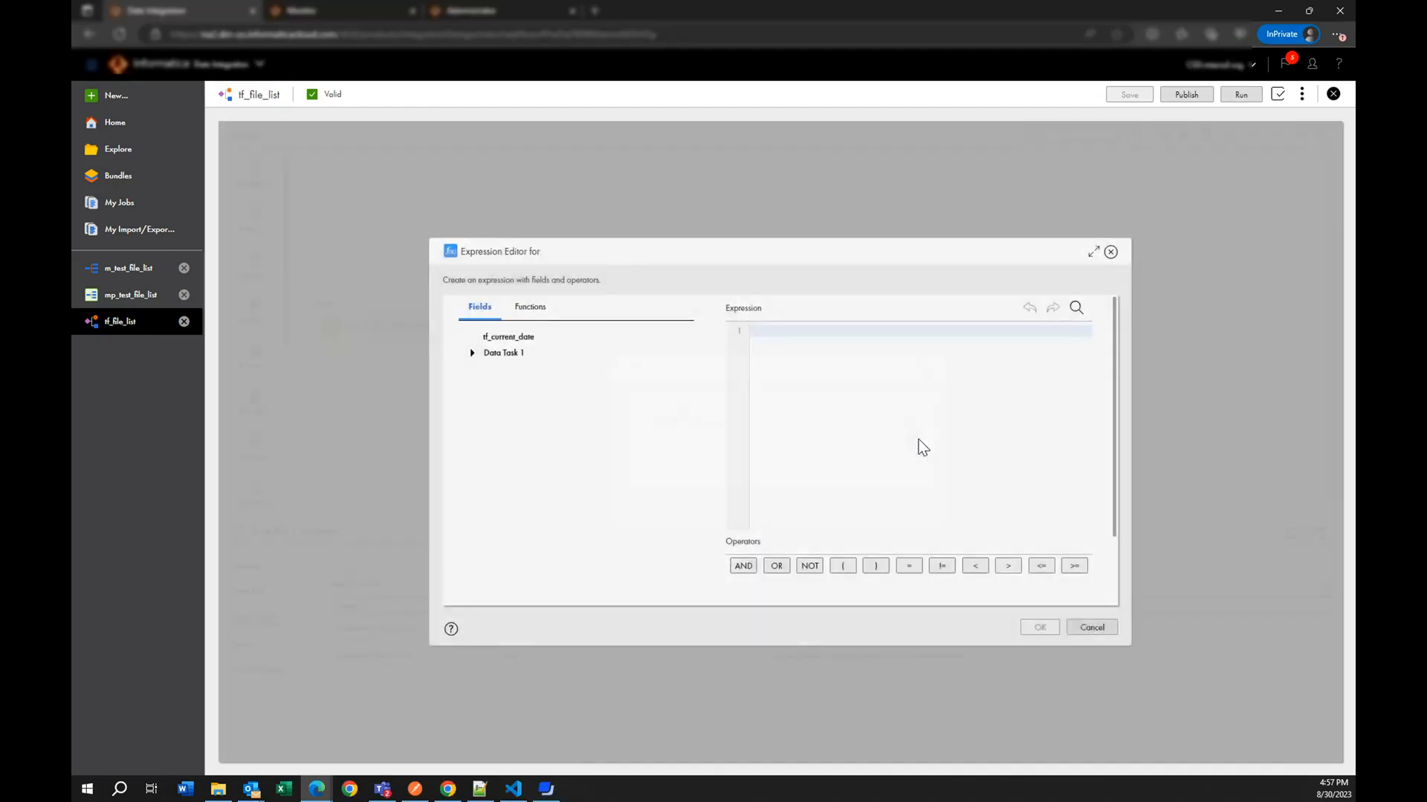
{"action": "left_click", "coordinate": [534, 313]}
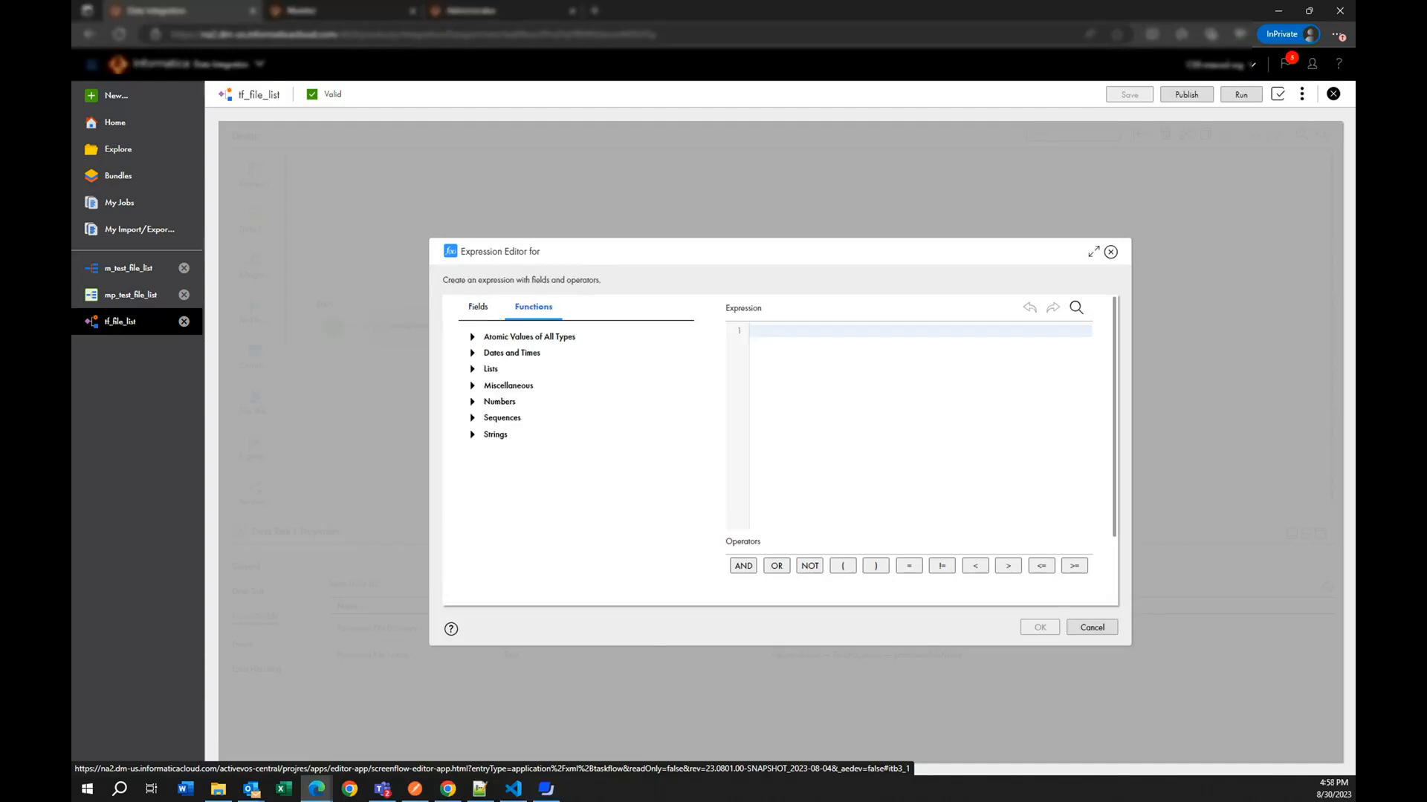
{"action": "left_click", "coordinate": [471, 435]}
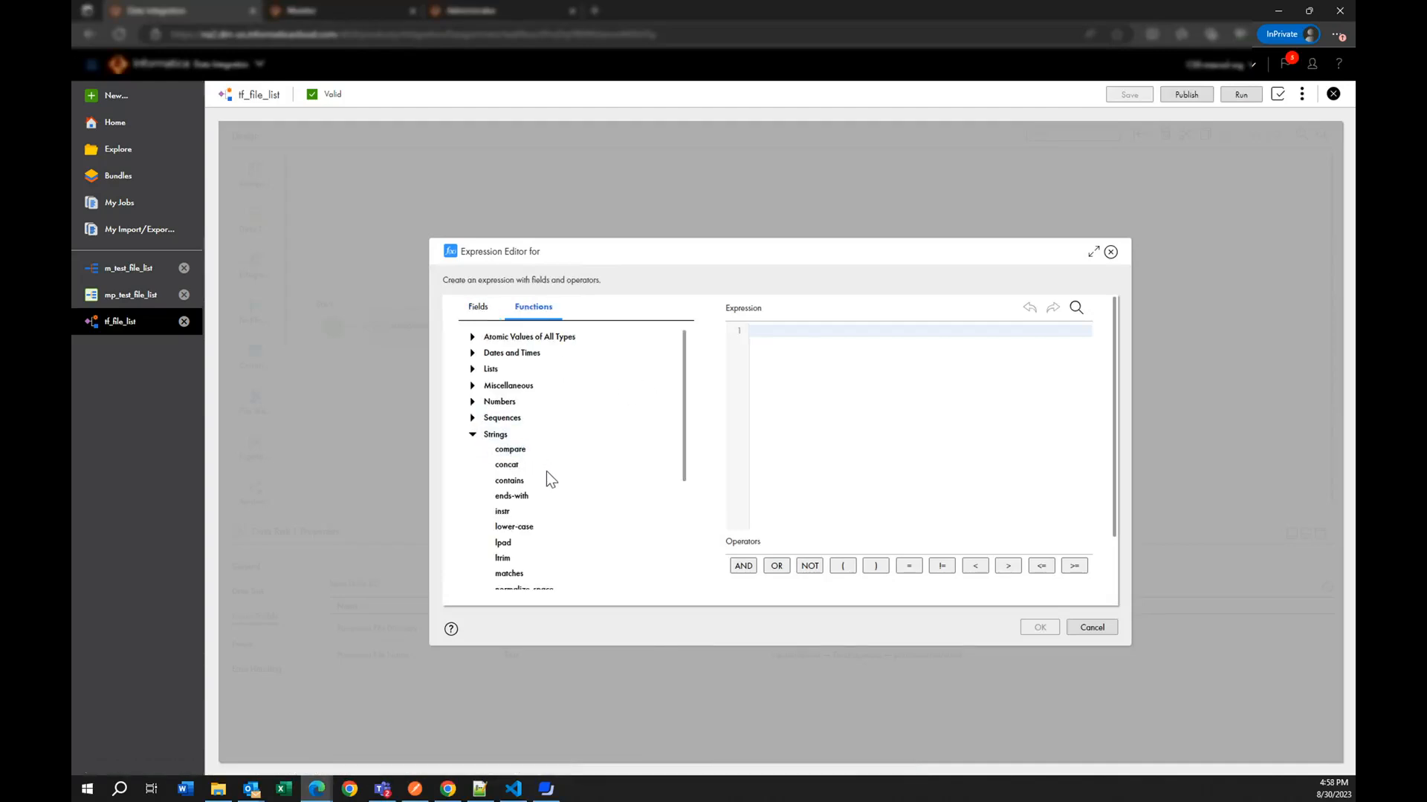
{"action": "mouse_move", "coordinate": [580, 468]}
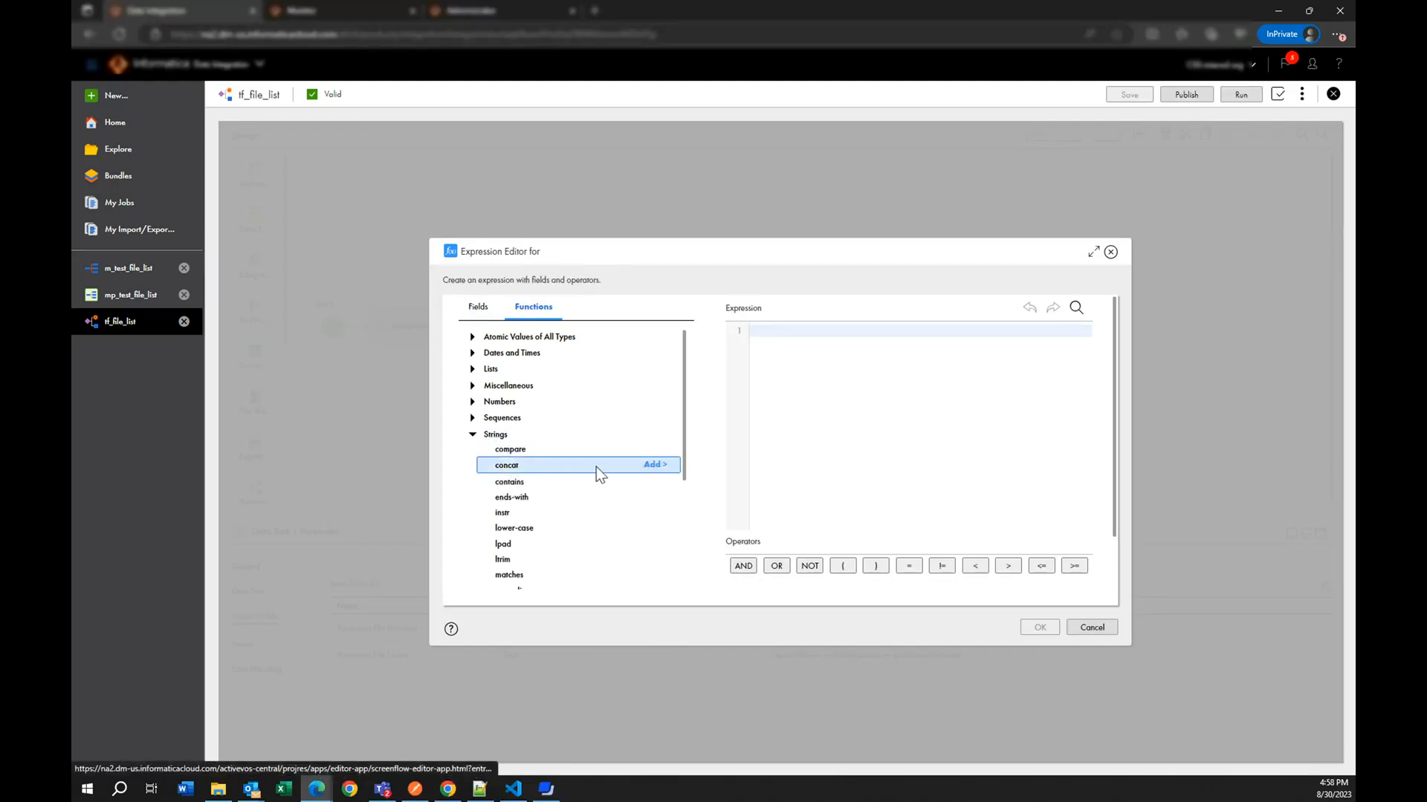
{"action": "left_click", "coordinate": [653, 465]}
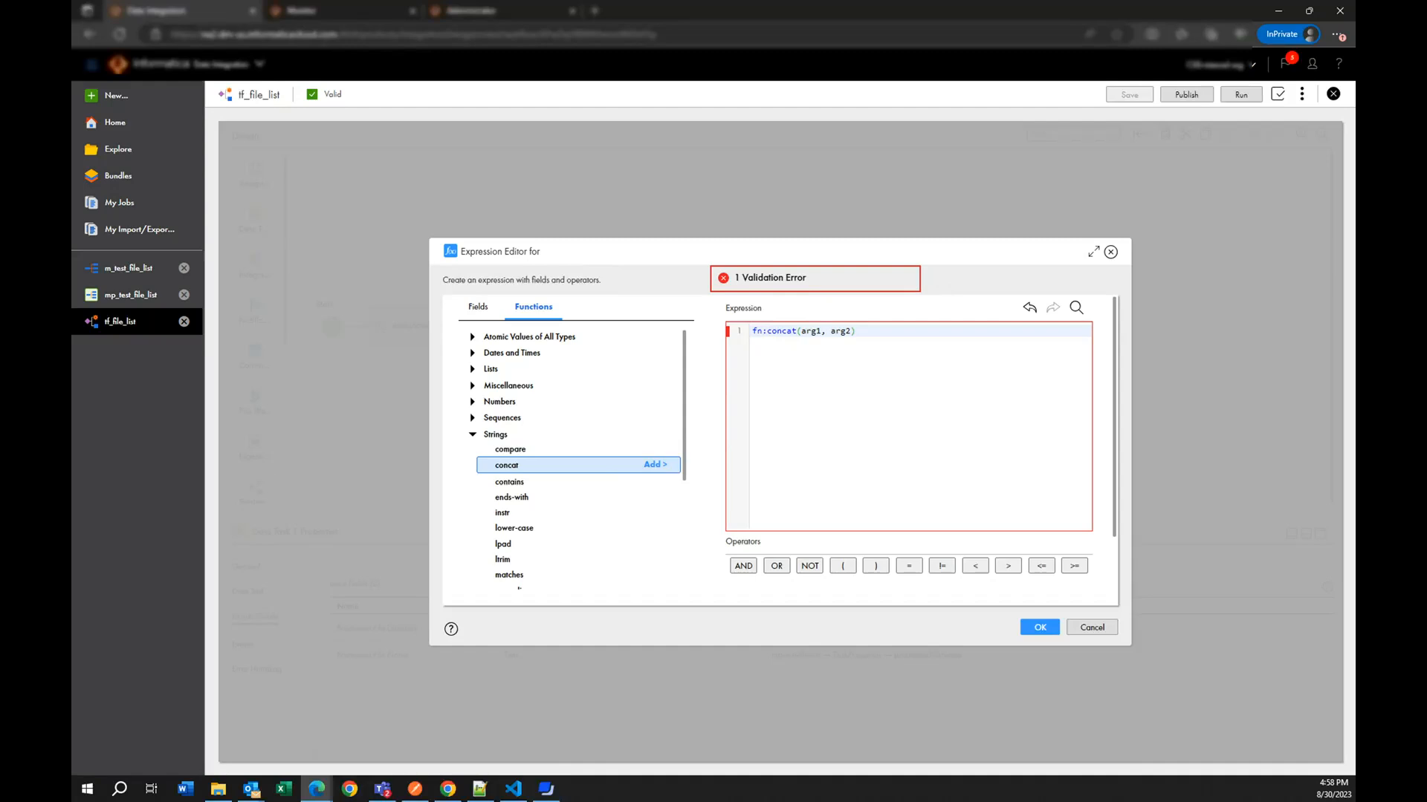
Step: Replace the concat function's first argument with 'C:\IICSLabFiles\' and remove the arg2 placeholder, leaving the second argument empty
{"action": "key", "text": "alt+Tab"}
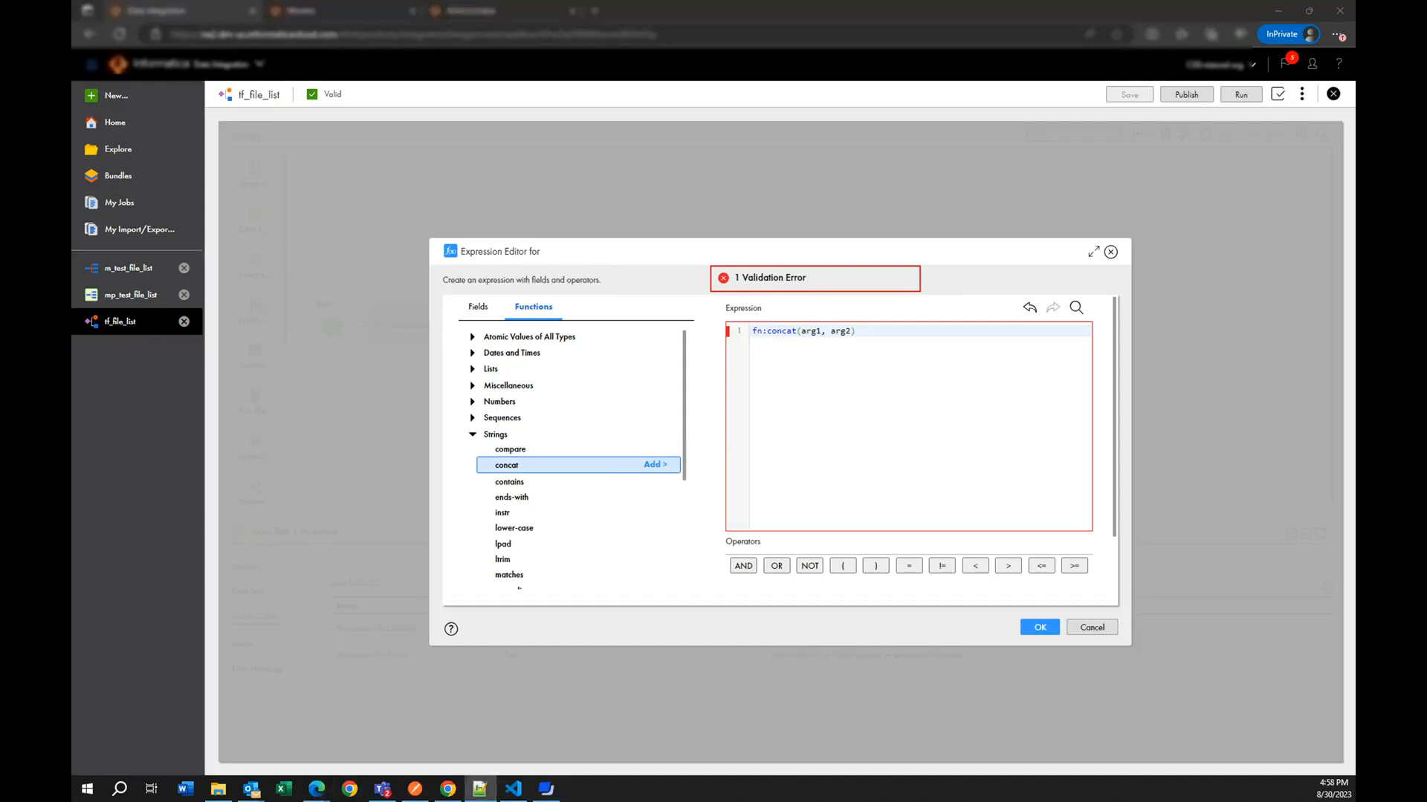
{"action": "key", "text": "alt+Tab"}
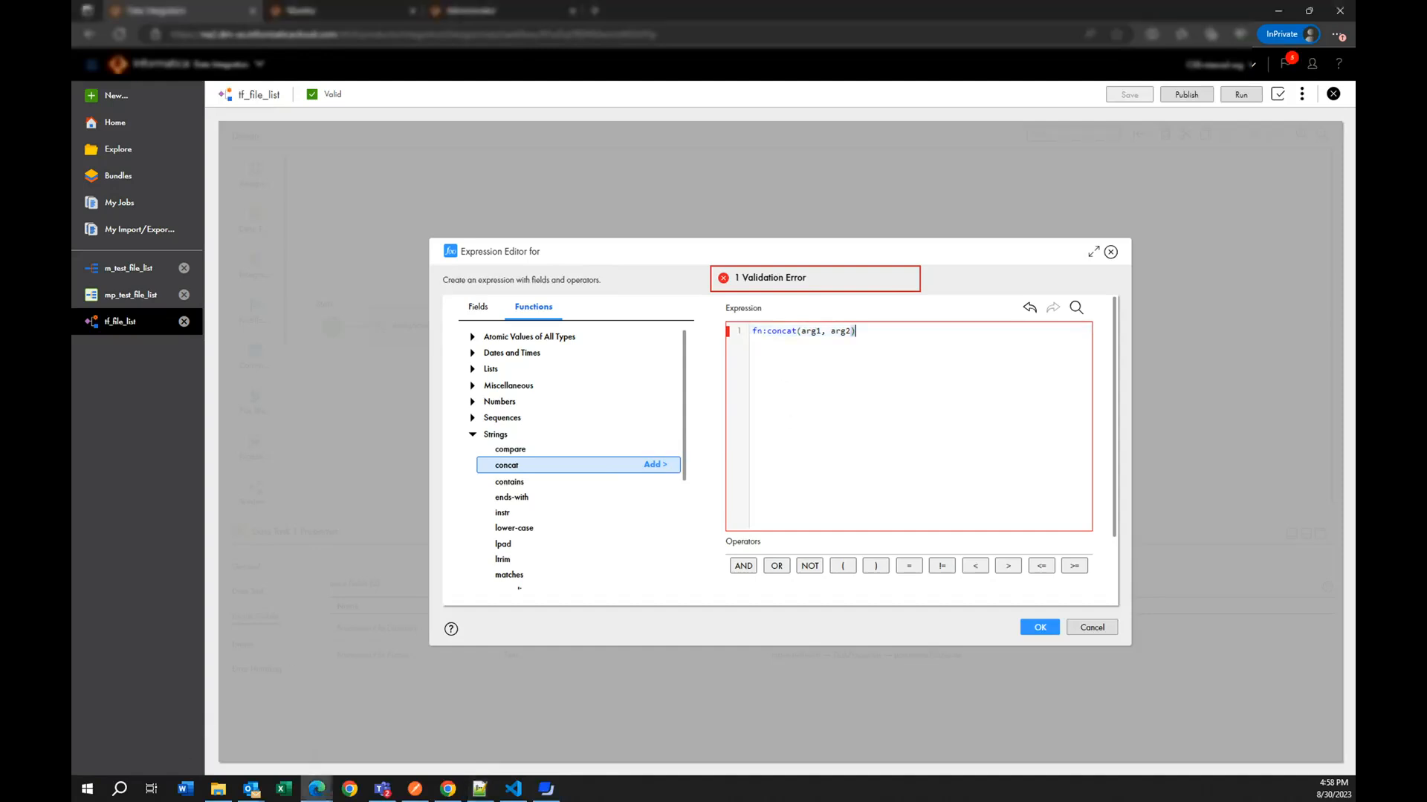
{"action": "double_click", "coordinate": [811, 331]}
{"action": "key", "text": "BackSpace"}
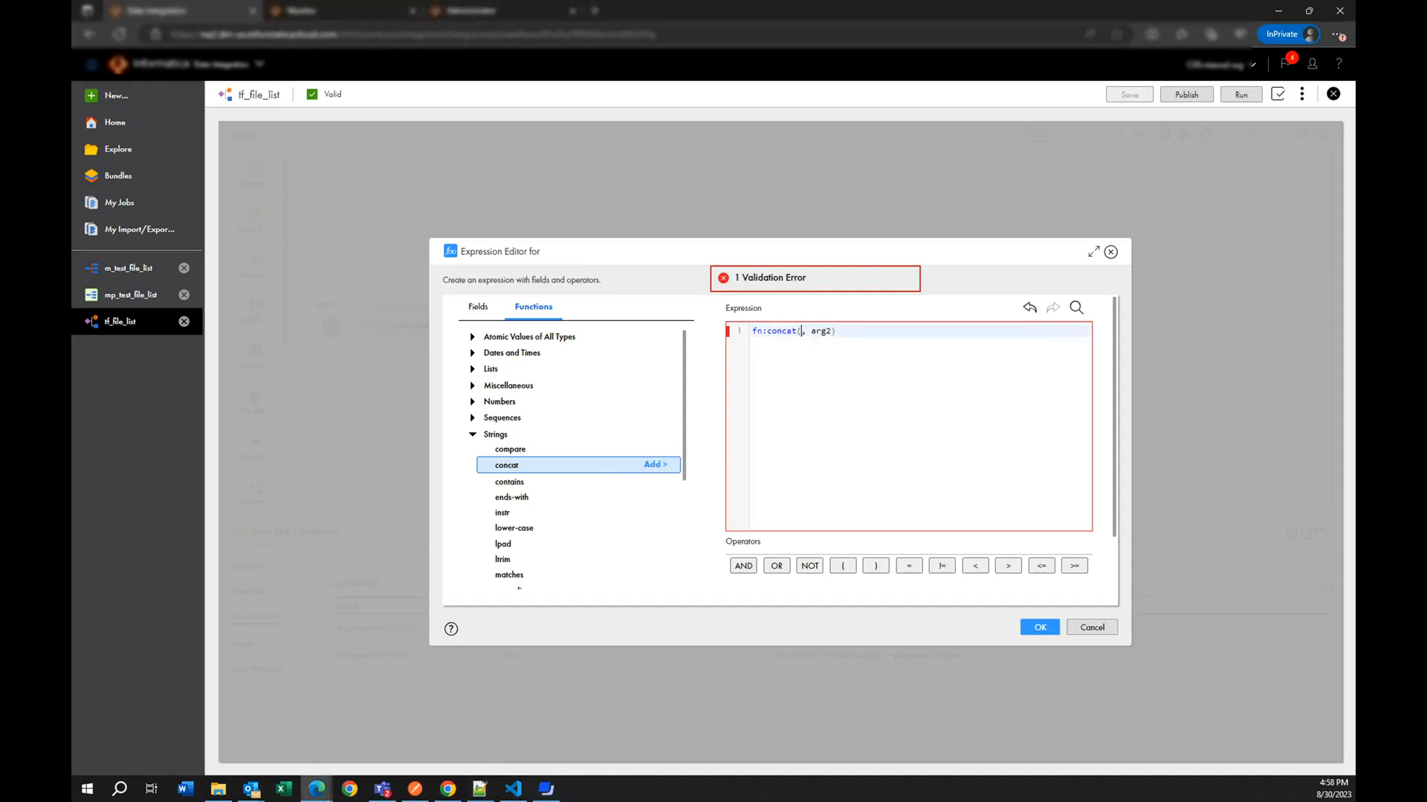
{"action": "type", "text": "\""}
{"action": "key", "text": "BackSpace"}
{"action": "key", "text": "BackSpace"}
{"action": "type", "text": "'C:\\IICSLabFiles\\',"}
{"action": "key", "text": "shift+Right"}
{"action": "key", "text": "shift+Right"}
{"action": "key", "text": "shift+Right"}
{"action": "key", "text": "shift+Right"}
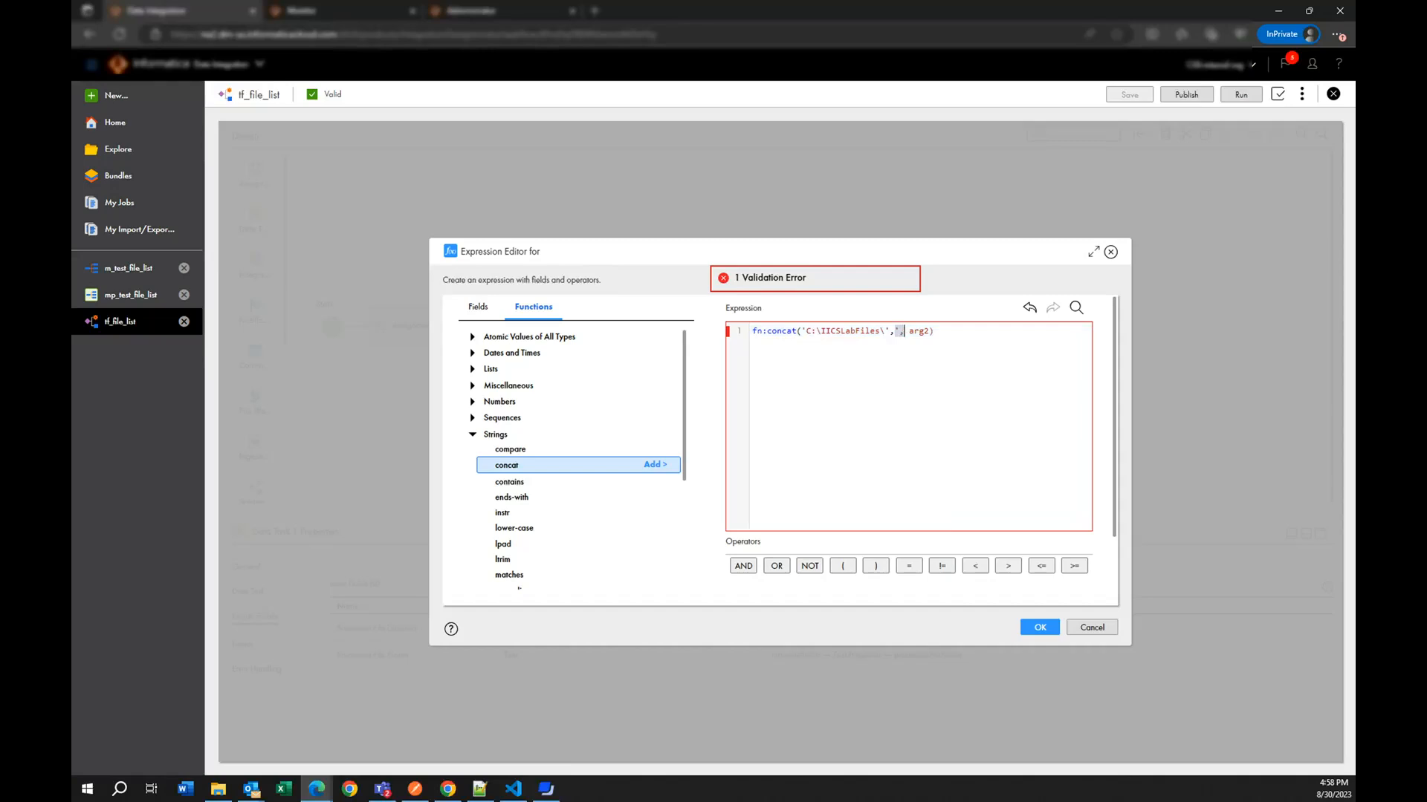
{"action": "key", "text": "shift+Right"}
{"action": "key", "text": "shift+Right"}
{"action": "key", "text": "shift+Right"}
{"action": "key", "text": "BackSpace"}
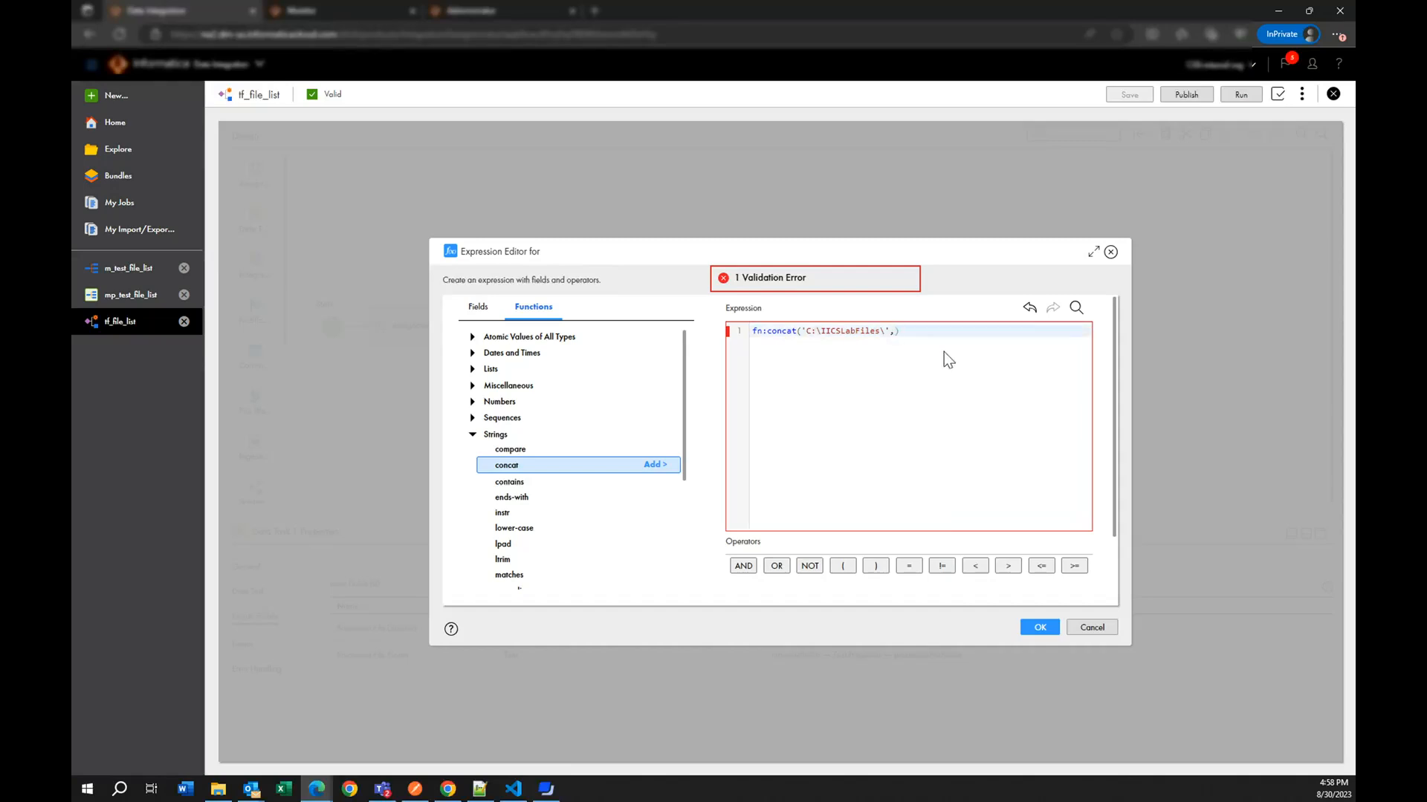
Step: Add the tf_current_date field as the second concat argument, check it against the folder path, and accept the directory formula
{"action": "left_click", "coordinate": [477, 308]}
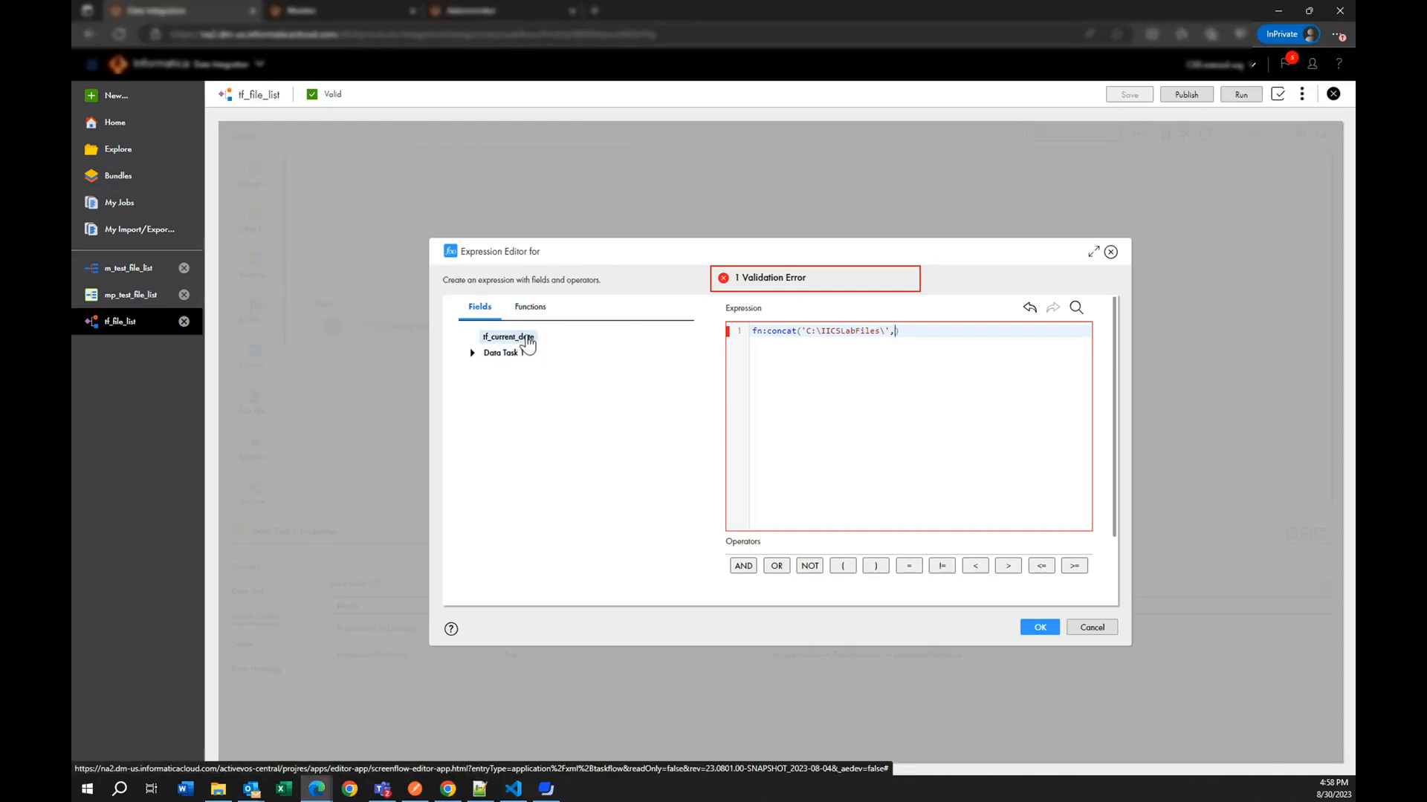
{"action": "mouse_move", "coordinate": [529, 343]}
{"action": "left_click", "coordinate": [653, 338]}
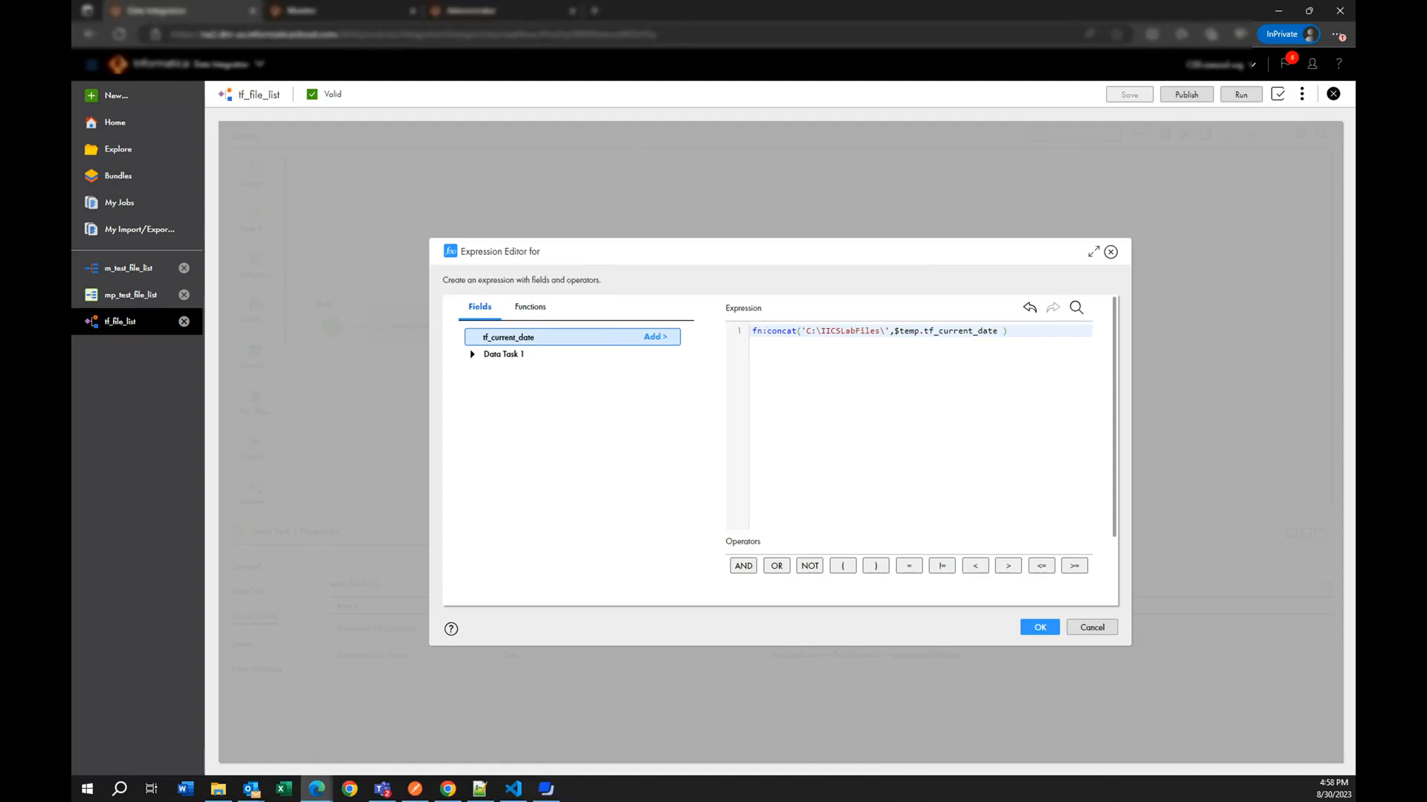
{"action": "left_click", "coordinate": [218, 788]}
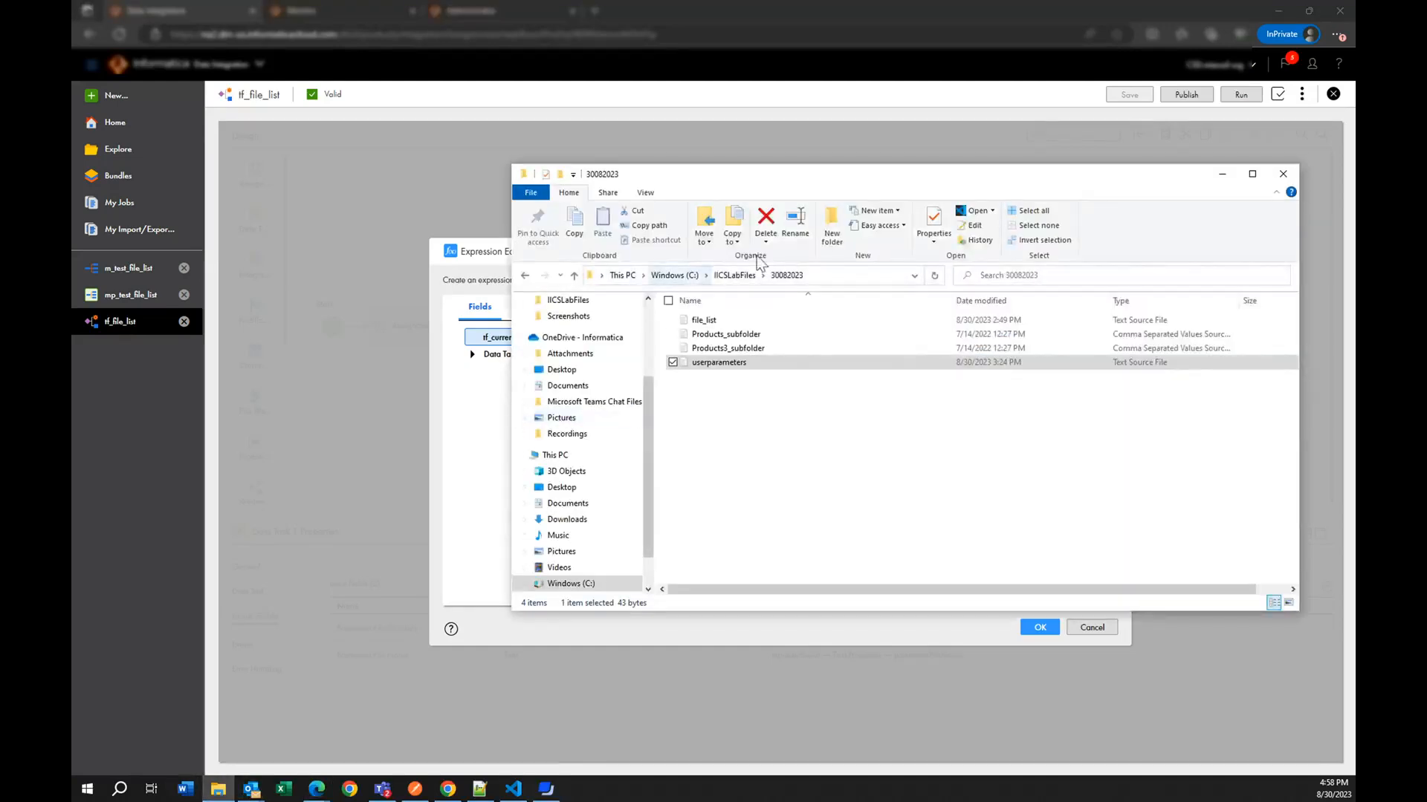
{"action": "left_click", "coordinate": [732, 276]}
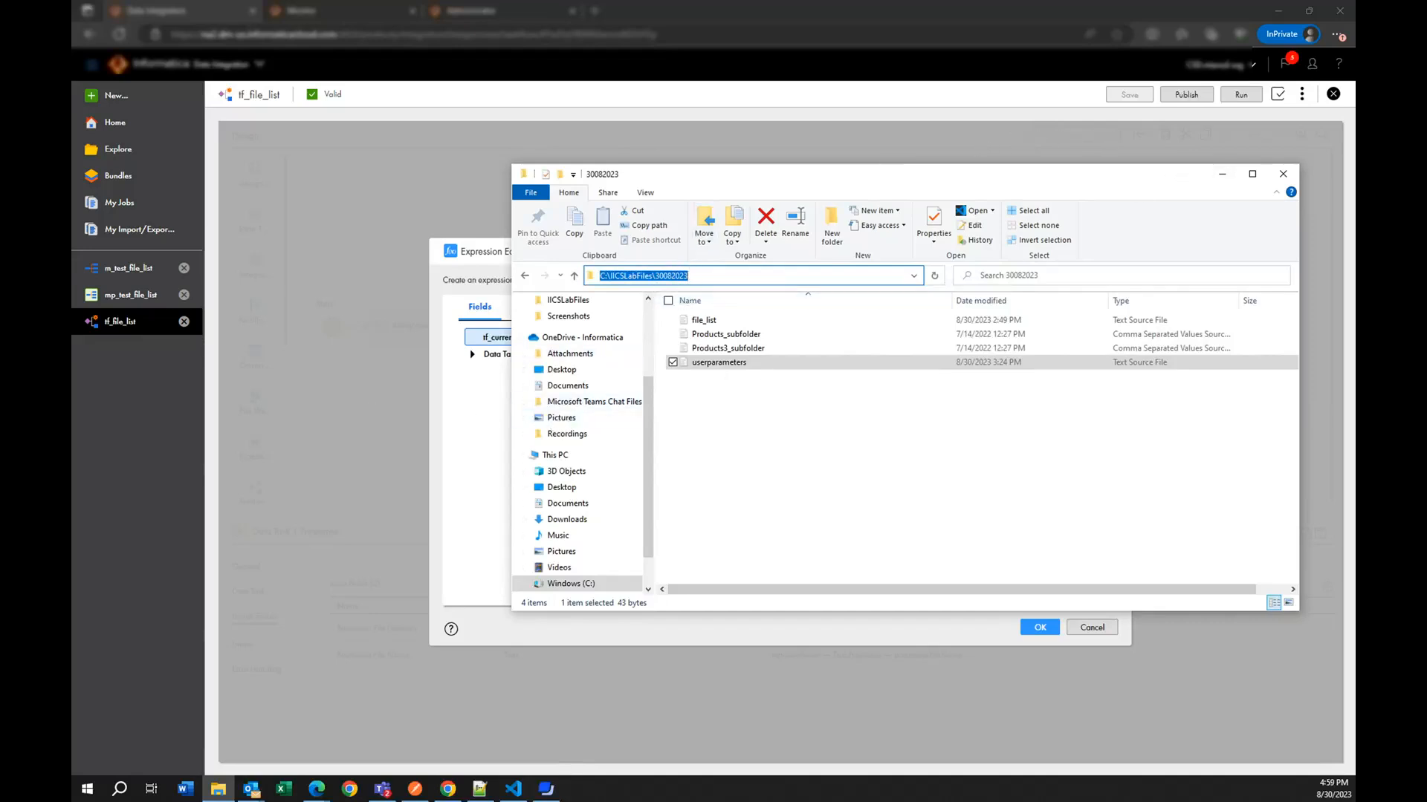
{"action": "left_click", "coordinate": [410, 177]}
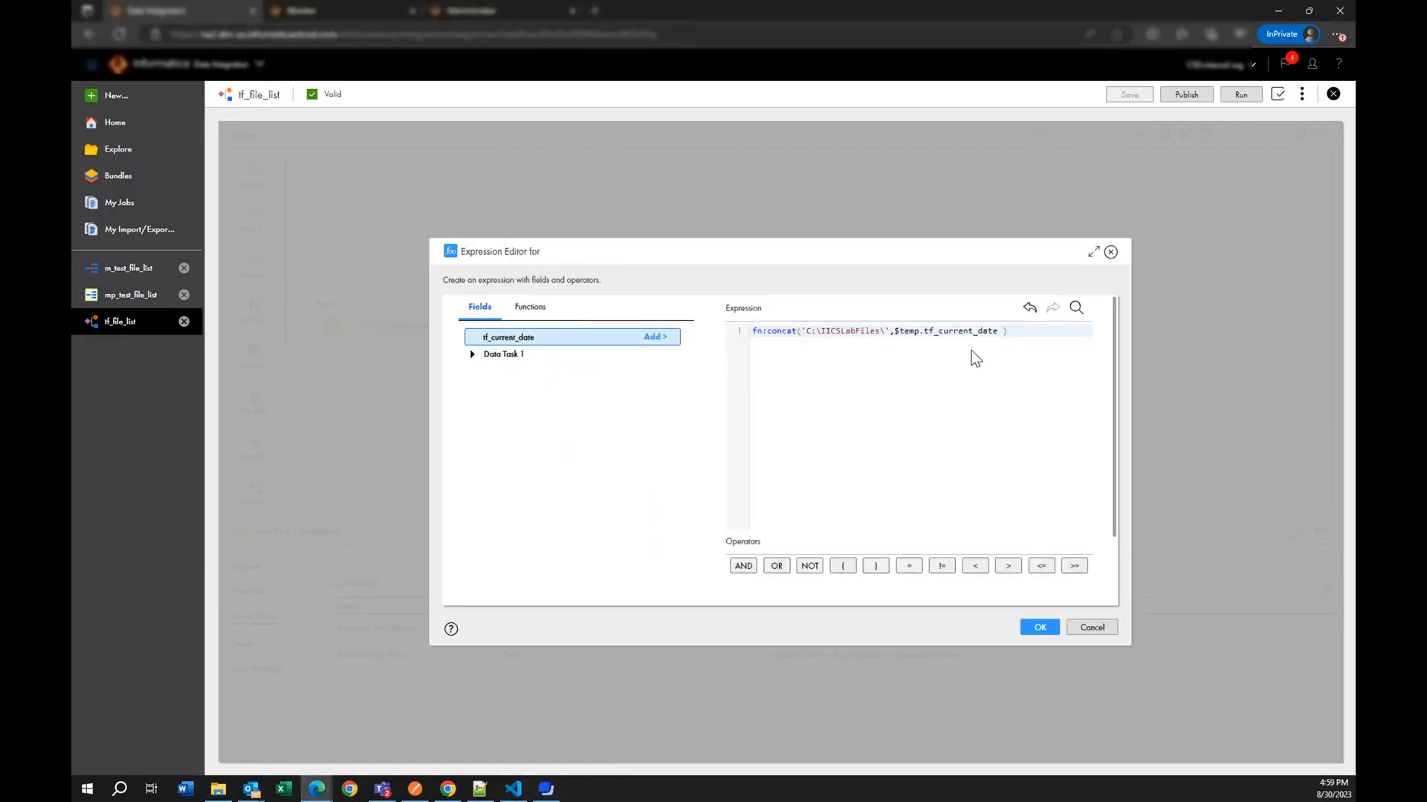
{"action": "left_click", "coordinate": [1043, 628]}
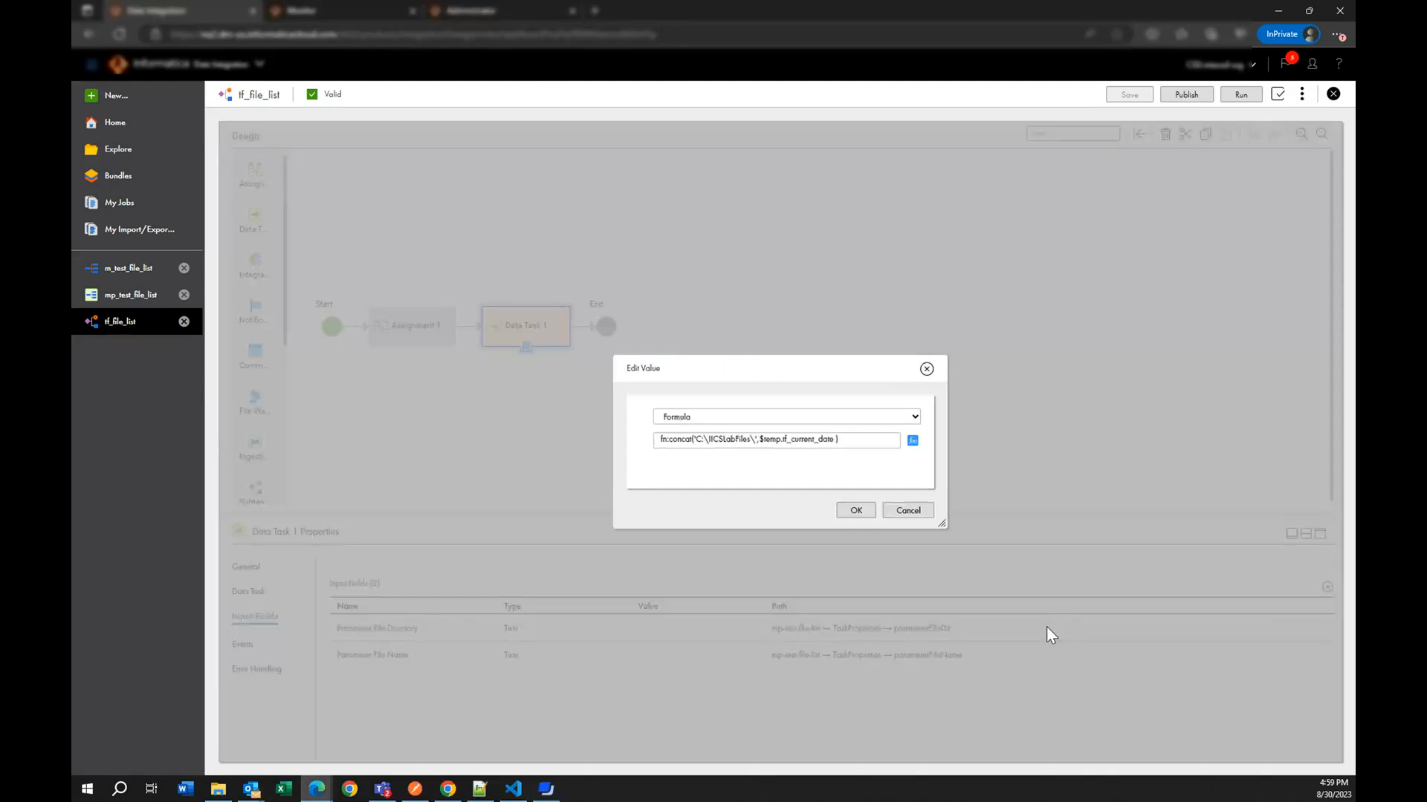
{"action": "left_click", "coordinate": [857, 511]}
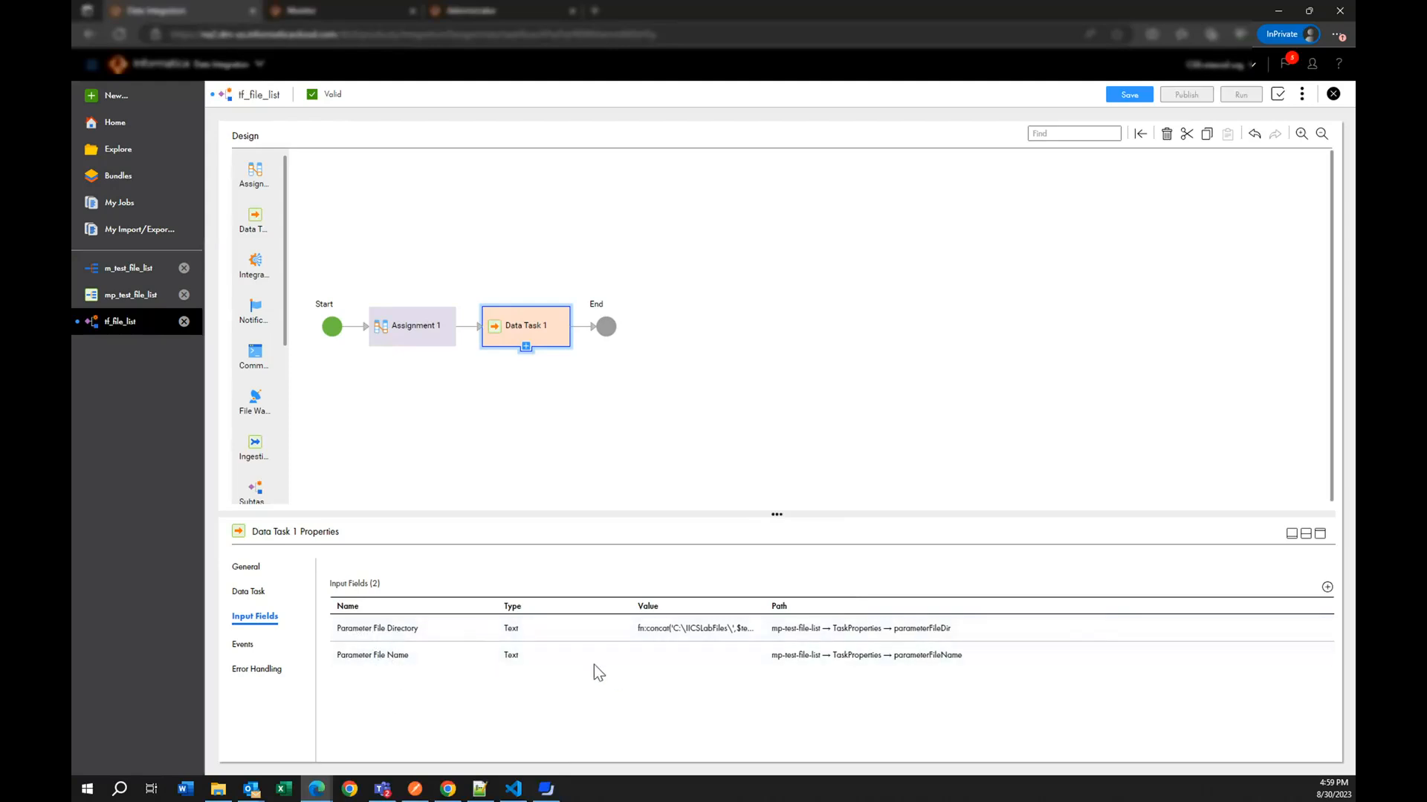
Step: Copy the parameter file's name from the 30082023 folder and set the Parameter File Name value to the content userparameters.txt
{"action": "left_click", "coordinate": [218, 790]}
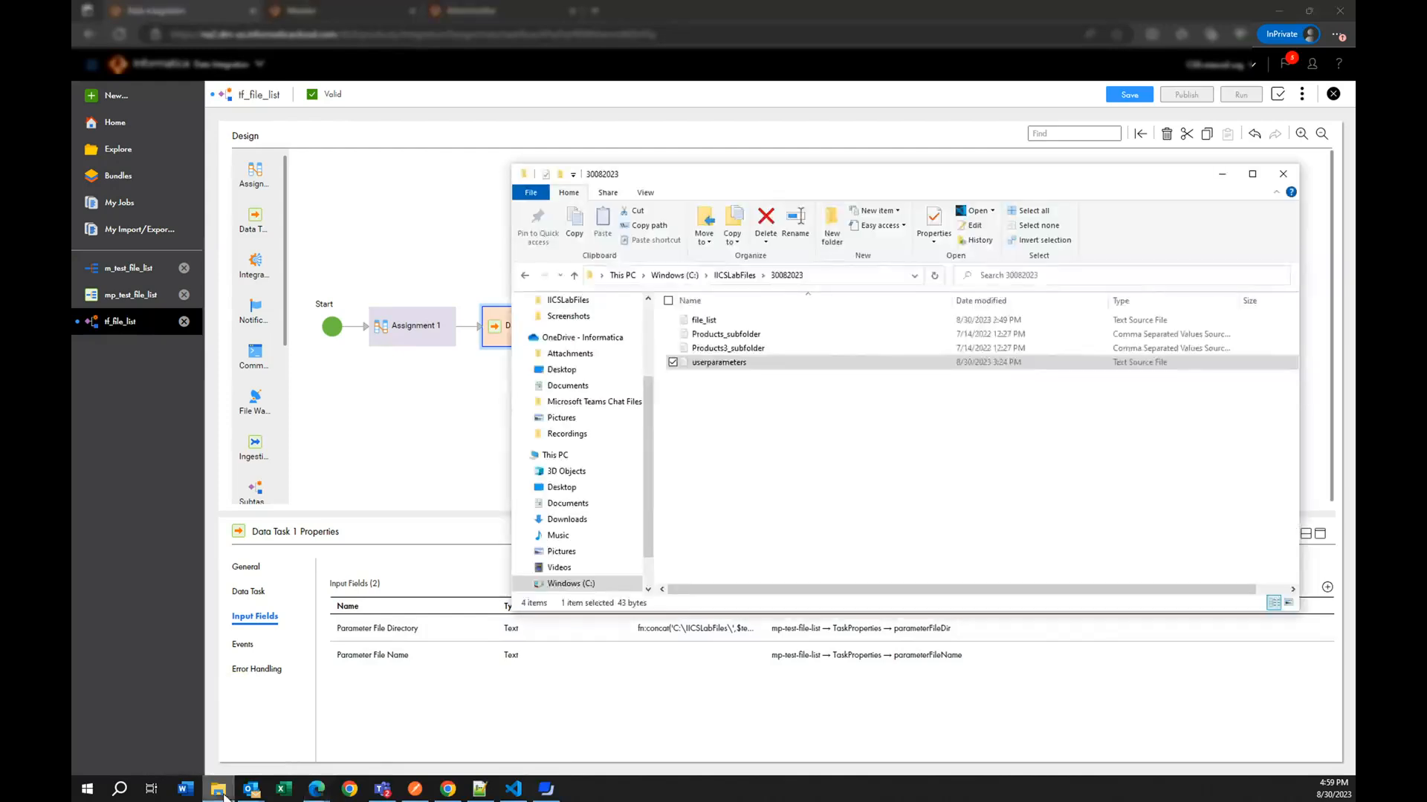
{"action": "left_click", "coordinate": [732, 364]}
{"action": "key", "text": "ctrl+c"}
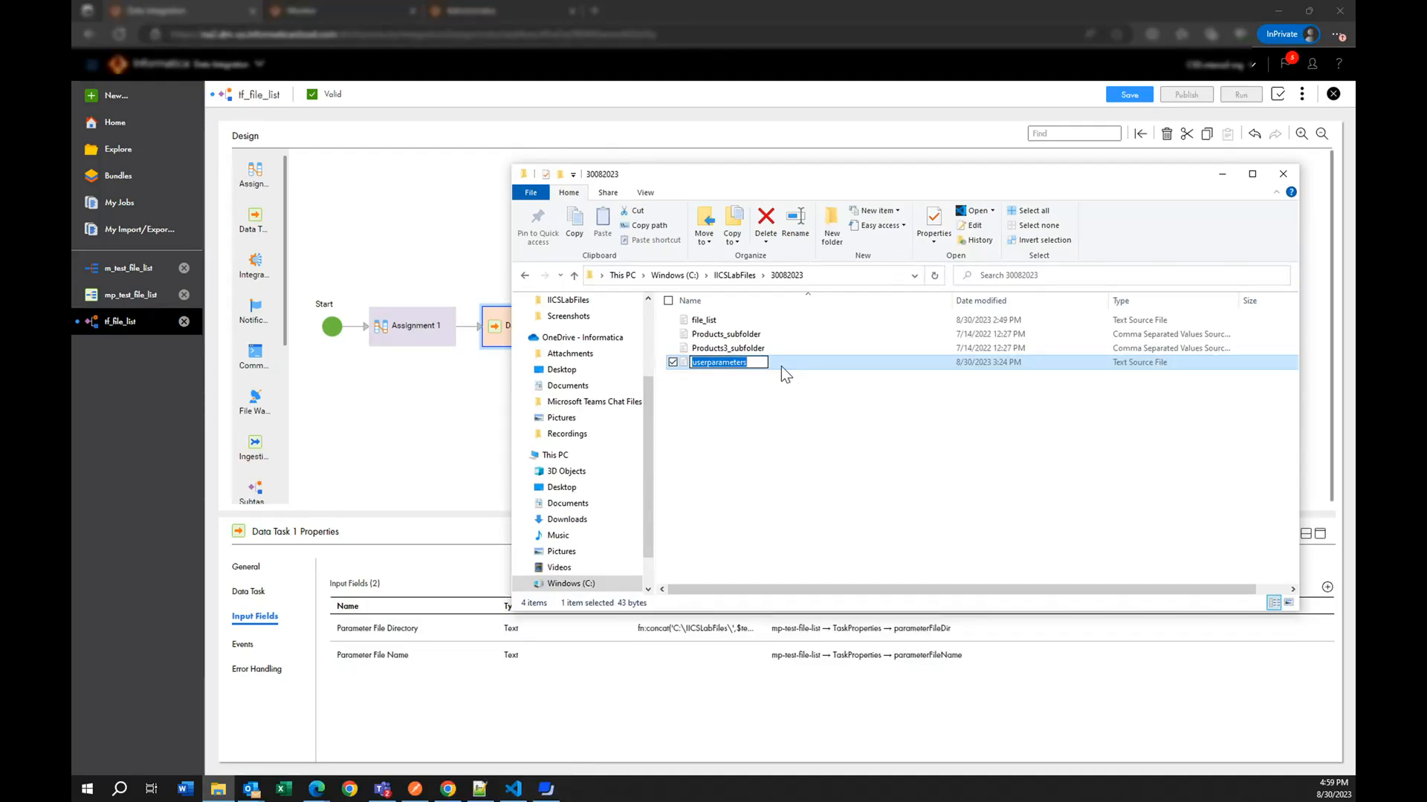
{"action": "left_click", "coordinate": [1222, 175]}
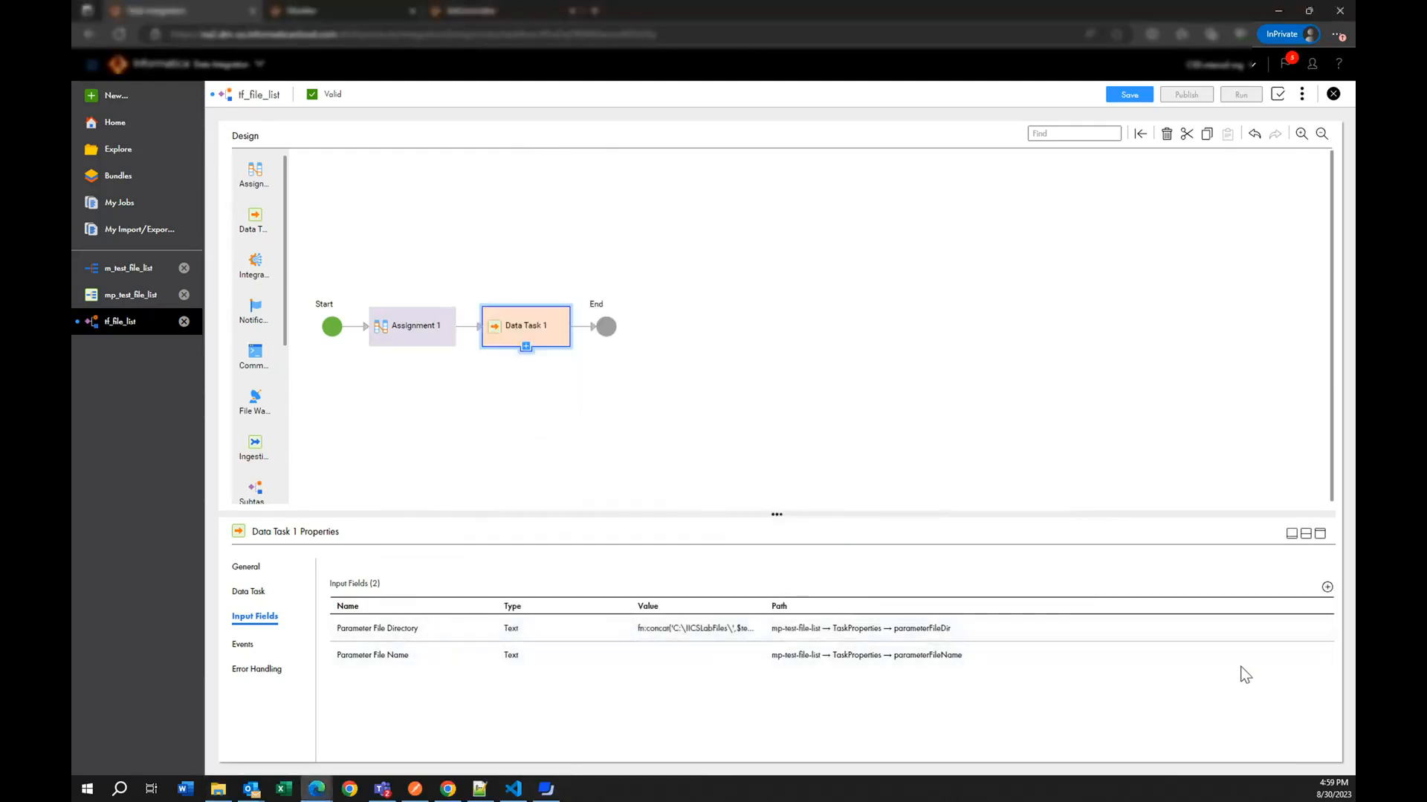
{"action": "left_click", "coordinate": [1301, 657]}
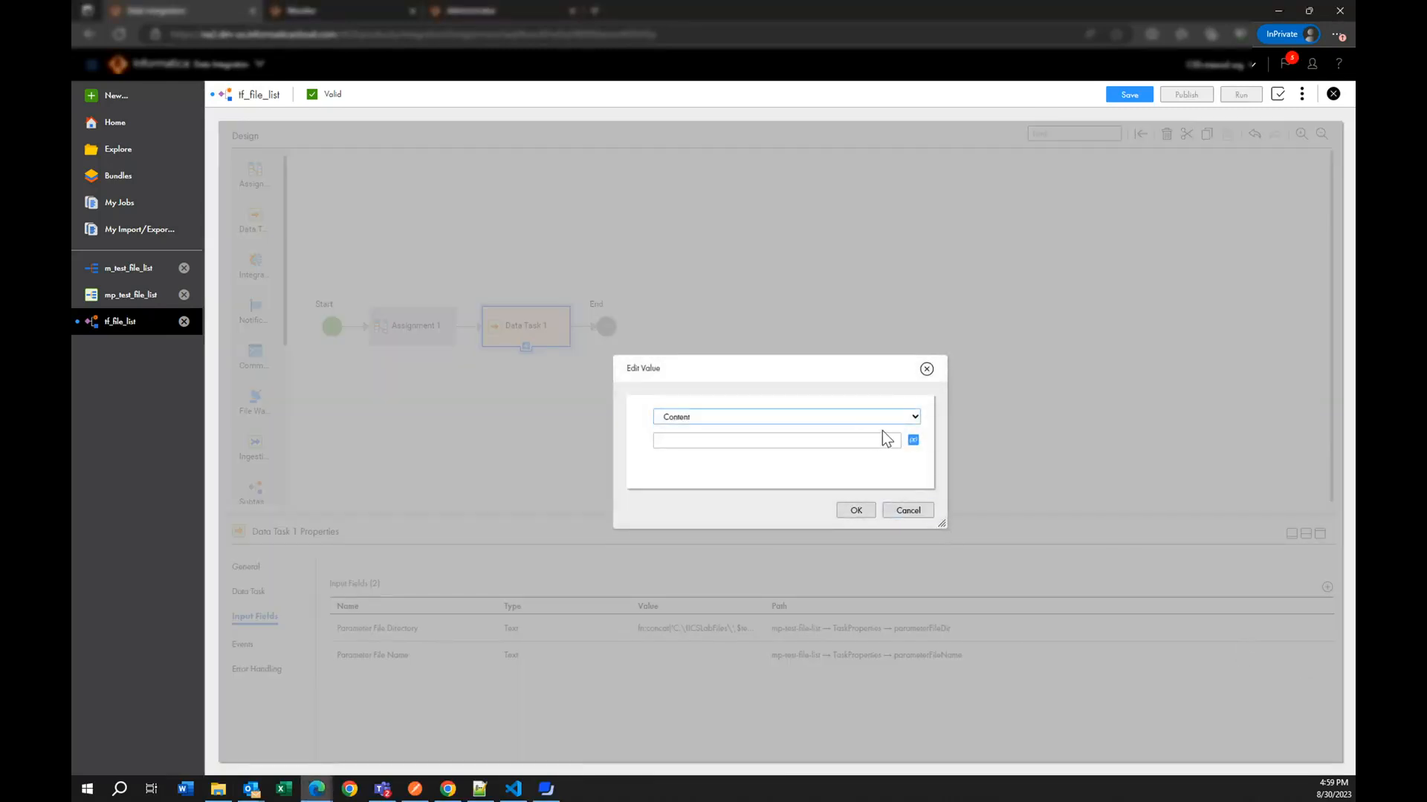
{"action": "key", "text": "ctrl+v"}
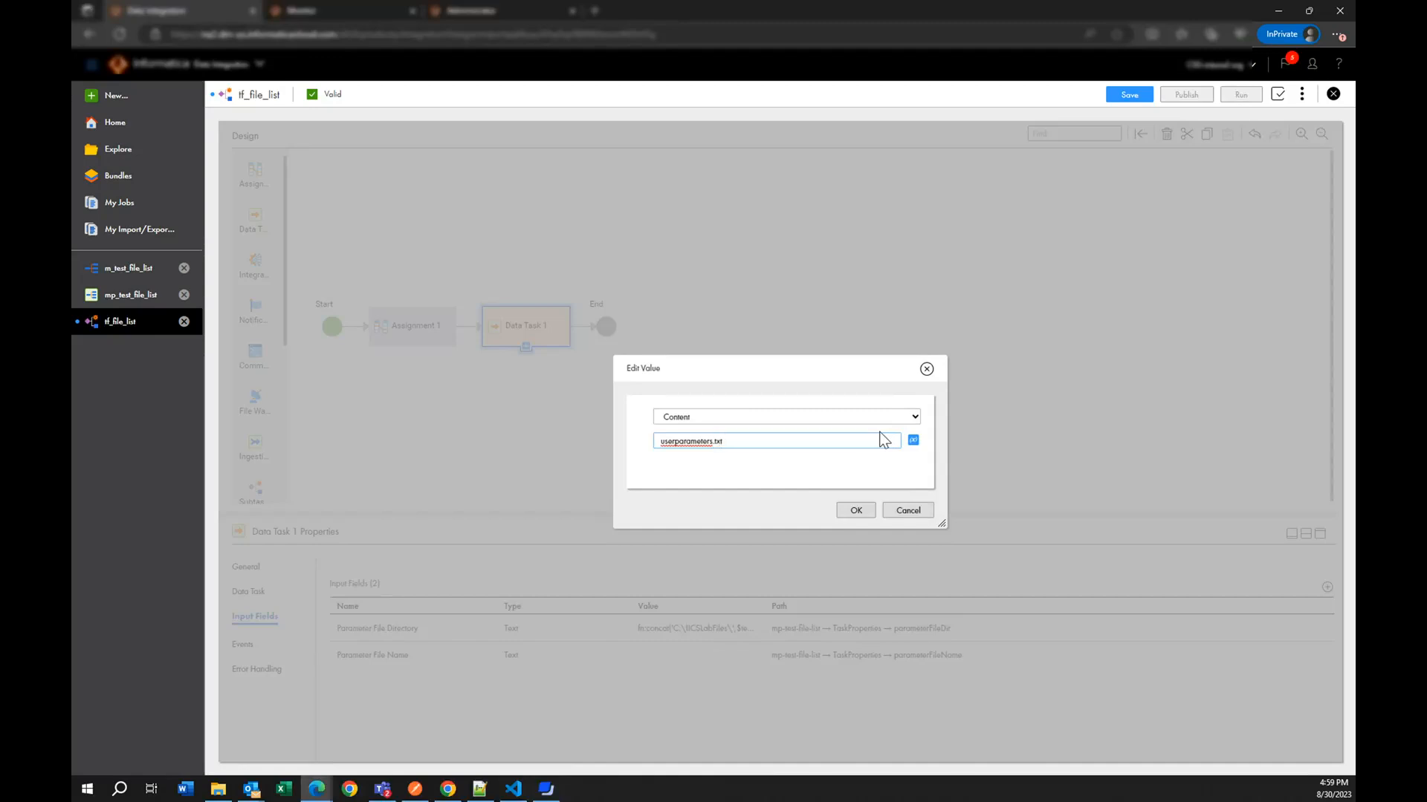
{"action": "left_click", "coordinate": [845, 512]}
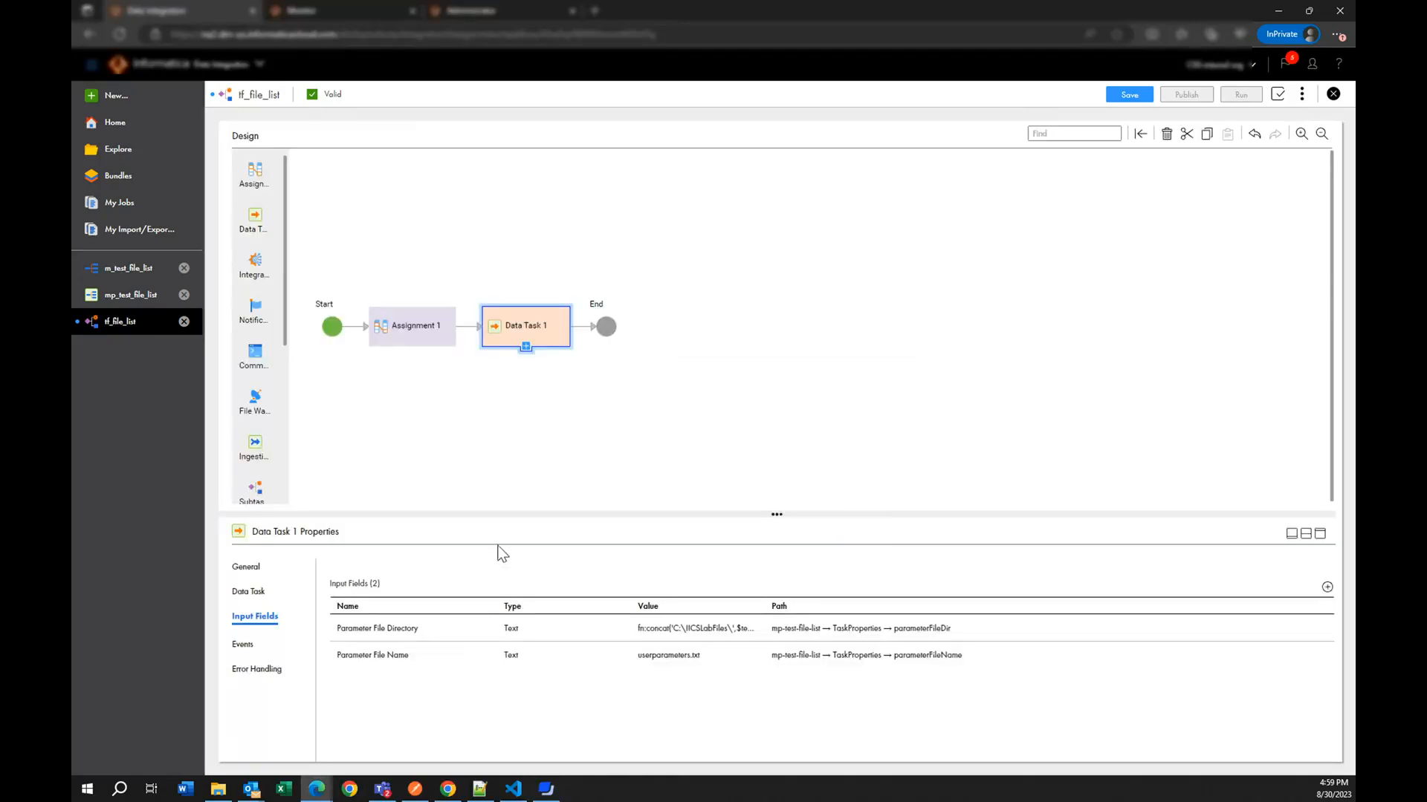
Step: Save and publish the tf_file_list taskflow
{"action": "left_click", "coordinate": [1122, 100]}
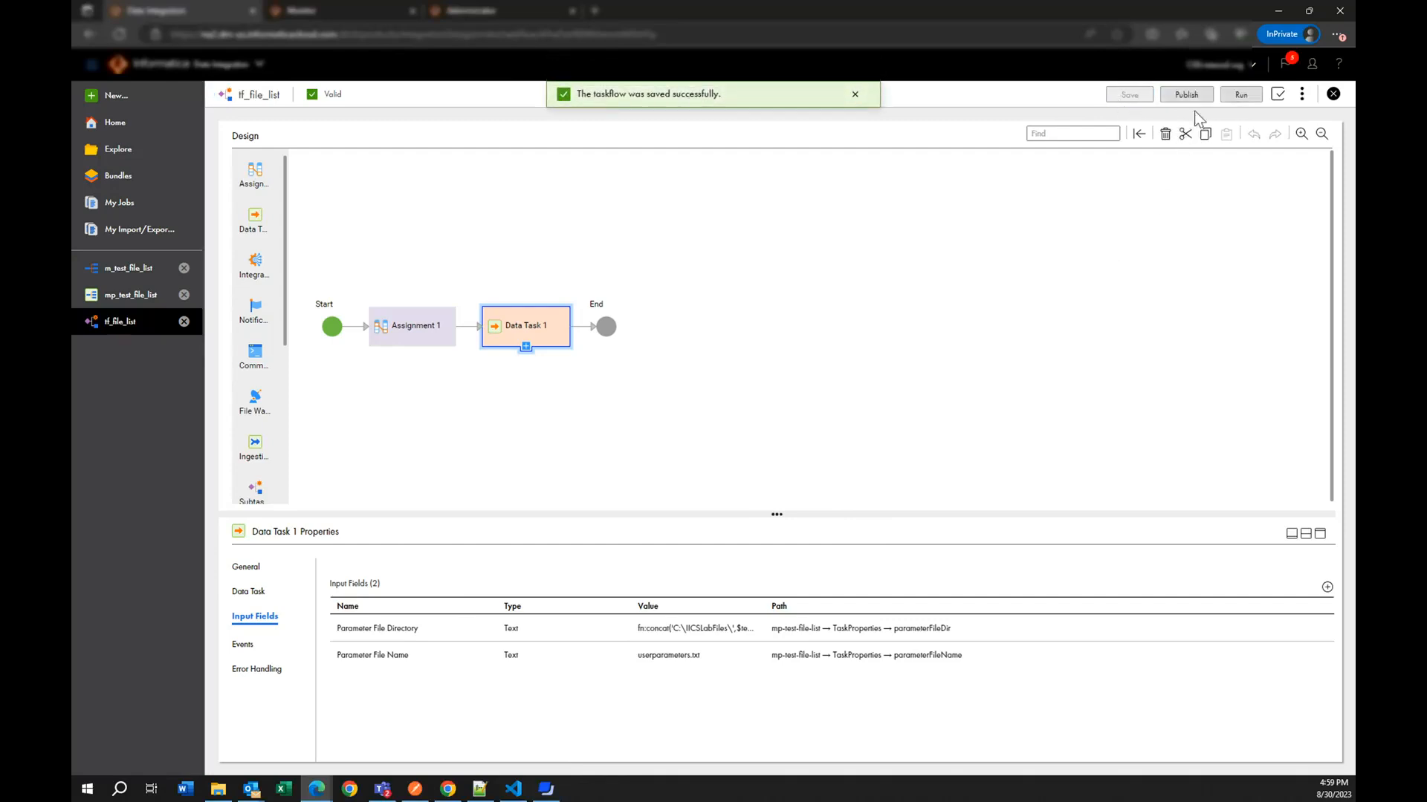
{"action": "left_click", "coordinate": [1186, 95]}
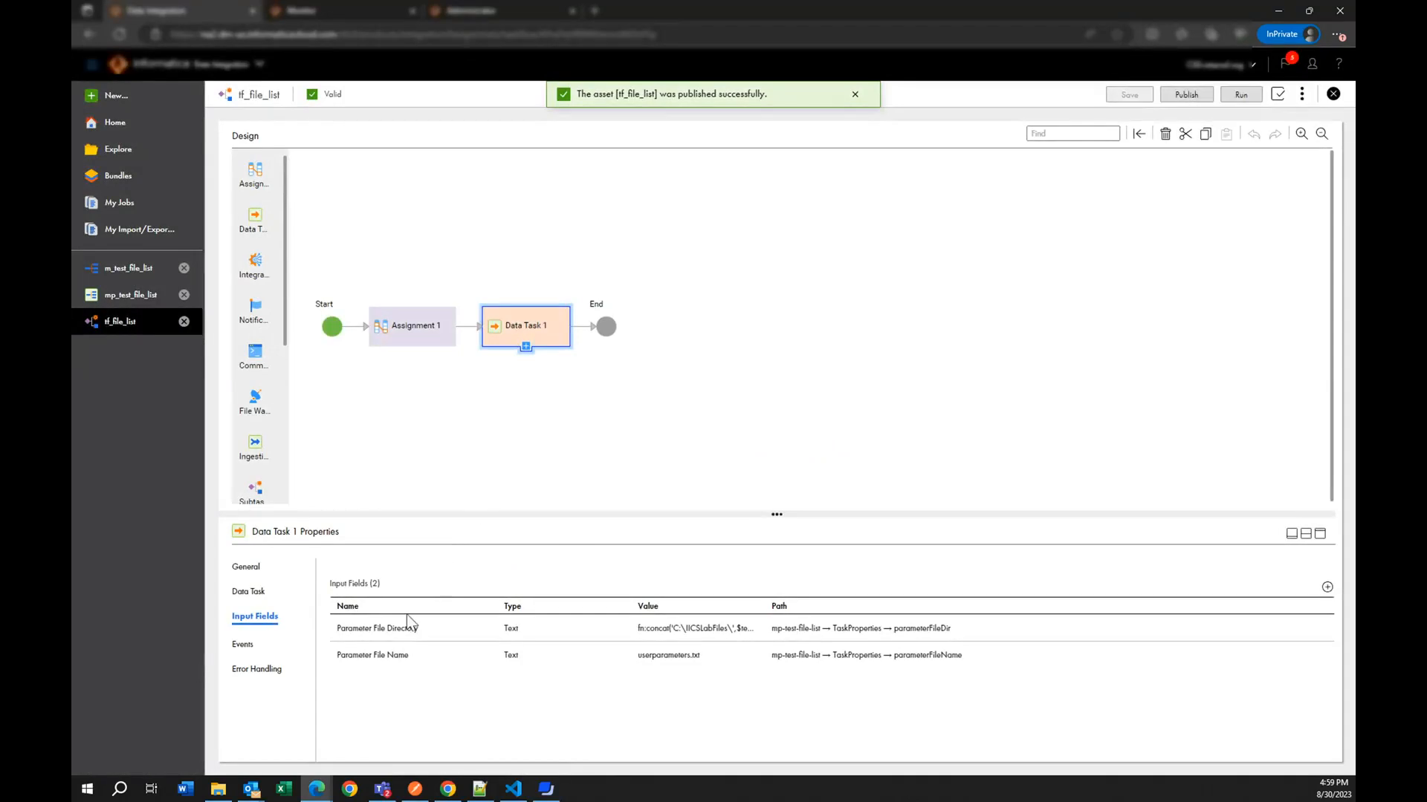
Step: Review the taskflow's temp fields, the Assignment 1 formula and Data Task 1's input fields, and open the userparameters file to check its contents
{"action": "left_click", "coordinate": [335, 340]}
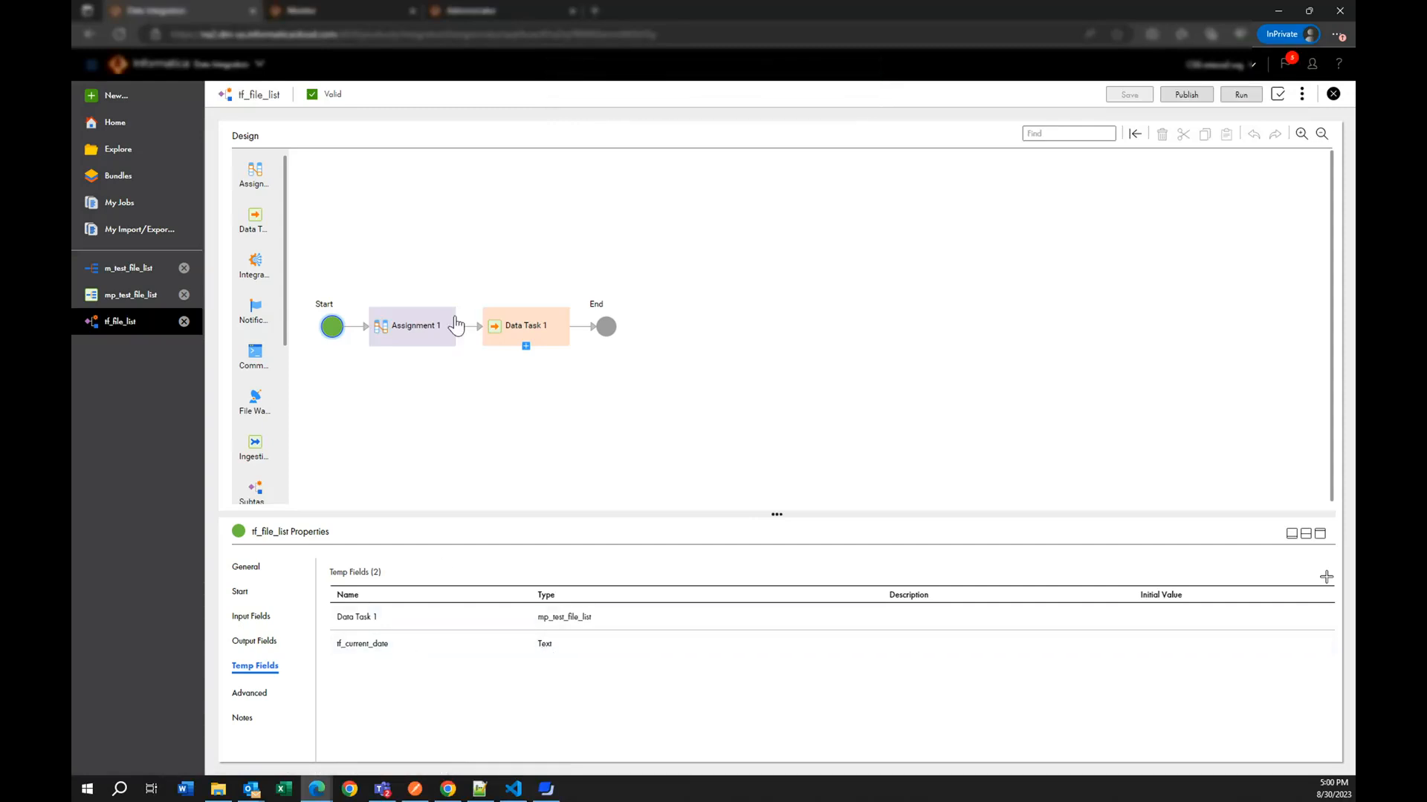
{"action": "left_click", "coordinate": [435, 340]}
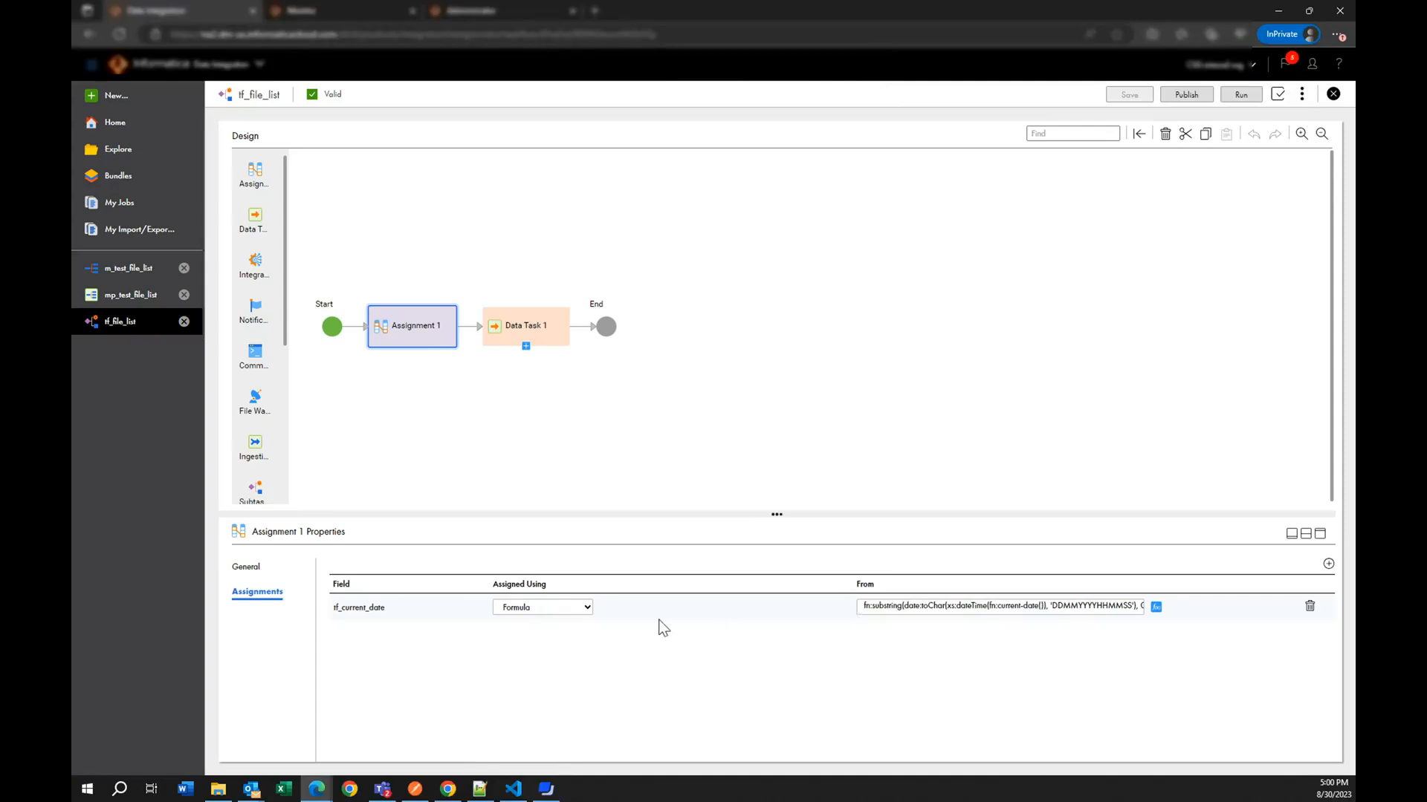
{"action": "left_click", "coordinate": [502, 355]}
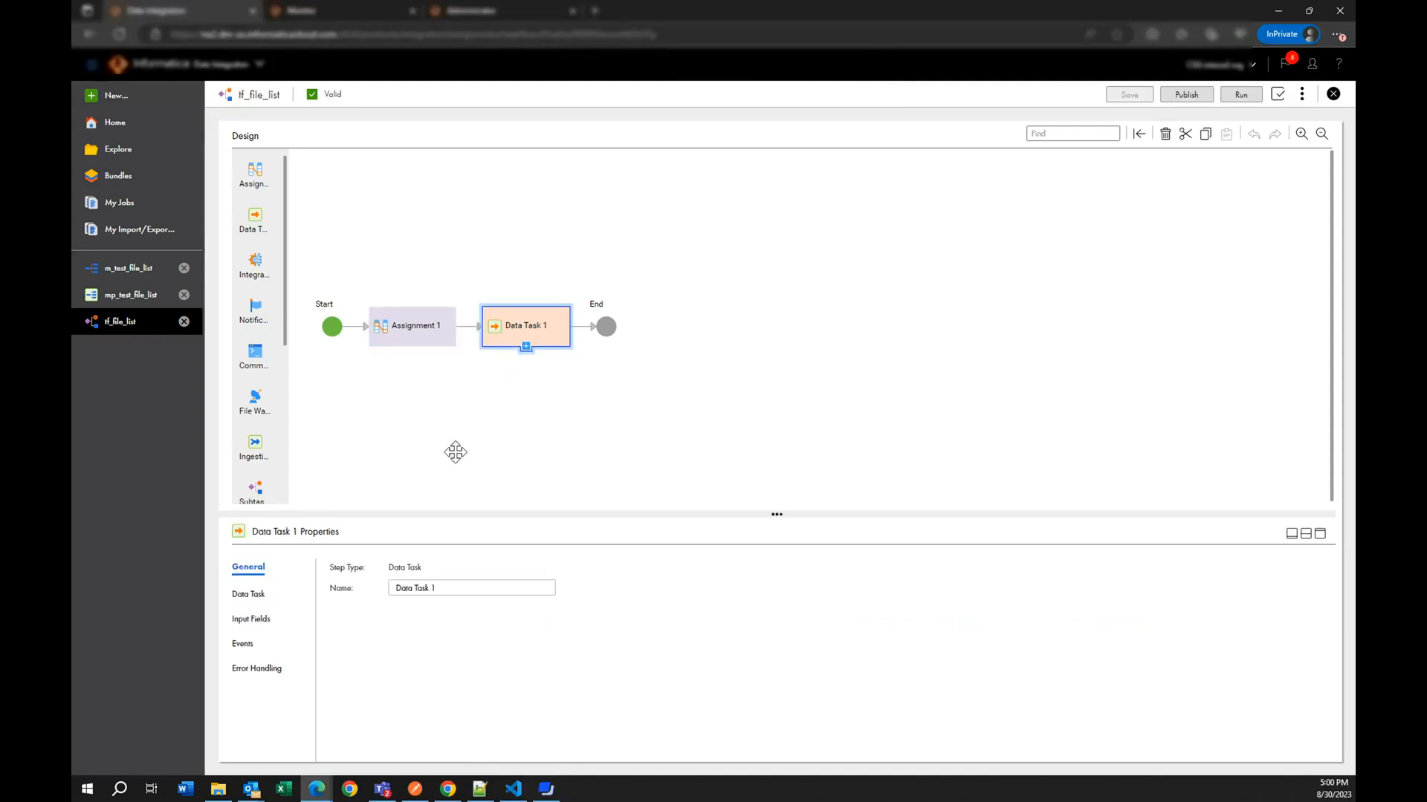
{"action": "left_click", "coordinate": [252, 623]}
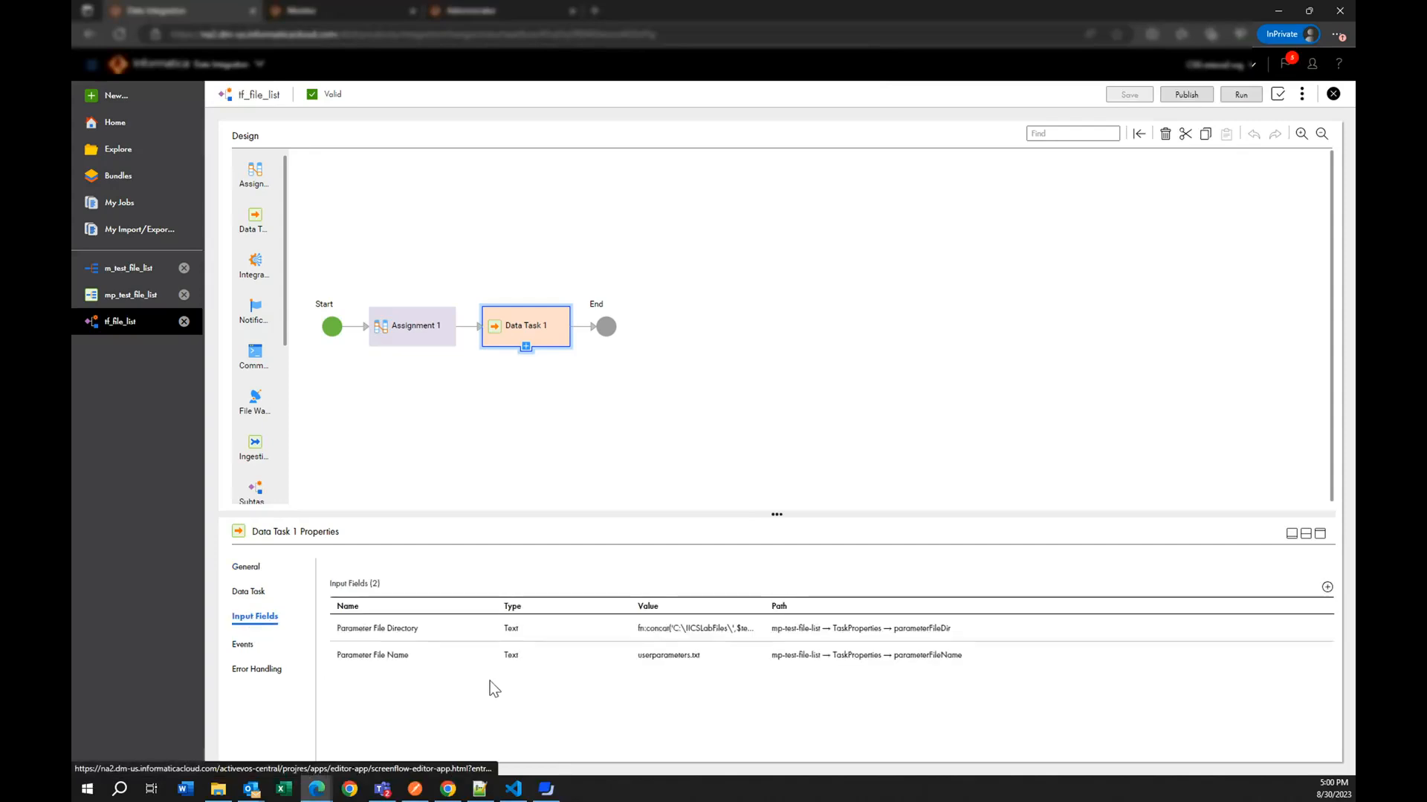
{"action": "left_click", "coordinate": [718, 633]}
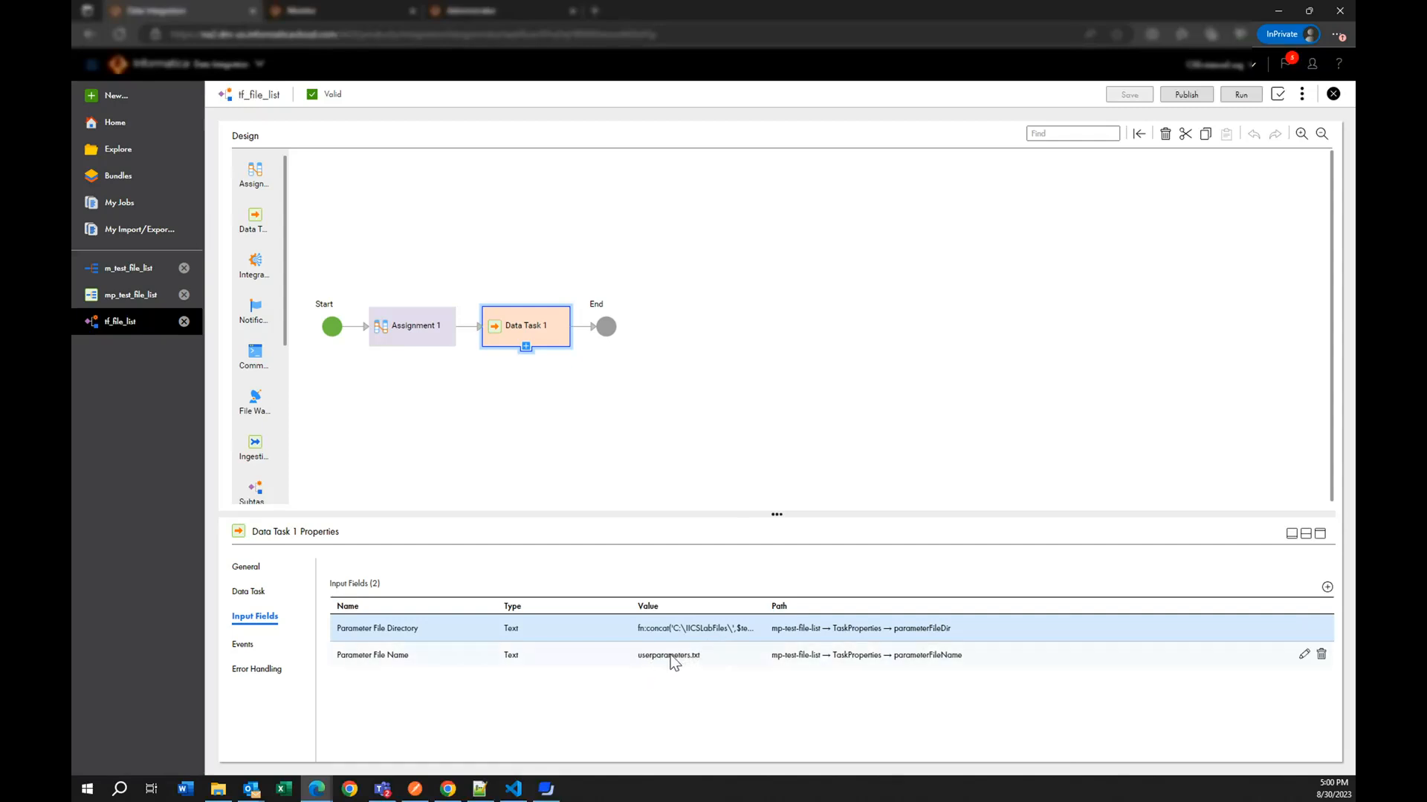
{"action": "left_click", "coordinate": [212, 792]}
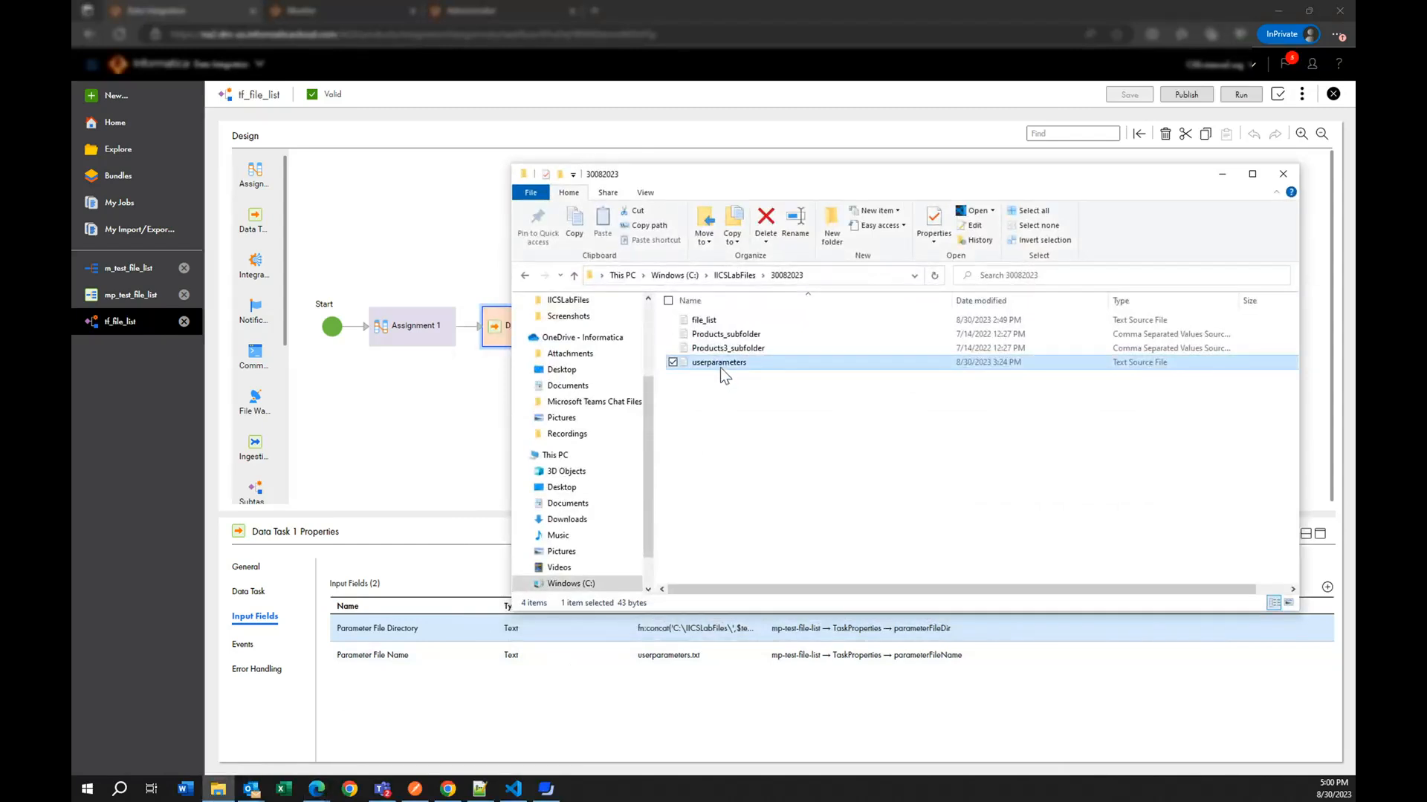
{"action": "double_click", "coordinate": [724, 367]}
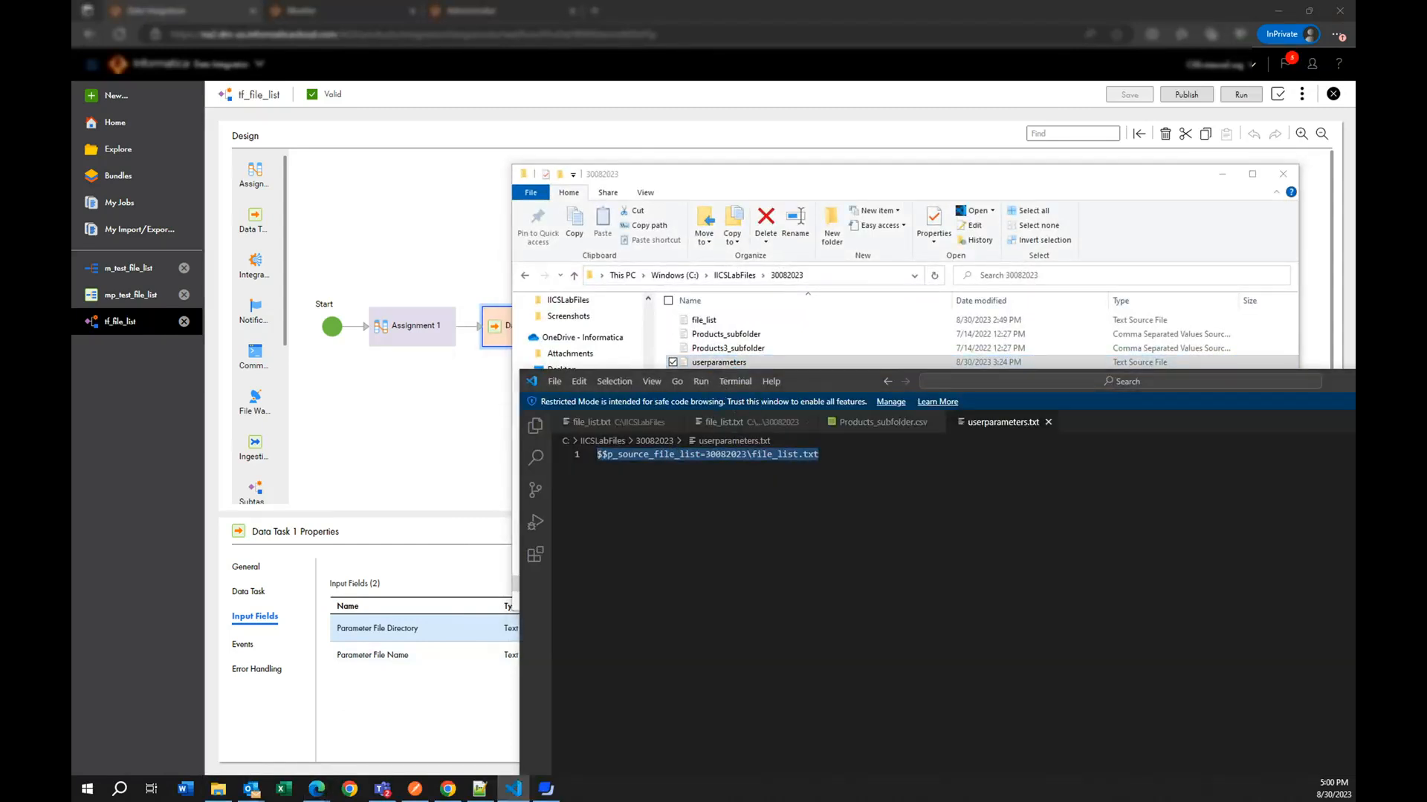
Step: Check the file list path in userparameters.txt against the source file paths in the 30082023 folder's file_list.txt
{"action": "double_click", "coordinate": [727, 455]}
{"action": "double_click", "coordinate": [777, 454]}
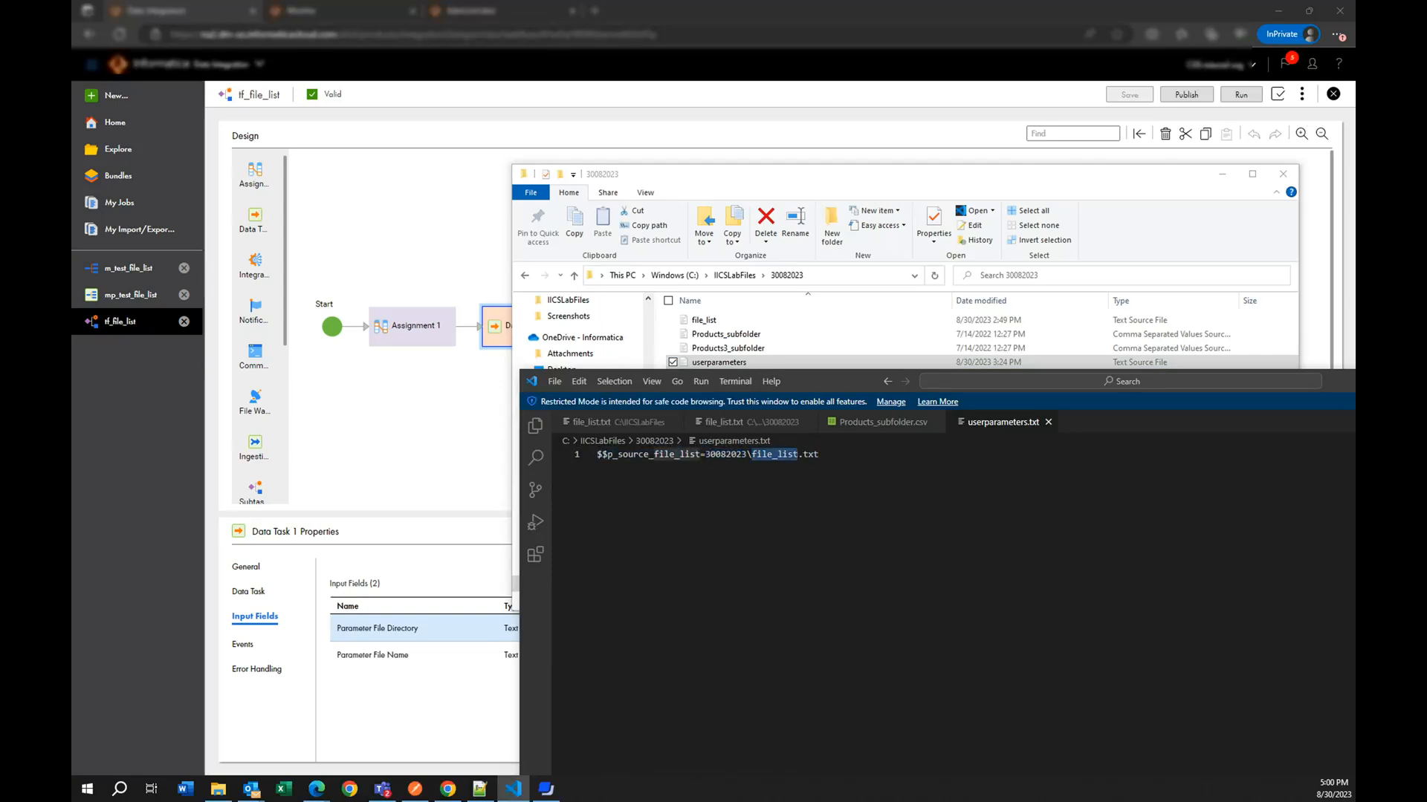
{"action": "left_click_drag", "start_coordinate": [705, 454], "coordinate": [747, 454]}
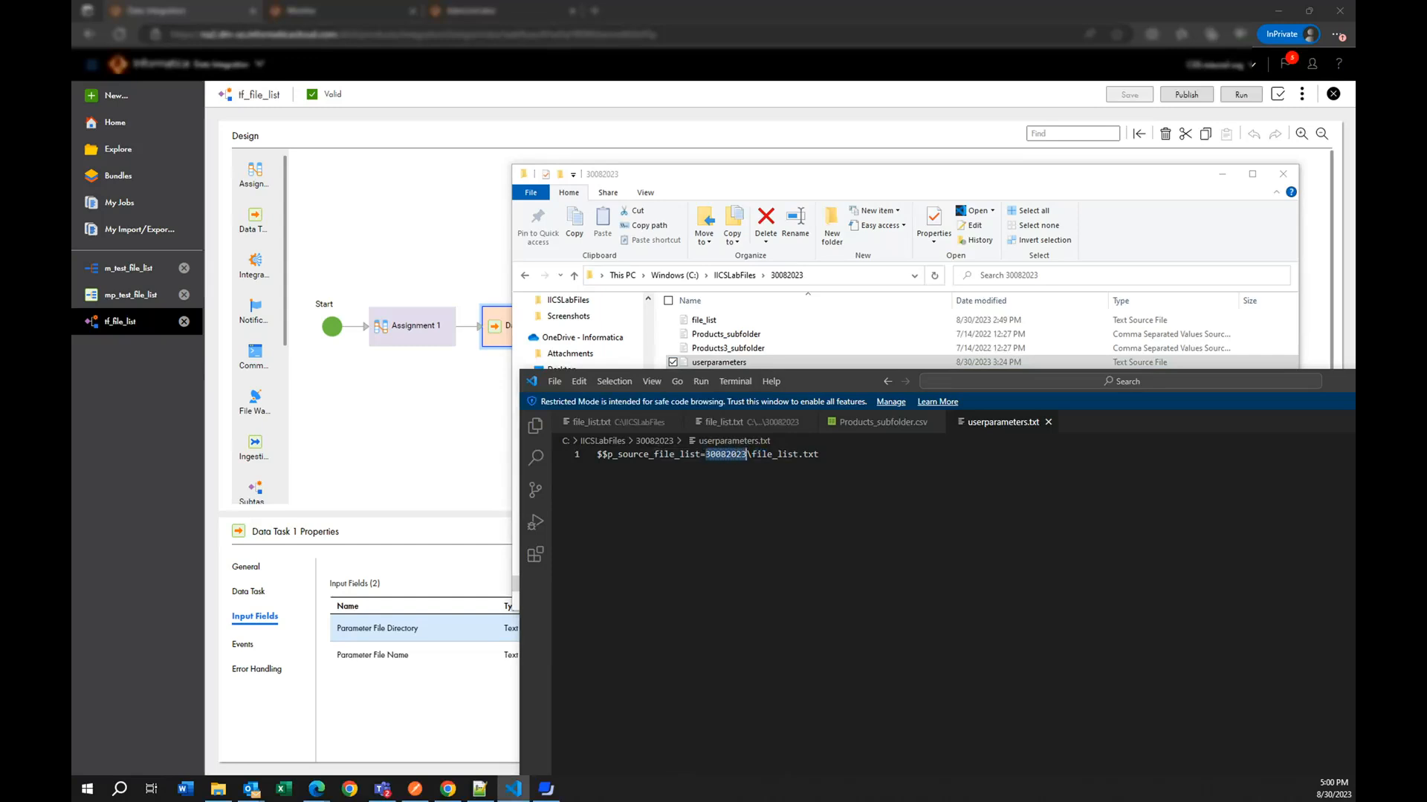
{"action": "double_click", "coordinate": [777, 454]}
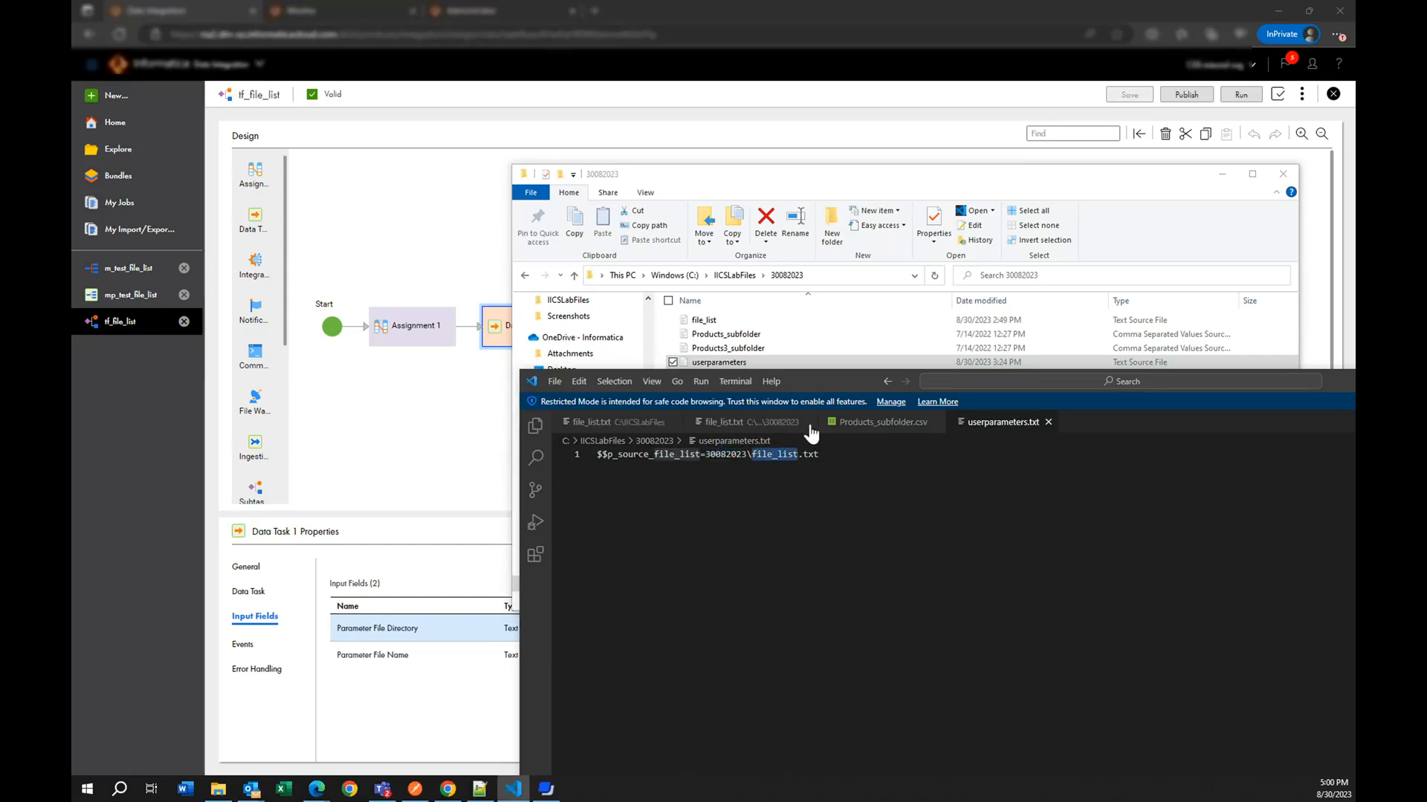
{"action": "double_click", "coordinate": [730, 319]}
{"action": "key", "text": "ctrl+a"}
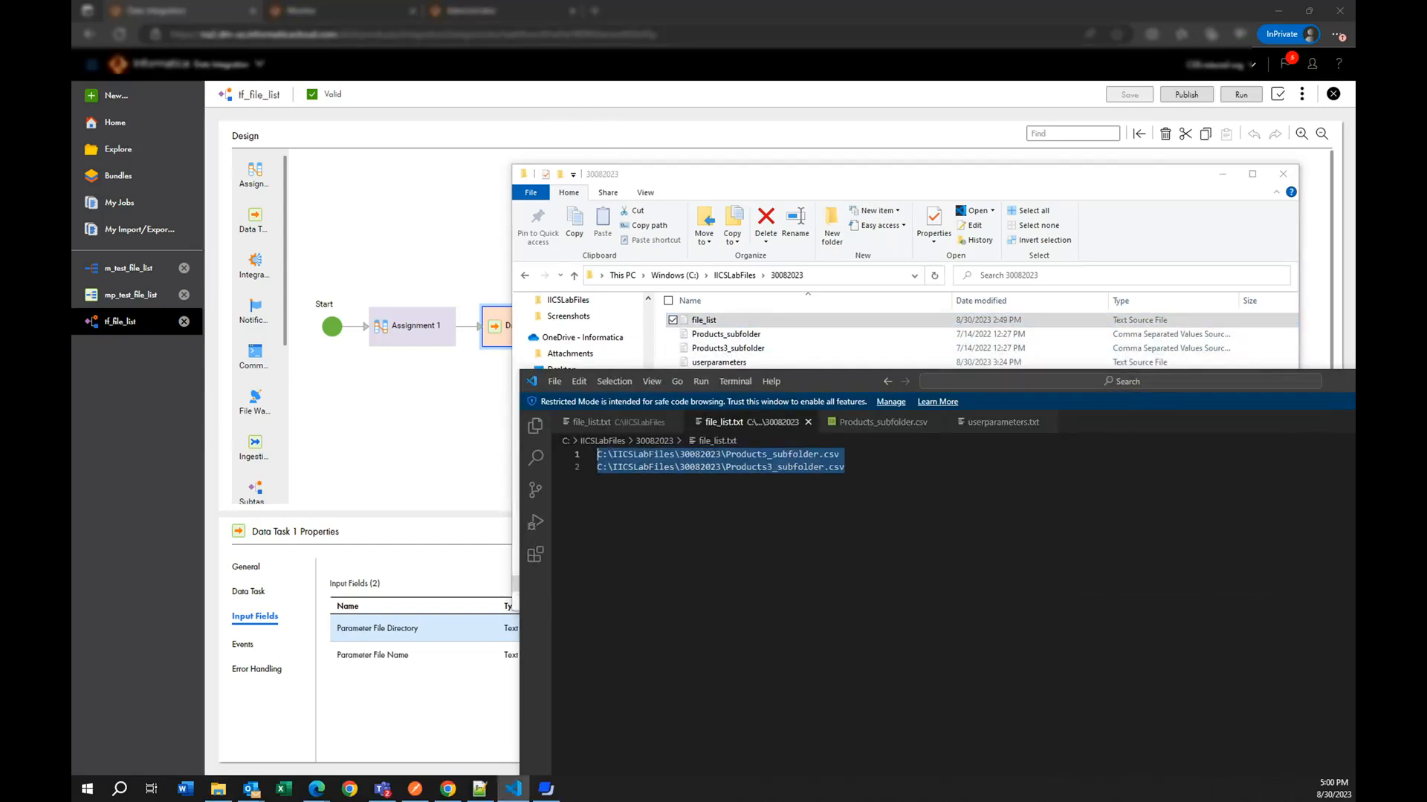
Step: Run the tf_file_list taskflow in Informatica Data Integration and open the job details of its mp_test_file_list subtask
{"action": "left_click", "coordinate": [439, 221]}
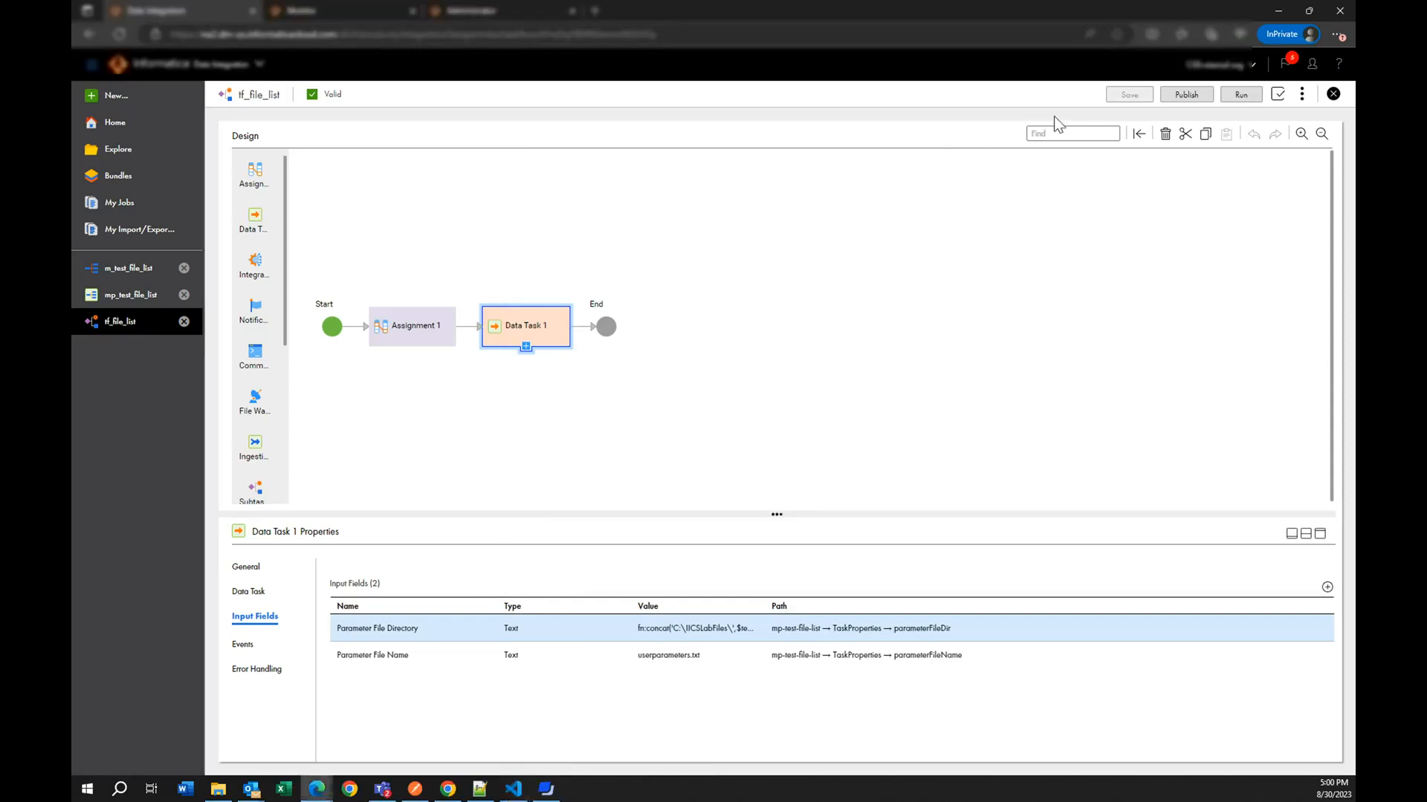
{"action": "left_click", "coordinate": [1251, 96]}
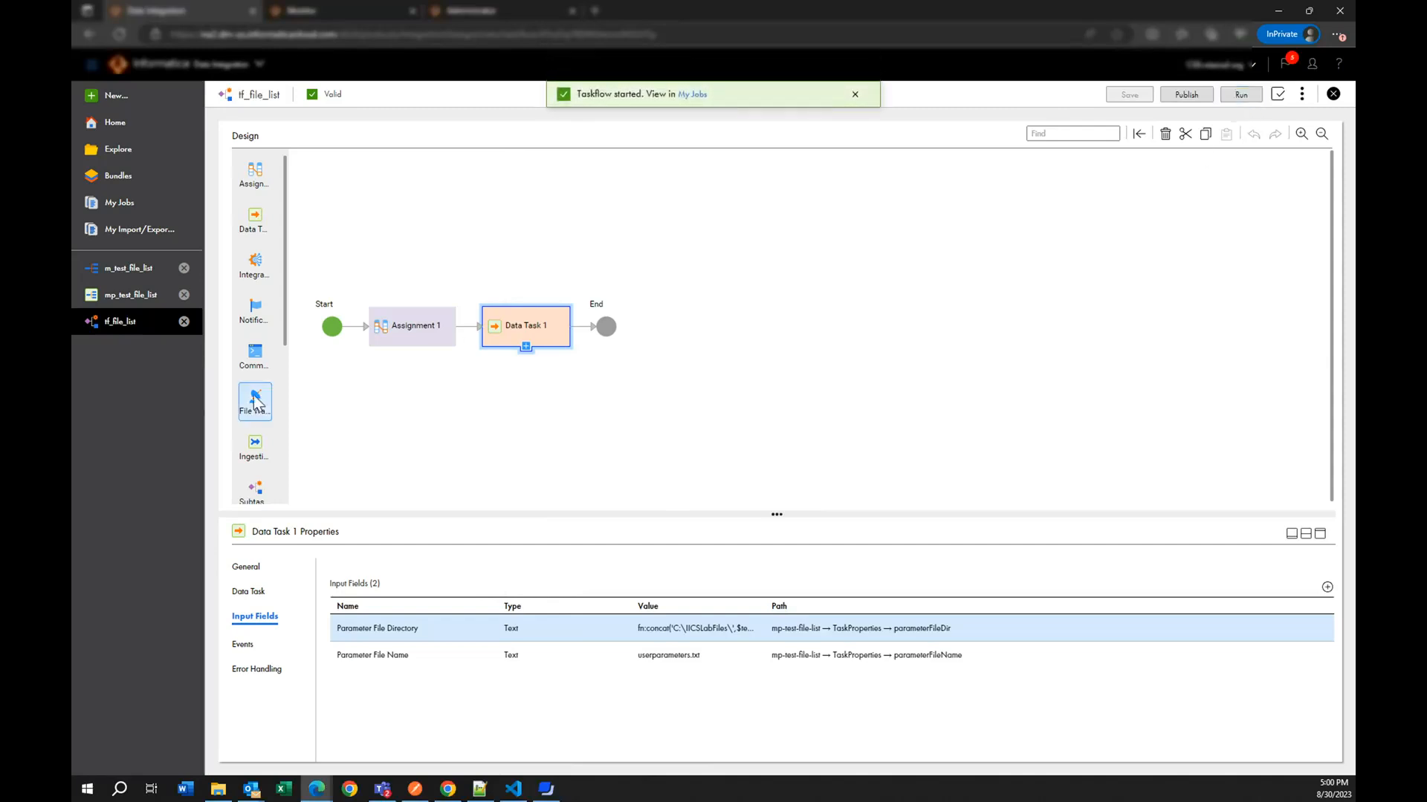
{"action": "left_click", "coordinate": [692, 95]}
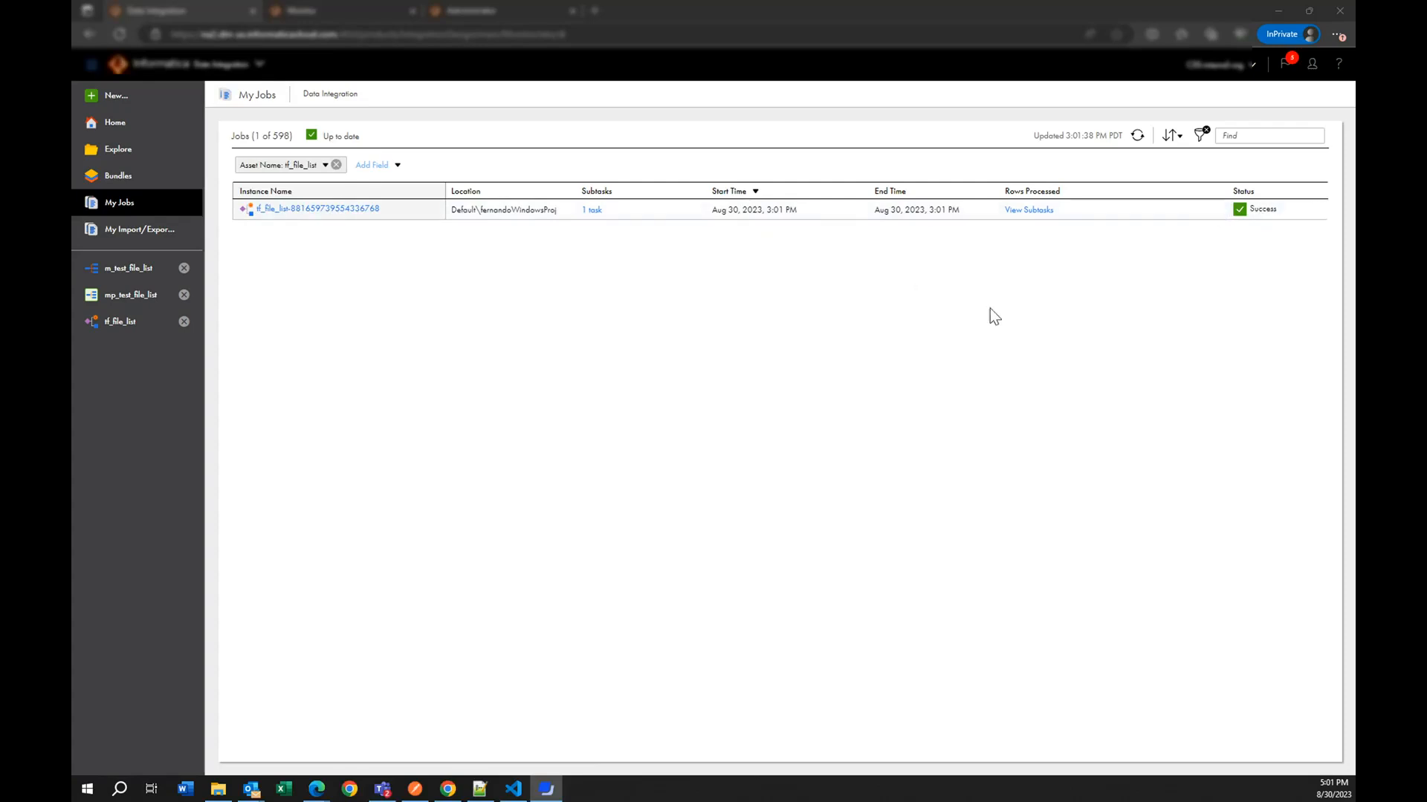
{"action": "left_click", "coordinate": [591, 211]}
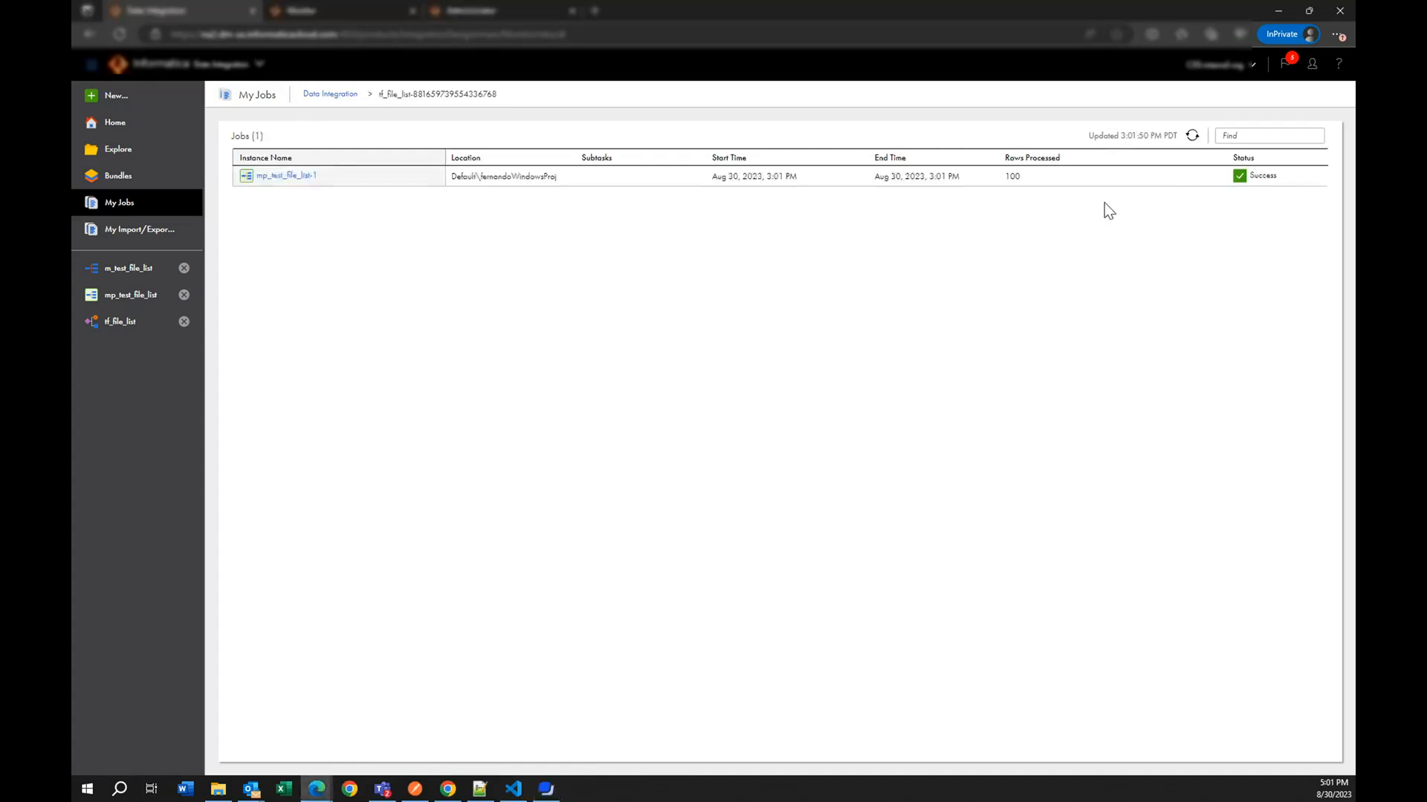
{"action": "left_click", "coordinate": [272, 176]}
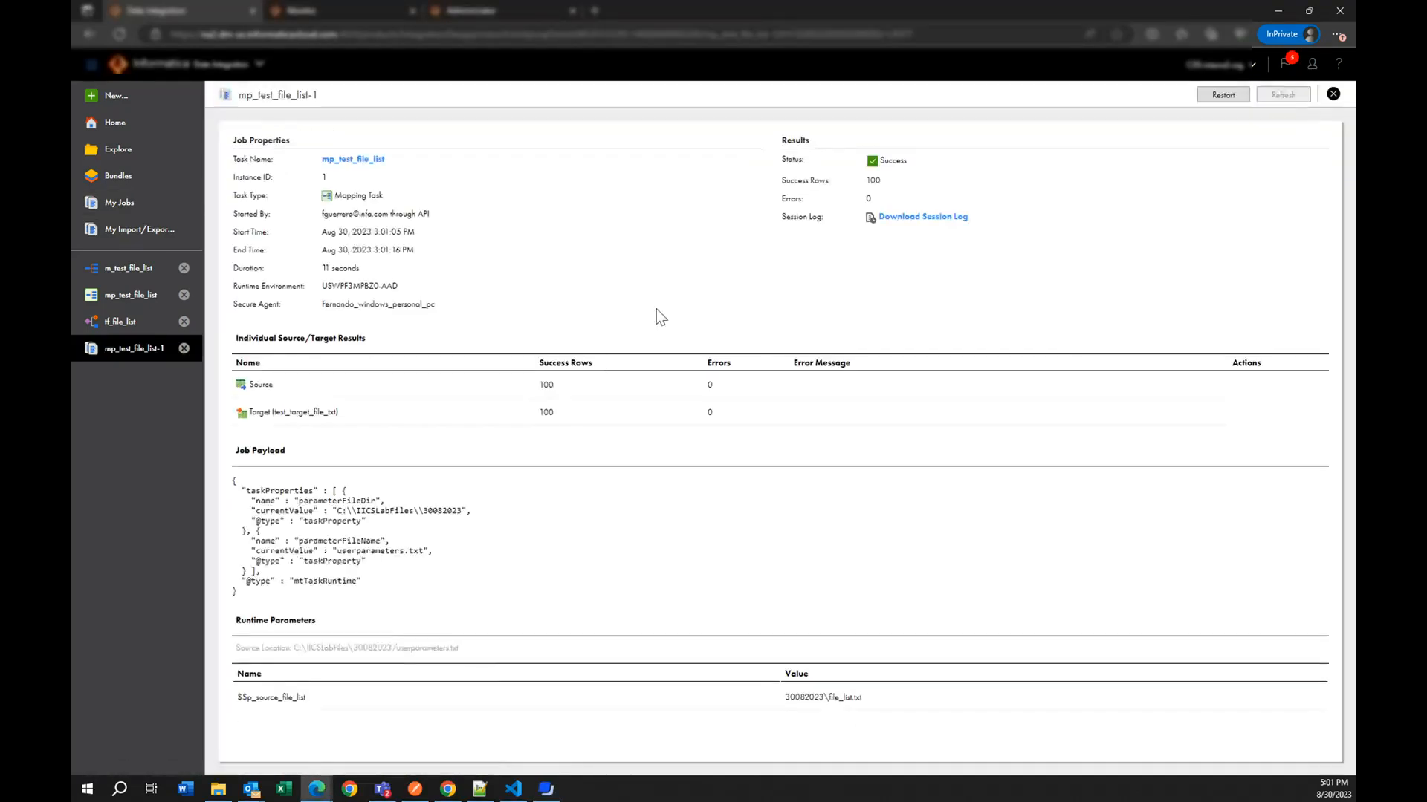
Step: Download the mp_test_file_list job's session log and open it in a maximized Visual Studio Code window
{"action": "left_click", "coordinate": [903, 218]}
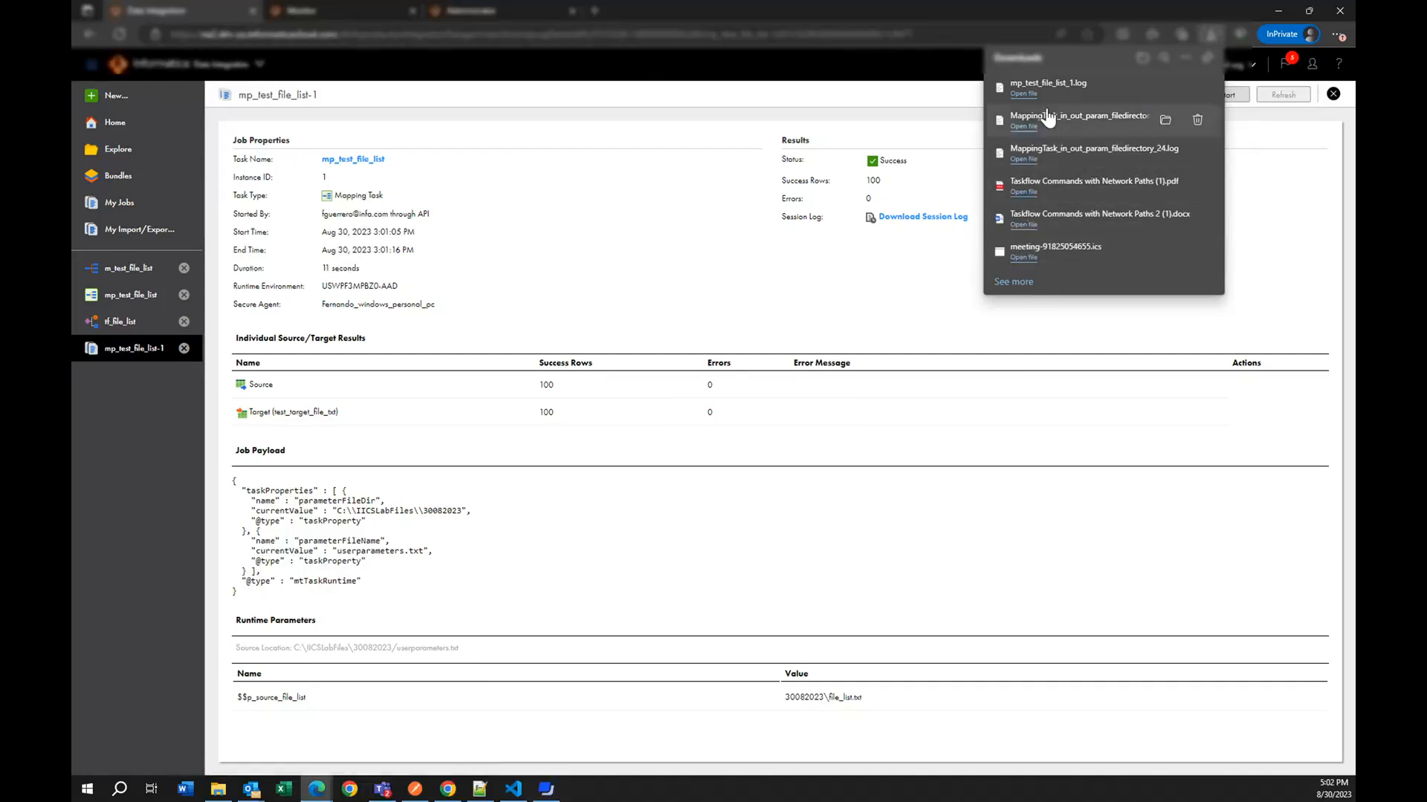
{"action": "left_click", "coordinate": [1024, 94]}
{"action": "left_click_drag", "start_coordinate": [831, 385], "coordinate": [416, 34]}
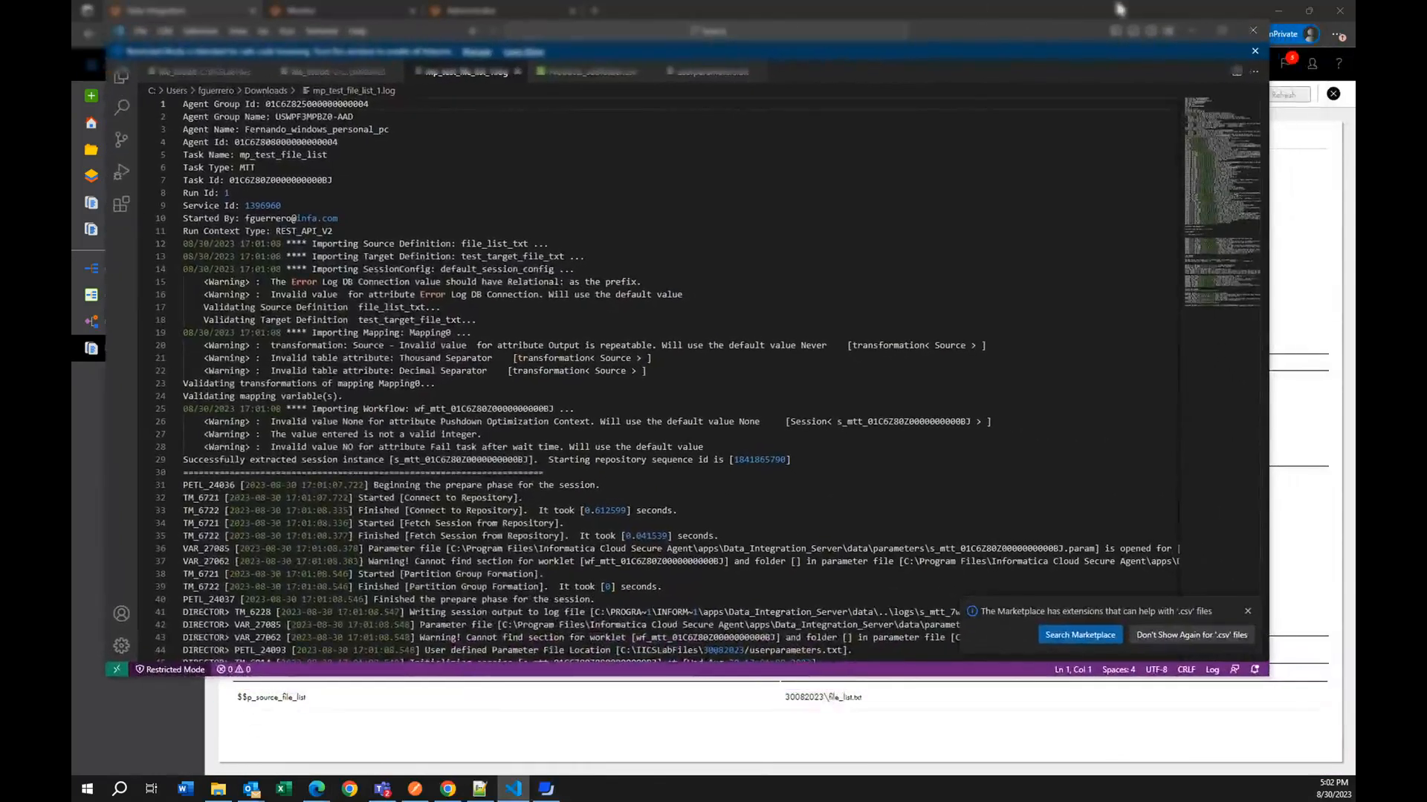
{"action": "left_click", "coordinate": [1219, 34]}
Step: Examine the session log's reader entries for the paths of the input source files
{"action": "scroll", "coordinate": [669, 416], "scroll_direction": "down", "scroll_amount": 20}
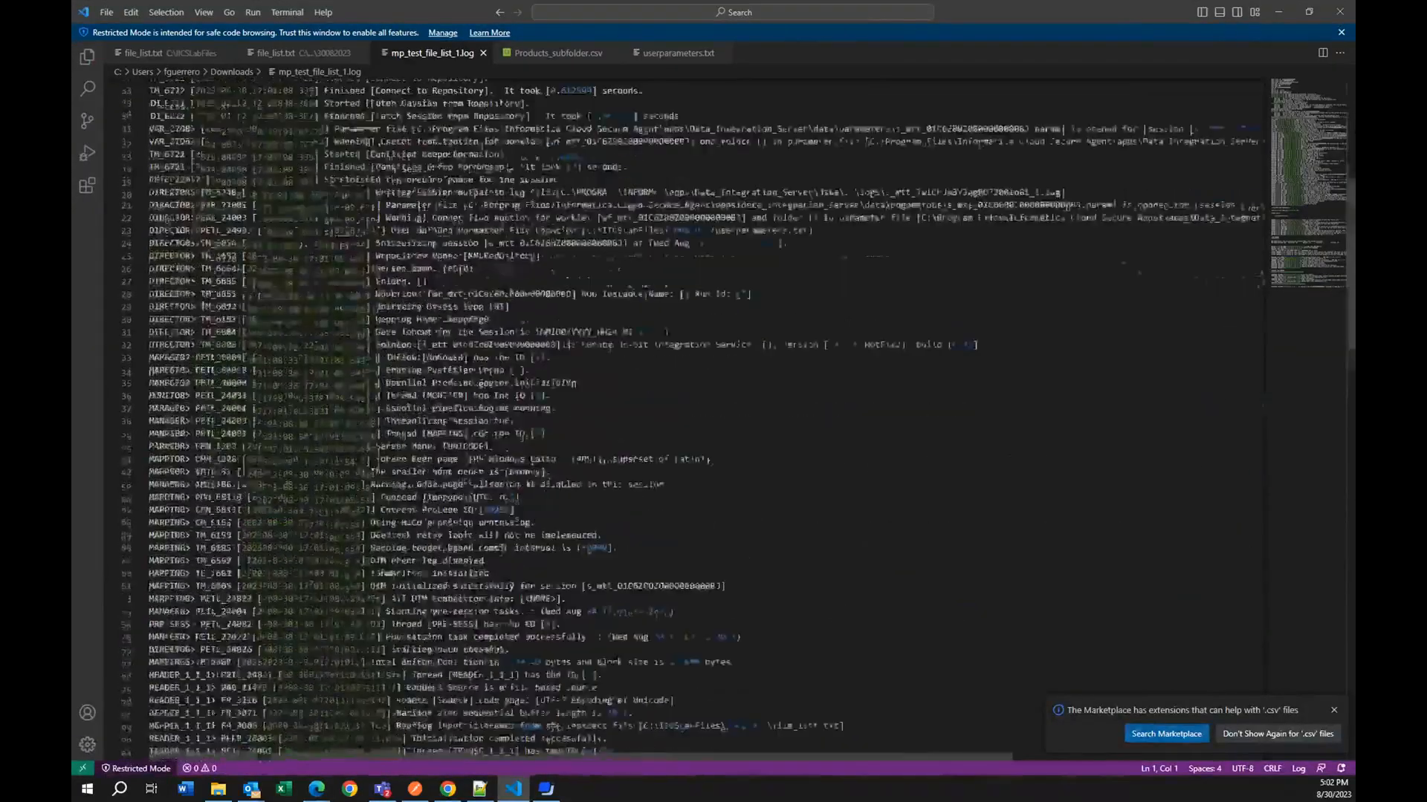
{"action": "scroll", "coordinate": [669, 416], "scroll_direction": "down", "scroll_amount": 15}
{"action": "scroll", "coordinate": [669, 417], "scroll_direction": "up", "scroll_amount": 12}
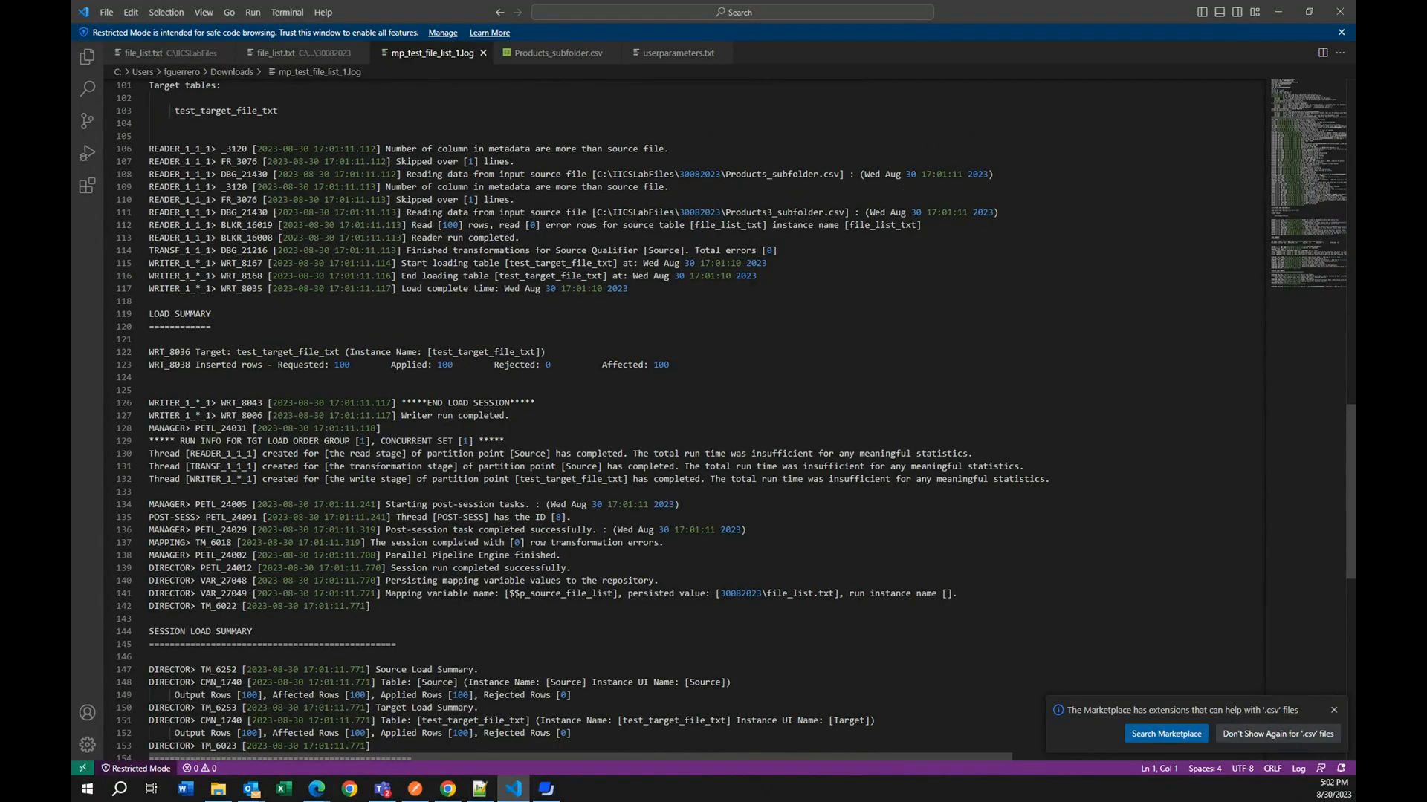
{"action": "left_click_drag", "start_coordinate": [607, 174], "coordinate": [836, 174]}
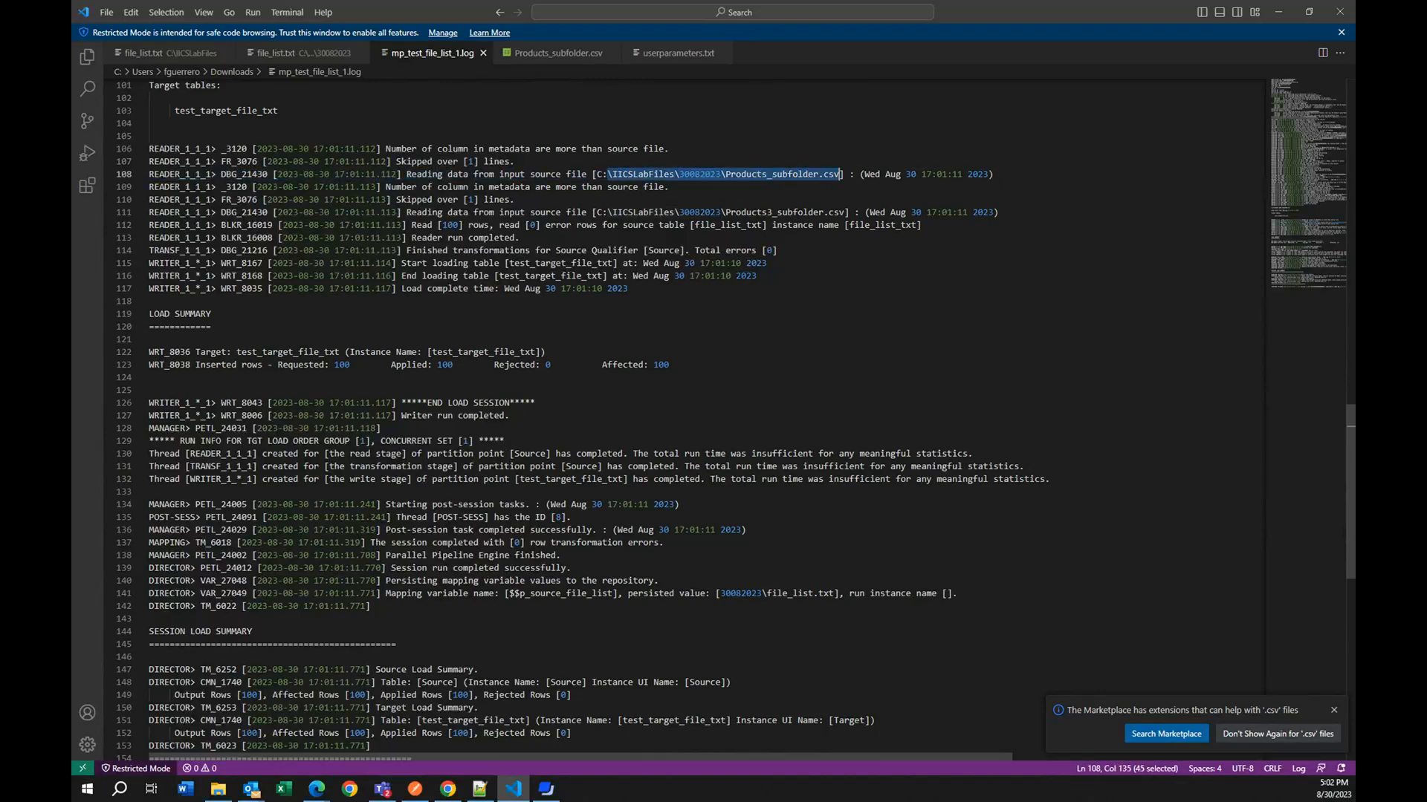
{"action": "left_click_drag", "start_coordinate": [596, 212], "coordinate": [844, 211]}
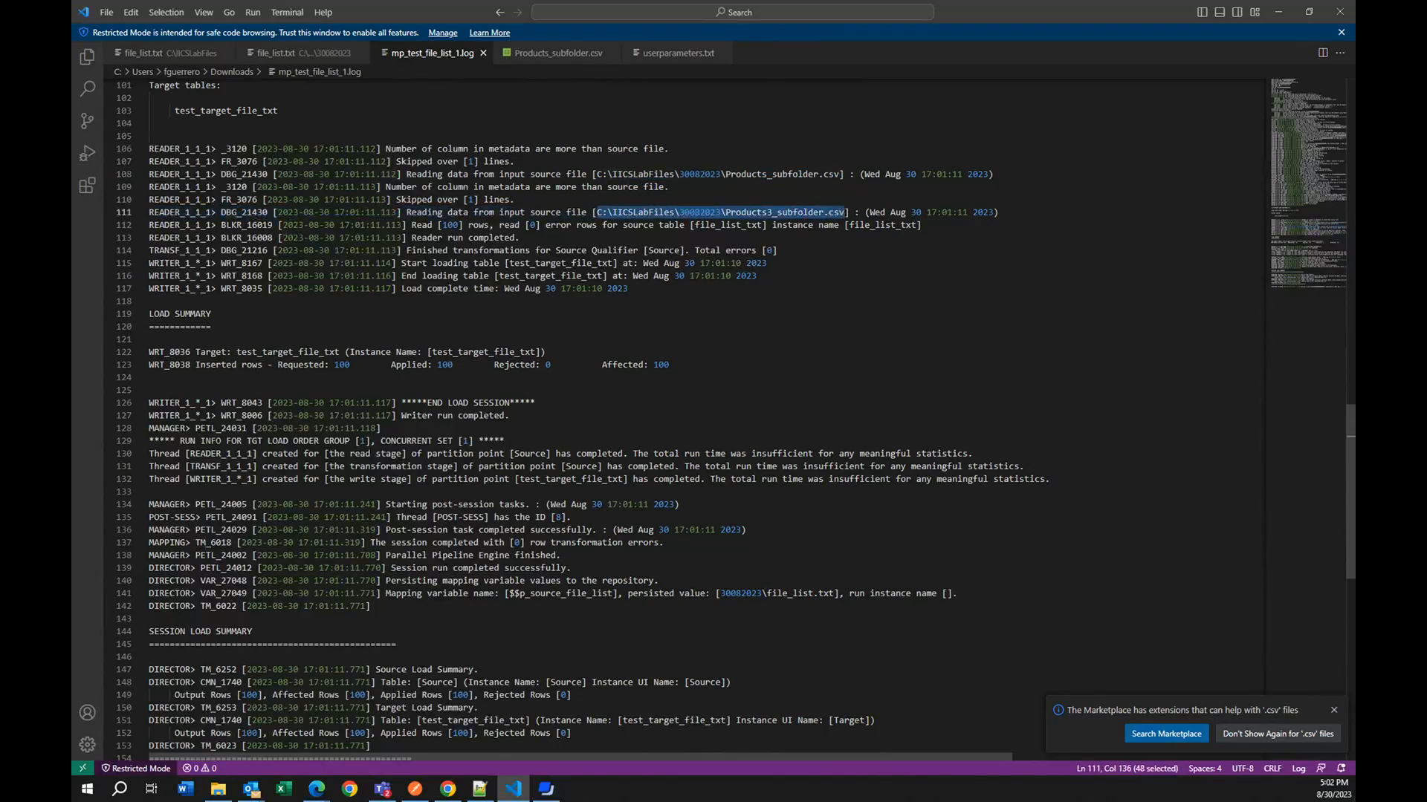
Step: Compare the session log's source files with file_list.txt in the 30082023 folder and look over Products_subfolder.csv
{"action": "left_click", "coordinate": [218, 789]}
{"action": "left_click_drag", "start_coordinate": [685, 177], "coordinate": [462, 382]}
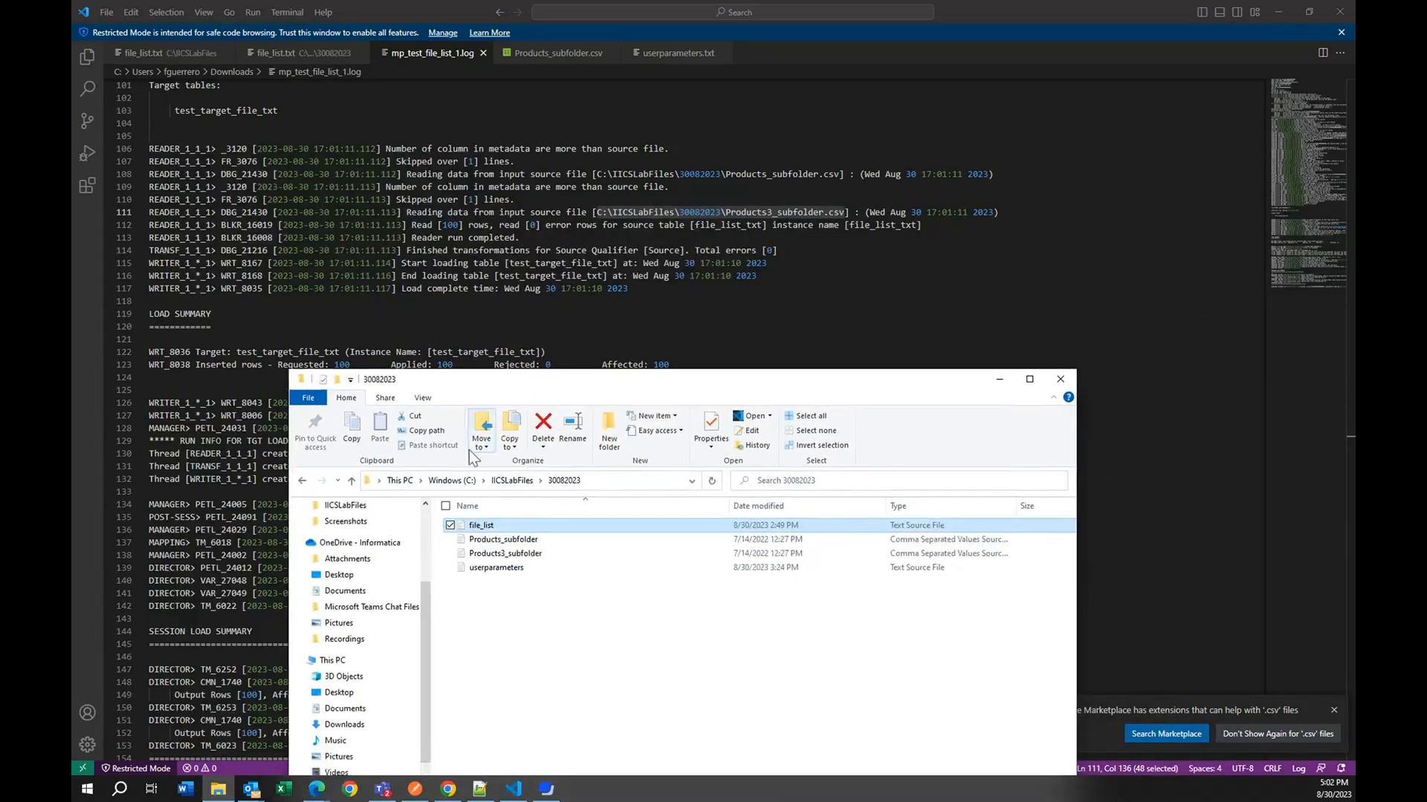
{"action": "double_click", "coordinate": [483, 528]}
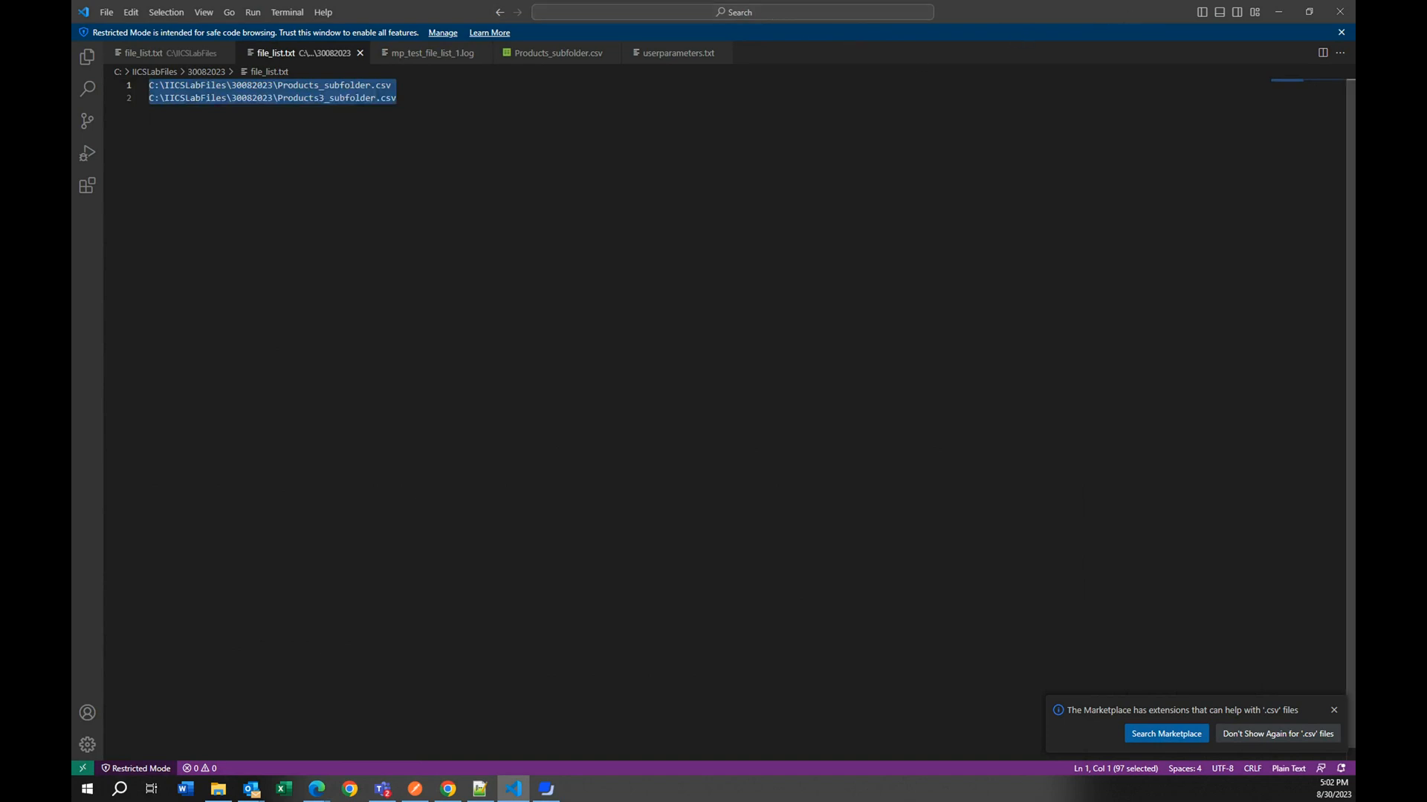
{"action": "left_click", "coordinate": [277, 98]}
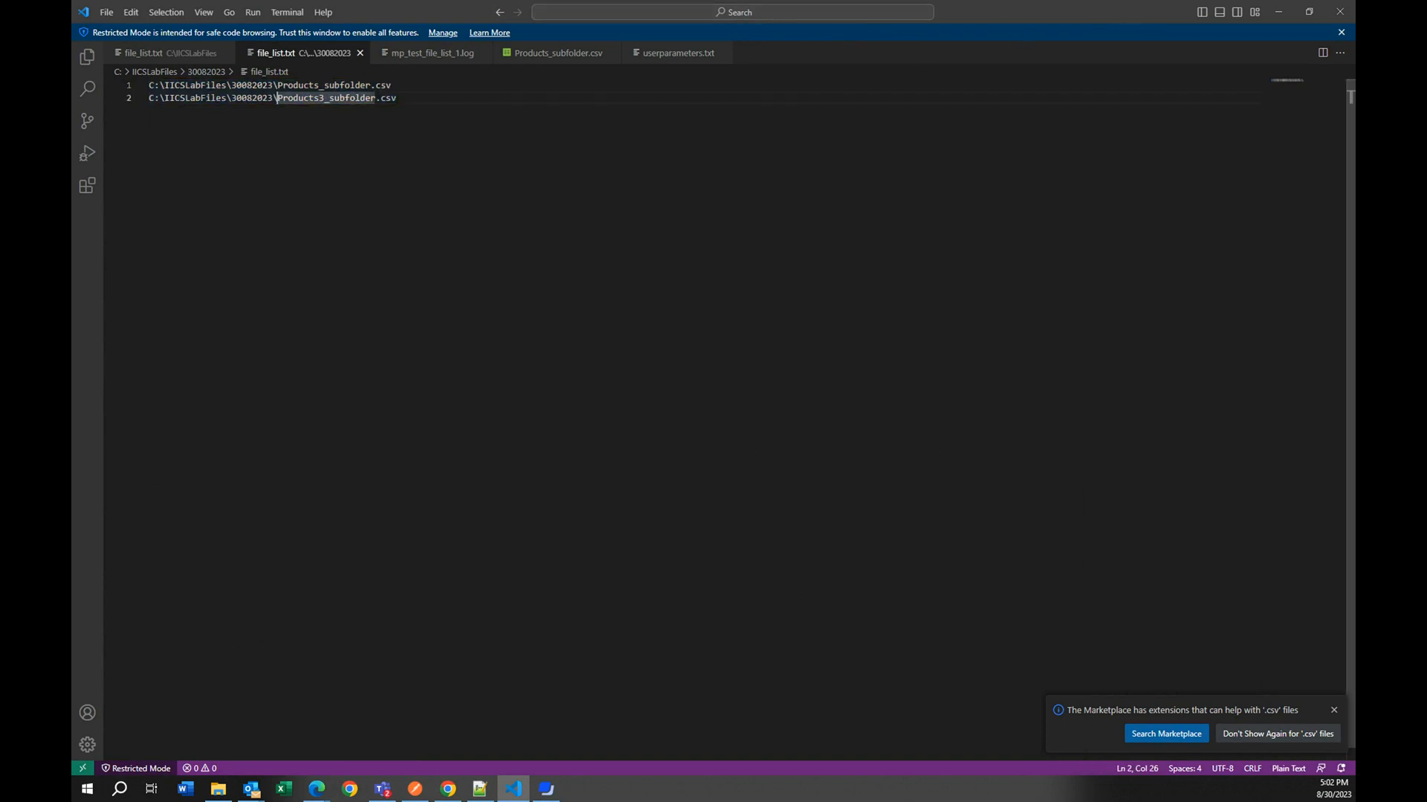
{"action": "left_click", "coordinate": [678, 55]}
{"action": "left_click", "coordinate": [541, 56]}
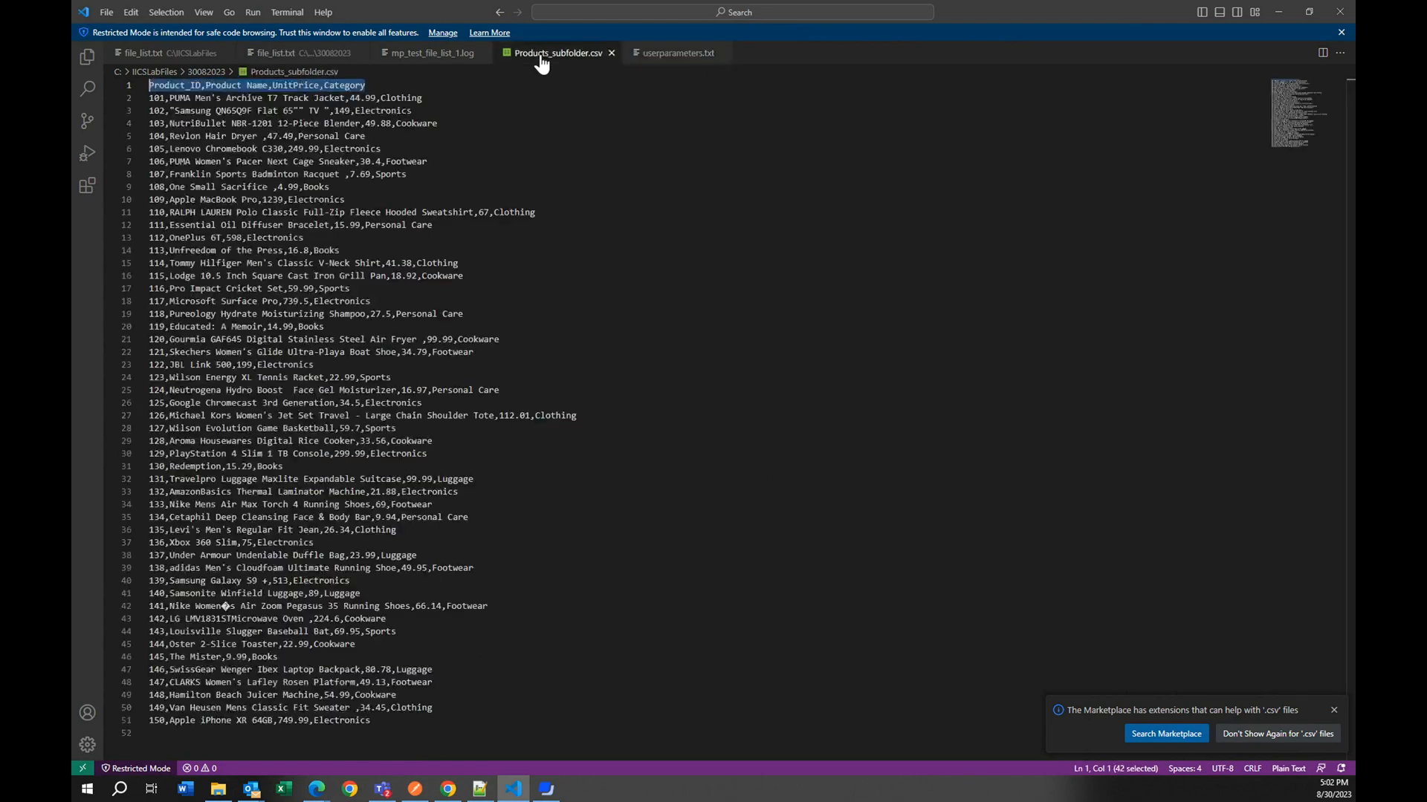
{"action": "left_click", "coordinate": [405, 55]}
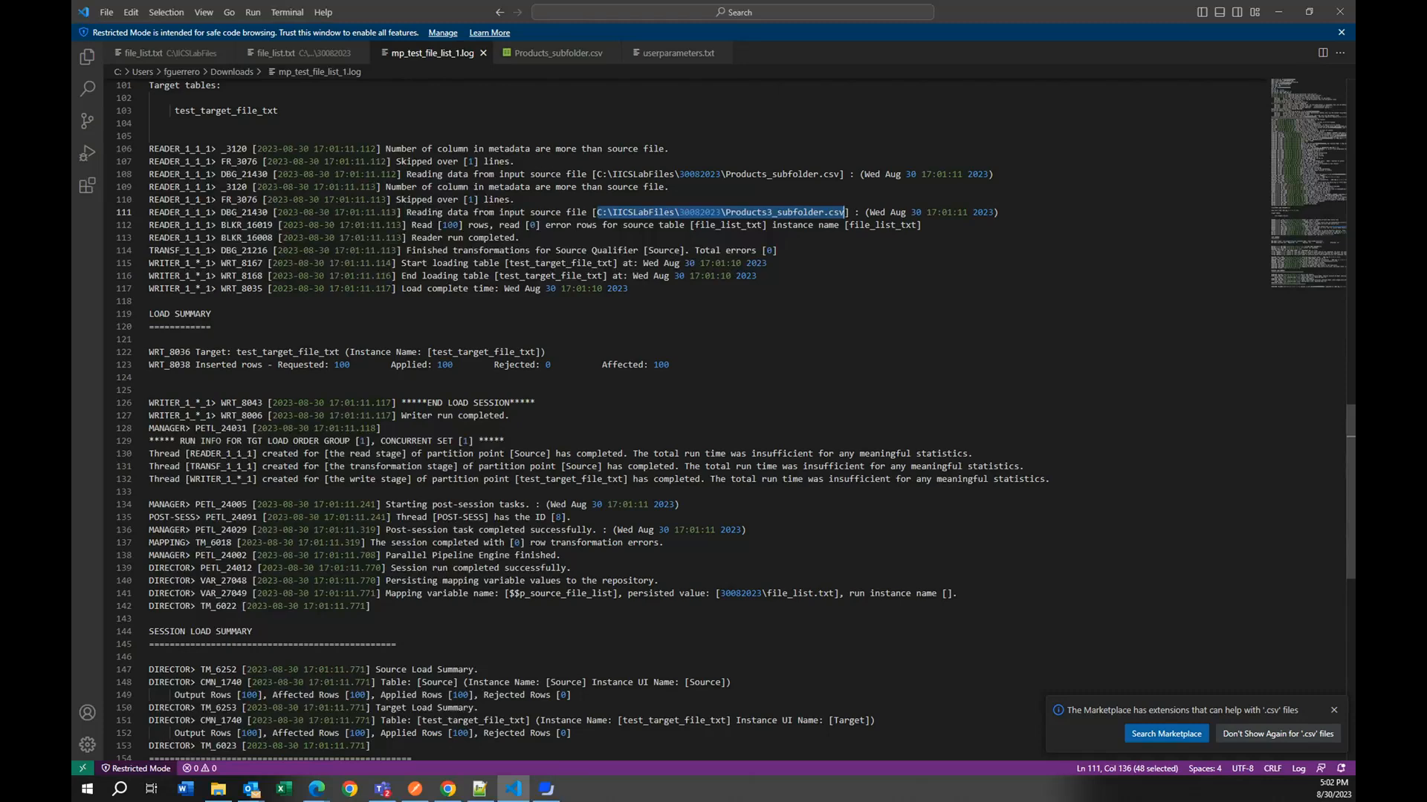
Step: Minimize the session log and return to the tf_file_list taskflow in Informatica Data Integration
{"action": "left_click", "coordinate": [1278, 12]}
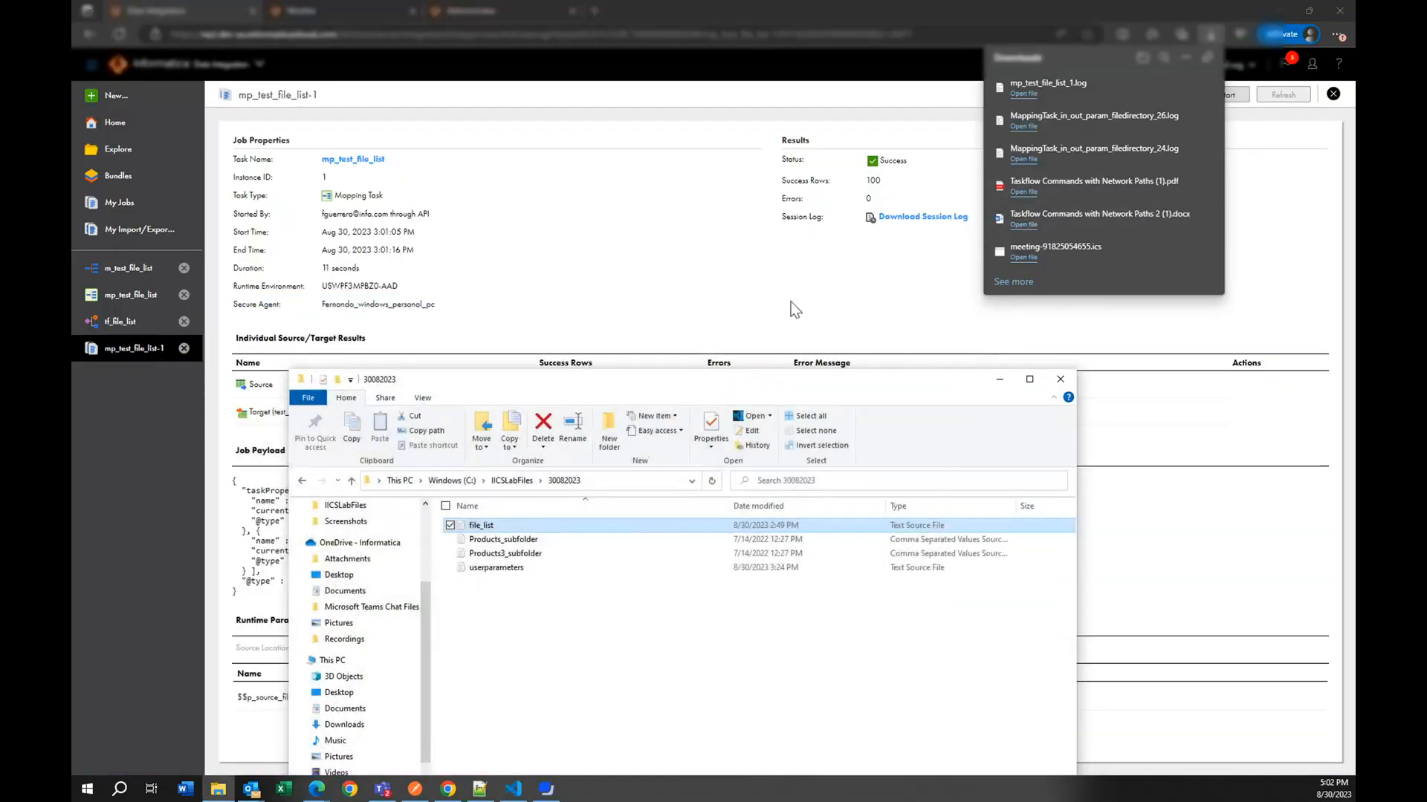
{"action": "left_click", "coordinate": [664, 277]}
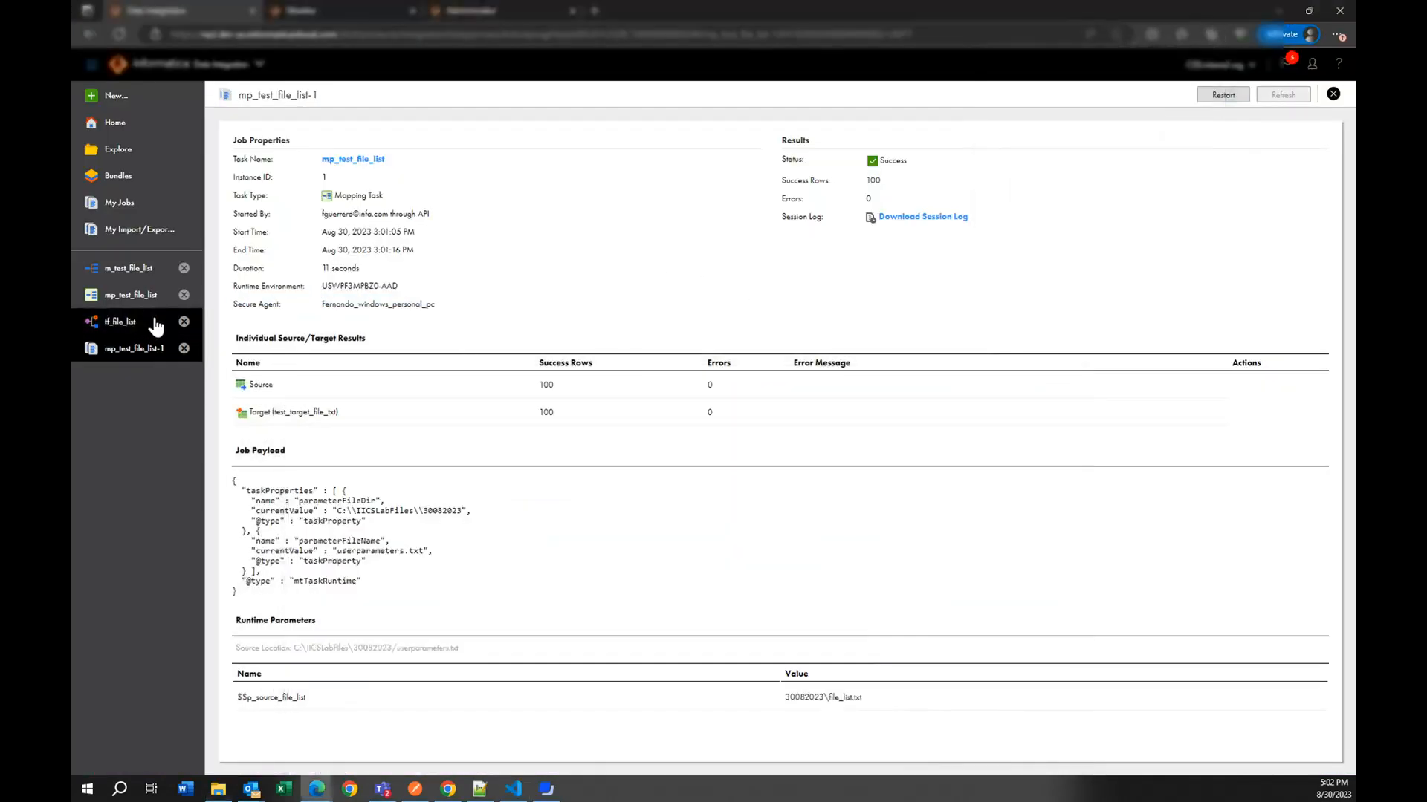
{"action": "left_click", "coordinate": [154, 326]}
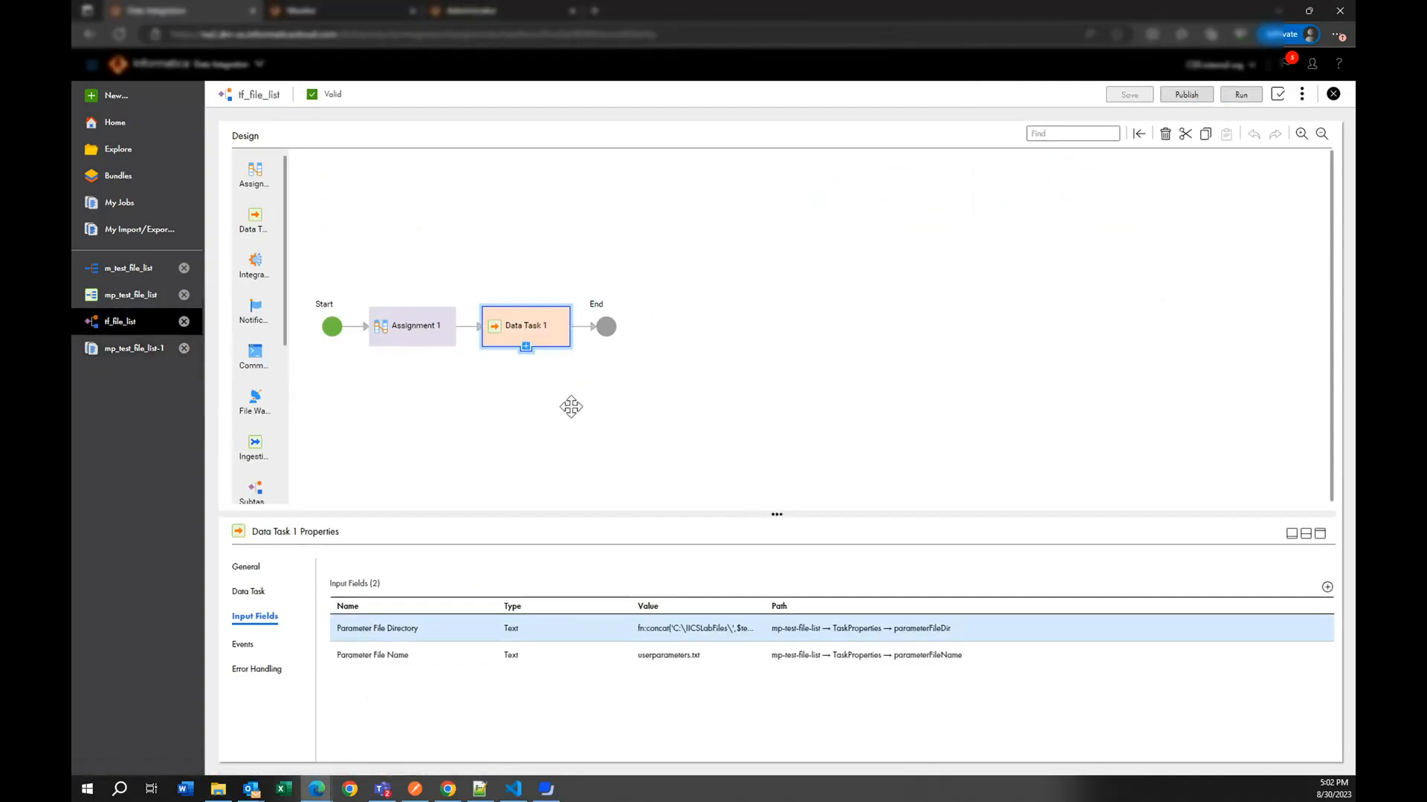